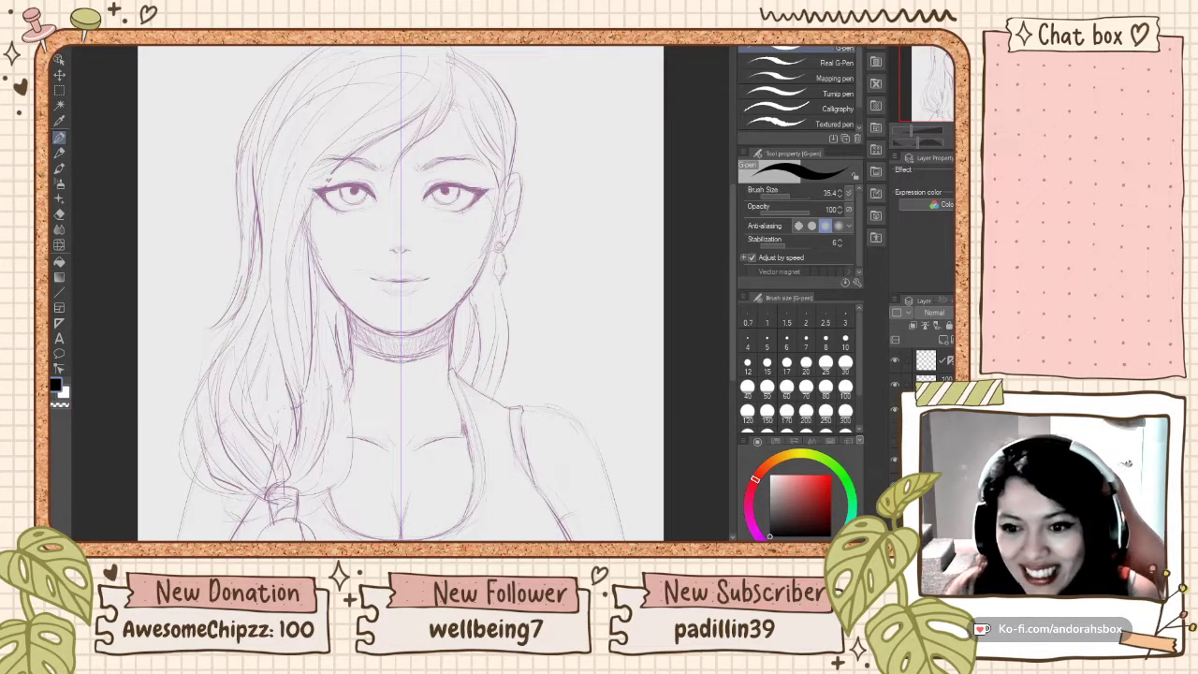
scroll(496, 370, "down", 3)
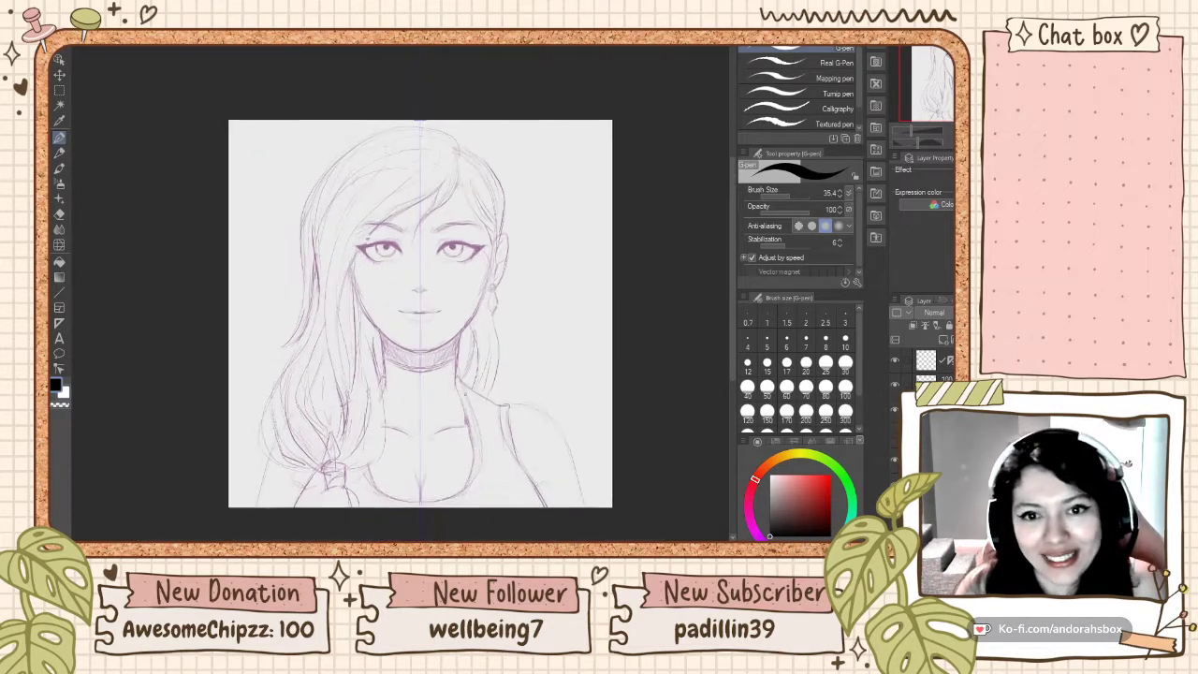
scroll(466, 383, "up", 4)
scroll(396, 341, "down", 3)
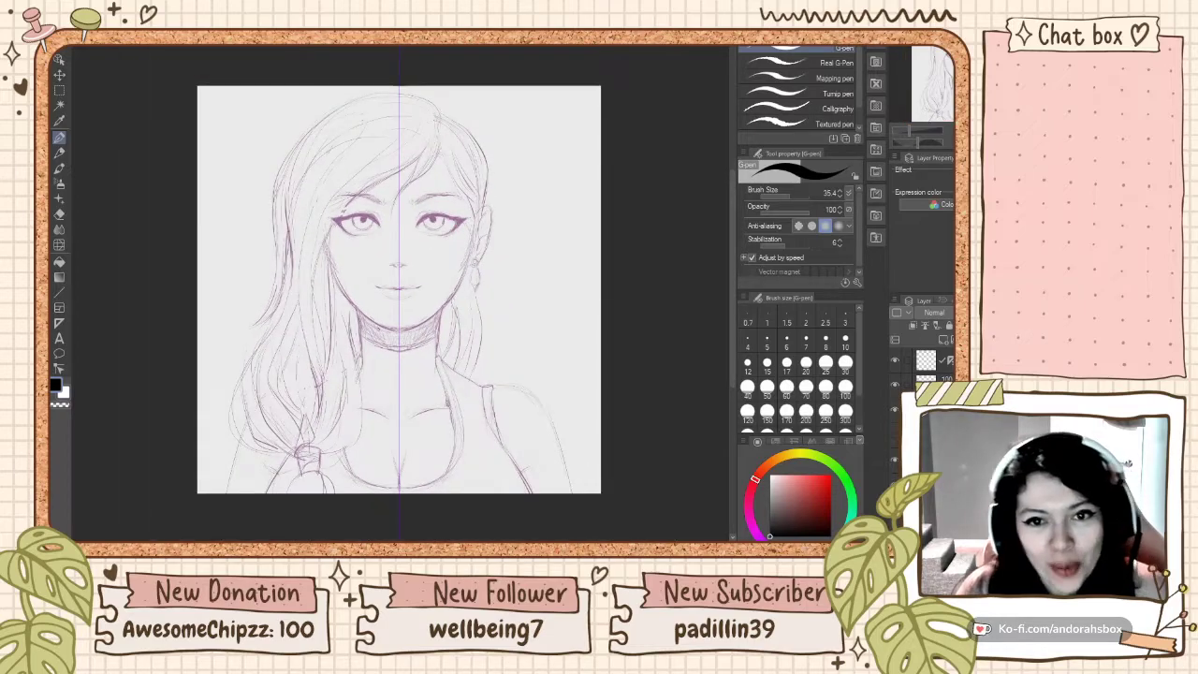
scroll(356, 351, "up", 2)
scroll(356, 327, "down", 4)
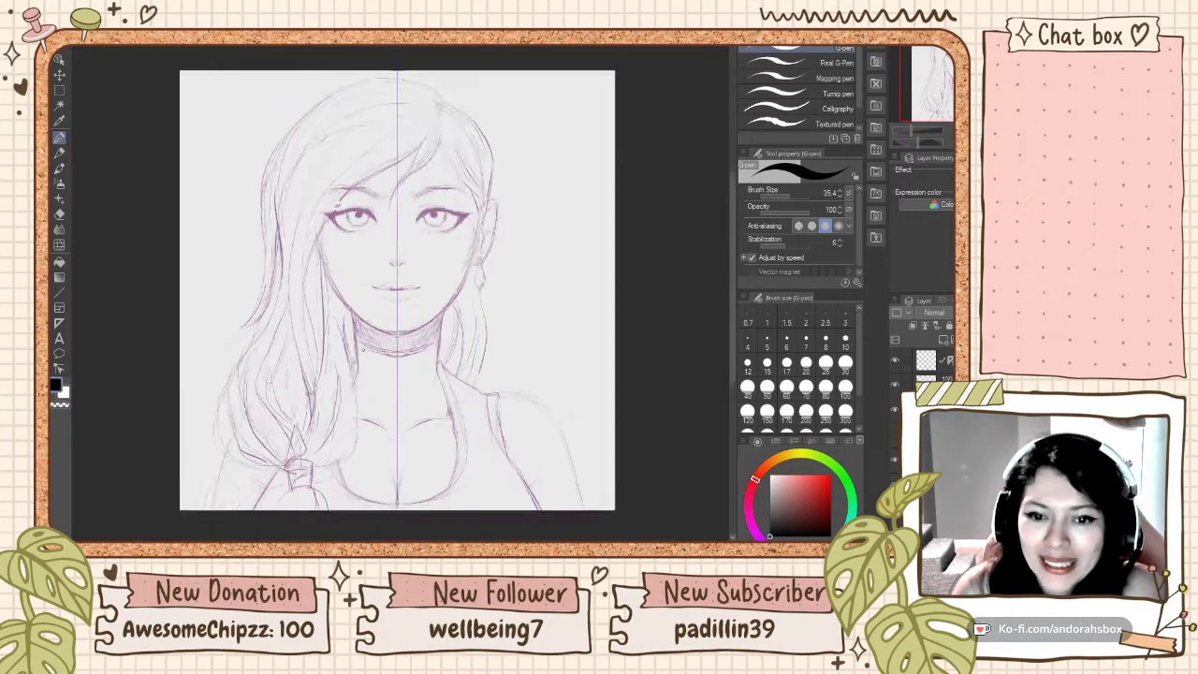
scroll(355, 326, "up", 2)
scroll(355, 326, "down", 2)
scroll(355, 326, "up", 2)
scroll(355, 325, "down", 3)
scroll(351, 326, "up", 2)
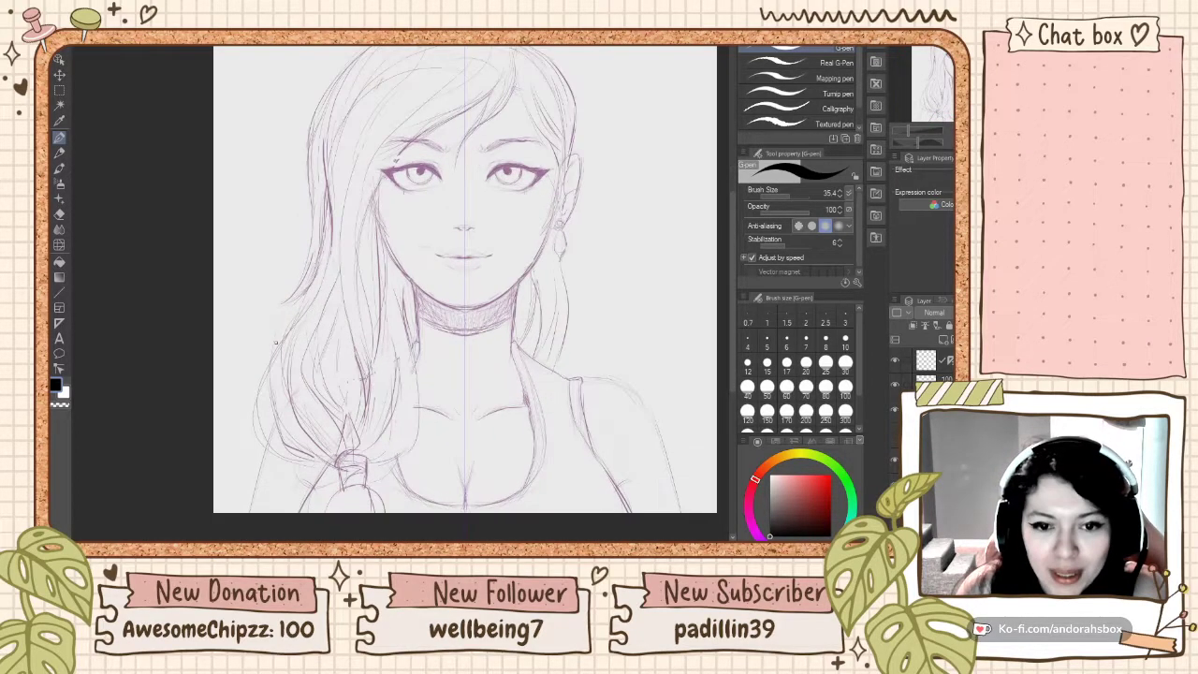
scroll(351, 325, "down", 2)
scroll(290, 299, "up", 1)
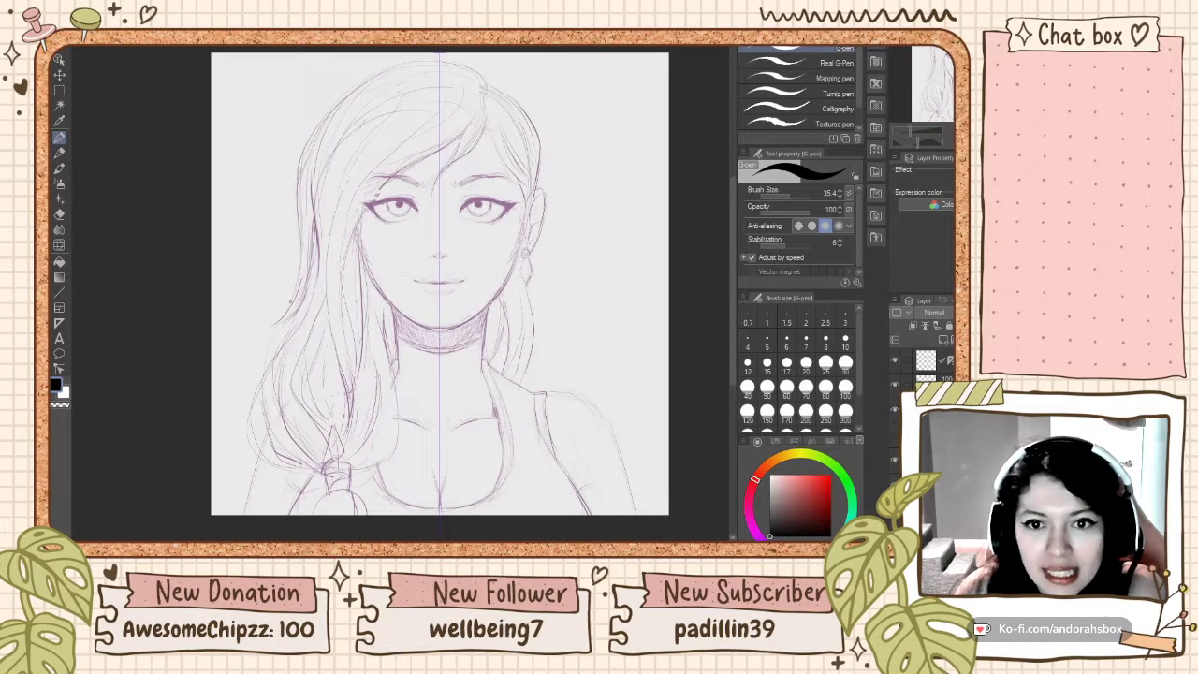
scroll(290, 299, "up", 2)
scroll(290, 301, "down", 1)
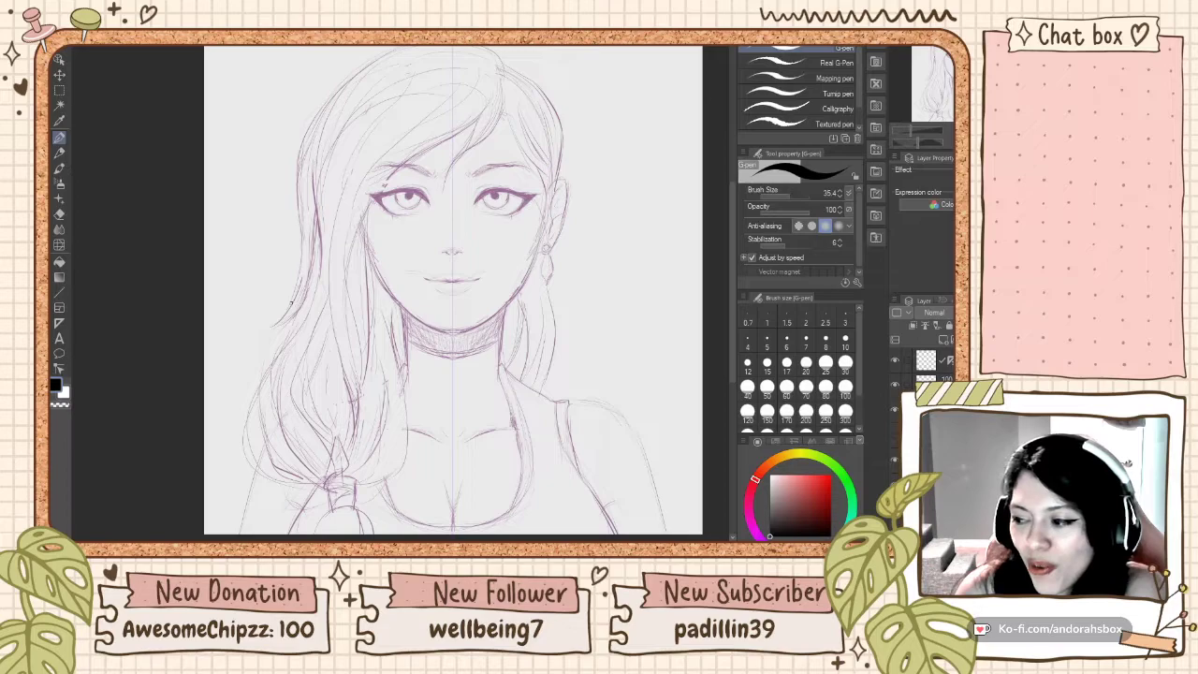
scroll(290, 301, "down", 1)
scroll(428, 302, "up", 1)
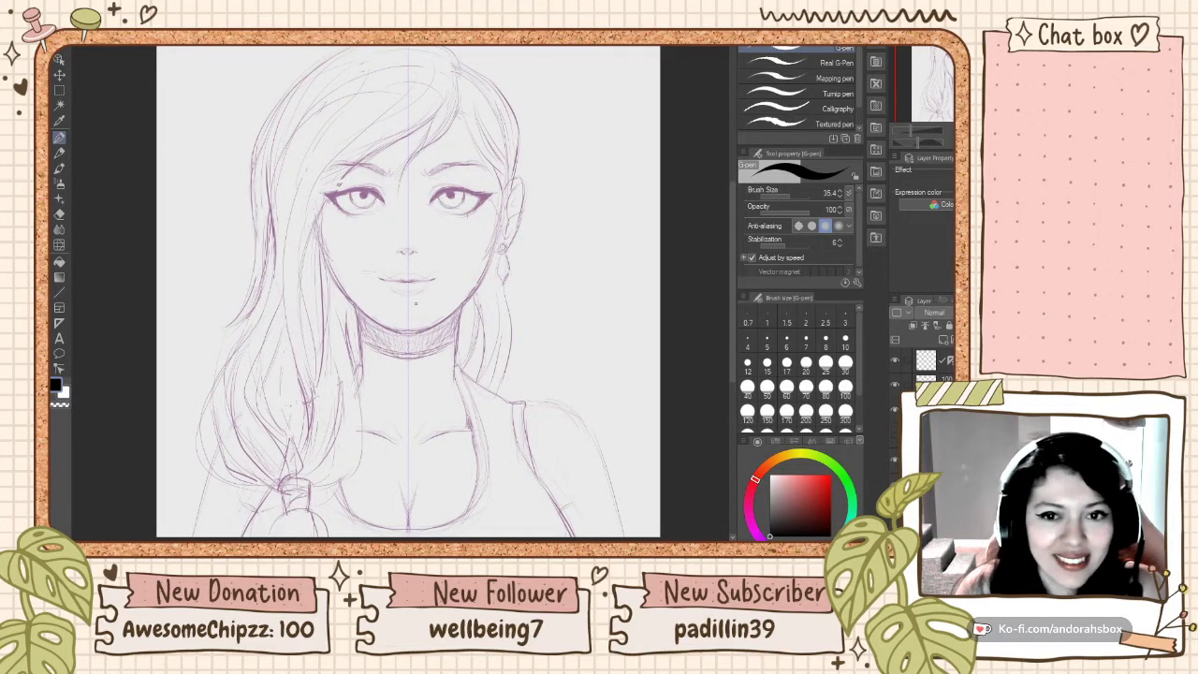
scroll(413, 303, "down", 1)
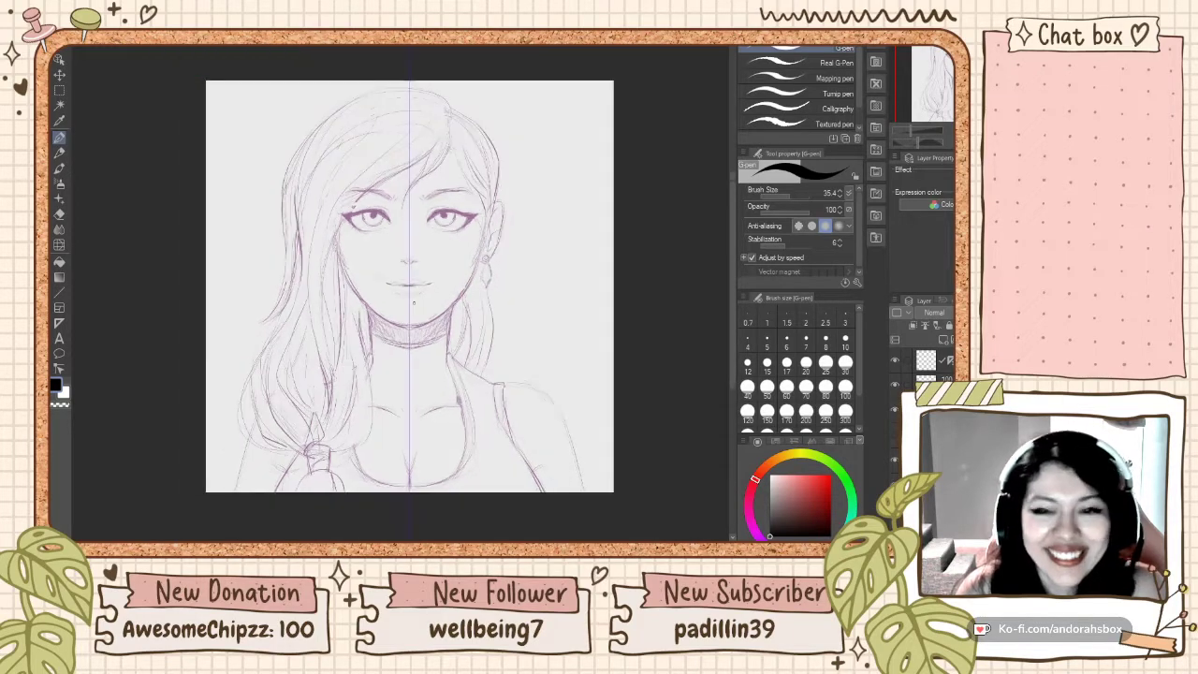
scroll(408, 297, "up", 1)
scroll(402, 292, "down", 1)
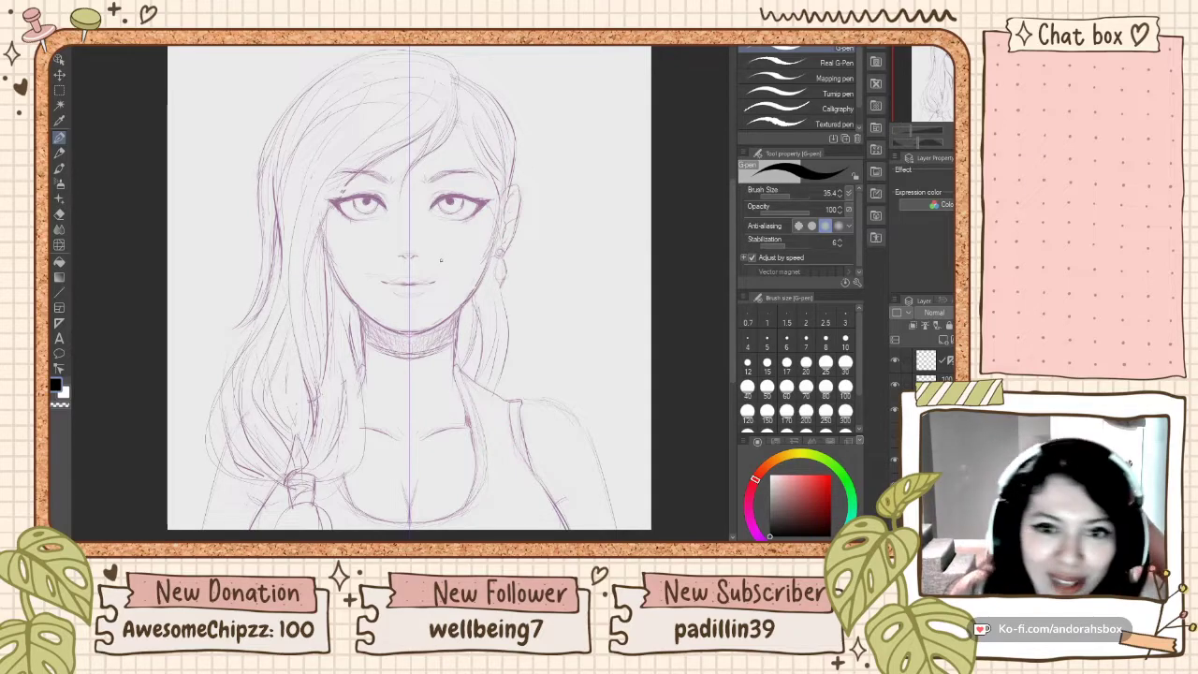
scroll(387, 236, "up", 1)
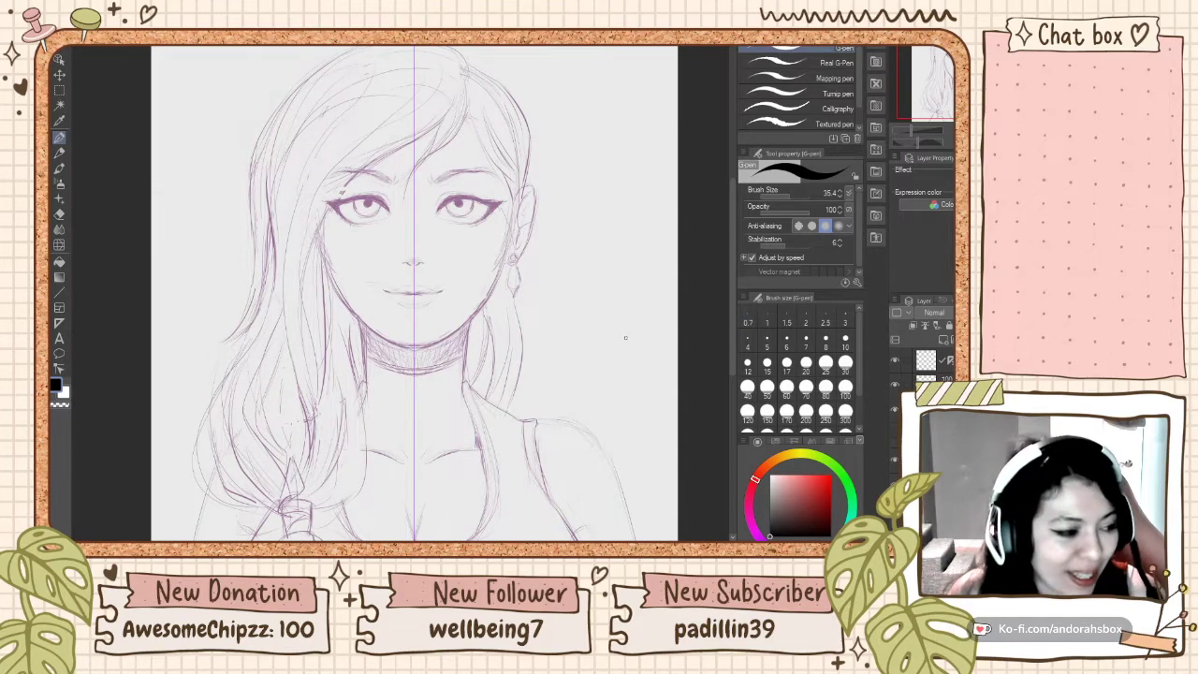
scroll(626, 309, "down", 1)
scroll(608, 309, "up", 1)
scroll(589, 307, "down", 2)
scroll(589, 307, "up", 1)
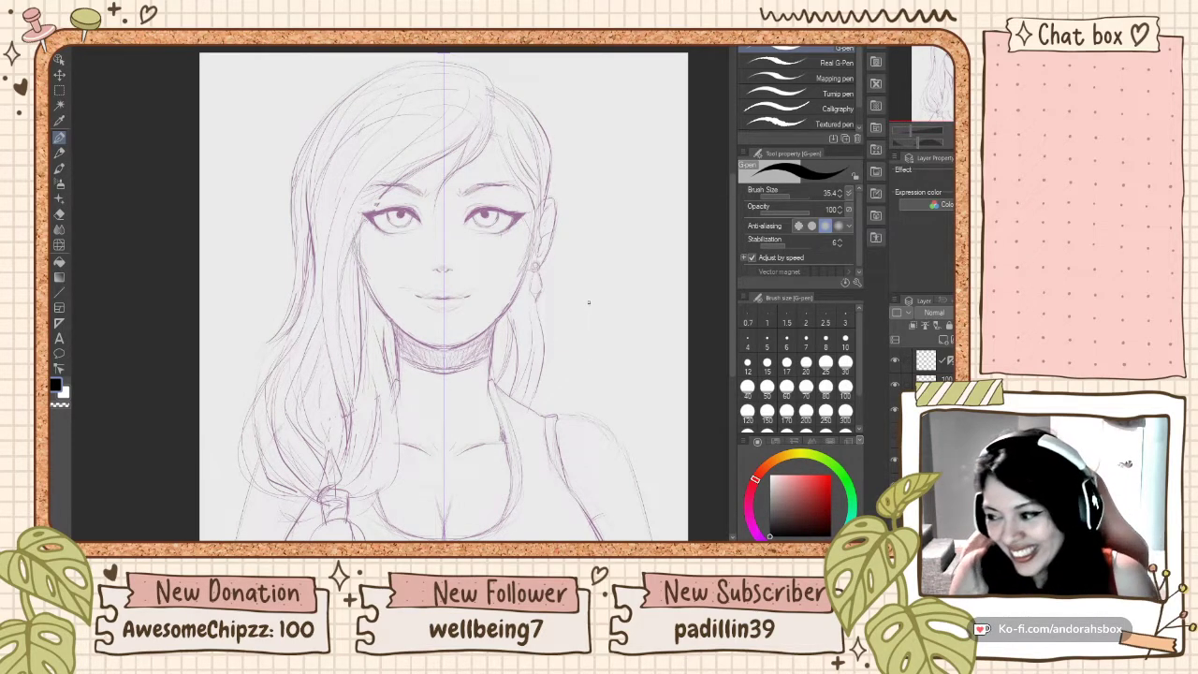
scroll(554, 270, "down", 1)
scroll(561, 290, "up", 2)
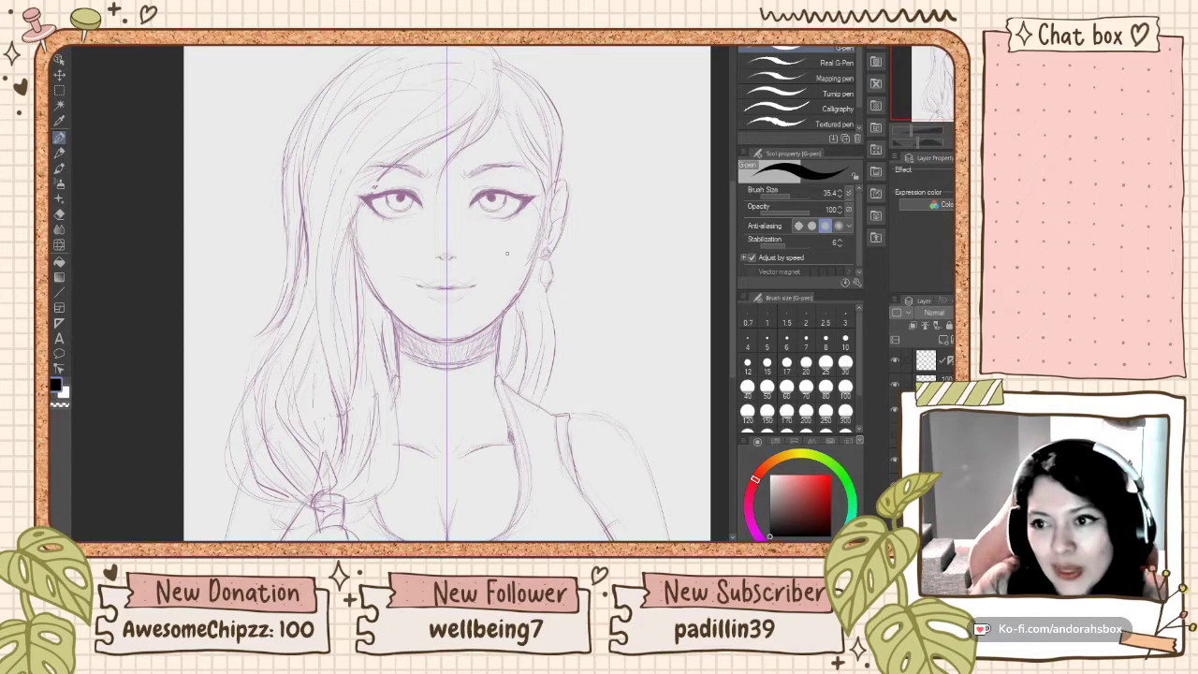
scroll(542, 334, "down", 1)
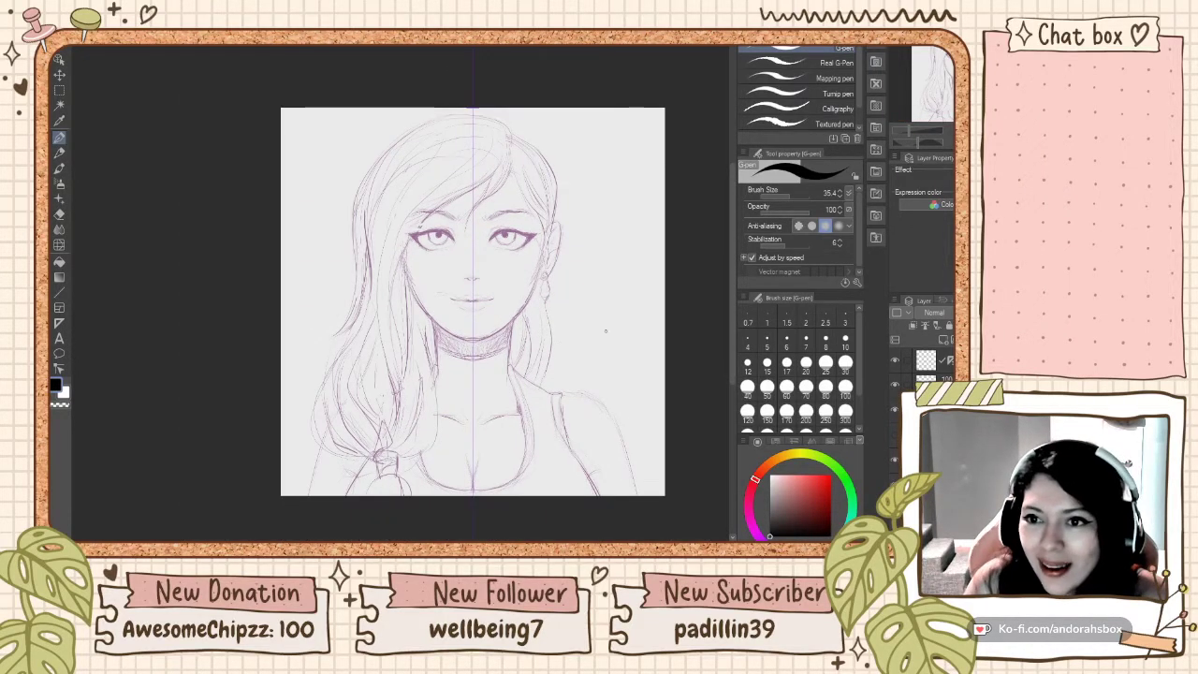
Step: Switch from the G-pen to the Curve tool for drawing the line art
left_click(59, 292)
scroll(510, 292, "up", 1)
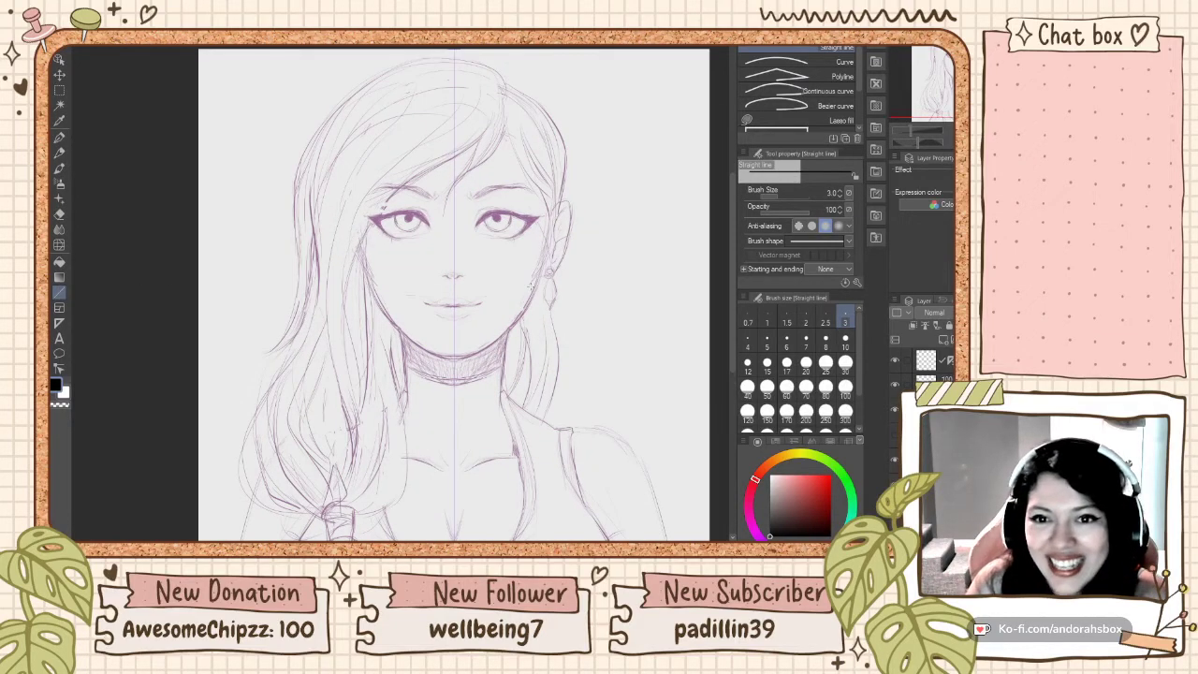
scroll(382, 196, "down", 1)
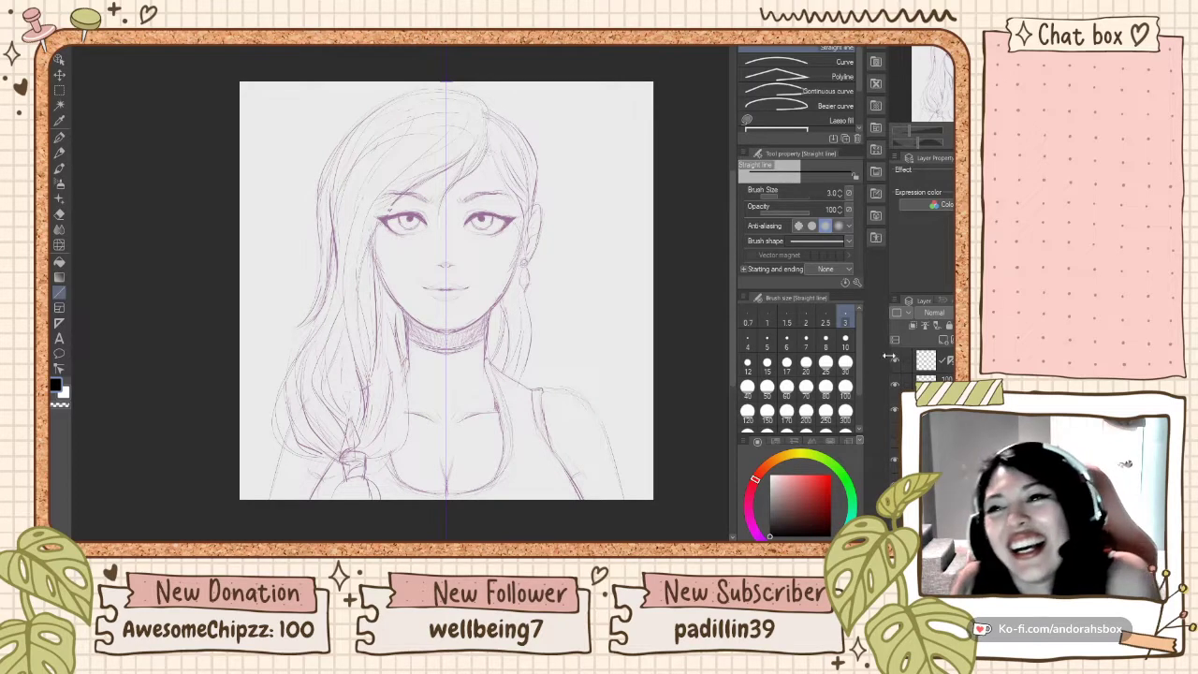
left_click(827, 73)
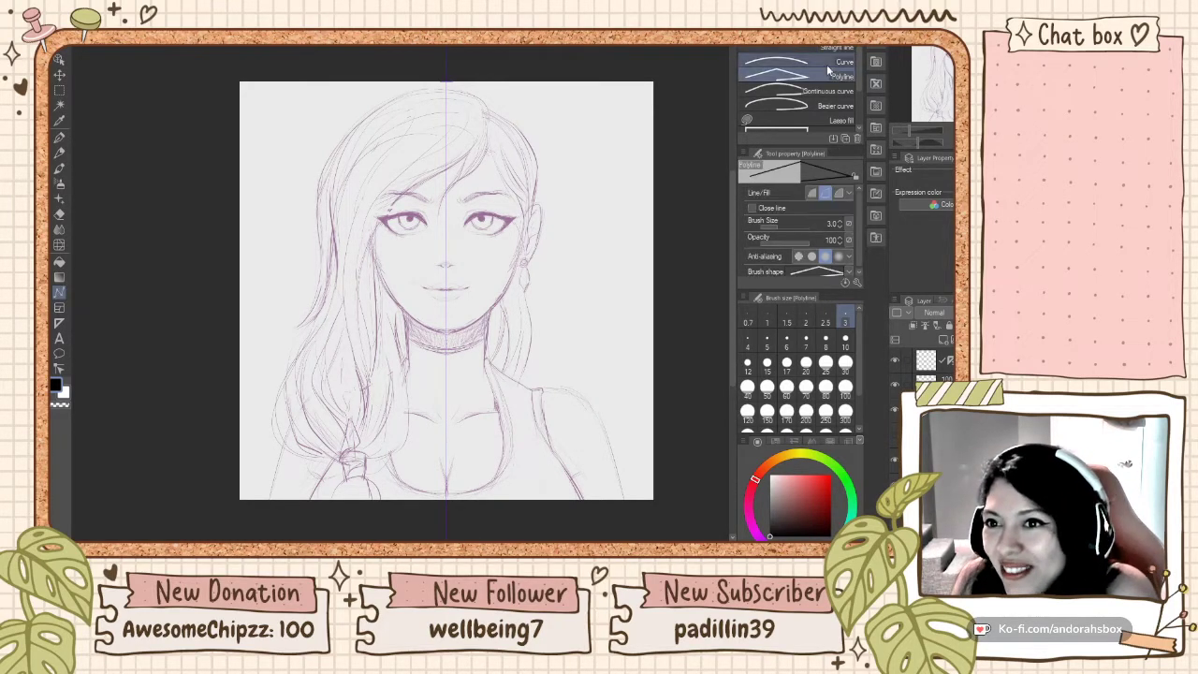
left_click(827, 62)
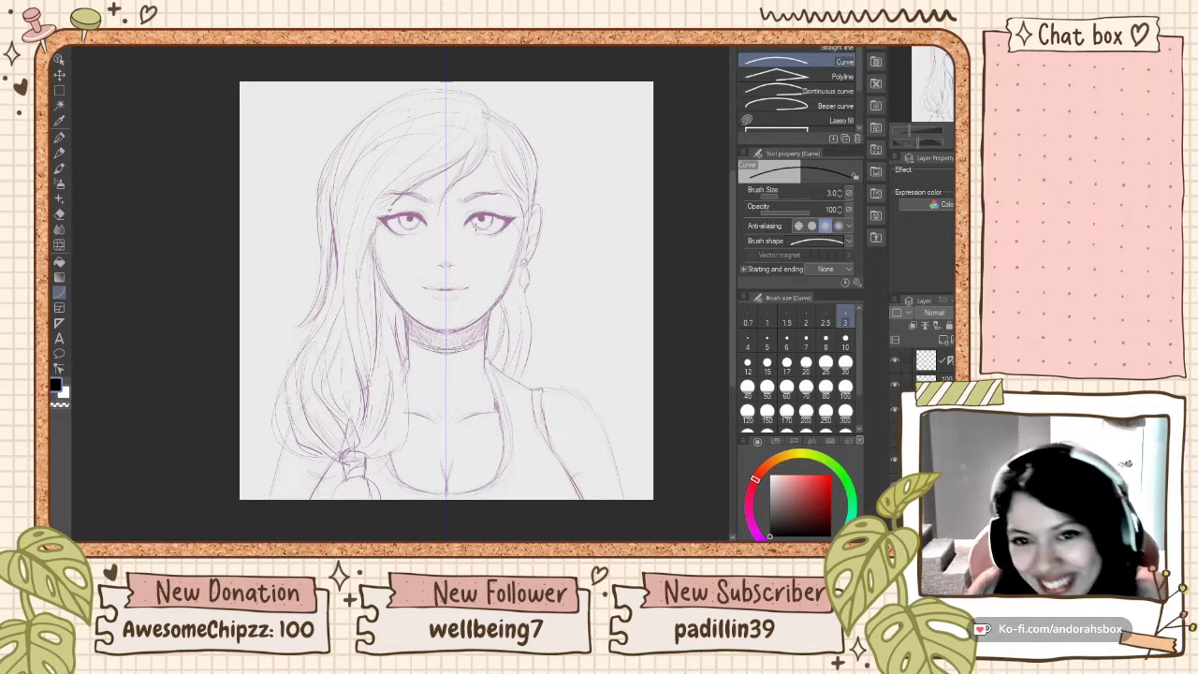
scroll(499, 299, "up", 1)
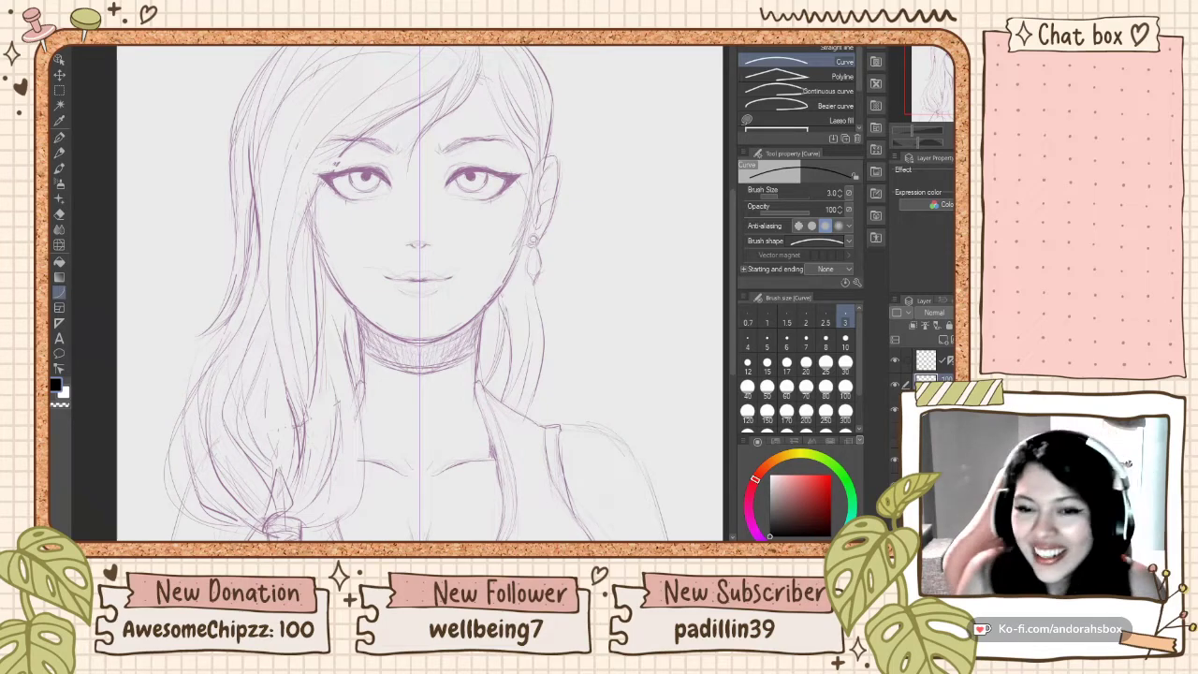
scroll(698, 296, "down", 1)
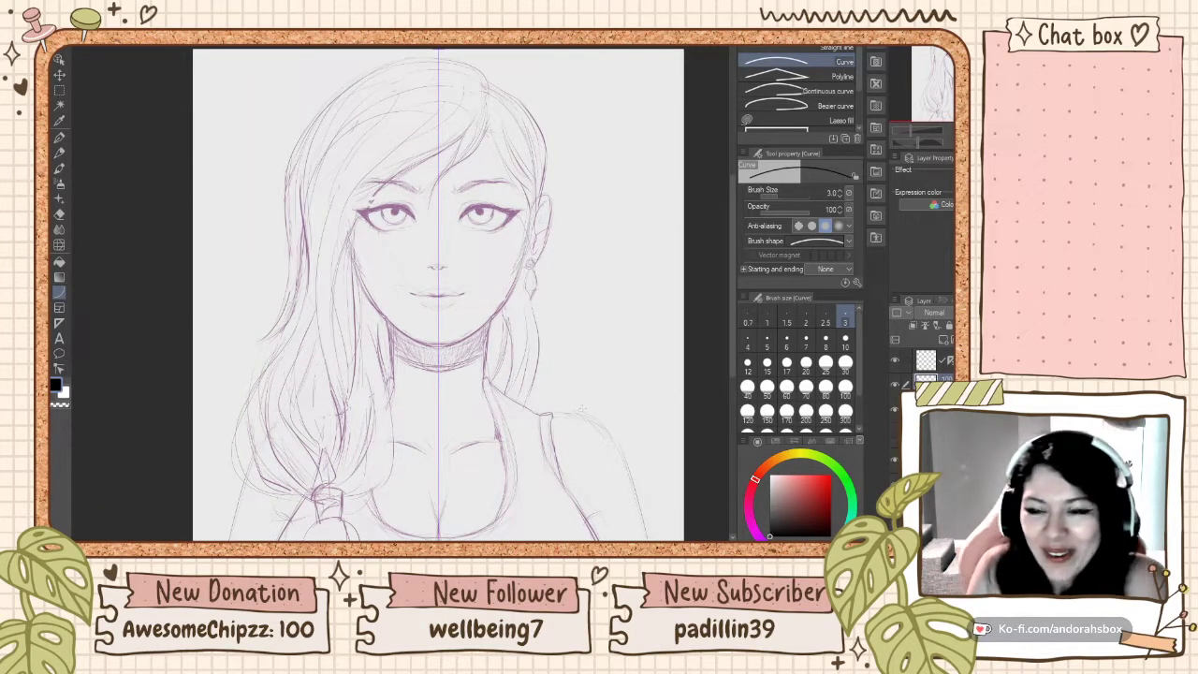
scroll(508, 377, "down", 3)
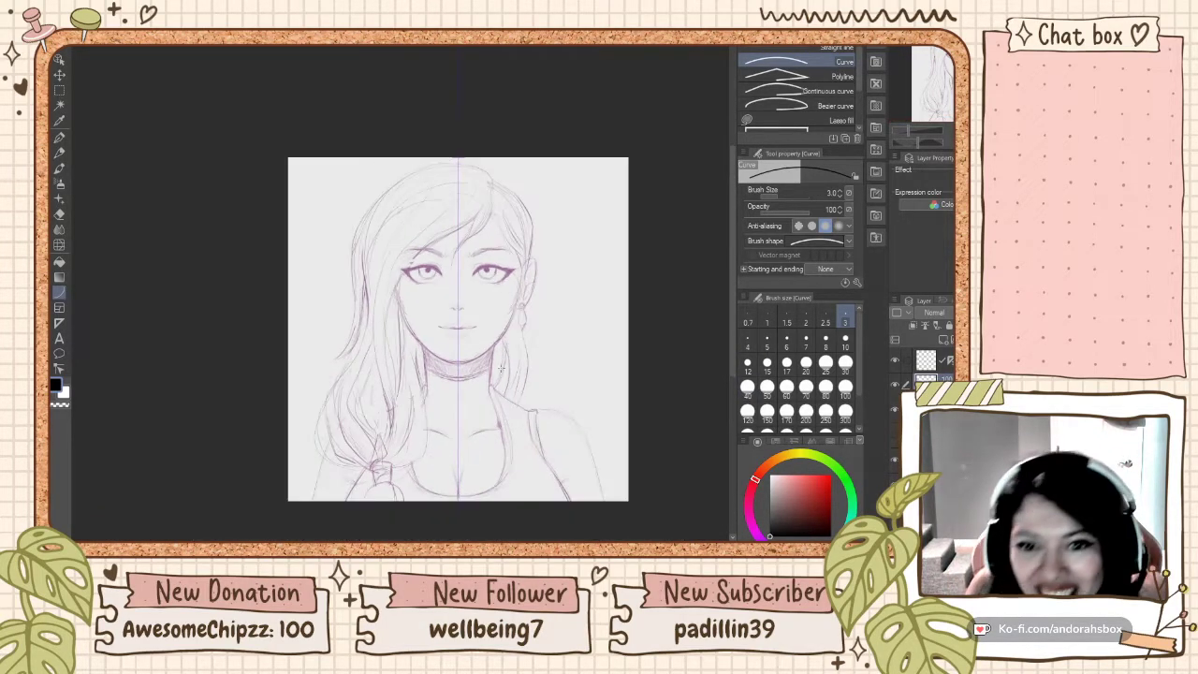
scroll(514, 304, "up", 4)
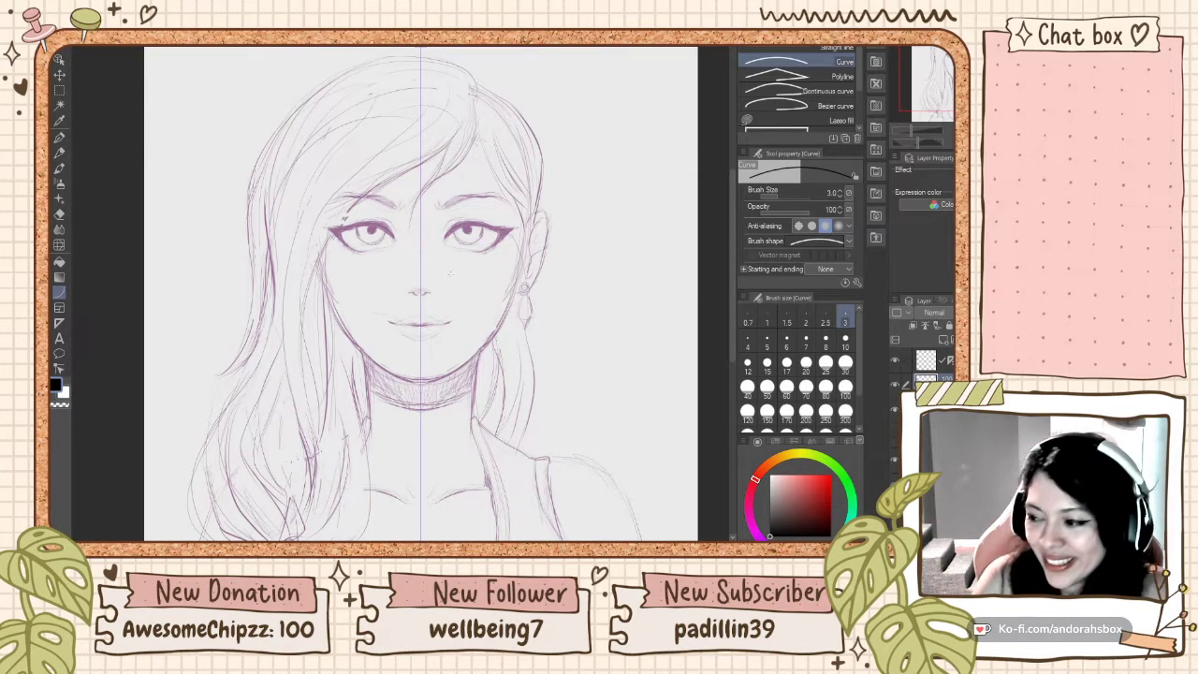
scroll(479, 299, "up", 1)
scroll(477, 215, "down", 2)
scroll(479, 215, "up", 3)
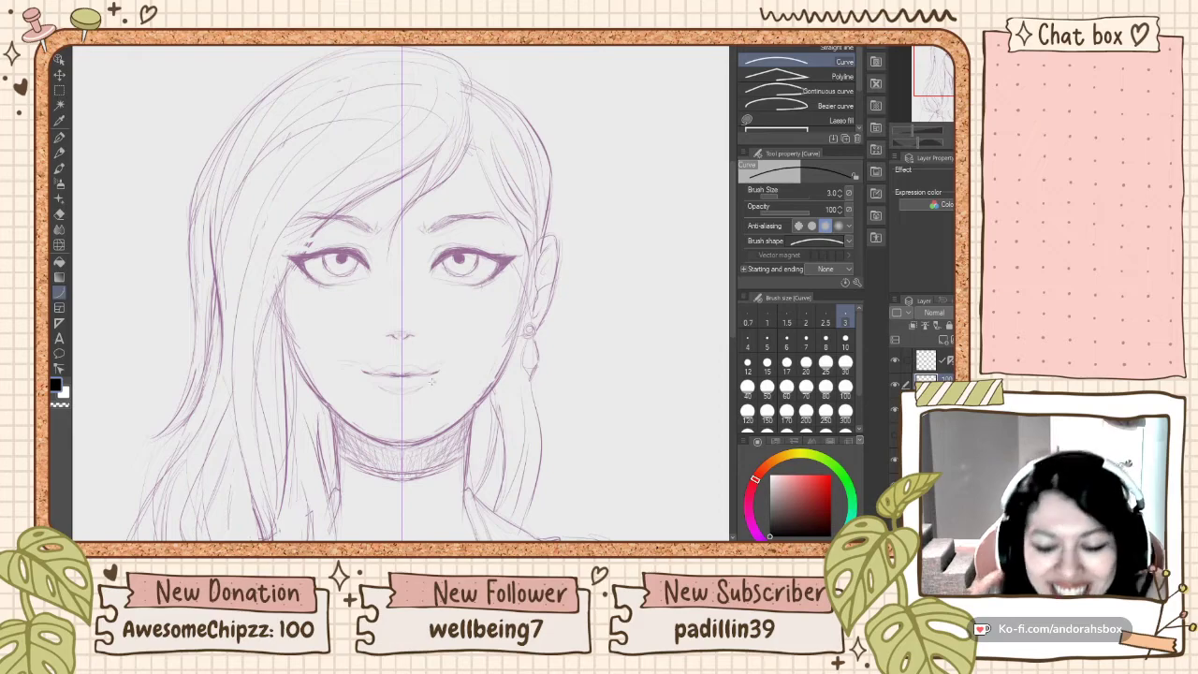
scroll(431, 382, "up", 1)
scroll(431, 379, "down", 2)
scroll(434, 378, "up", 1)
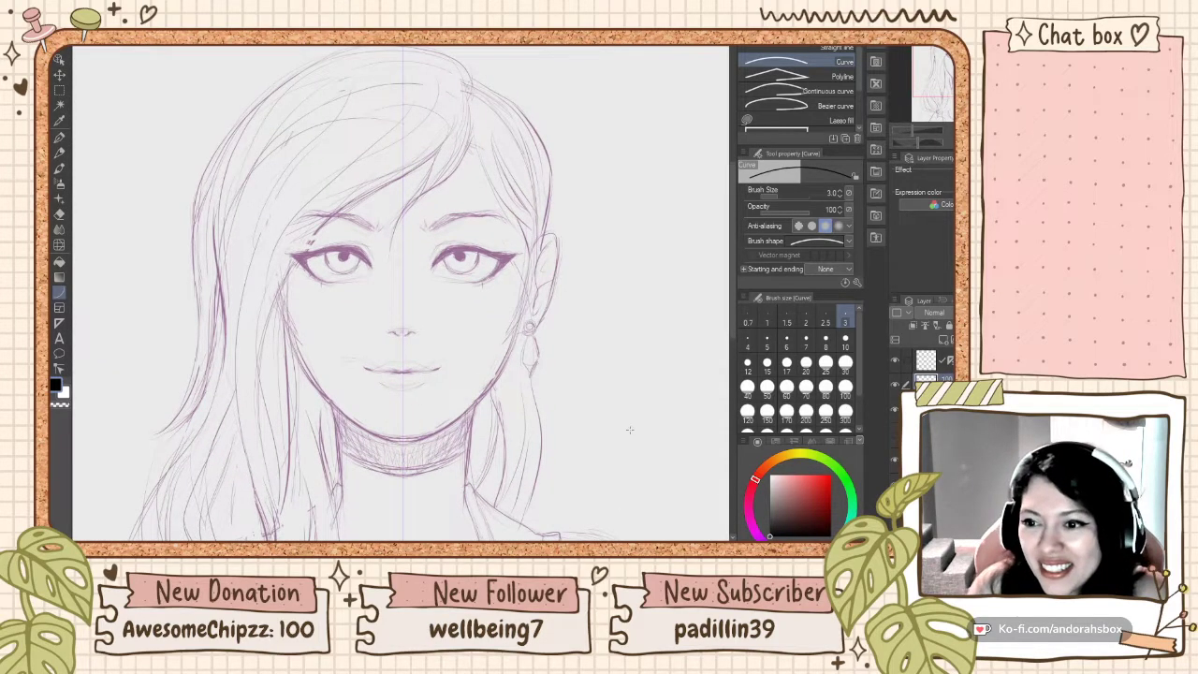
scroll(473, 333, "down", 3)
scroll(474, 332, "up", 3)
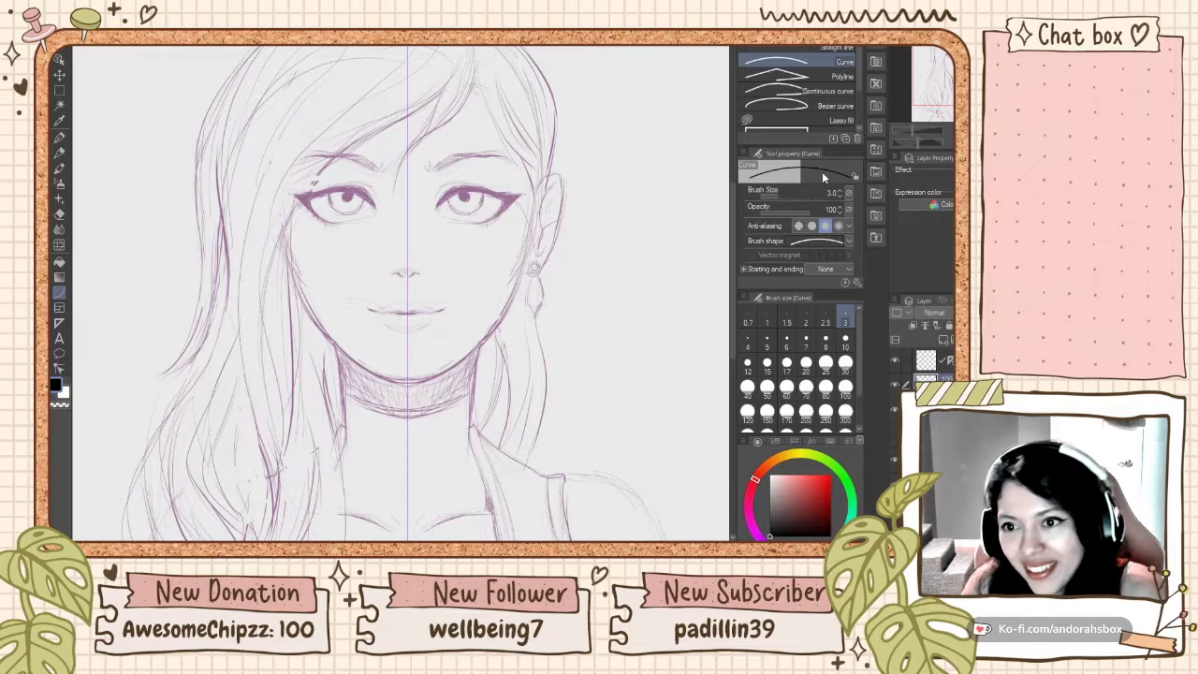
Step: Try a curve from the middle of the chin with the brush size set to 10
left_click(845, 342)
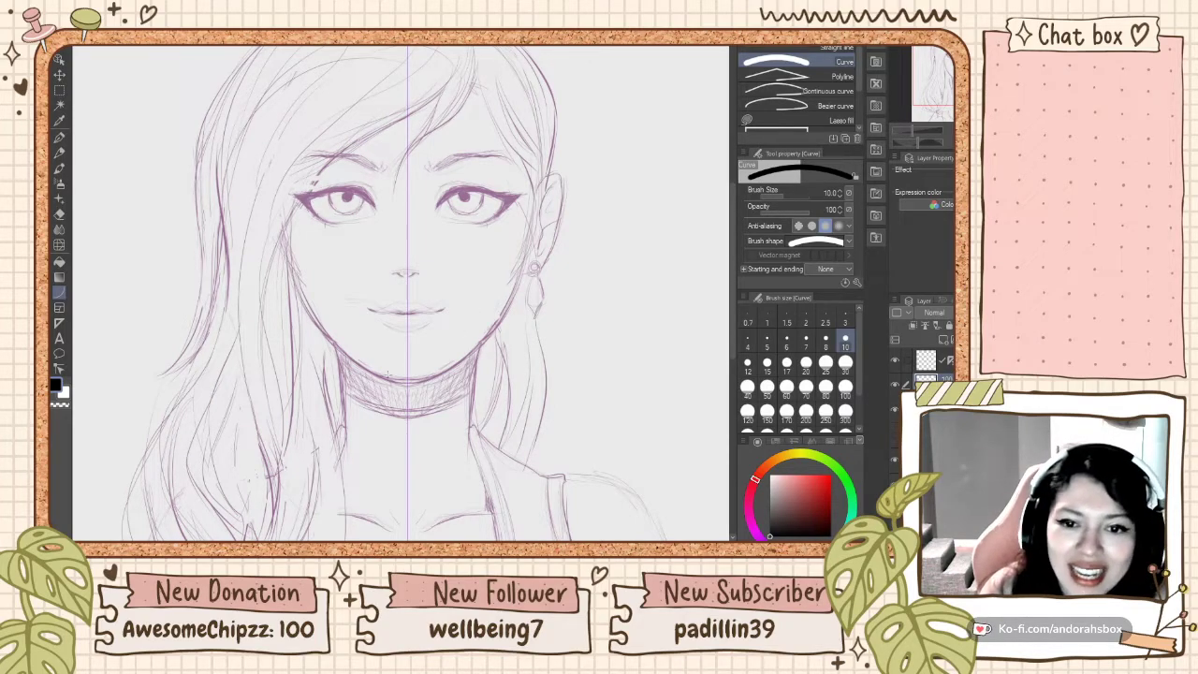
mouse_move(407, 379)
left_mouse_down()
mouse_move(486, 332)
mouse_move(448, 357)
left_mouse_up()
key("ctrl+z")
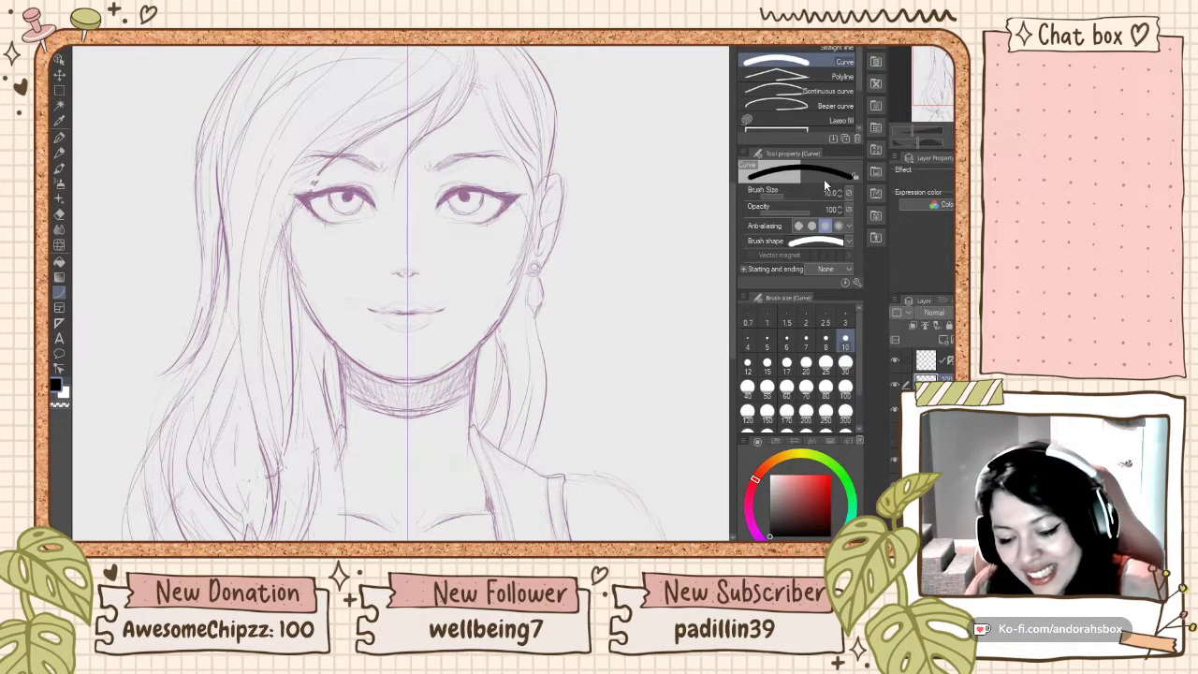
Step: Set the Curve brush size to 20 and ink the mirrored jawline from the chin up to just below the ears
type("20")
key("Return")
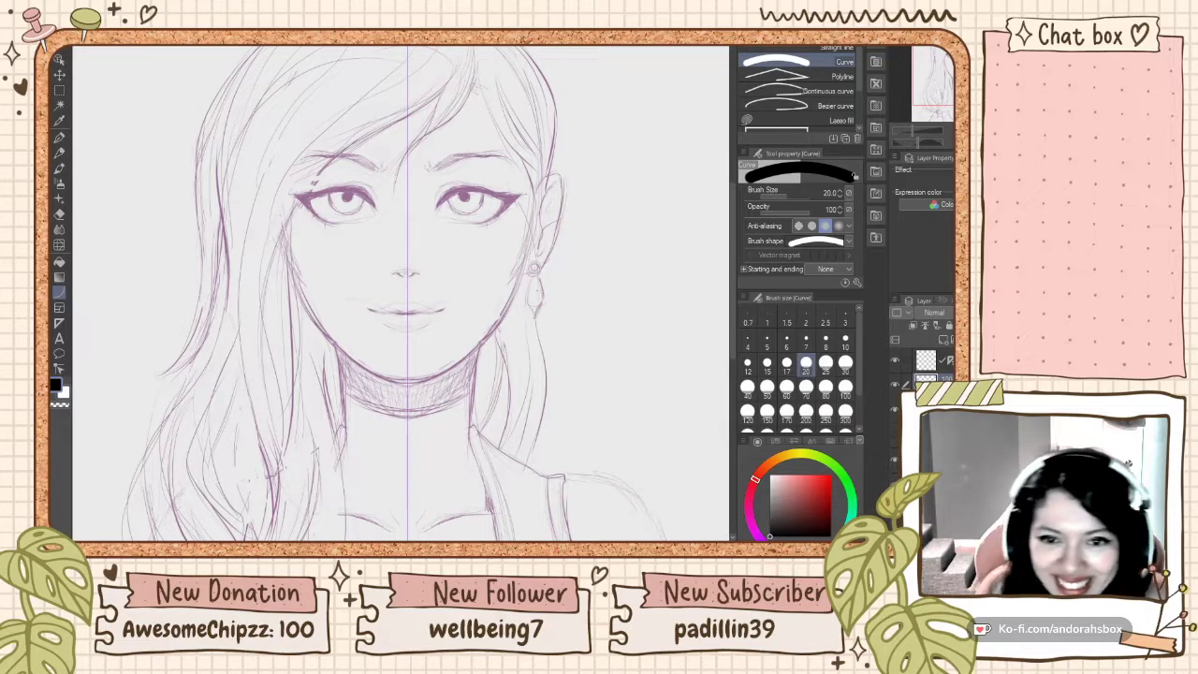
left_click_drag(407, 380, 431, 395)
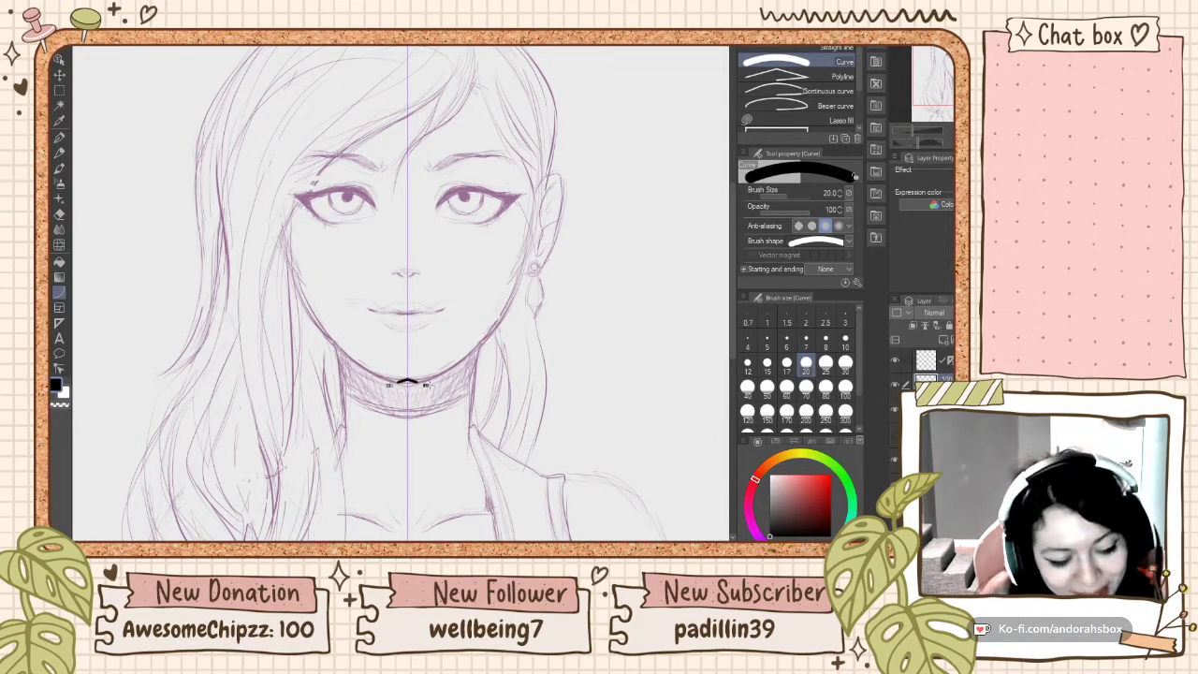
left_click(493, 348)
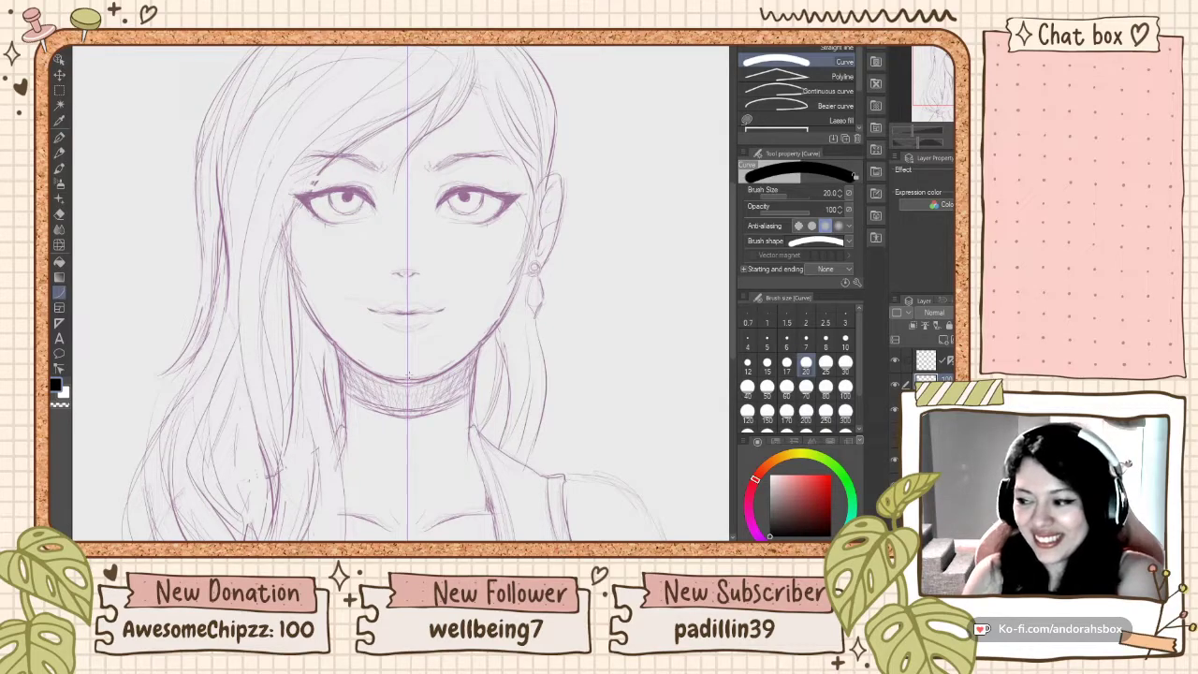
mouse_move(408, 378)
left_mouse_down()
mouse_move(515, 317)
mouse_move(521, 278)
left_mouse_up()
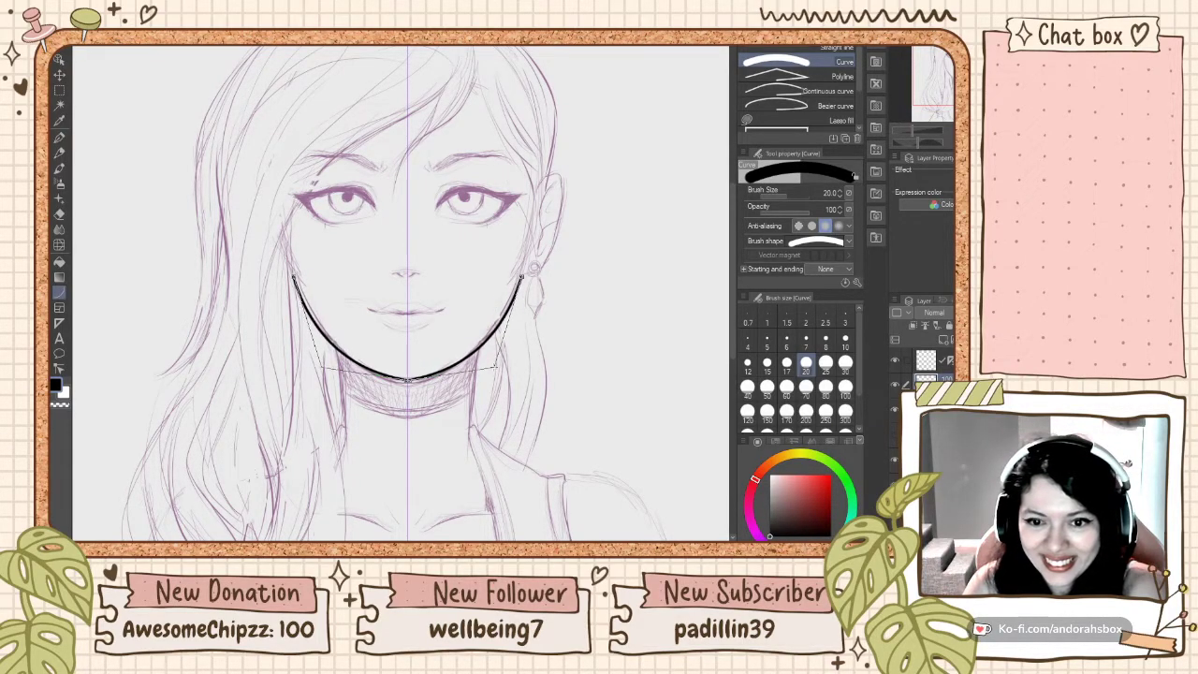
left_click(481, 369)
Step: Try mirrored neck curves running from the jawline down to the base of the neck
scroll(476, 270, "down", 3)
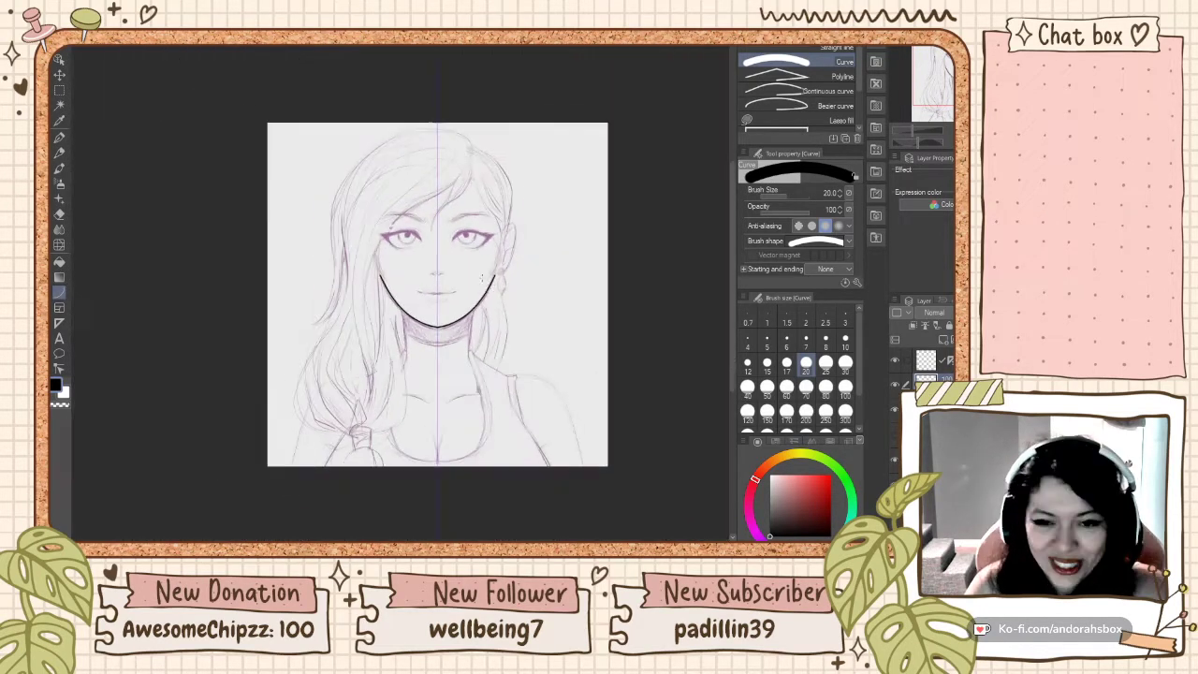
scroll(522, 240, "up", 2)
scroll(496, 367, "up", 4)
scroll(455, 290, "down", 5)
scroll(442, 330, "up", 3)
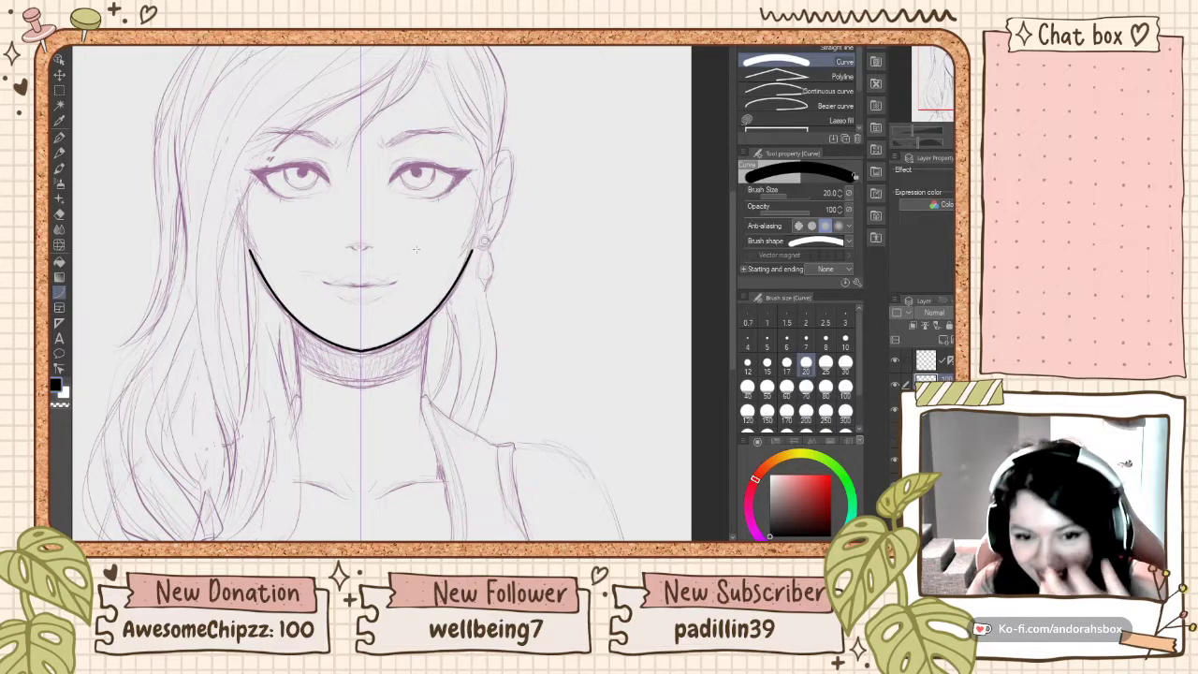
scroll(418, 258, "down", 2)
scroll(425, 300, "up", 2)
scroll(426, 309, "up", 2)
left_click_drag(429, 292, 416, 408)
left_click(419, 356)
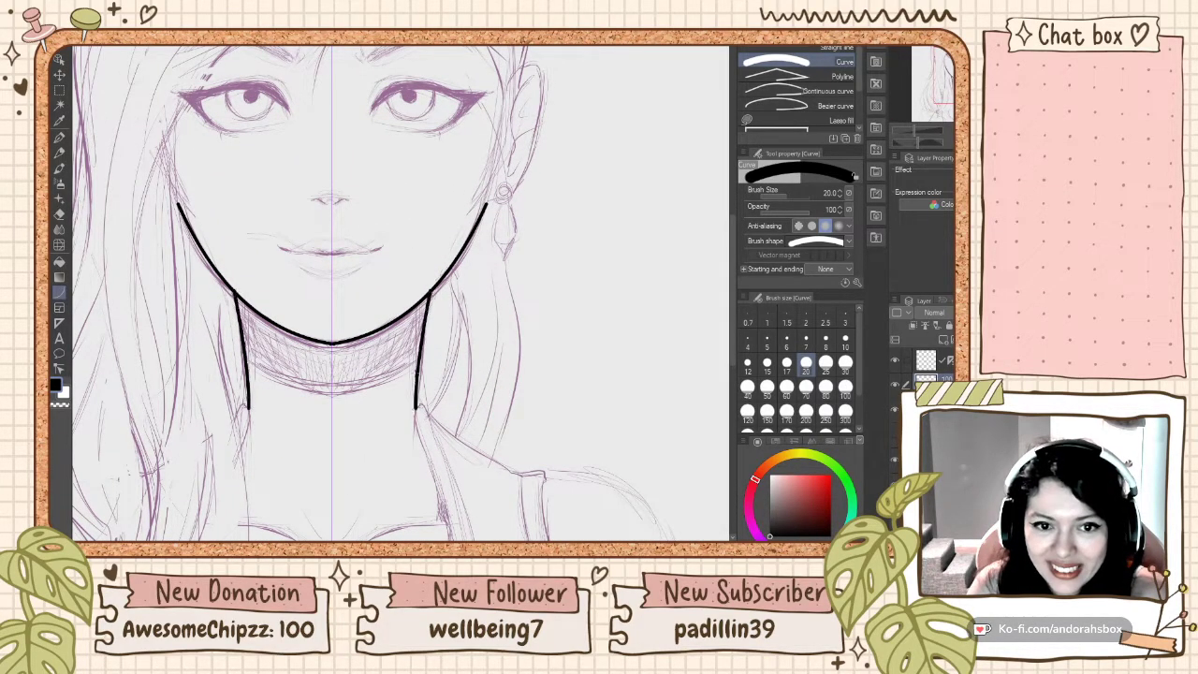
key("ctrl+minus")
key("ctrl+plus")
key("ctrl+z")
key("ctrl+minus")
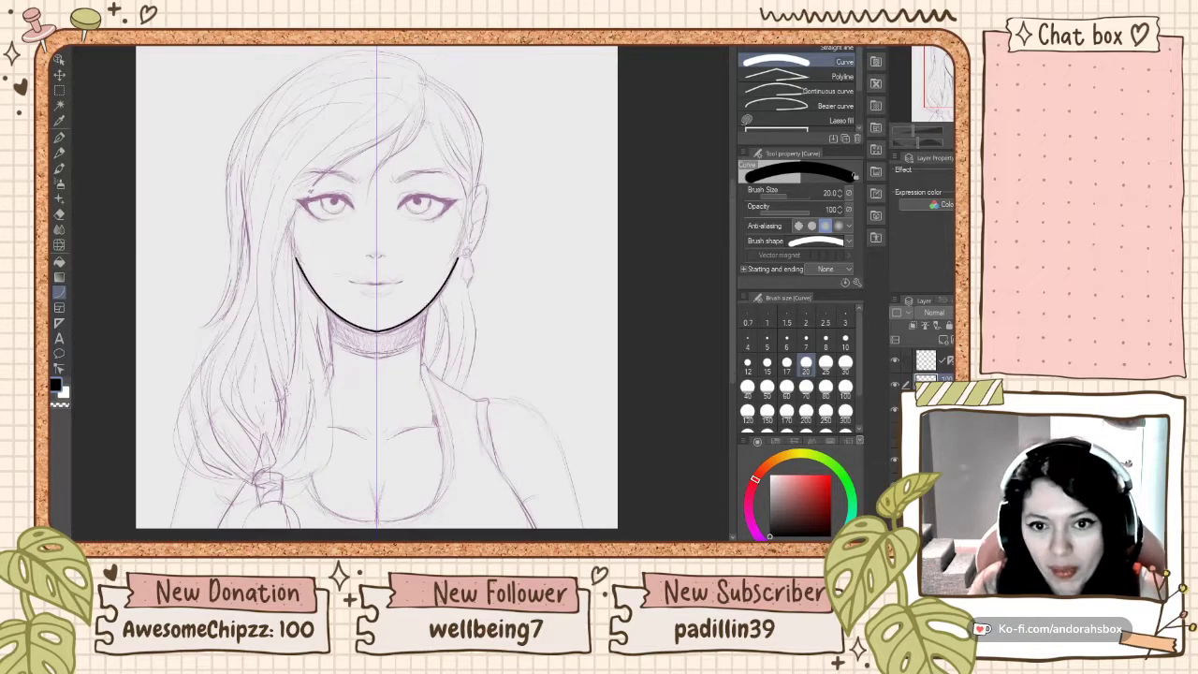
key("ctrl+plus")
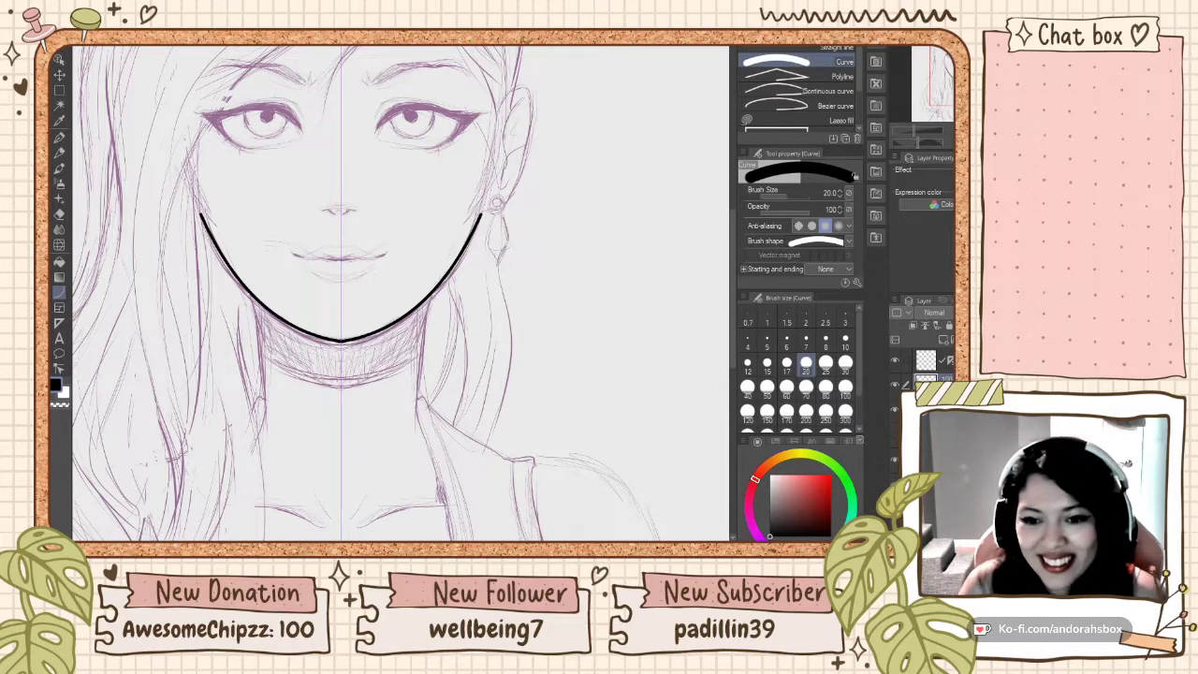
Step: Ink mirrored neck lines with the Curve tool, running from the jawline down to the base of the neck
scroll(526, 412, "down", 3)
scroll(539, 457, "up", 3)
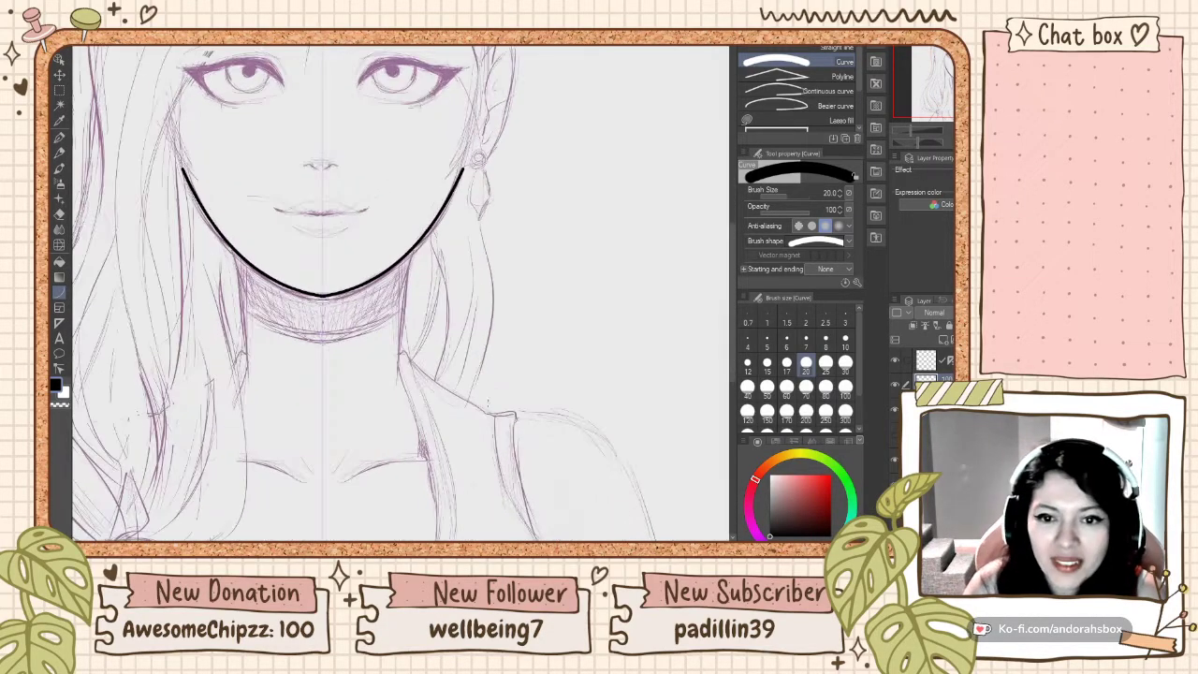
scroll(421, 369, "down", 3)
scroll(393, 297, "up", 3)
scroll(412, 304, "down", 1)
scroll(419, 309, "up", 2)
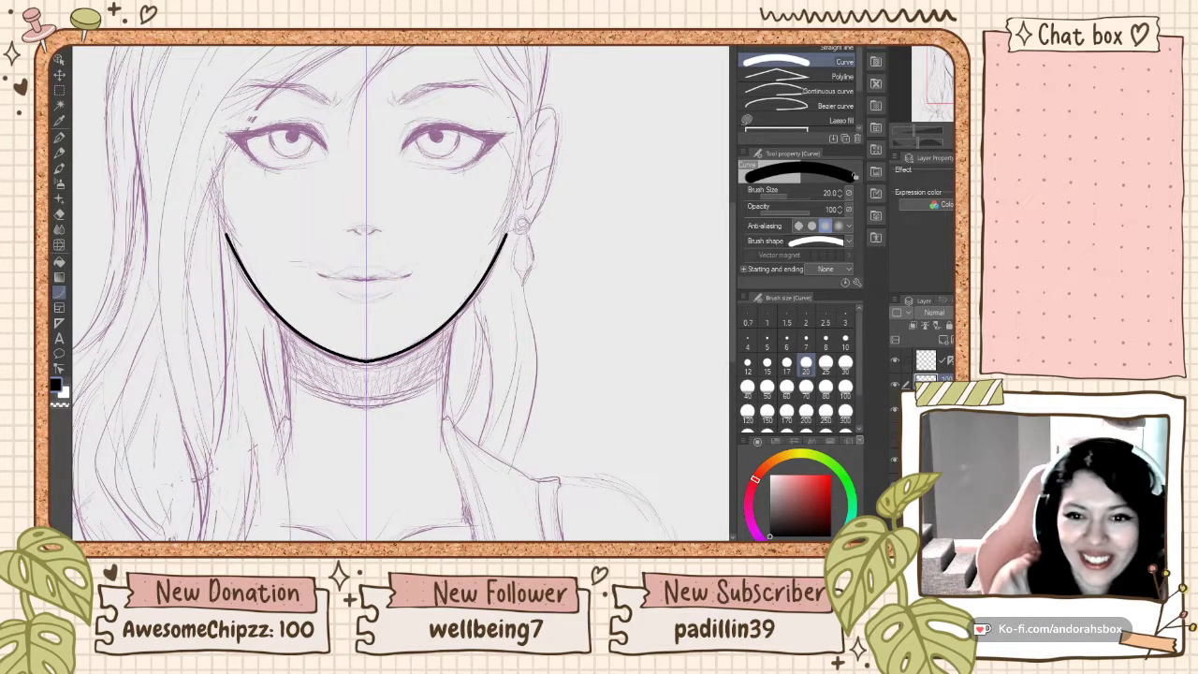
left_click_drag(456, 316, 439, 446)
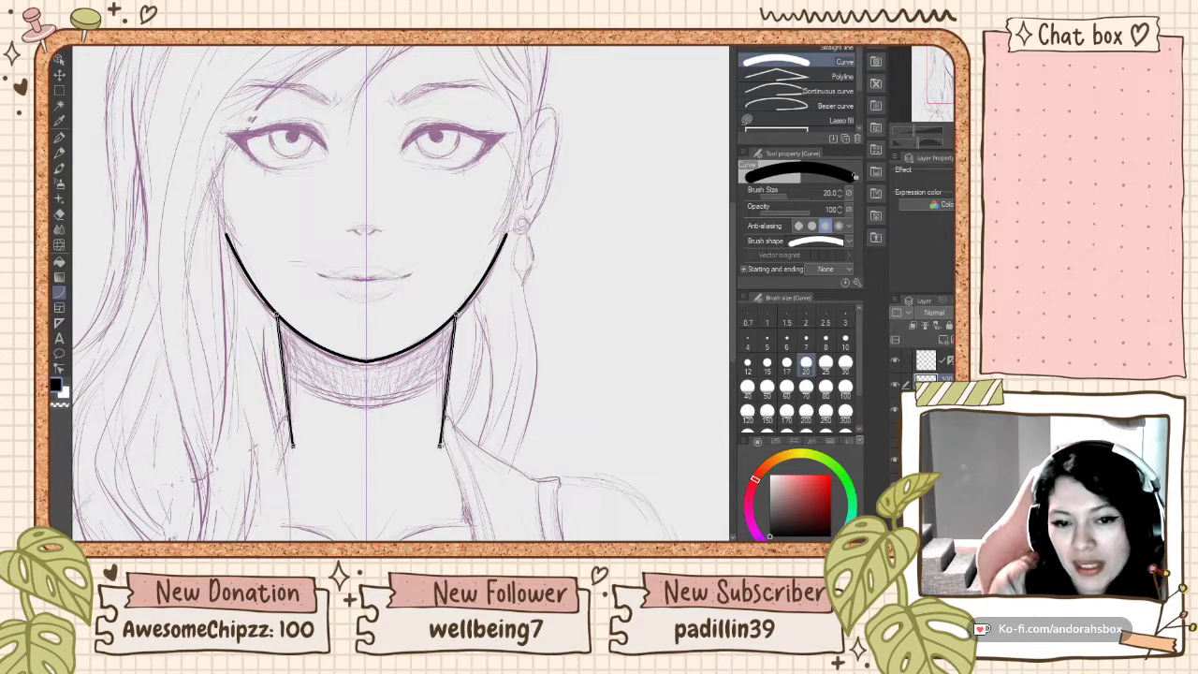
left_click(447, 359)
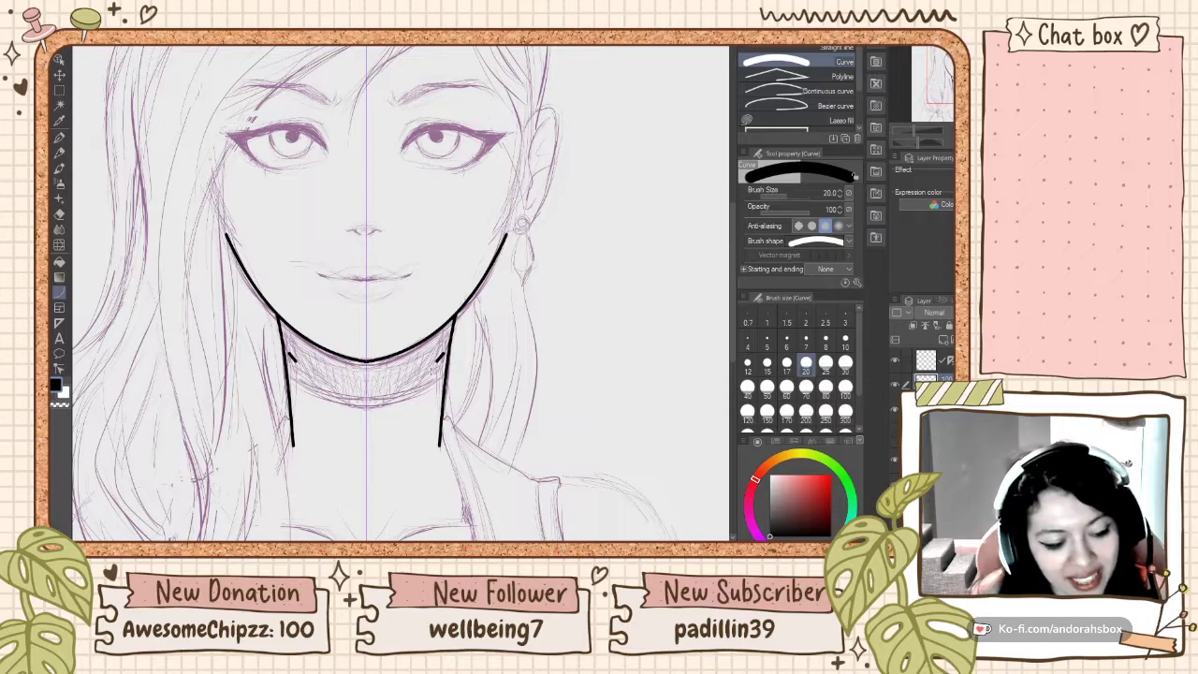
Step: Ink a small mirrored hook at the base of the neck and curved shoulder slopes running out to the clothing straps
scroll(435, 370, "down", 3)
scroll(423, 351, "down", 4)
scroll(447, 374, "up", 8)
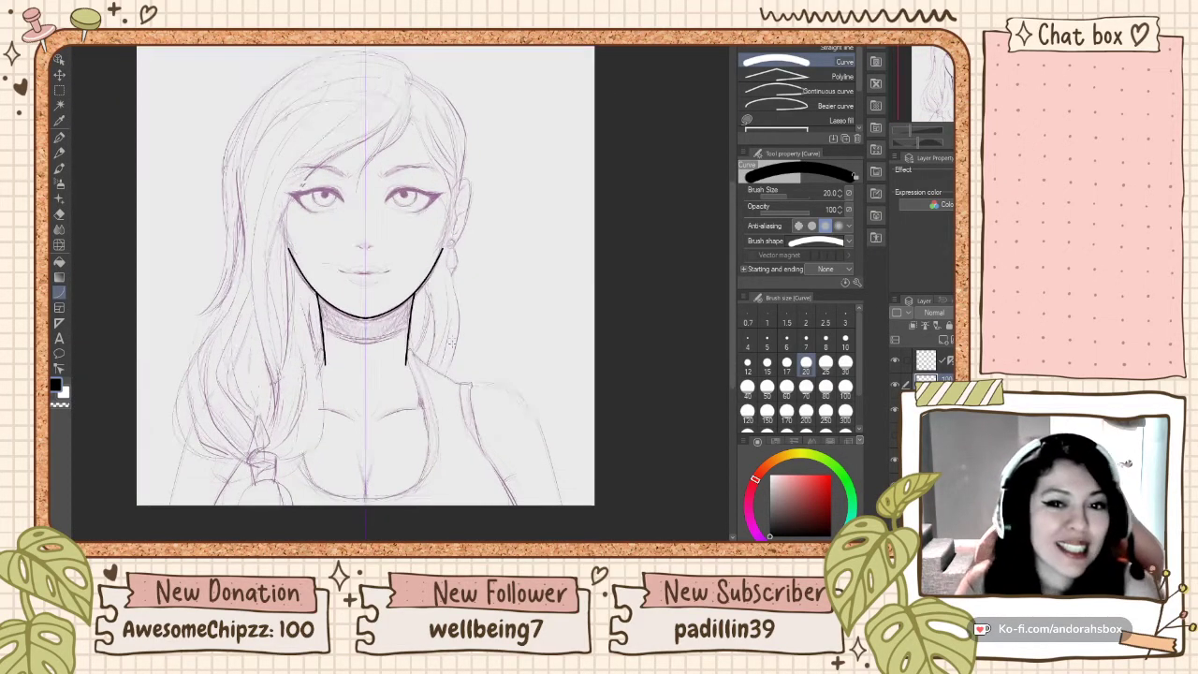
scroll(440, 348, "down", 3)
scroll(438, 347, "up", 2)
scroll(412, 370, "down", 2)
scroll(380, 394, "up", 3)
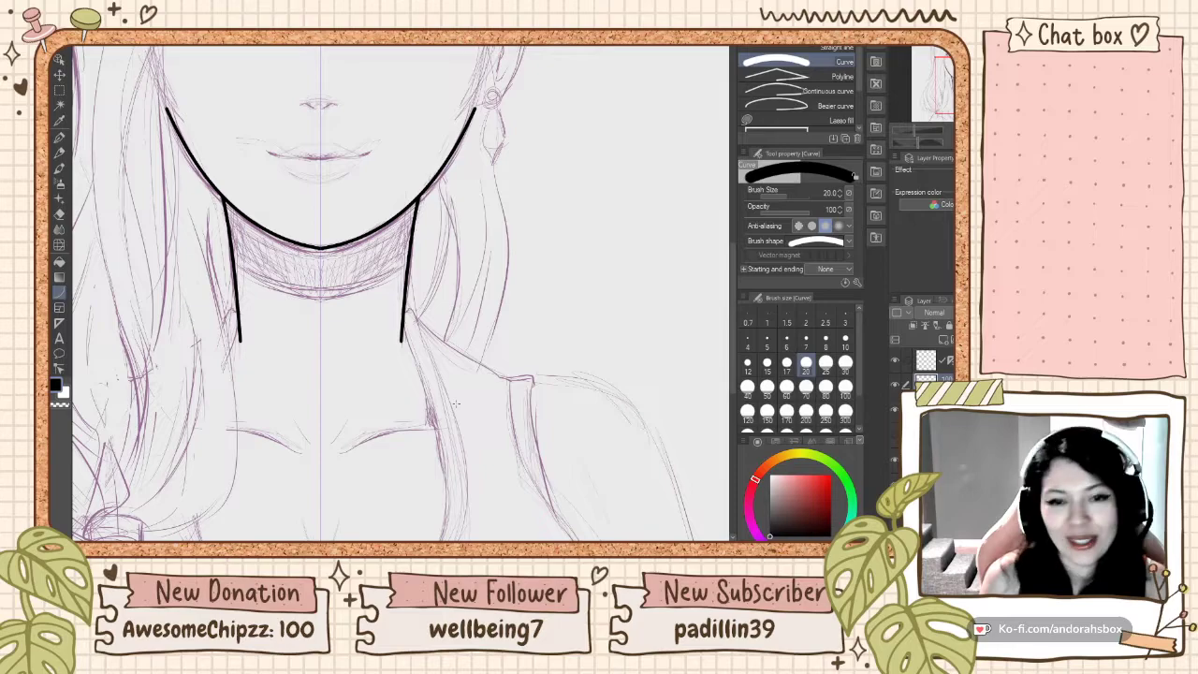
left_click_drag(404, 311, 413, 307)
left_click(411, 309)
key("ctrl+z")
left_click_drag(403, 309, 510, 379)
left_click(413, 308)
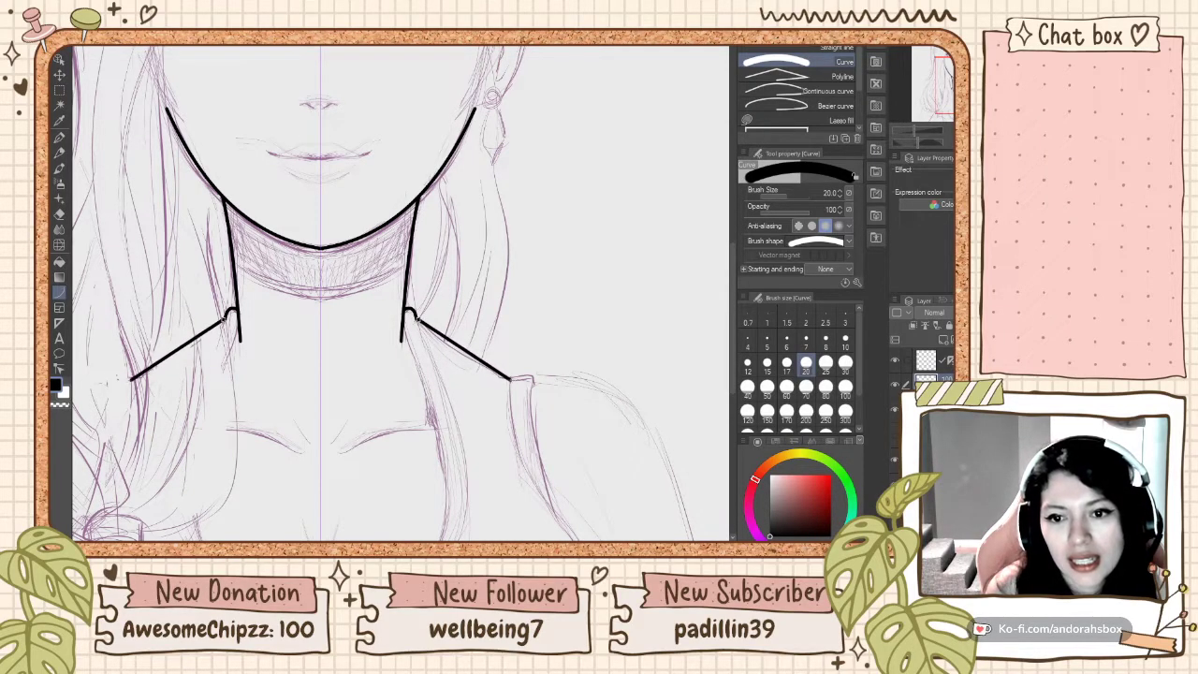
left_click(461, 371)
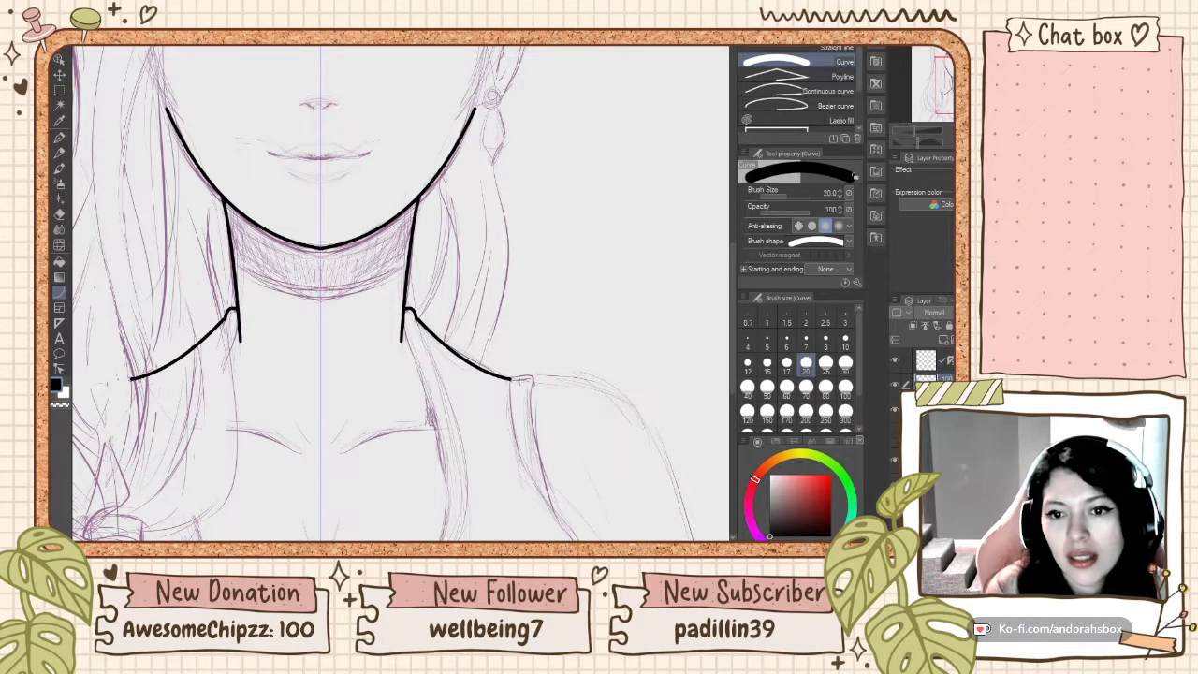
Step: Ink the small bump over the shoulder strap and the rounded outer shoulder and arm contour down to the canvas edge
left_click_drag(509, 379, 536, 382)
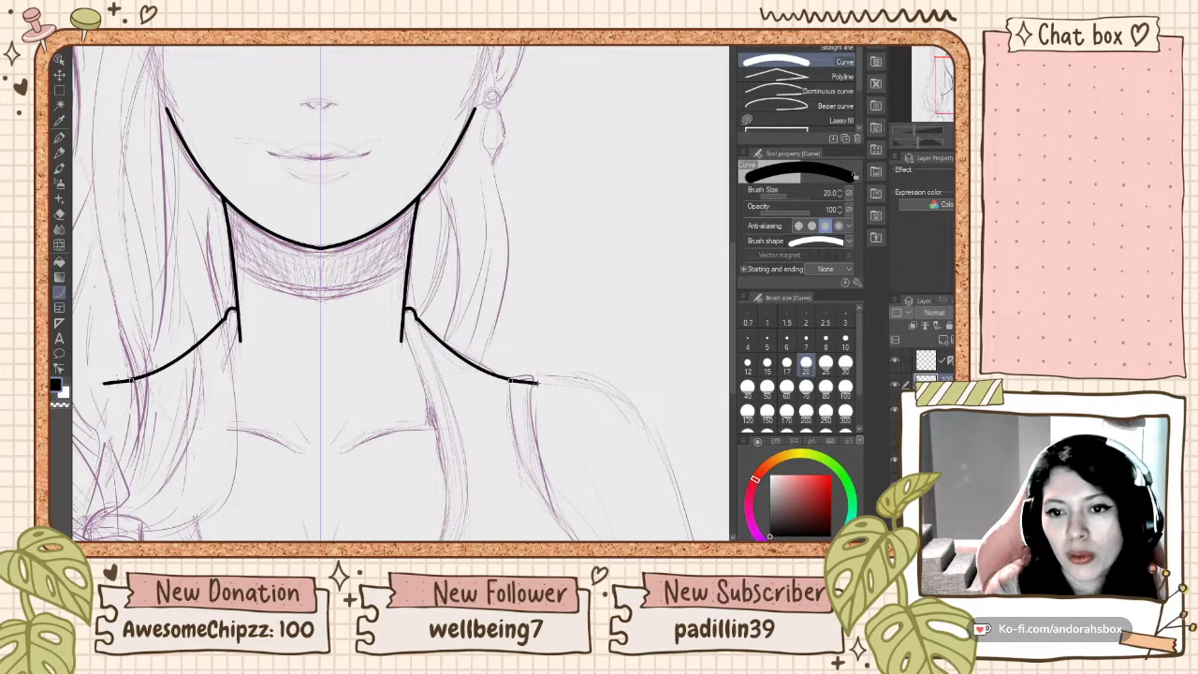
left_click(532, 373)
scroll(486, 257, "down", 5)
scroll(524, 272, "up", 4)
scroll(474, 278, "down", 3)
scroll(475, 277, "up", 4)
scroll(524, 295, "down", 1)
scroll(565, 311, "up", 2)
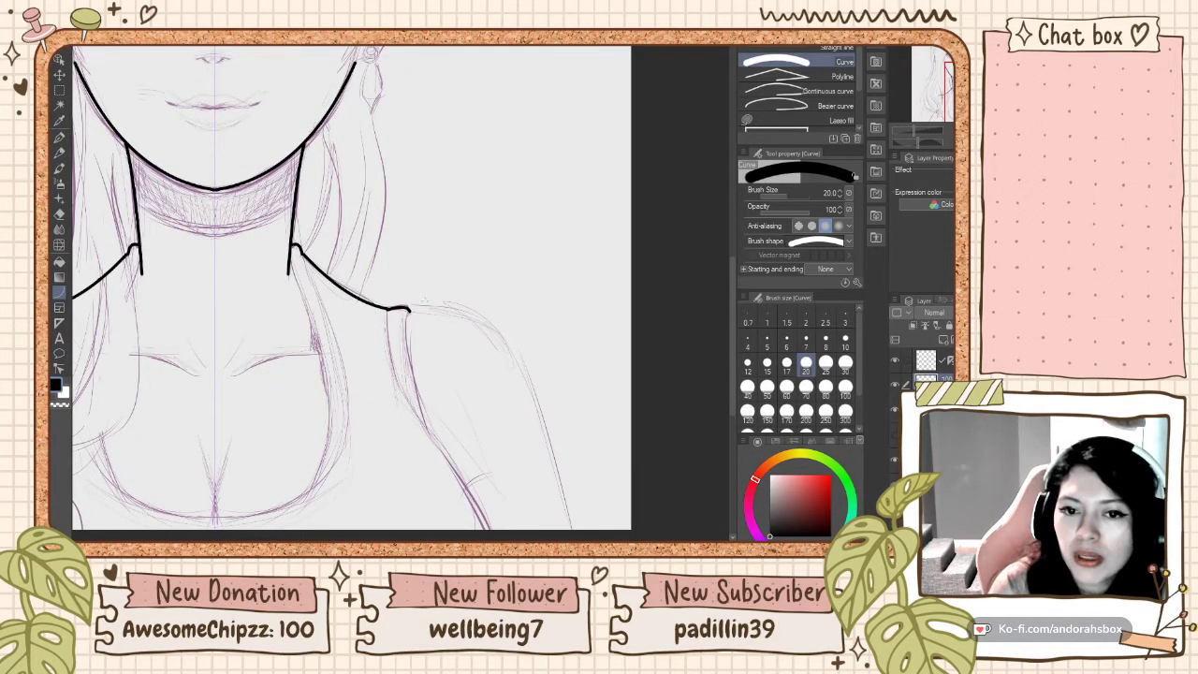
mouse_move(409, 312)
left_mouse_down()
mouse_move(508, 514)
mouse_move(573, 506)
left_mouse_up()
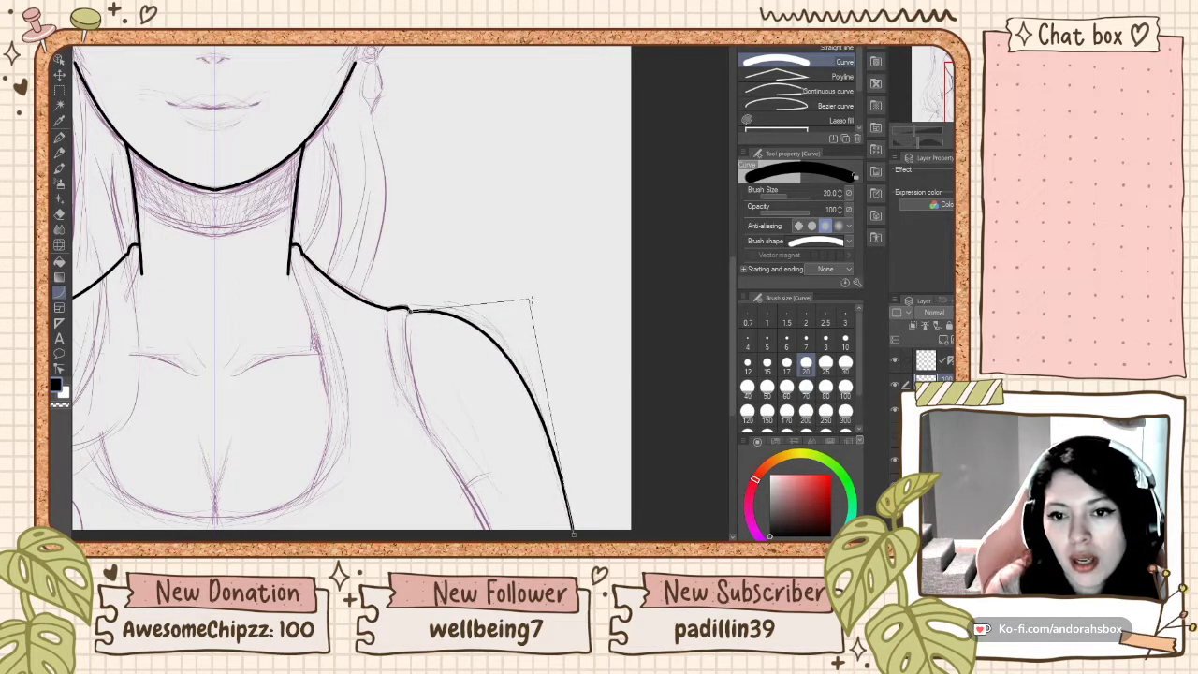
left_click(519, 303)
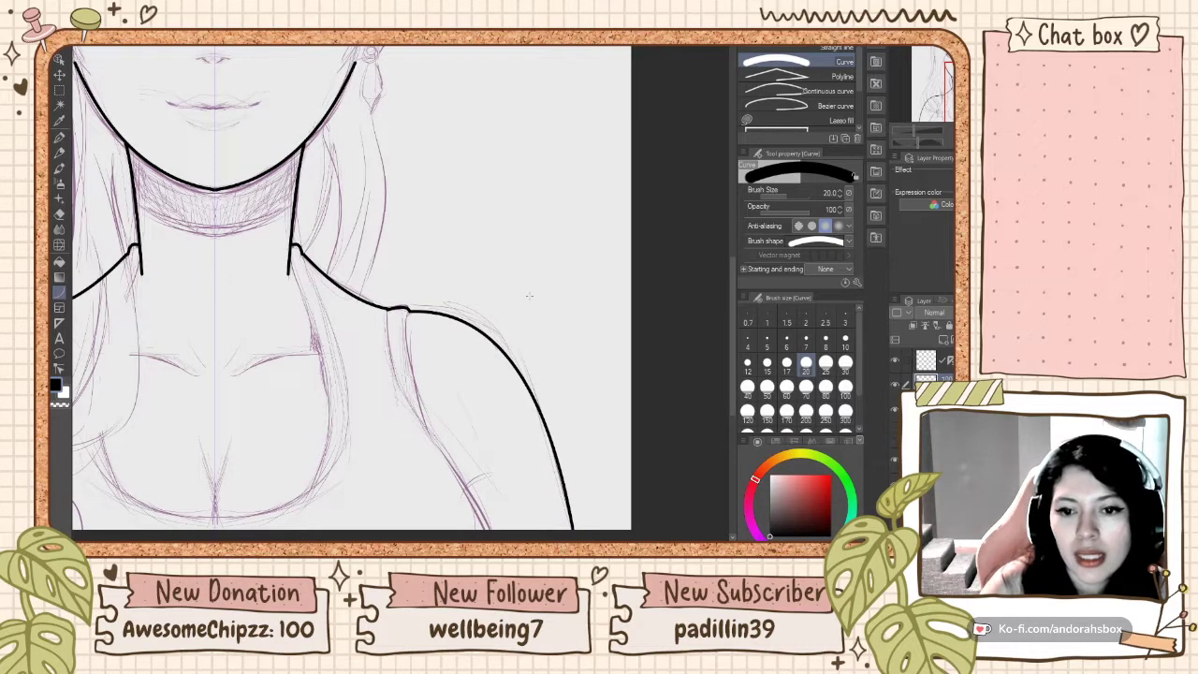
Step: Review the inked jaw, neck and shoulder contours against the whole portrait sketch
scroll(528, 296, "down", 5)
scroll(445, 265, "down", 1)
scroll(447, 263, "up", 4)
scroll(459, 299, "down", 2)
scroll(467, 322, "up", 2)
scroll(467, 322, "down", 2)
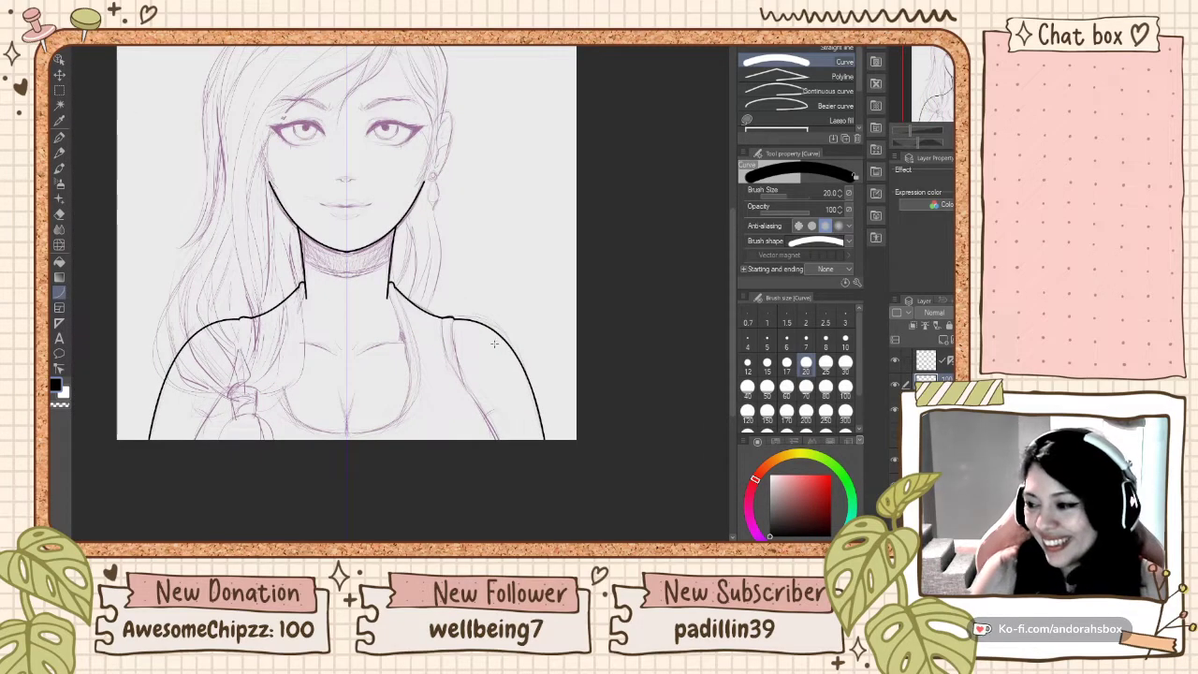
scroll(476, 347, "up", 4)
scroll(477, 347, "up", 1)
scroll(479, 347, "down", 1)
scroll(479, 347, "up", 1)
scroll(477, 340, "down", 2)
scroll(473, 332, "up", 1)
scroll(465, 322, "up", 1)
scroll(464, 321, "down", 1)
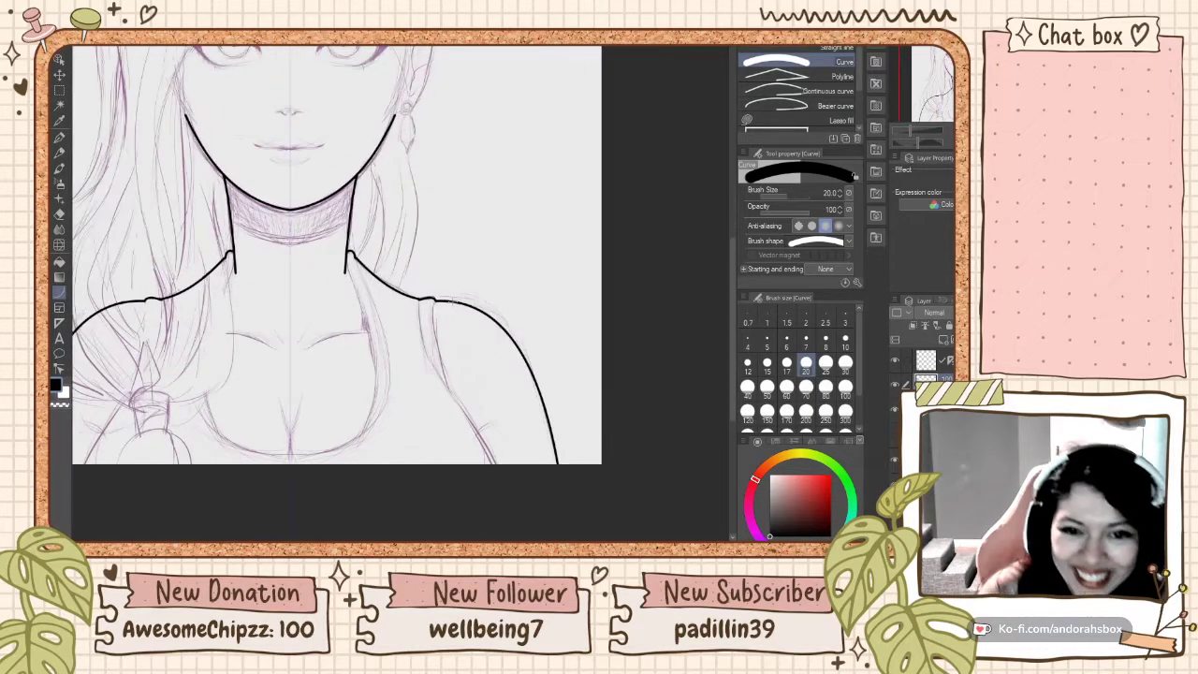
Step: Ink the mirrored V-shaped cleavage lines on the symmetry axis, rising from the middle of the neckline
scroll(374, 346, "down", 1)
scroll(338, 367, "up", 2)
scroll(338, 367, "up", 1)
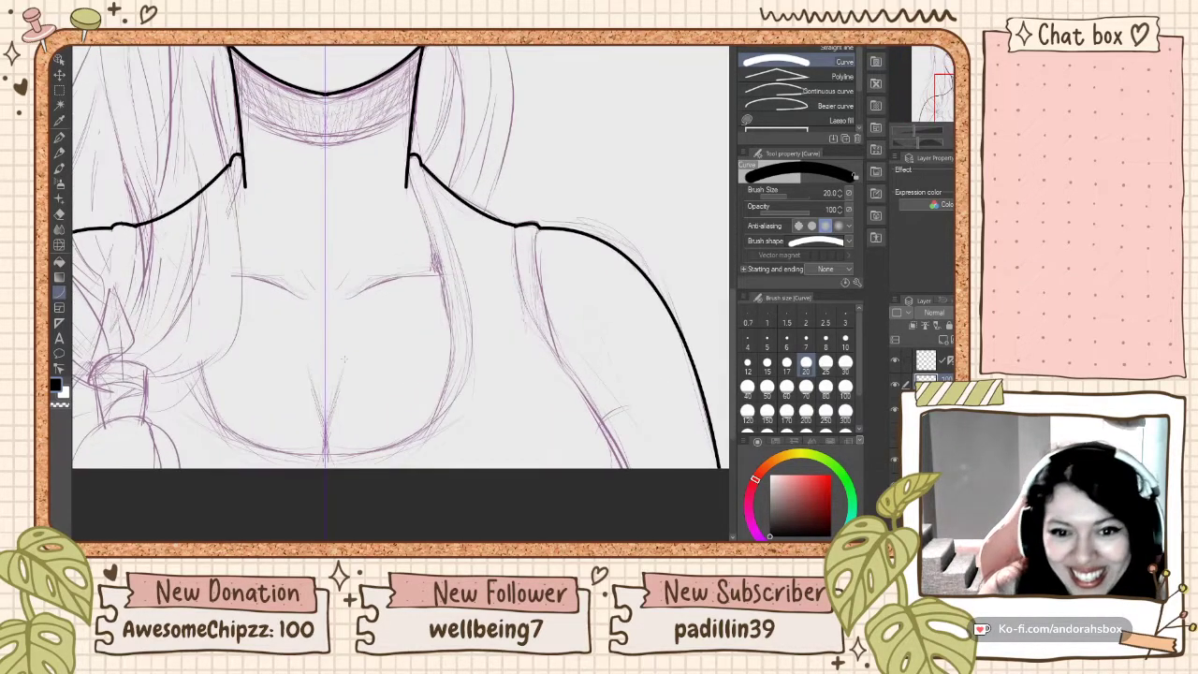
left_click_drag(325, 453, 309, 368)
left_click(324, 431)
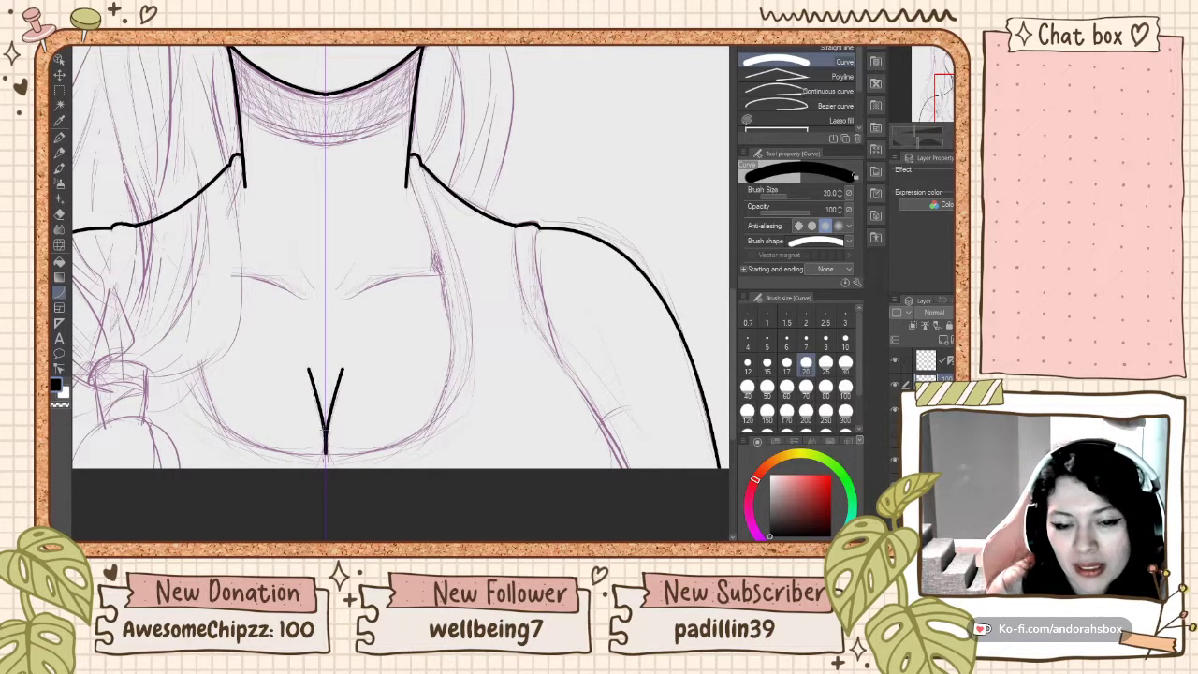
Step: Select the Hard eraser and move the strip of drawing tools beside the tool property settings
scroll(328, 423, "down", 2)
scroll(332, 426, "up", 3)
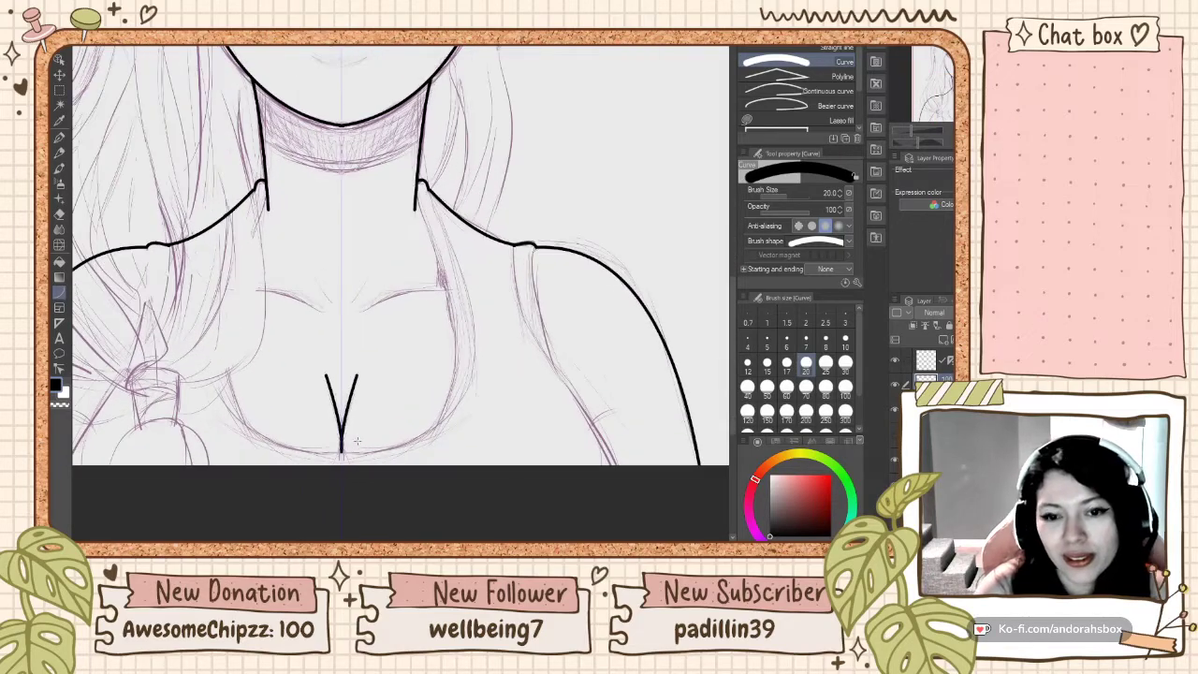
scroll(340, 438, "down", 1)
scroll(399, 406, "up", 1)
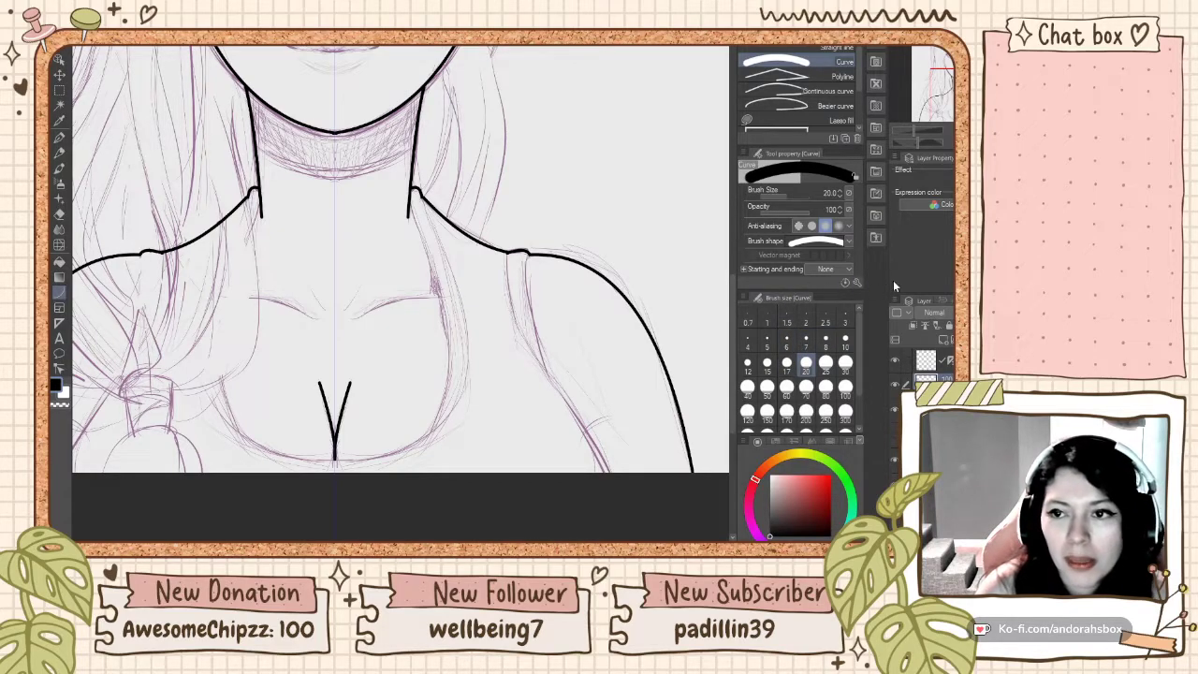
left_click(59, 137)
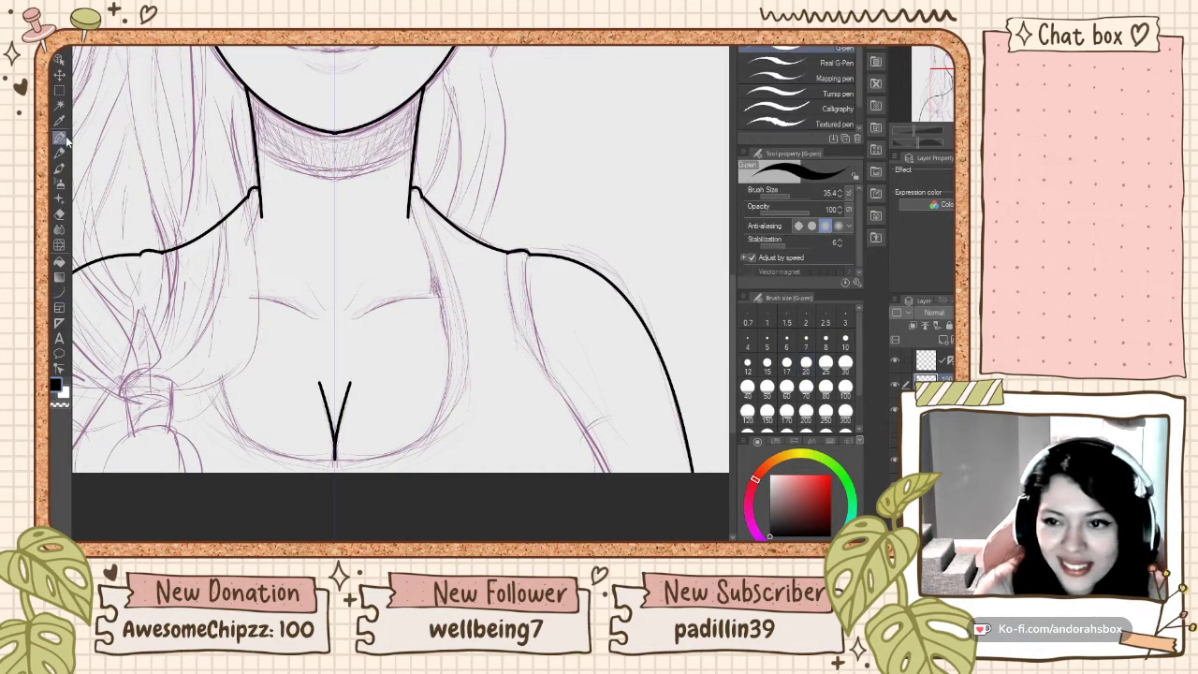
left_click(59, 214)
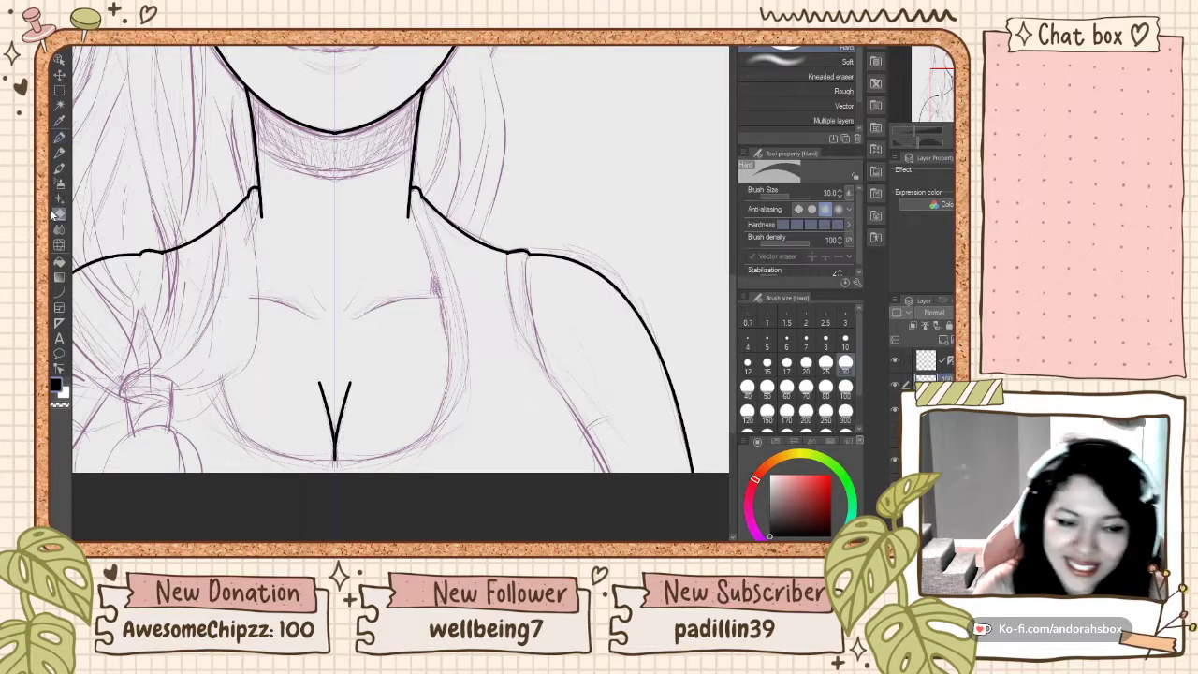
scroll(301, 362, "up", 2)
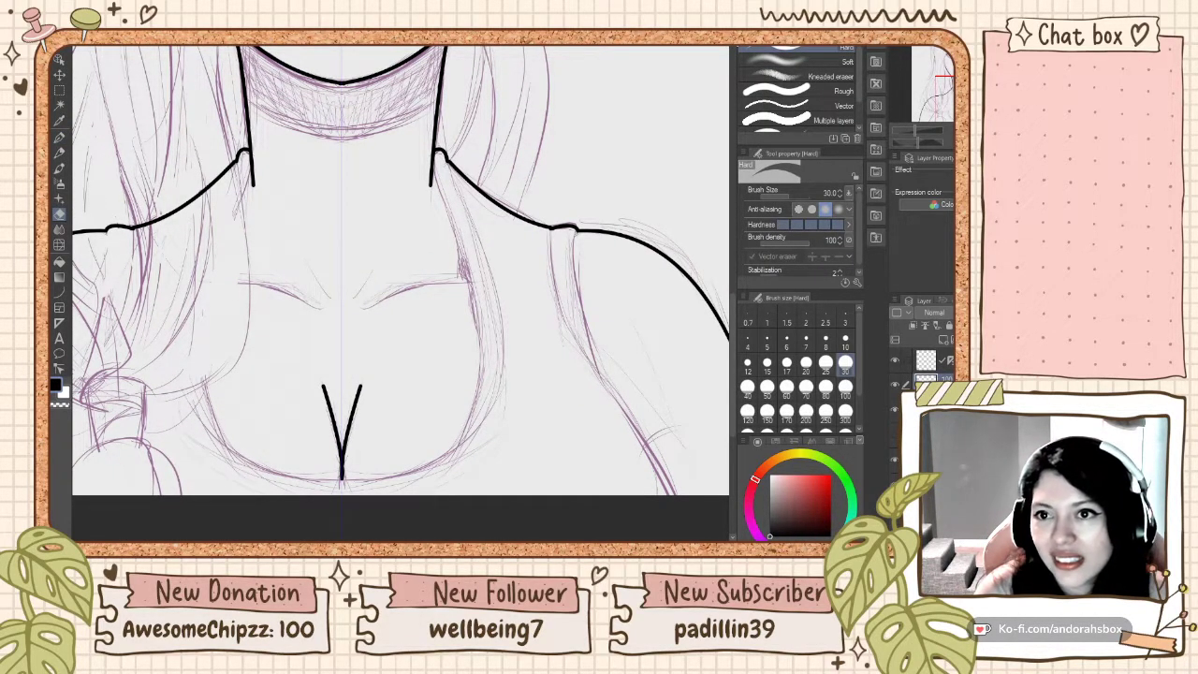
left_click_drag(59, 49, 733, 57)
scroll(487, 314, "down", 1)
scroll(187, 307, "up", 2)
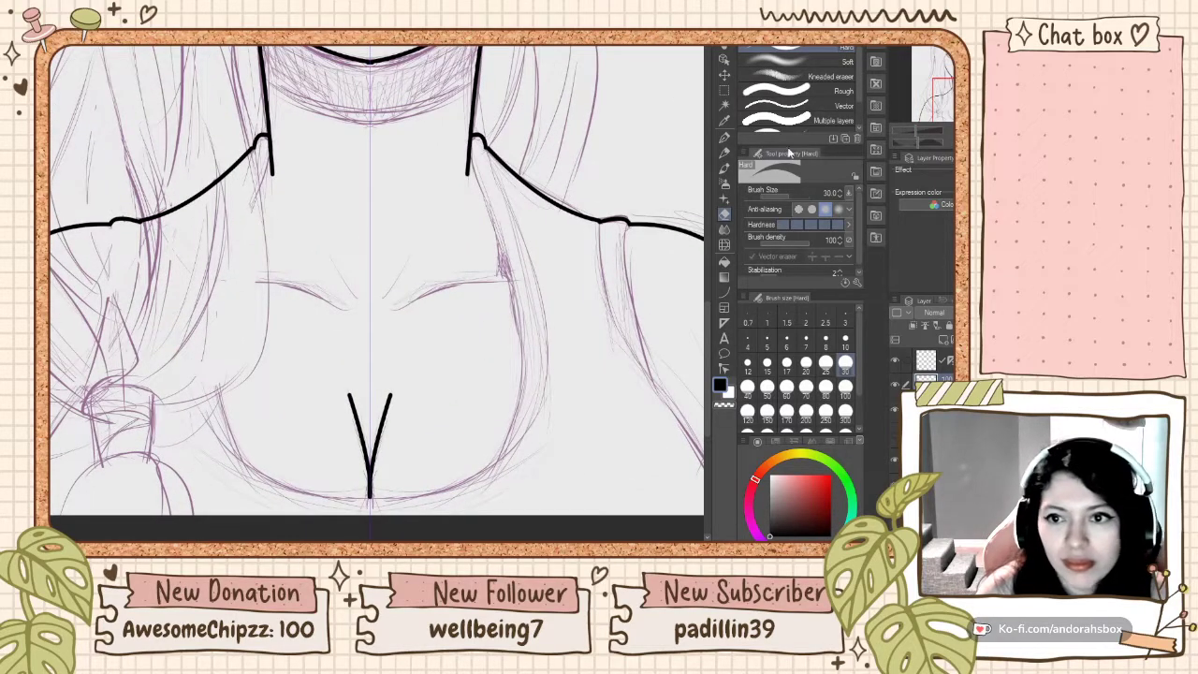
Step: Taper the cleavage lines to fine points using the G-pen with the transparent colour
left_click(723, 137)
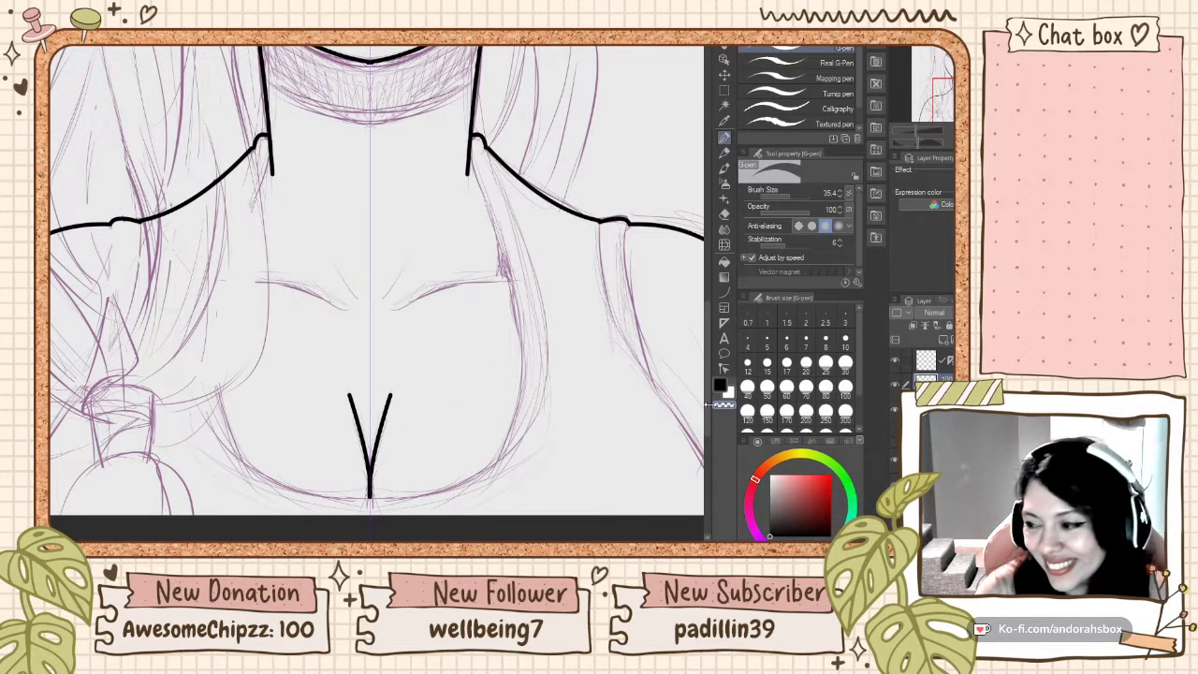
scroll(370, 383, "up", 2)
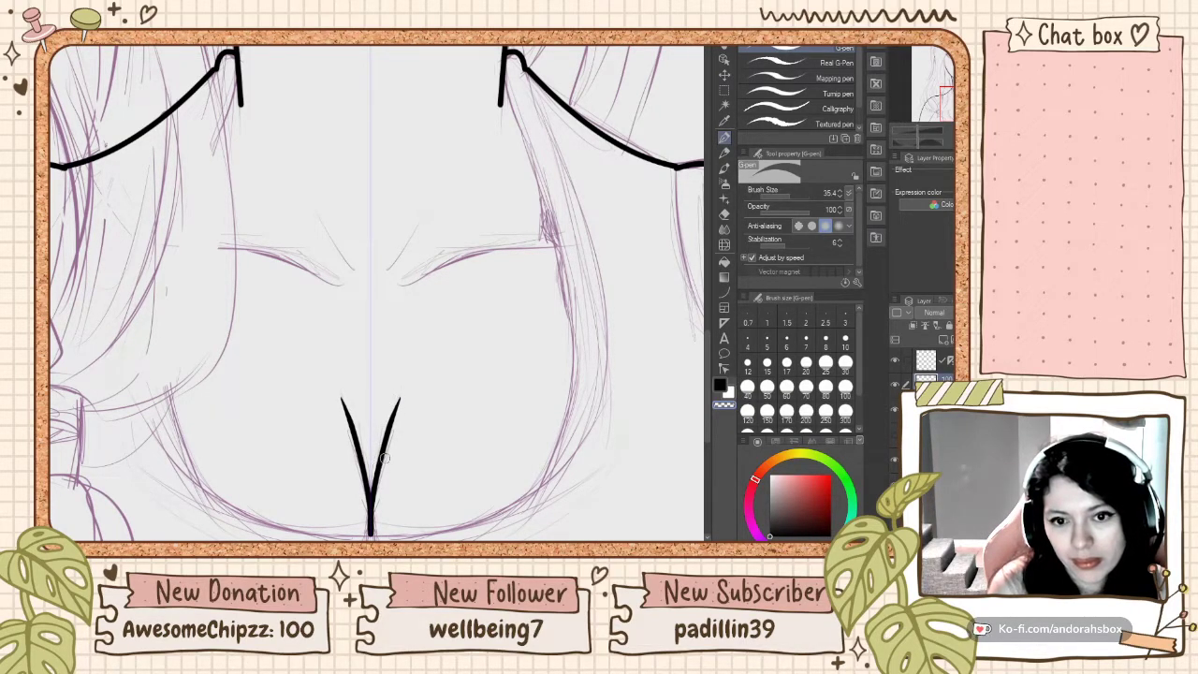
scroll(376, 393, "down", 3)
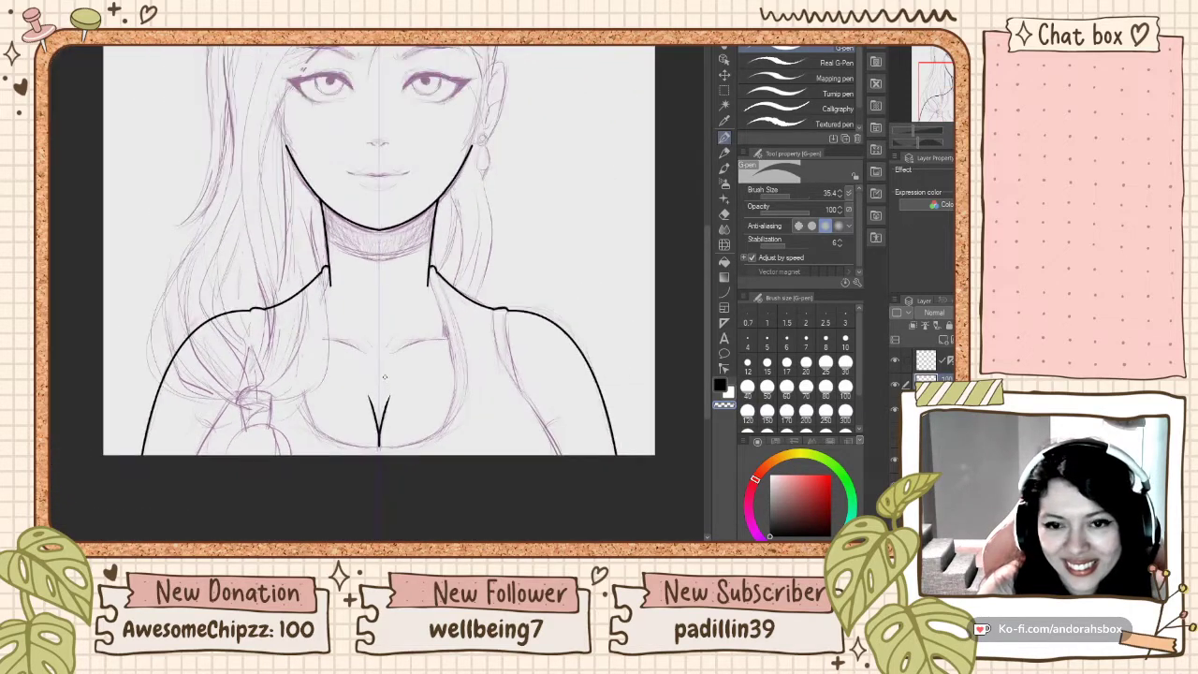
scroll(394, 327, "up", 3)
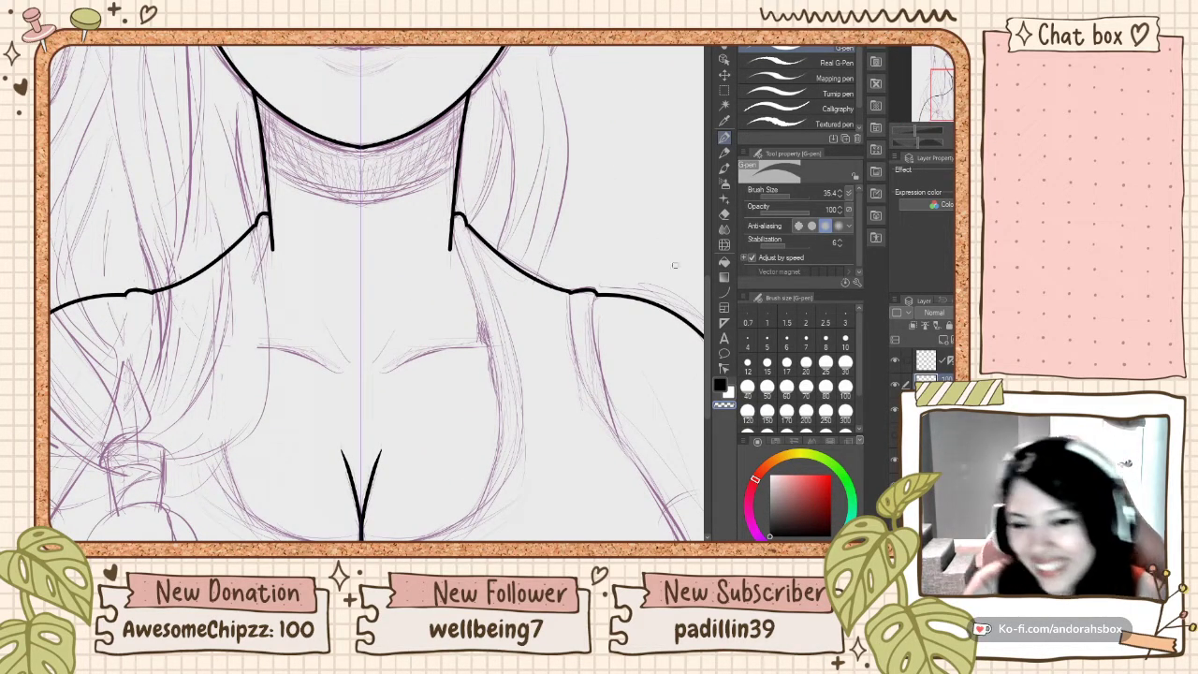
Step: Return the G-pen to black and ink thin mirrored collarbone lines over the sketch, undoing strokes that look too heavy
left_click(717, 383)
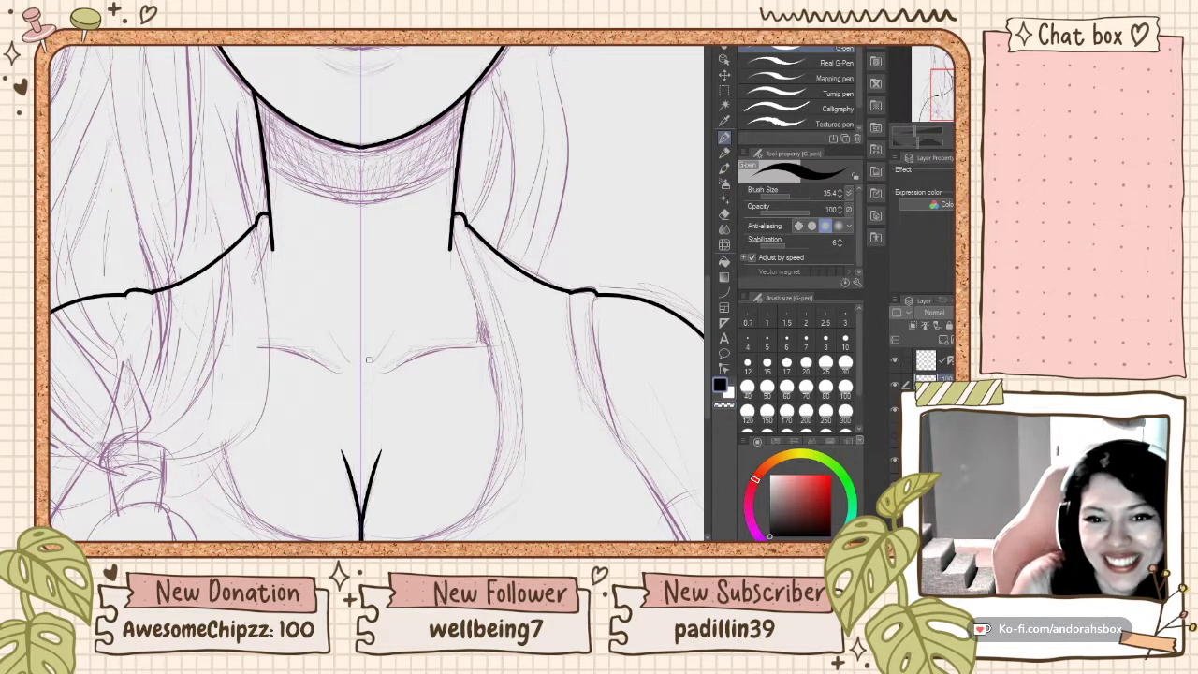
left_click_drag(386, 372, 440, 349)
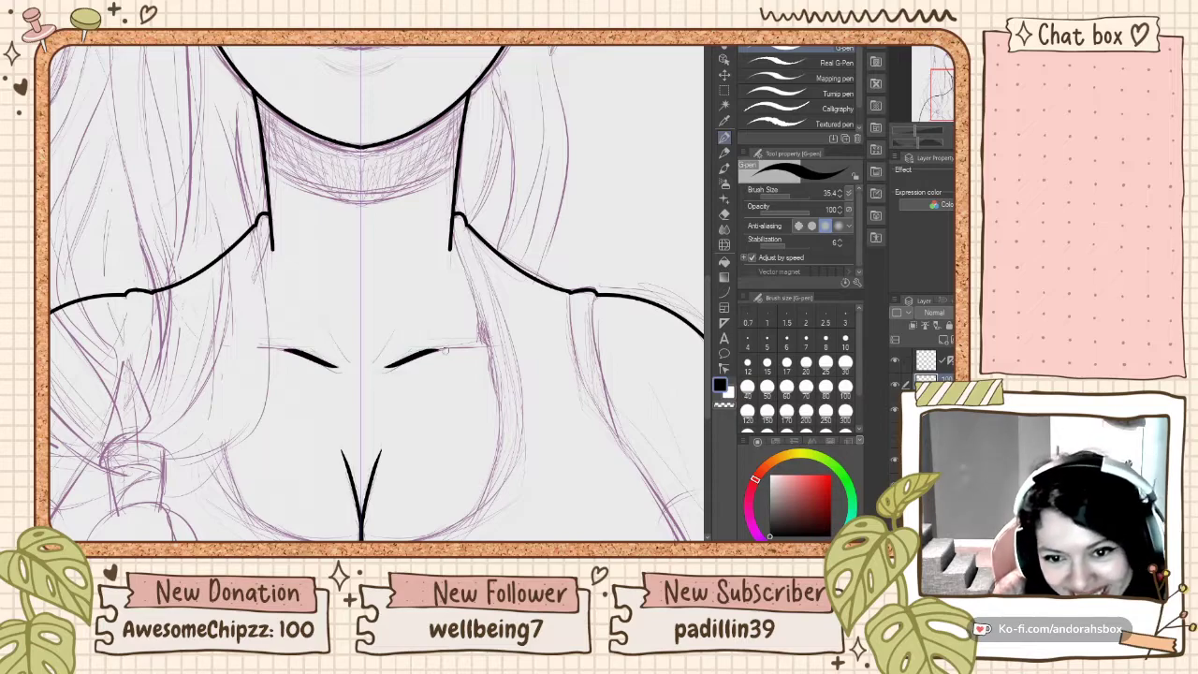
key("ctrl+z")
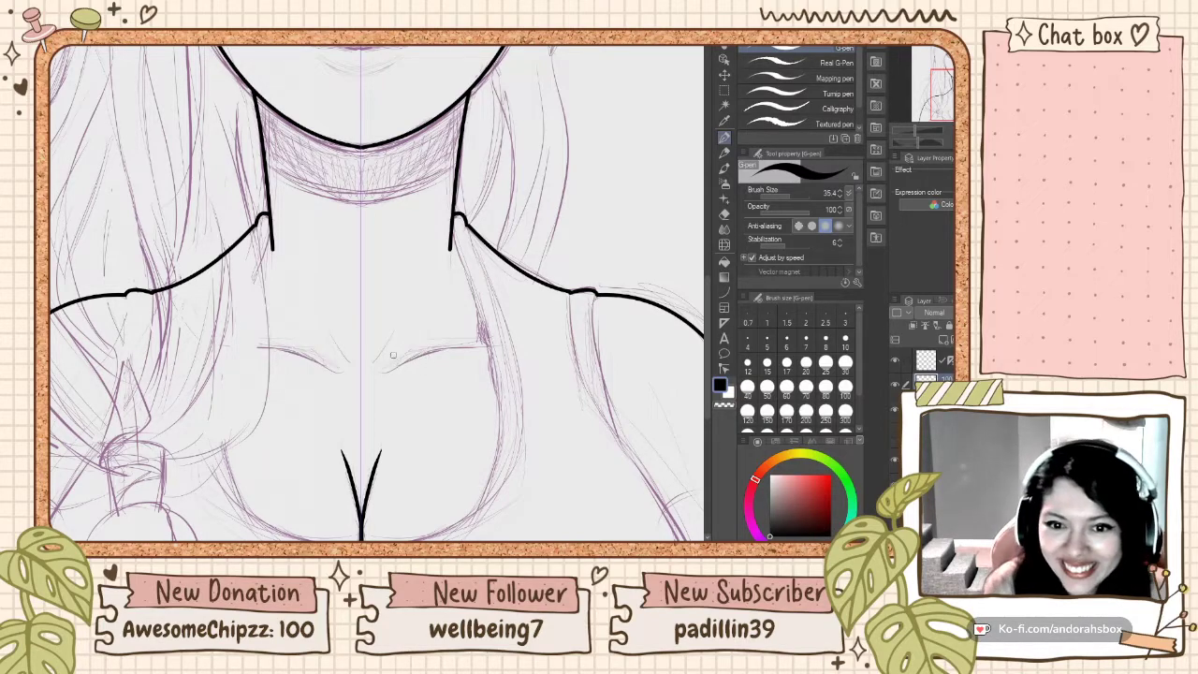
left_click_drag(381, 368, 468, 338)
key("ctrl+z")
key("ctrl+z")
left_click_drag(387, 371, 468, 345)
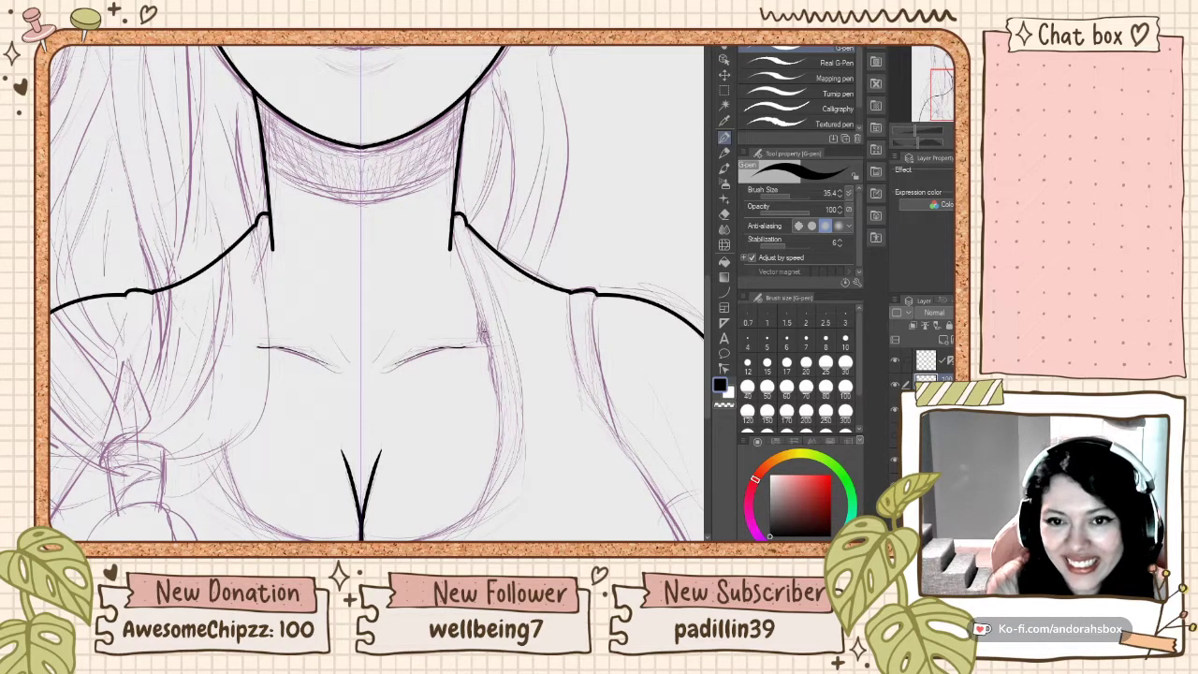
Step: Try a short G-pen crease stroke at the armpit between the arm and torso, and undo it
scroll(465, 209, "down", 4)
scroll(501, 178, "up", 2)
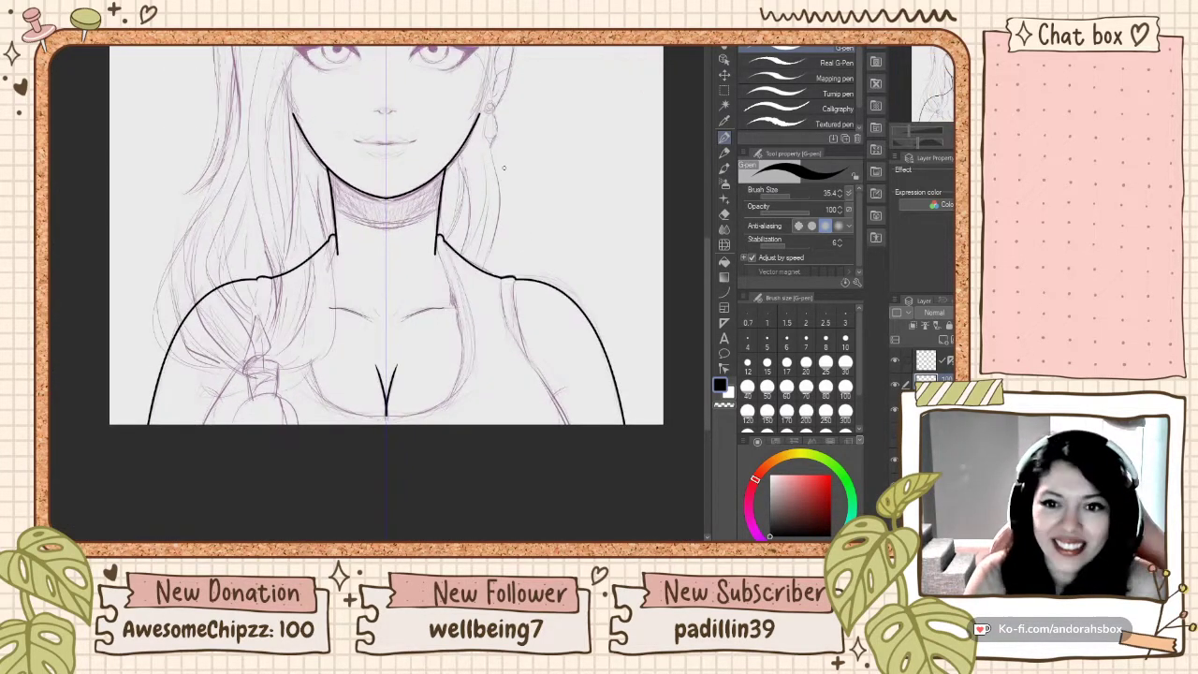
scroll(386, 300, "down", 4)
scroll(532, 290, "up", 5)
scroll(486, 307, "down", 3)
scroll(496, 352, "up", 5)
scroll(490, 352, "up", 1)
scroll(421, 354, "down", 3)
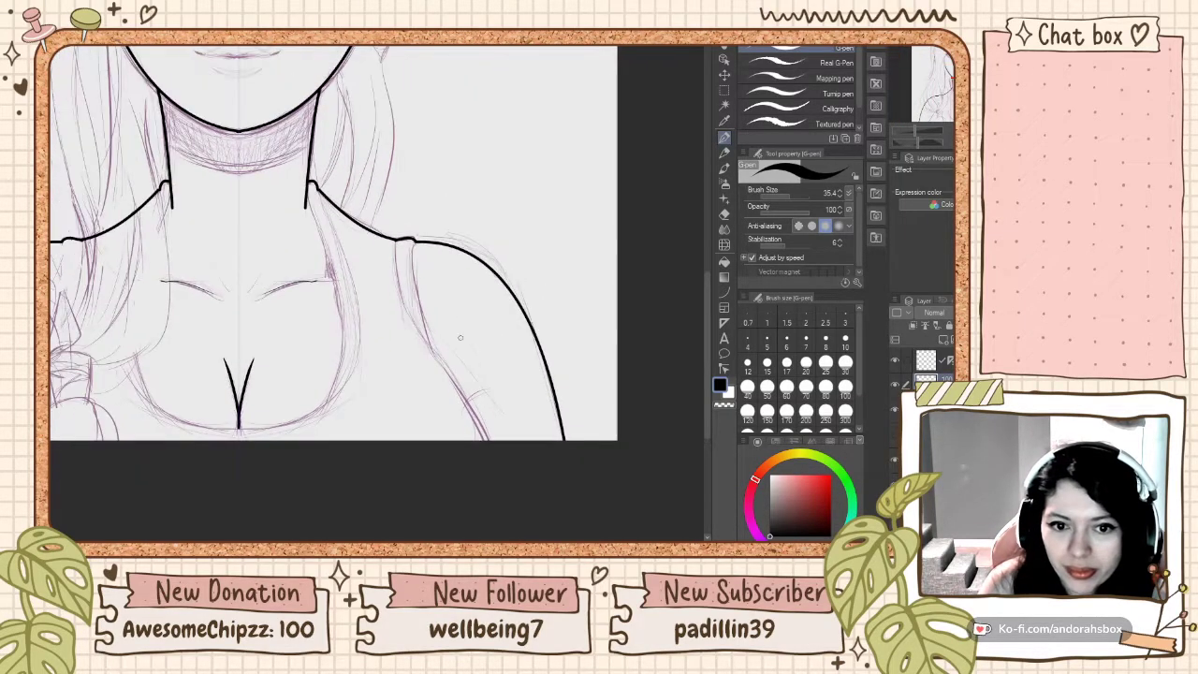
scroll(306, 355, "up", 2)
scroll(306, 356, "up", 2)
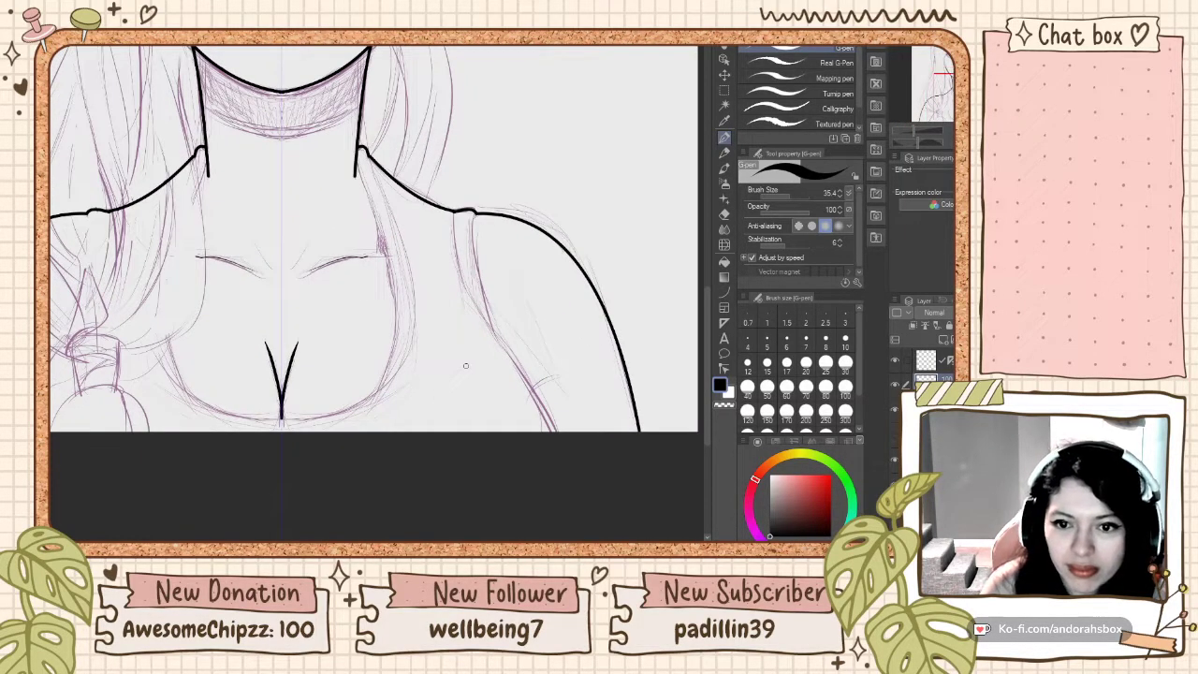
left_click_drag(533, 389, 559, 373)
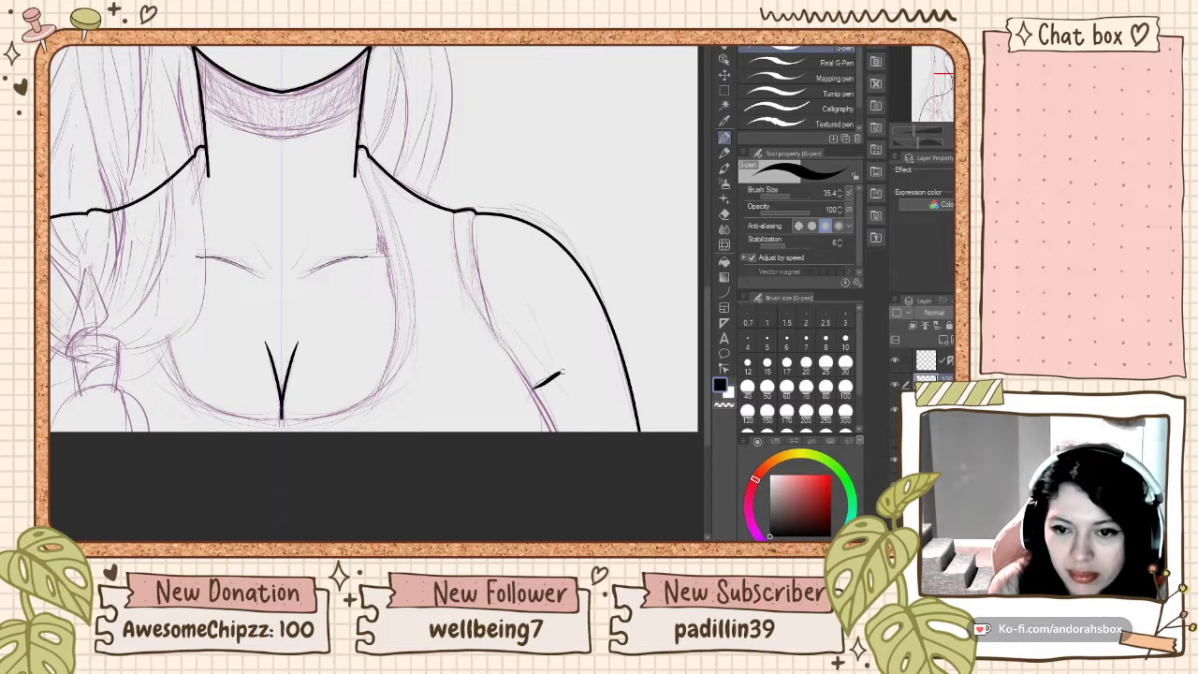
key("ctrl+z")
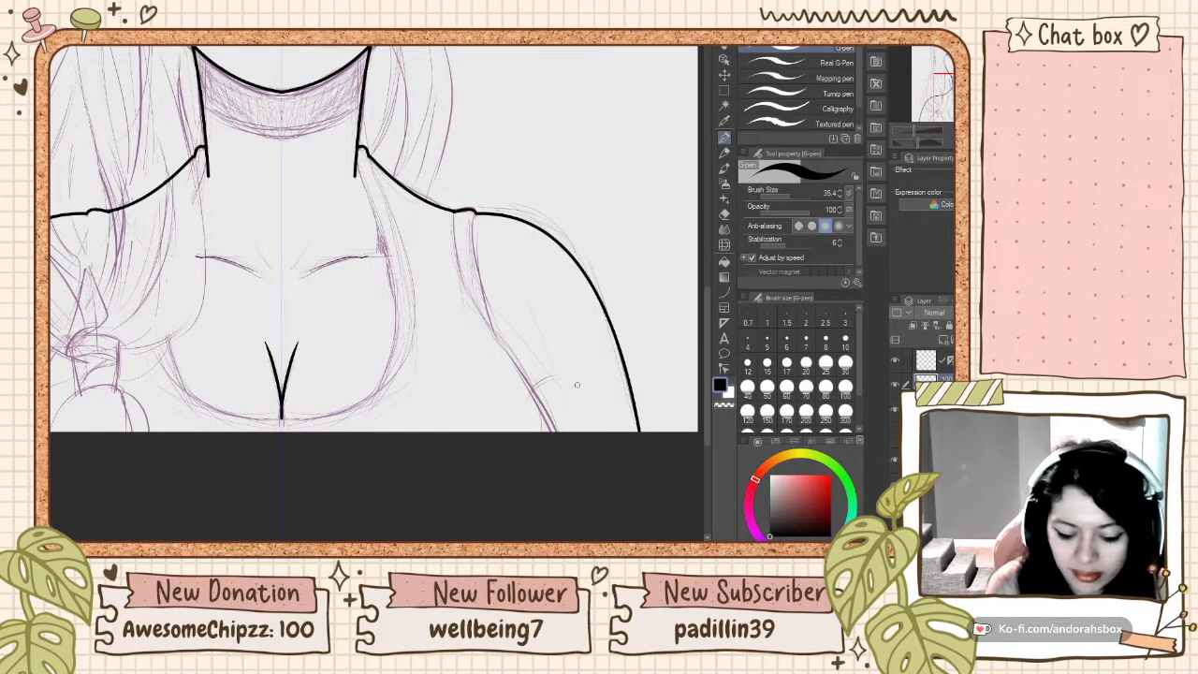
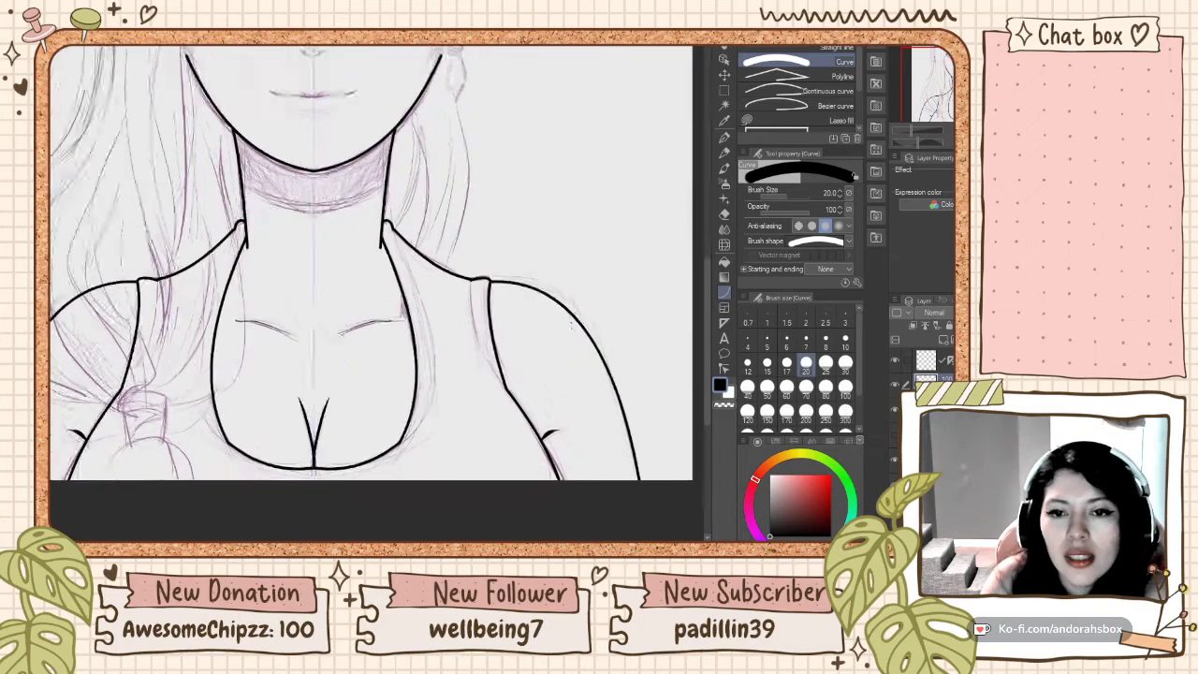
scroll(568, 324, "down", 3)
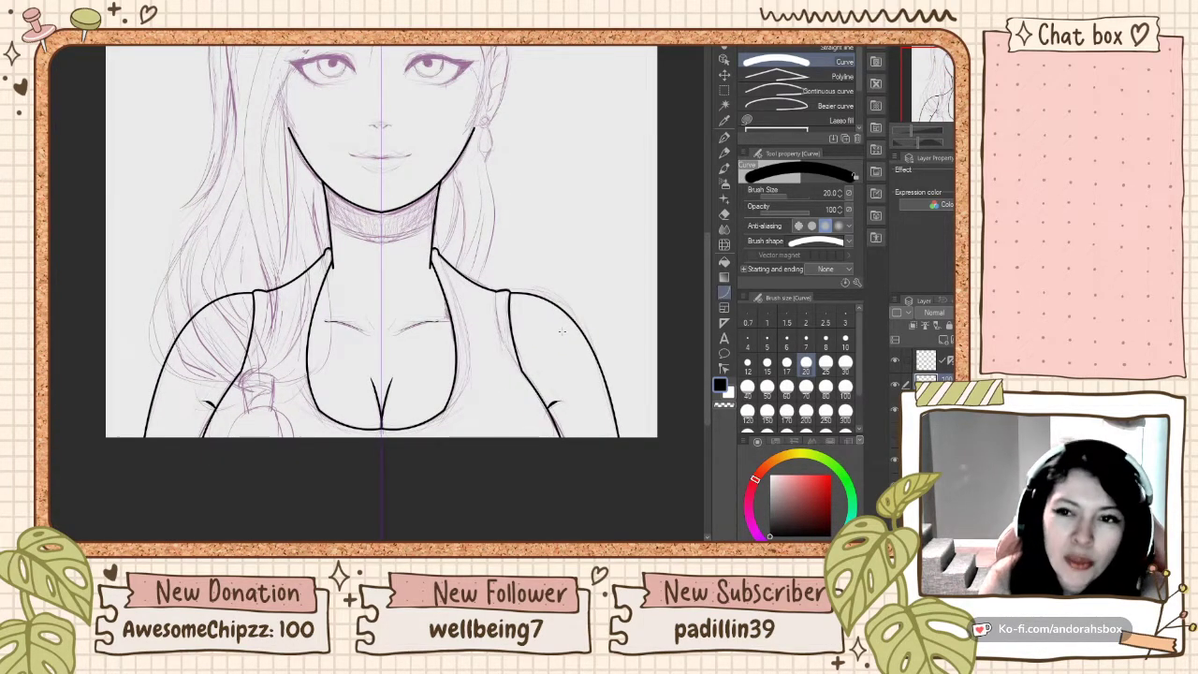
scroll(562, 326, "down", 1)
scroll(528, 293, "up", 2)
scroll(527, 293, "up", 4)
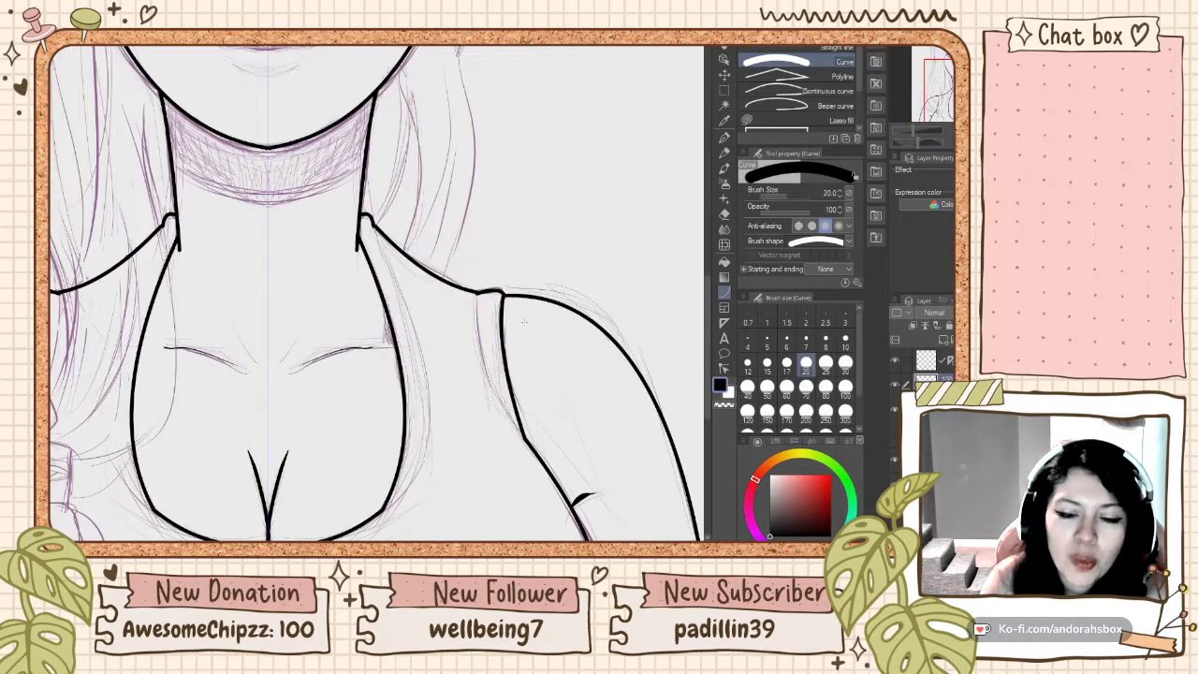
scroll(478, 316, "down", 2)
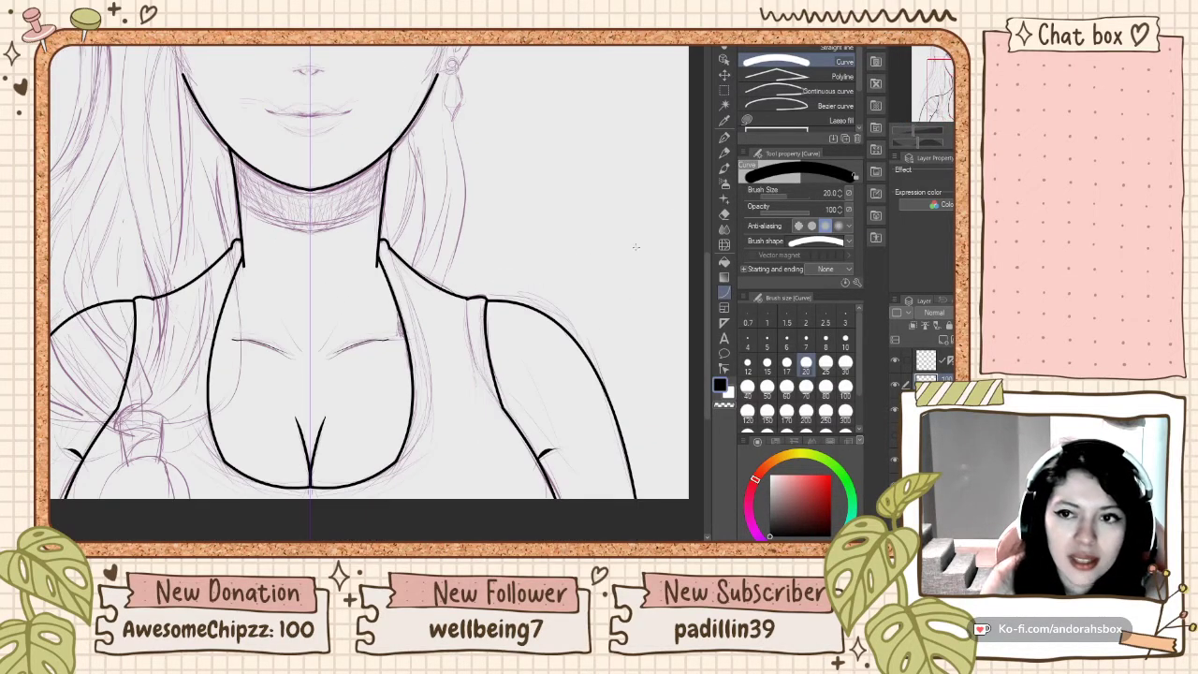
Step: Ink a short tapered G-pen stroke for the lower edge of the armhole band, undoing and redrawing it until it follows the sketch
left_click(723, 138)
scroll(524, 362, "down", 2)
scroll(523, 361, "up", 3)
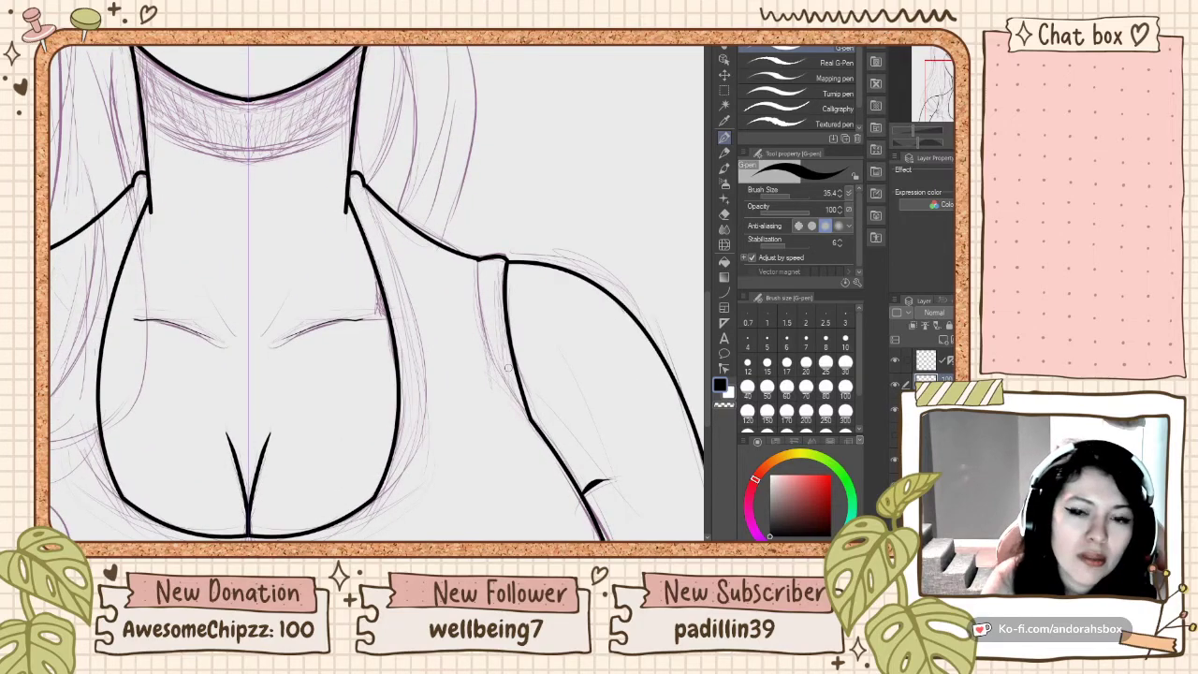
scroll(520, 354, "down", 2)
scroll(517, 345, "up", 1)
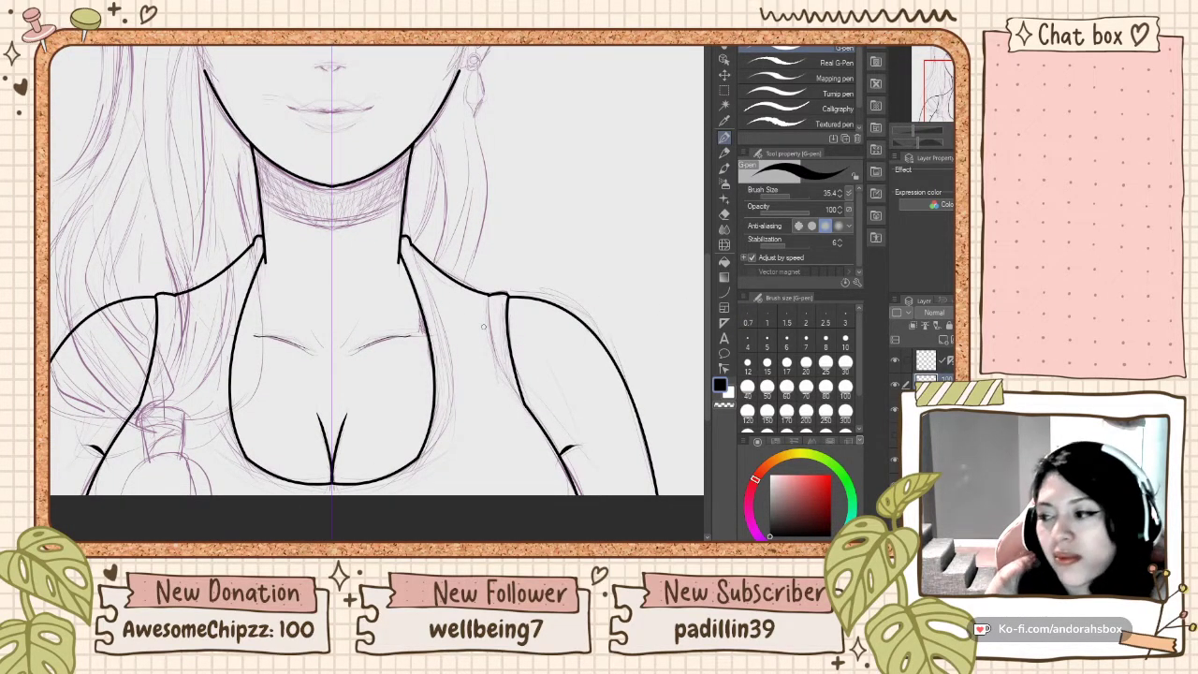
scroll(483, 325, "down", 2)
scroll(505, 346, "up", 2)
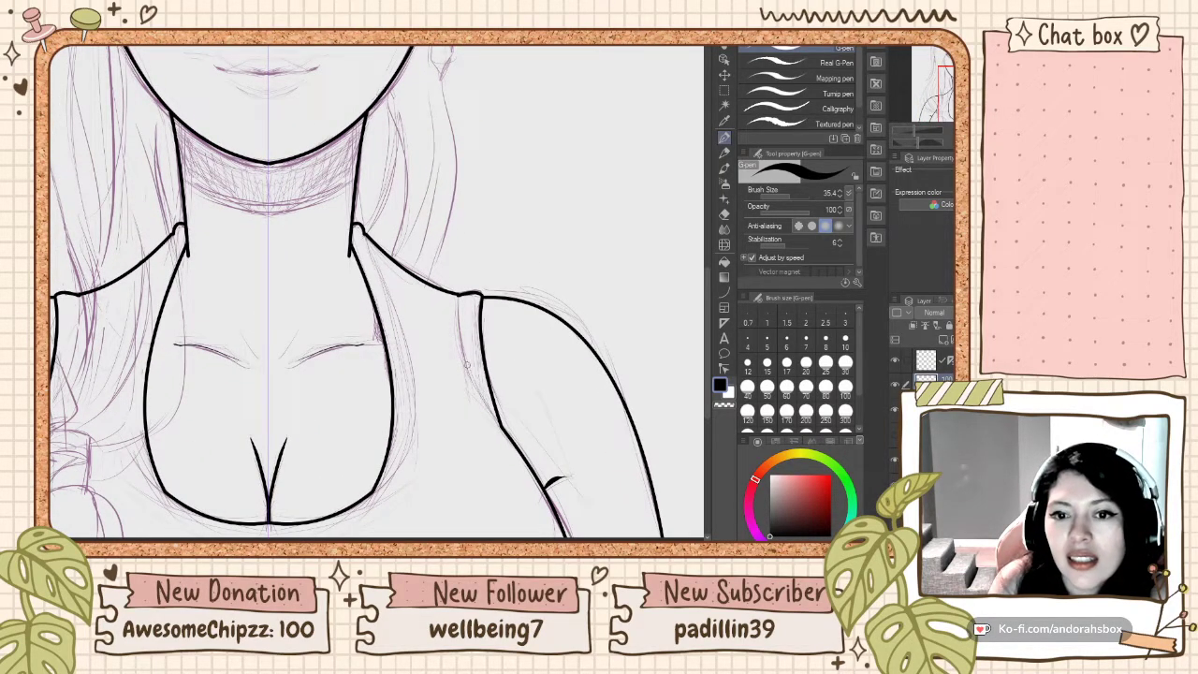
left_click_drag(467, 364, 497, 429)
key("ctrl+z")
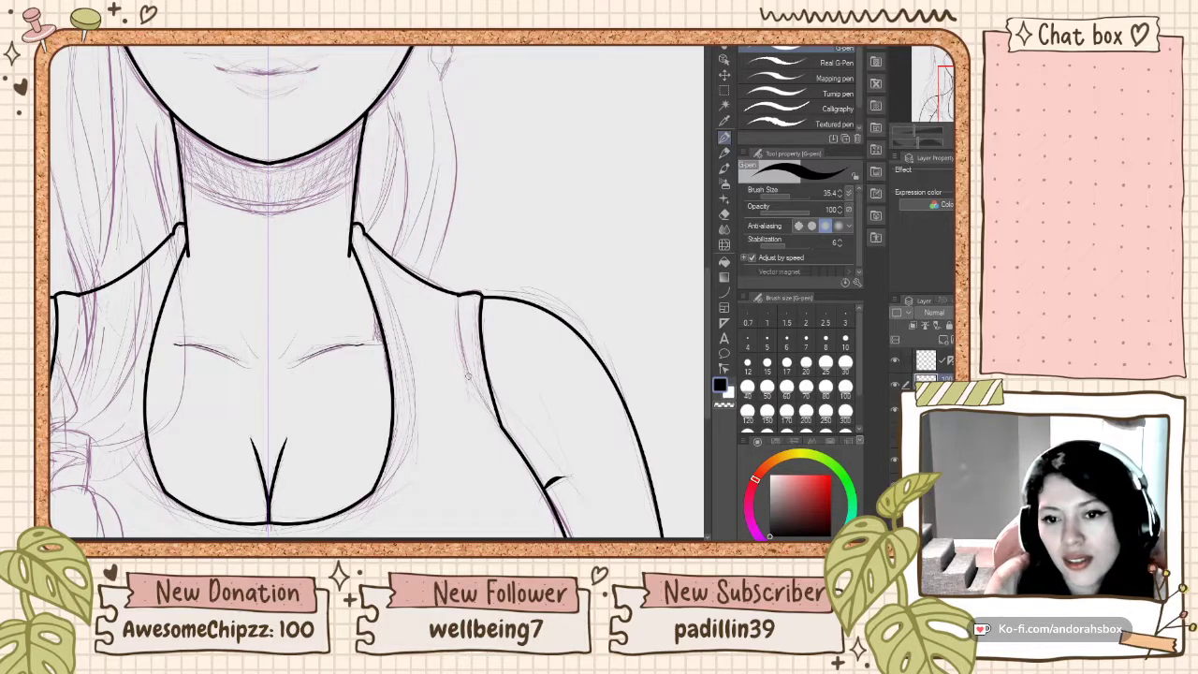
left_click_drag(466, 364, 513, 452)
key("ctrl+z")
left_click_drag(465, 362, 498, 423)
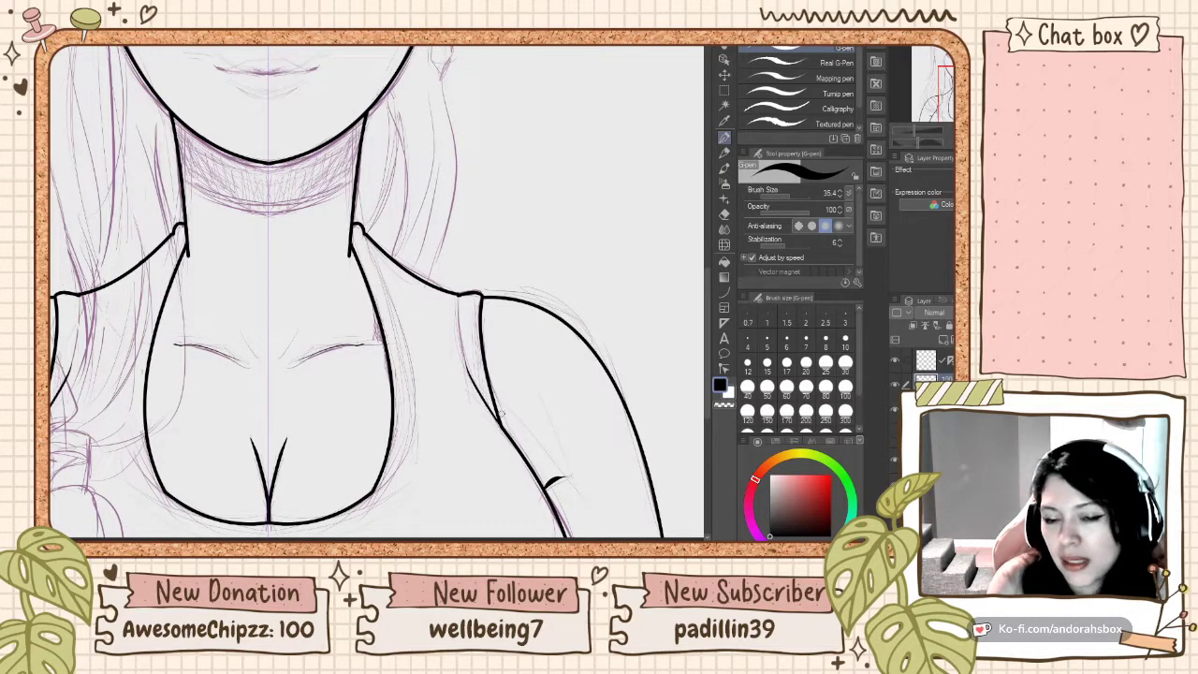
left_click_drag(468, 371, 496, 419)
key("ctrl+z")
mouse_move(468, 369)
left_mouse_down()
mouse_move(514, 443)
mouse_move(475, 386)
mouse_move(517, 443)
left_mouse_up()
key("ctrl+z")
key("ctrl+z")
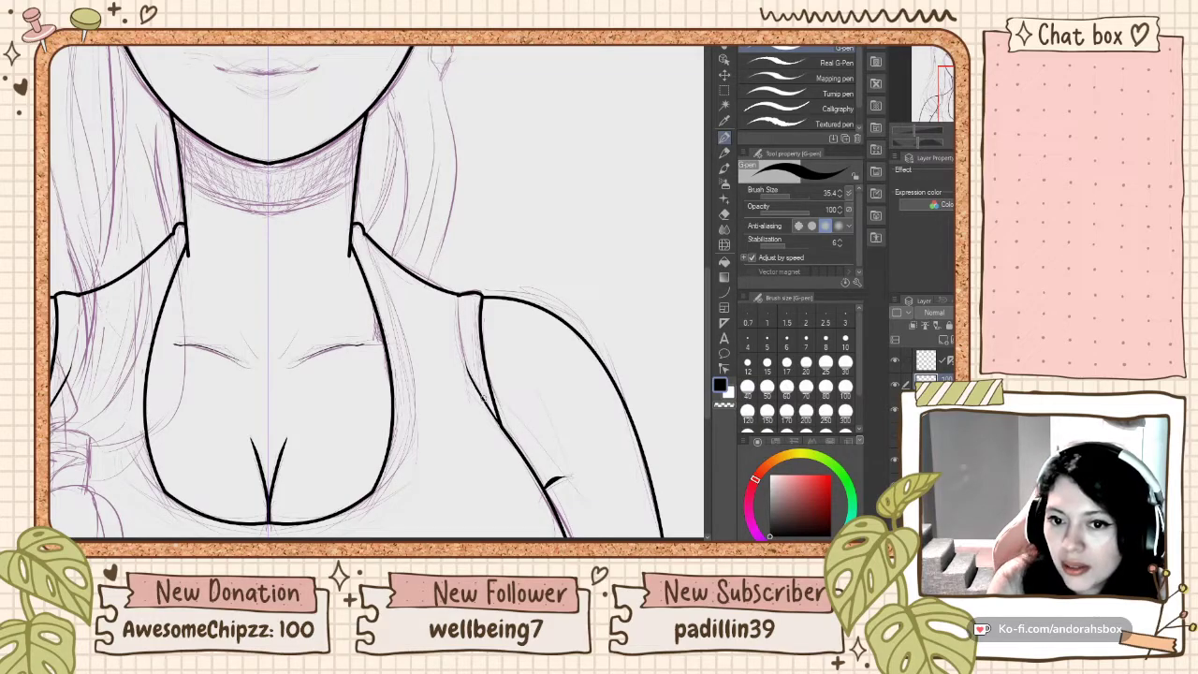
Step: Ink the upper edge of the armhole band from the shoulder down to the lower stroke, redrawing it once for a smooth join
left_click_drag(457, 293, 465, 372)
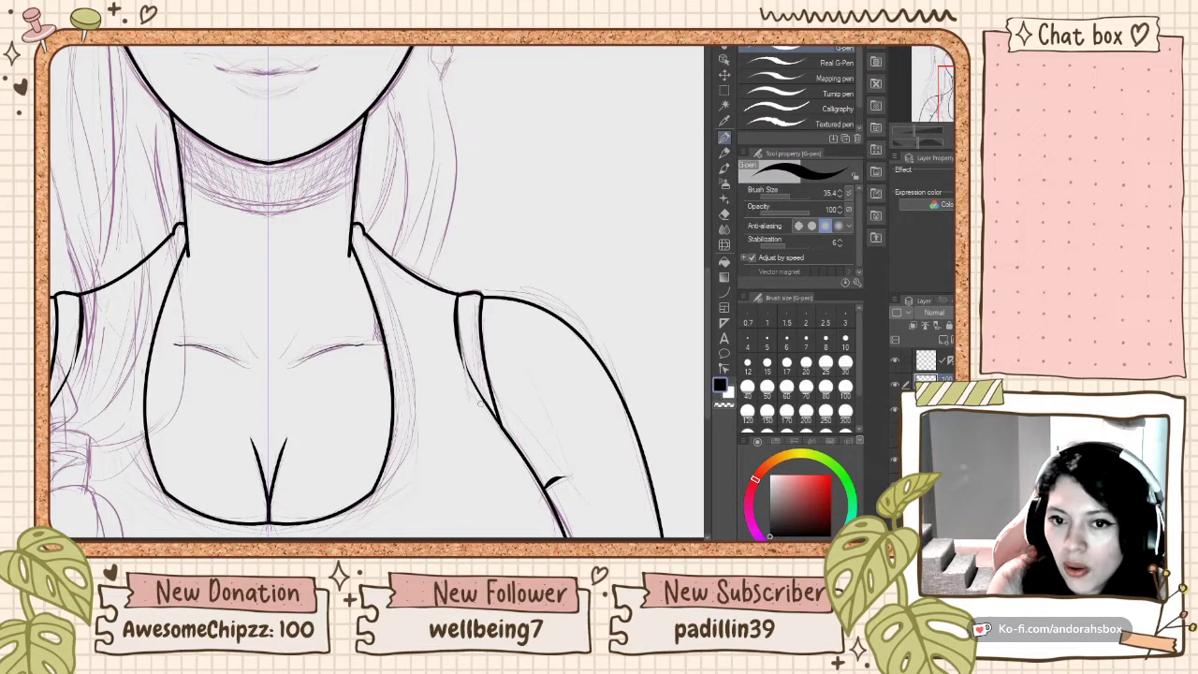
key("ctrl+z")
left_click_drag(458, 293, 467, 371)
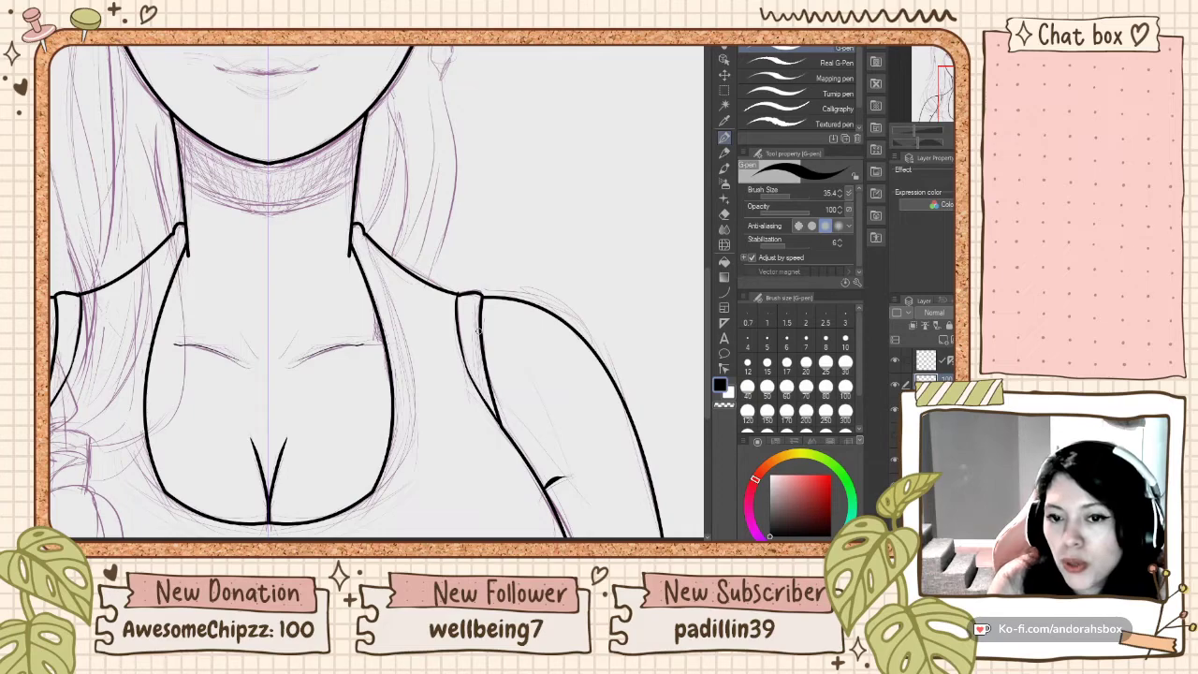
scroll(477, 329, "down", 2)
scroll(429, 328, "up", 1)
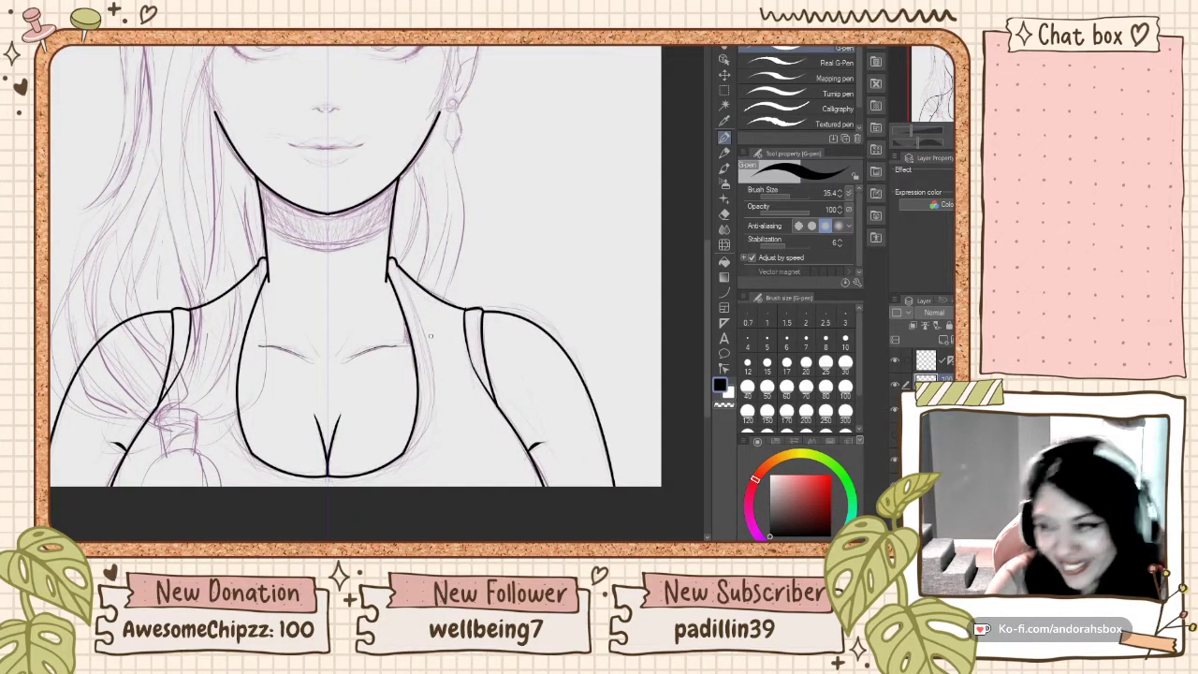
scroll(431, 328, "down", 3)
scroll(430, 328, "up", 3)
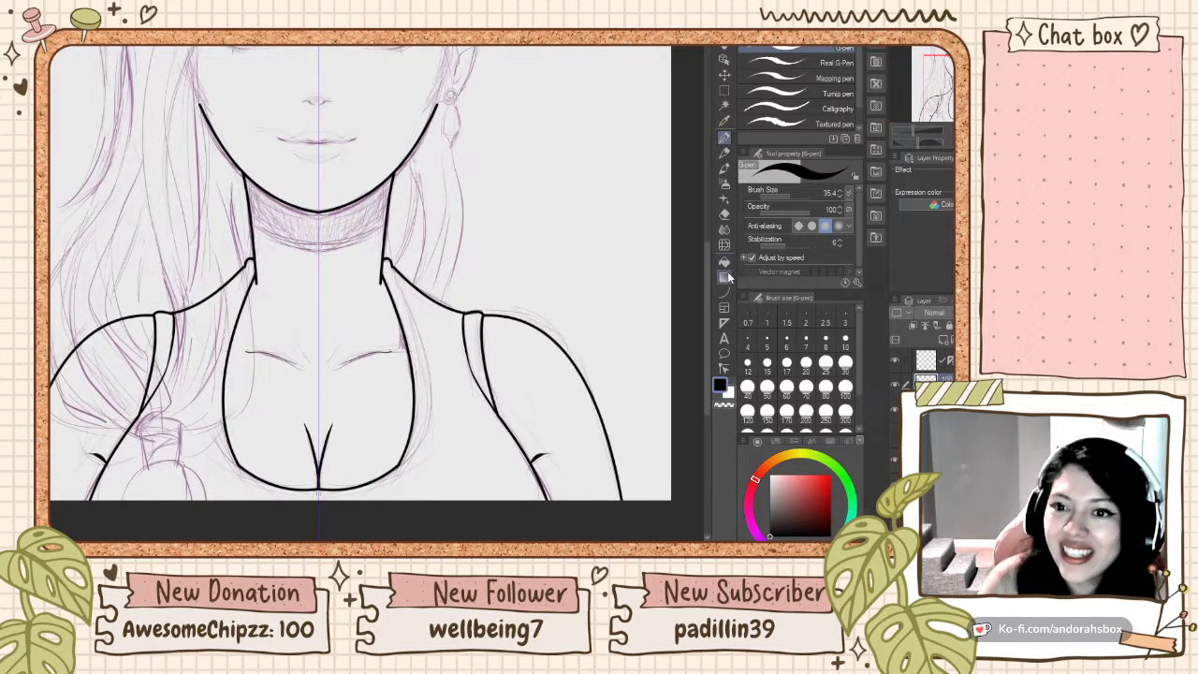
Step: Select the Curve tool for inking the outer edge of the neckline band
left_click(726, 290)
scroll(541, 359, "down", 1)
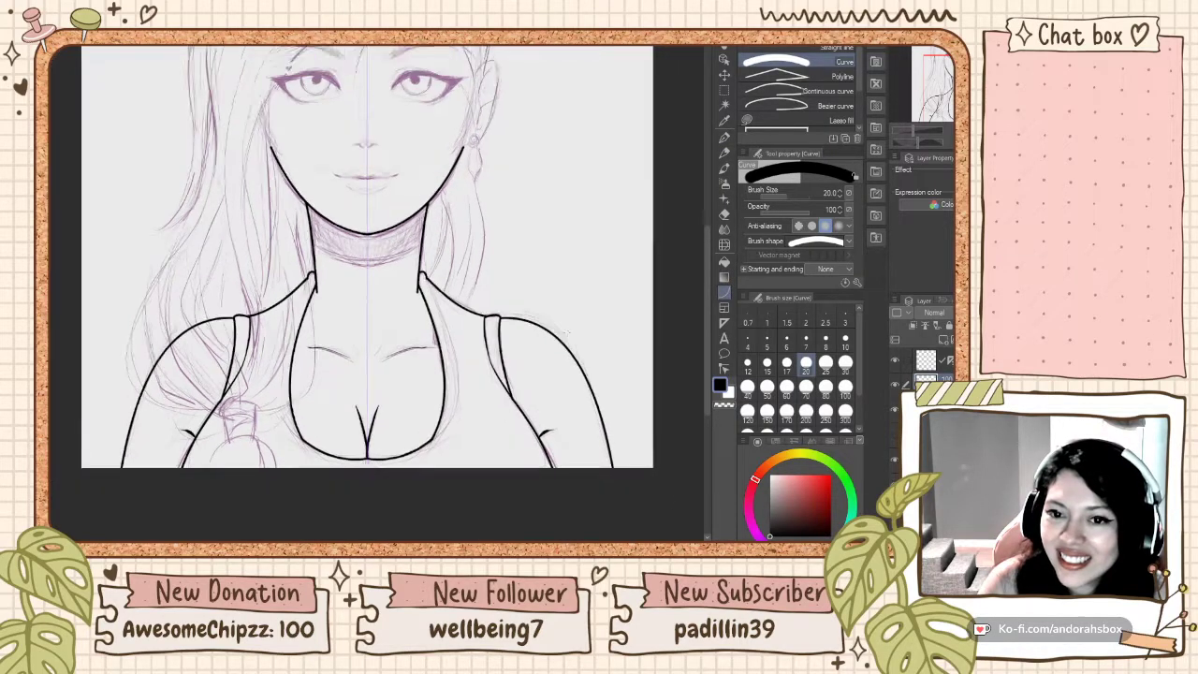
scroll(541, 359, "up", 1)
scroll(541, 358, "down", 1)
scroll(541, 359, "up", 1)
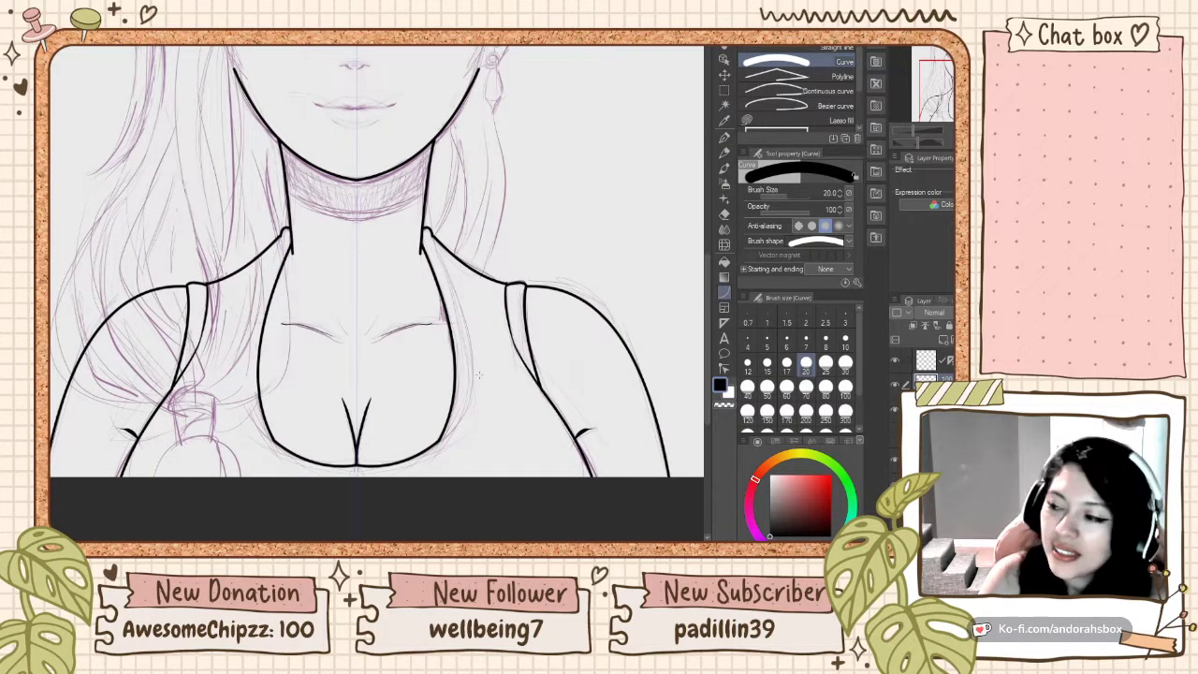
scroll(478, 371, "down", 1)
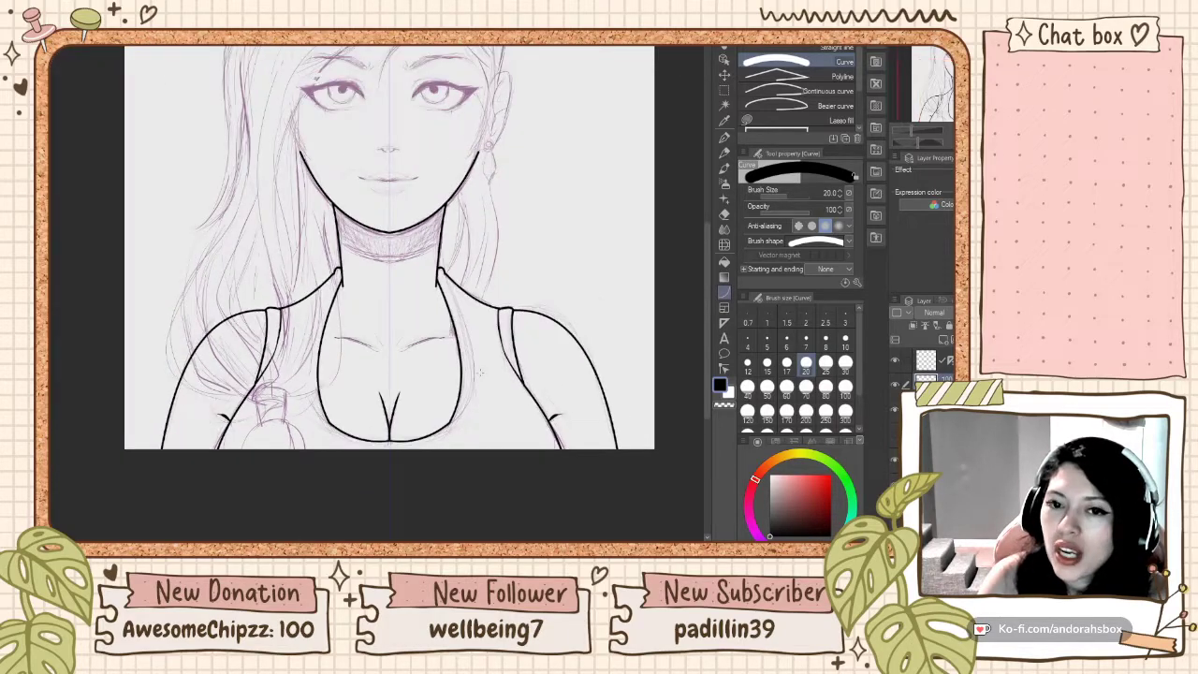
scroll(483, 368, "up", 1)
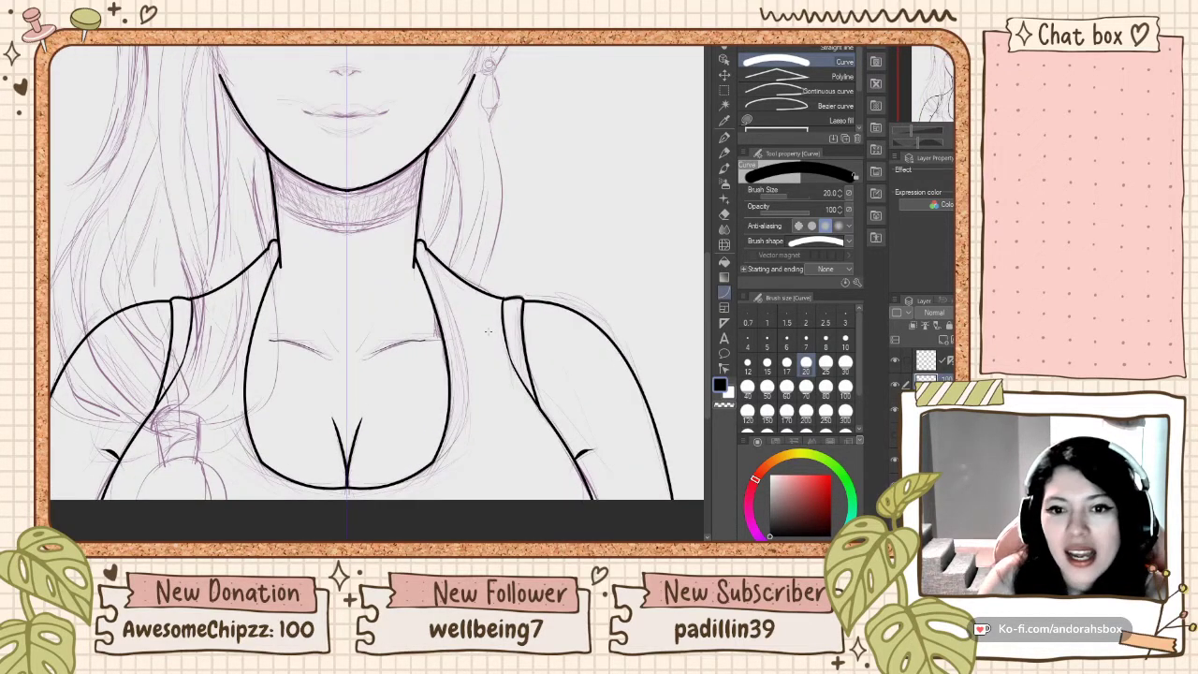
scroll(477, 372, "up", 1)
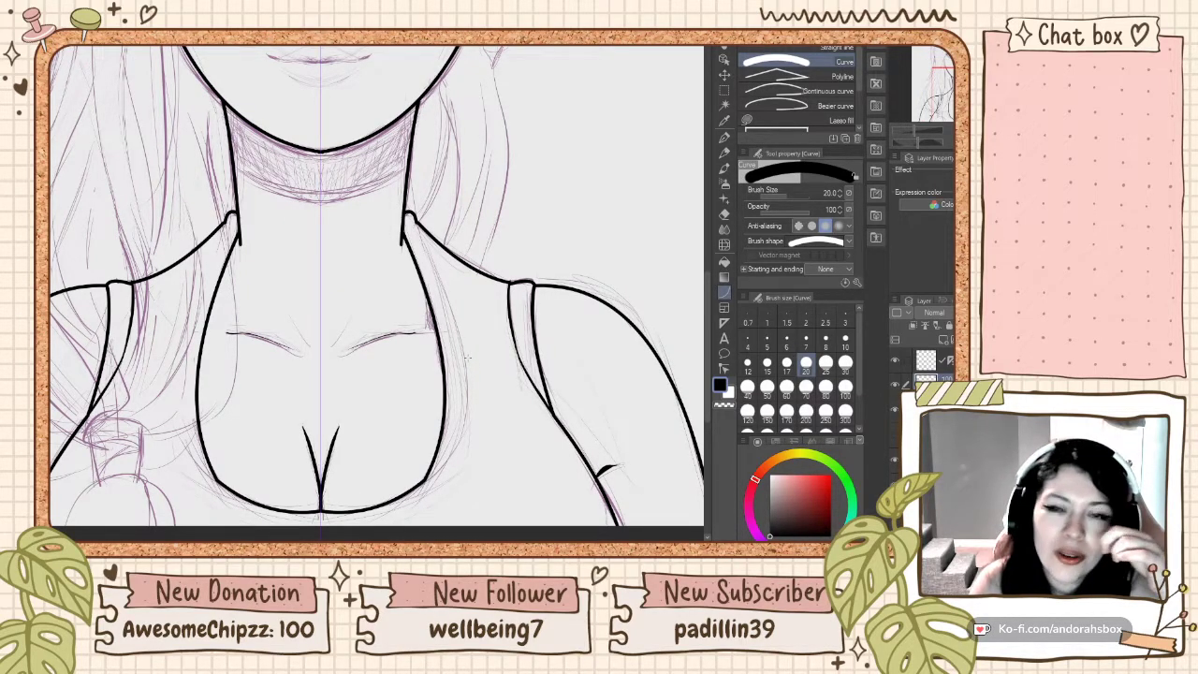
scroll(466, 356, "down", 1)
scroll(465, 356, "up", 1)
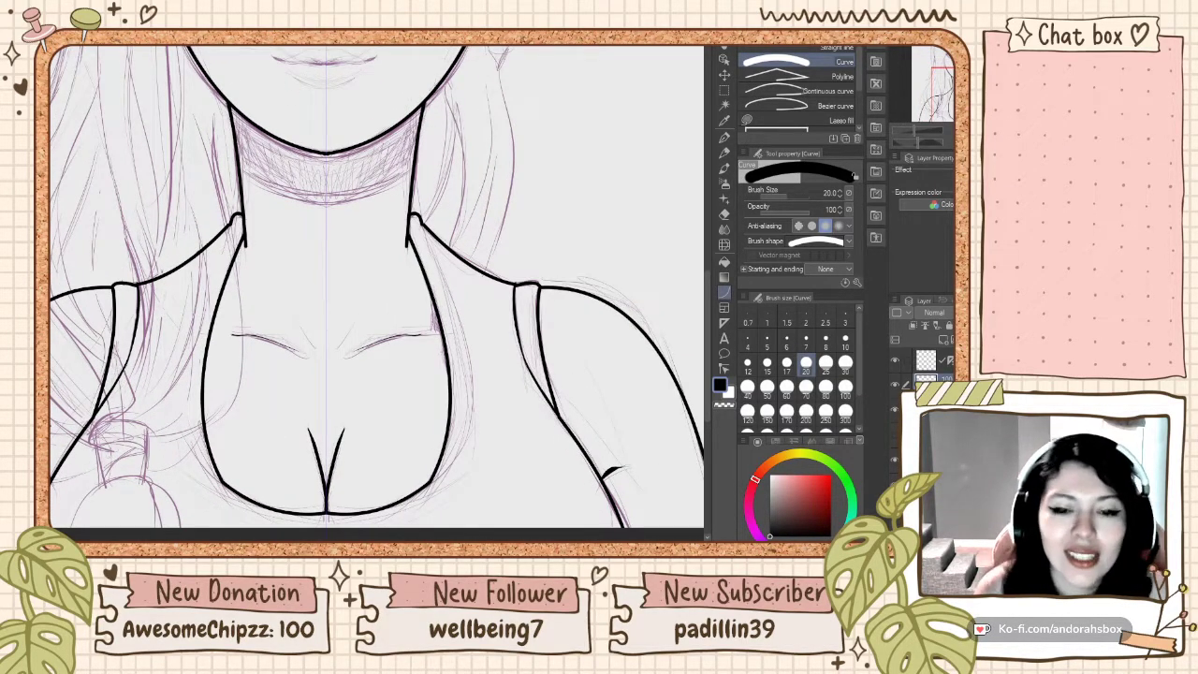
left_click_drag(326, 525, 361, 519)
left_click(354, 523)
key("ctrl+z")
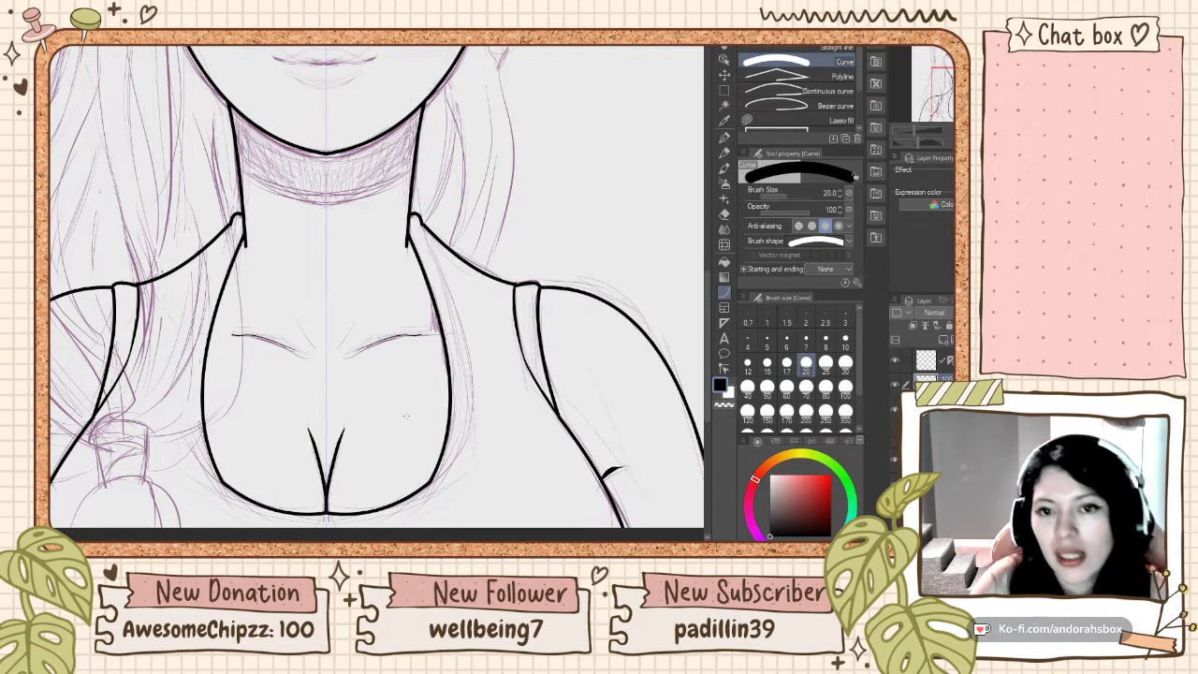
Step: Draw the mirrored outer side curves of the neckline band from the base of the neck down beside the chest
left_click_drag(421, 221, 458, 467)
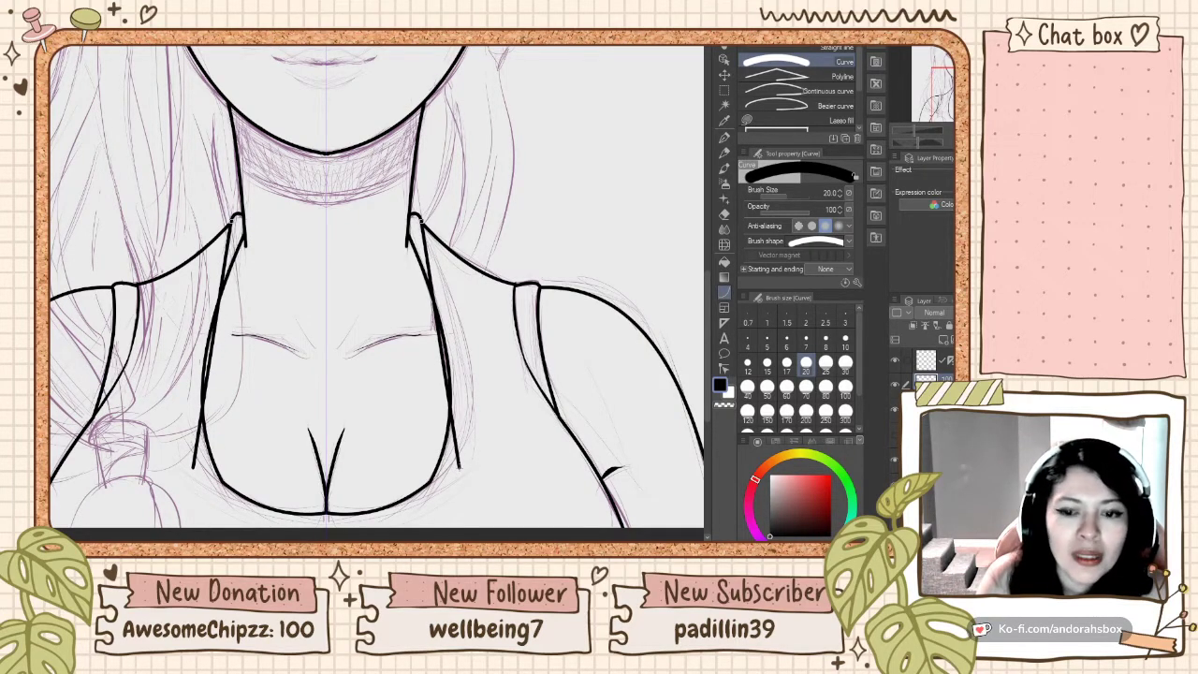
left_click(492, 382)
scroll(490, 383, "down", 2)
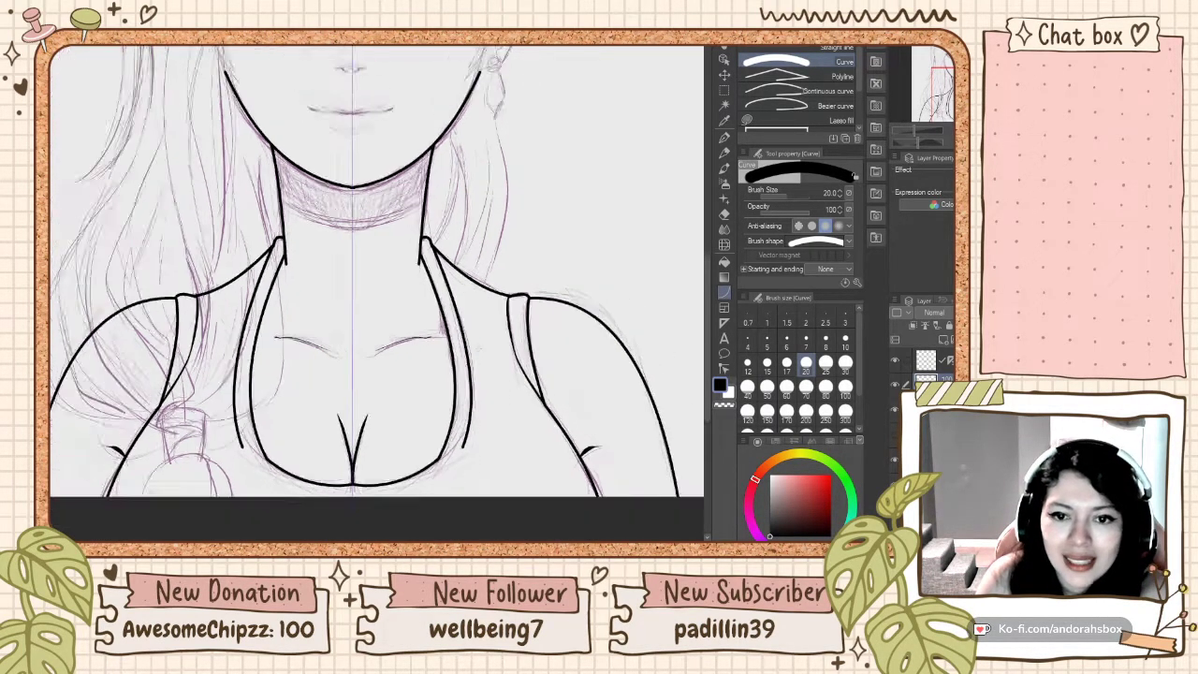
Step: Complete the outer neckline with a mirrored curve sweeping from the side curves to the canvas edge beneath the cleavage
scroll(456, 477, "up", 2)
scroll(441, 422, "up", 1)
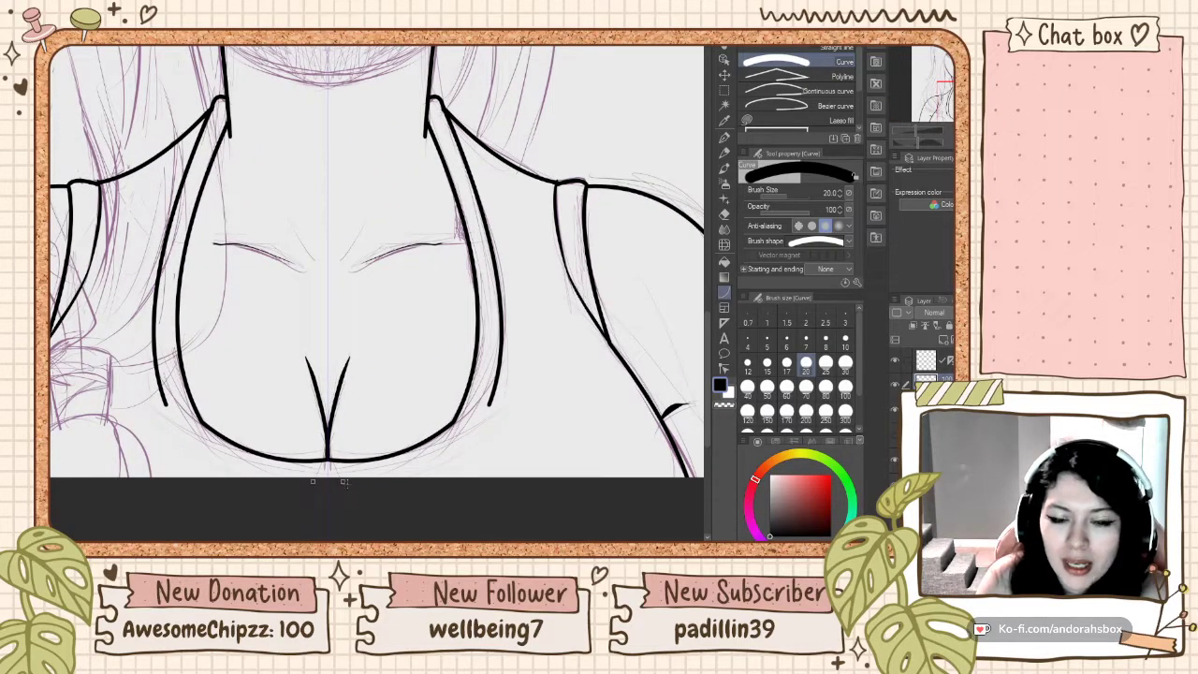
left_click_drag(343, 481, 491, 404)
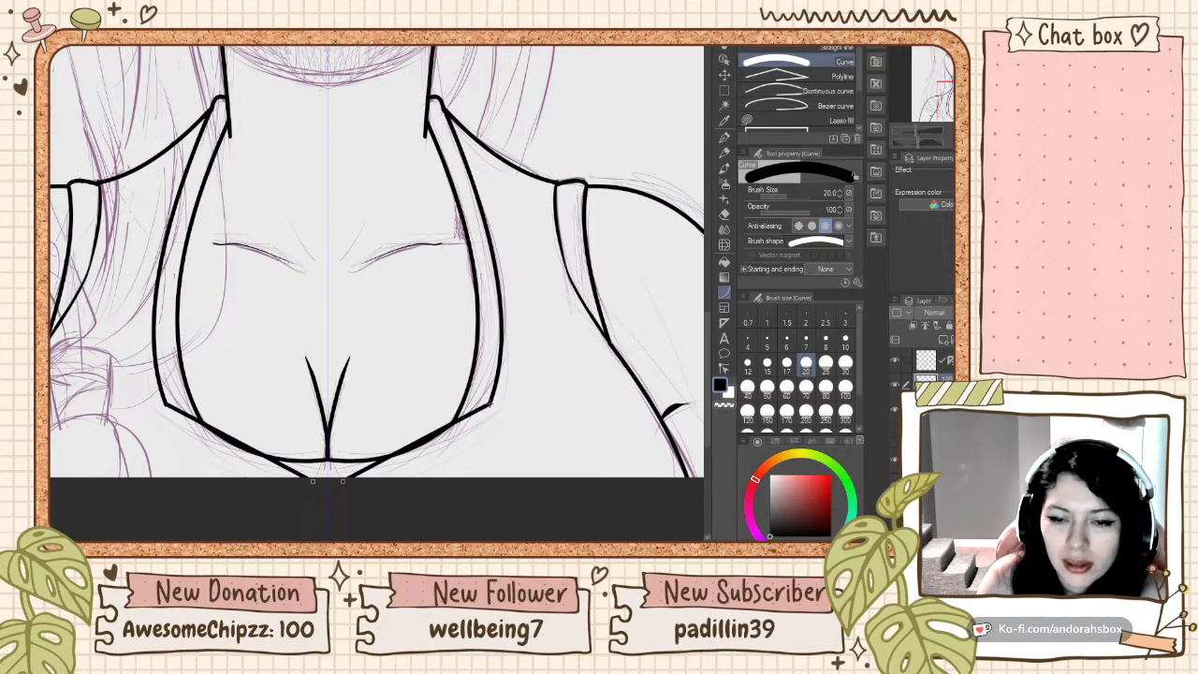
left_click(450, 477)
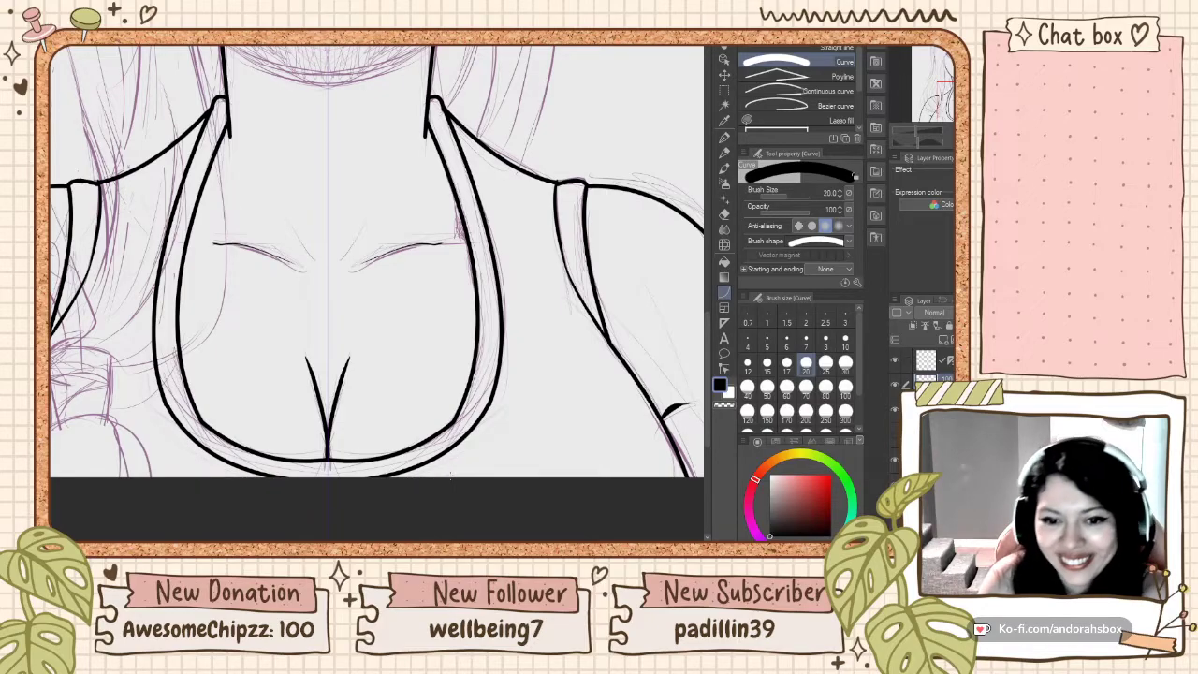
scroll(450, 477, "down", 4)
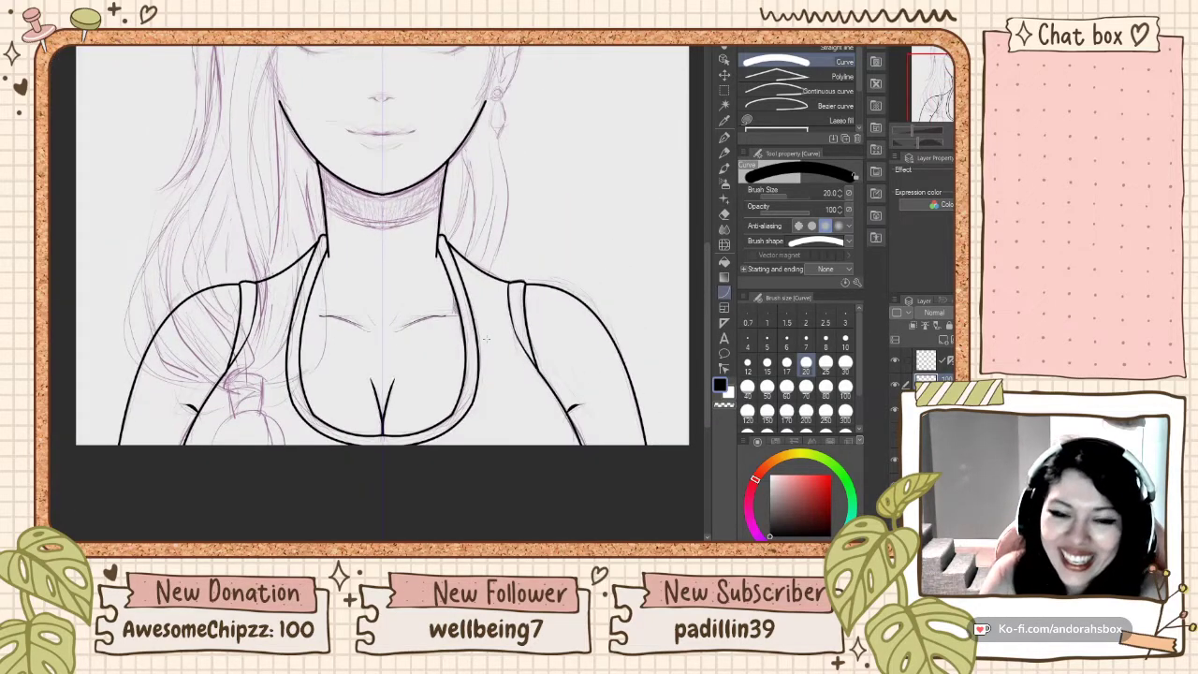
scroll(485, 340, "up", 2)
Step: Extend the lower ends of the neck lines past the neckline straps with short tapered black G-pen strokes, undoing unsuitable attempts
left_click(723, 138)
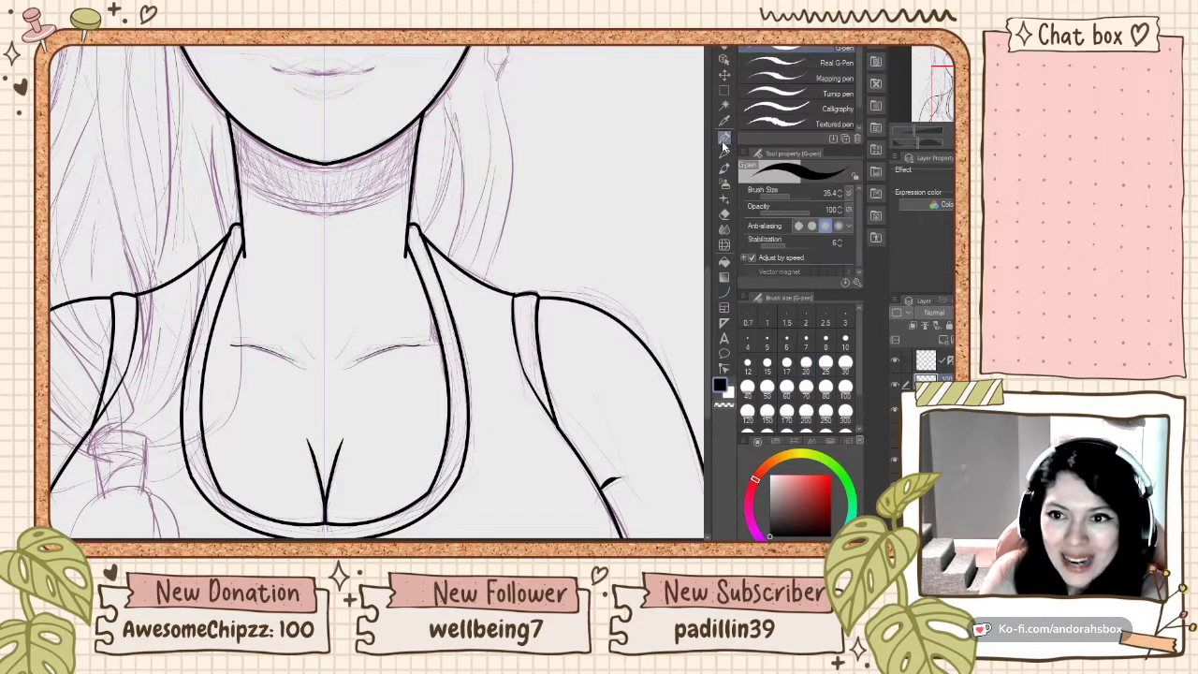
scroll(448, 256, "down", 3)
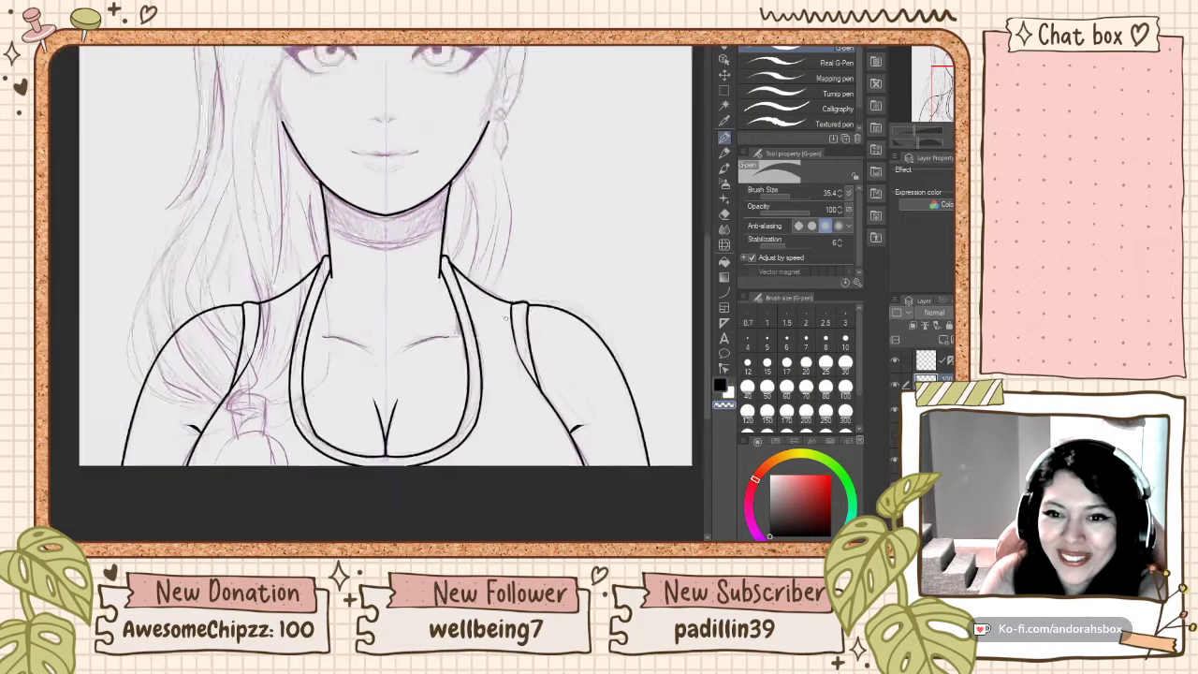
scroll(448, 255, "up", 2)
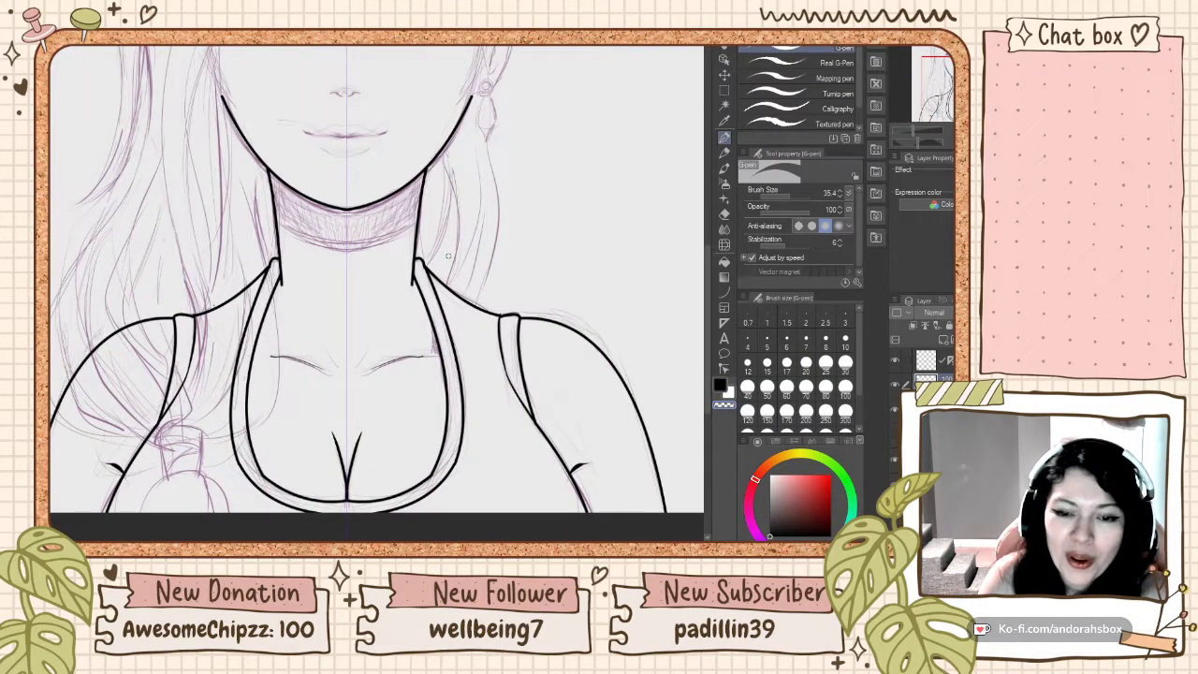
scroll(448, 255, "up", 2)
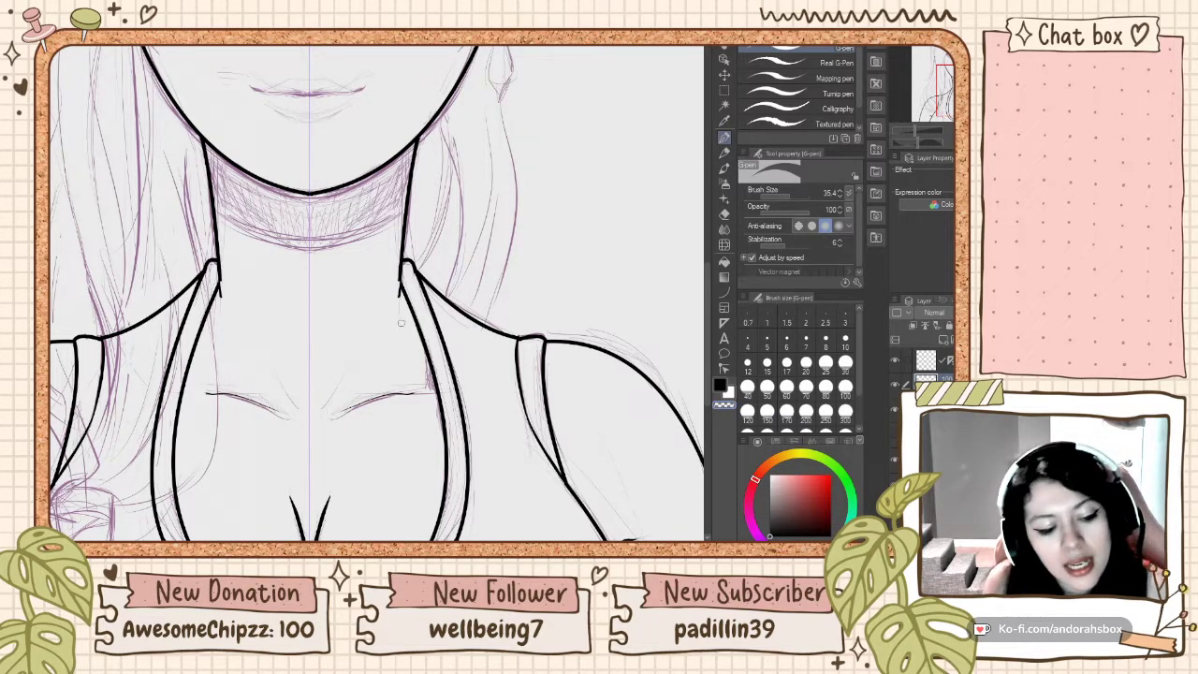
key("ctrl+z")
left_click(719, 384)
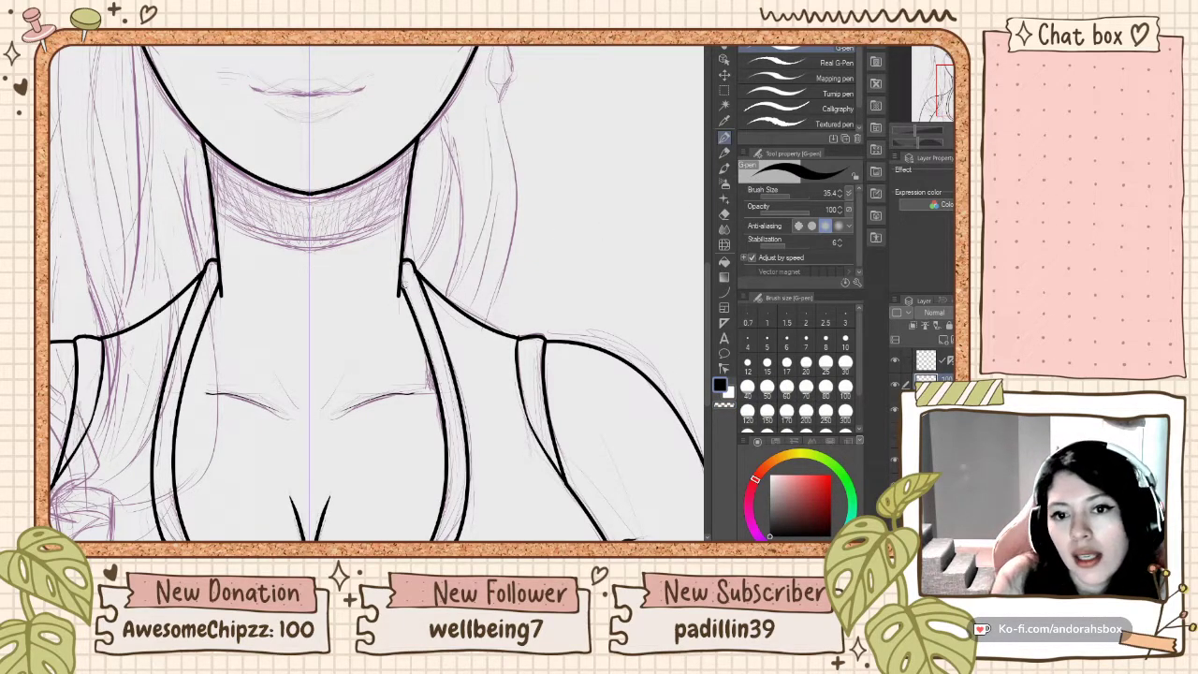
left_click_drag(399, 286, 405, 340)
key("ctrl+z")
left_click_drag(399, 284, 402, 328)
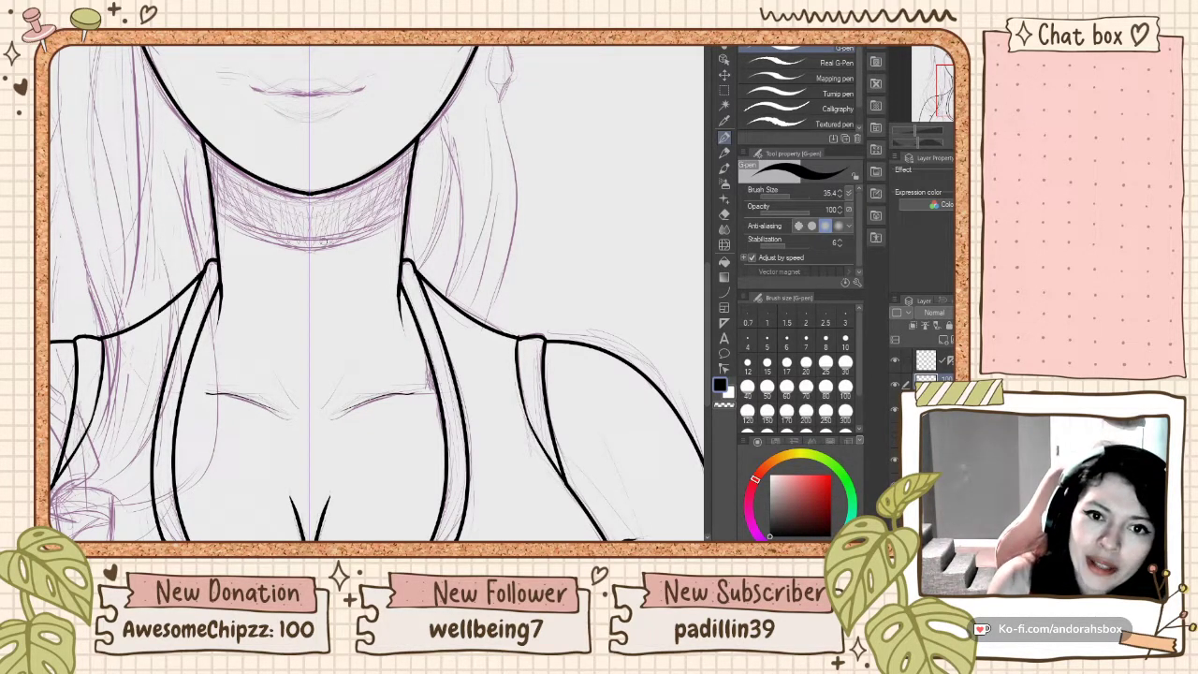
Step: Try mirrored diagonal G-pen strokes for the neck tendons above the collarbones, and undo them
left_click_drag(324, 400, 388, 320)
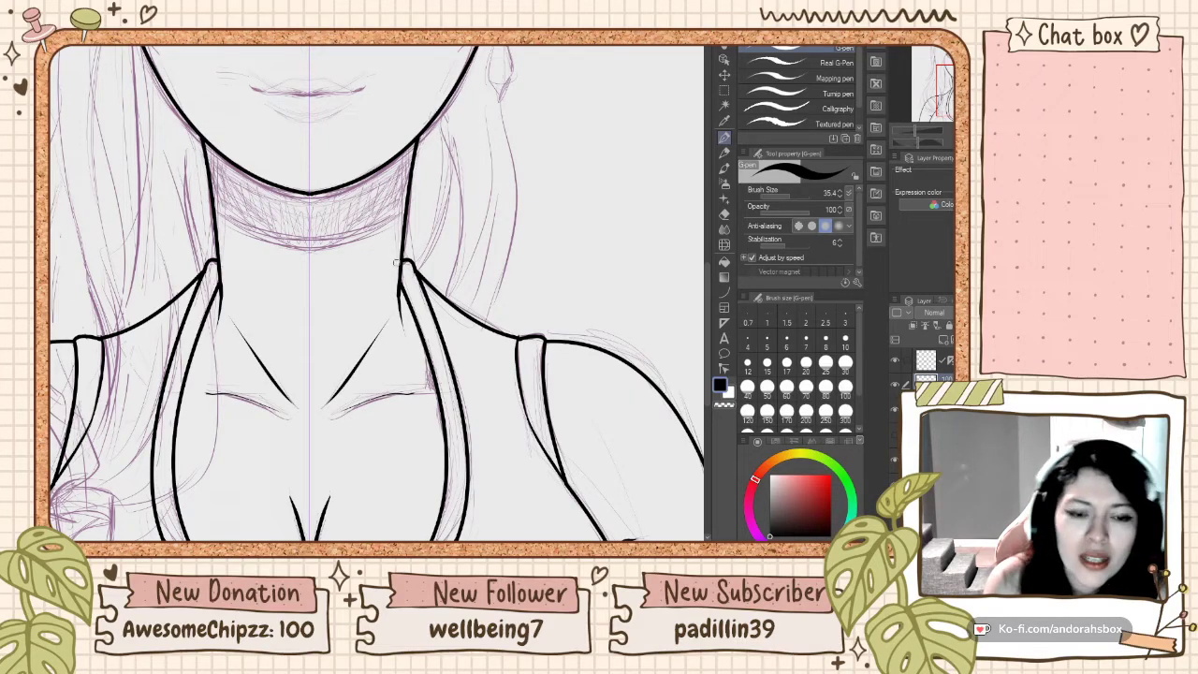
key("ctrl+z")
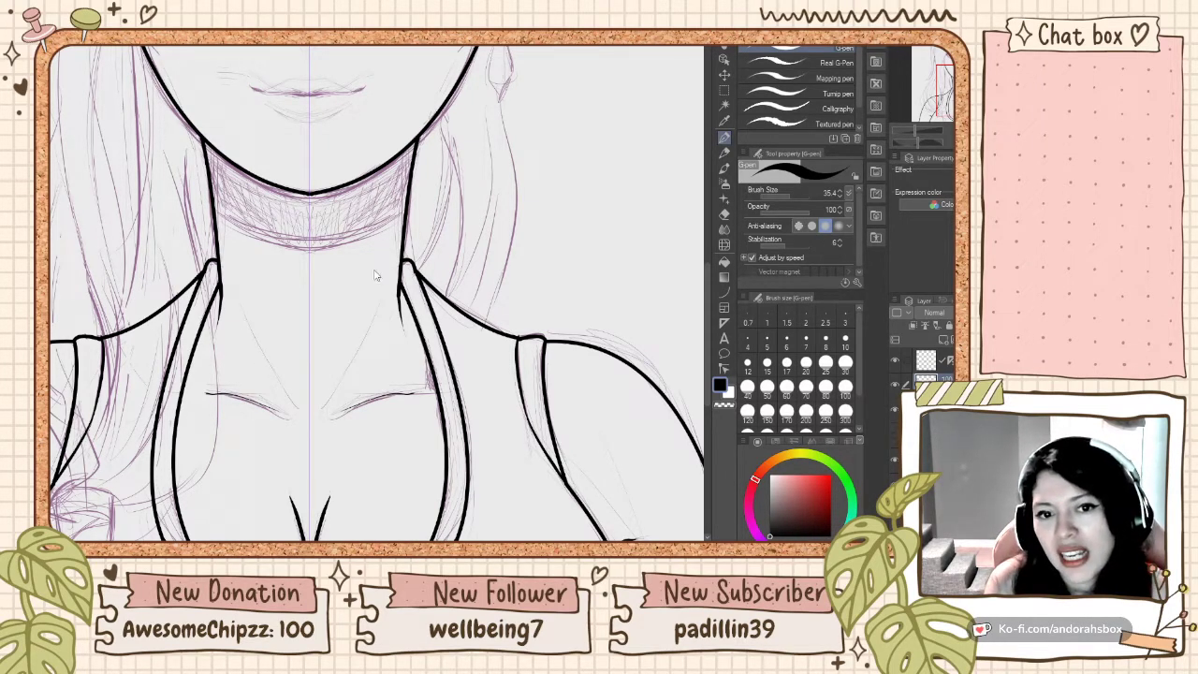
Step: Draw thin mirrored G-pen curves for the neck tendons from below the chin shadow down to the inner collarbones, undoing unsuitable attempts
mouse_move(372, 262)
left_mouse_down()
mouse_move(323, 389)
mouse_move(376, 272)
mouse_move(342, 376)
mouse_move(398, 266)
mouse_move(331, 395)
left_mouse_up()
key("ctrl+z")
key("ctrl+z")
key("ctrl+z")
key("ctrl+z")
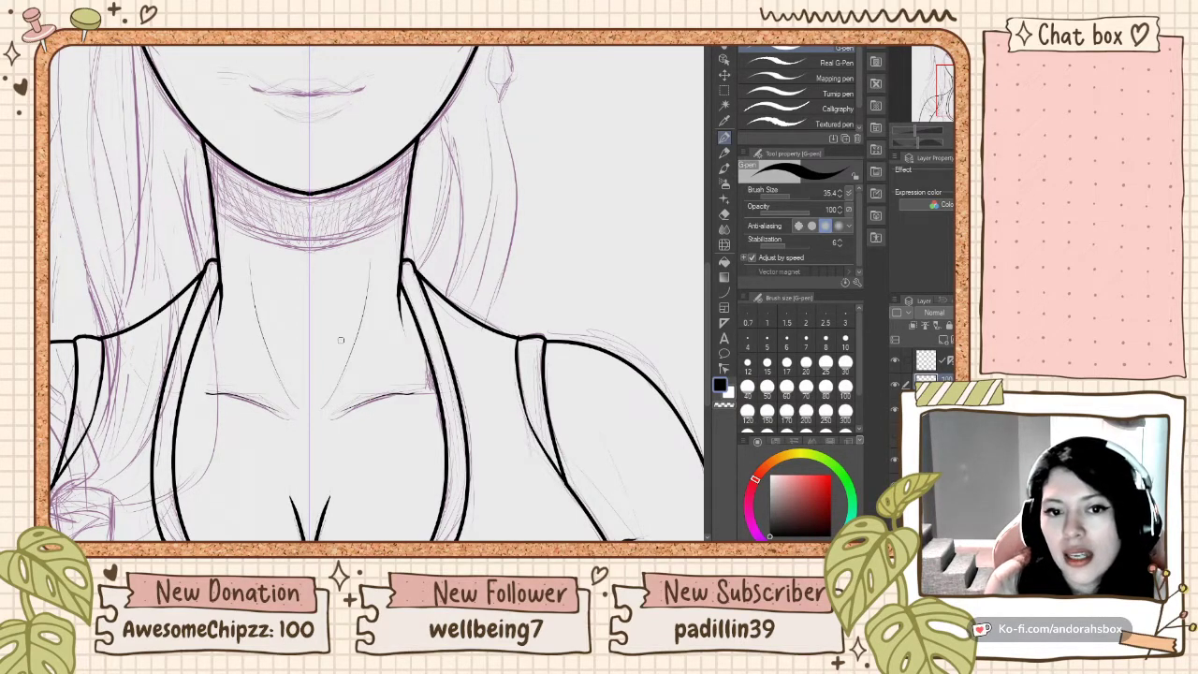
scroll(338, 337, "down", 3)
scroll(304, 374, "up", 4)
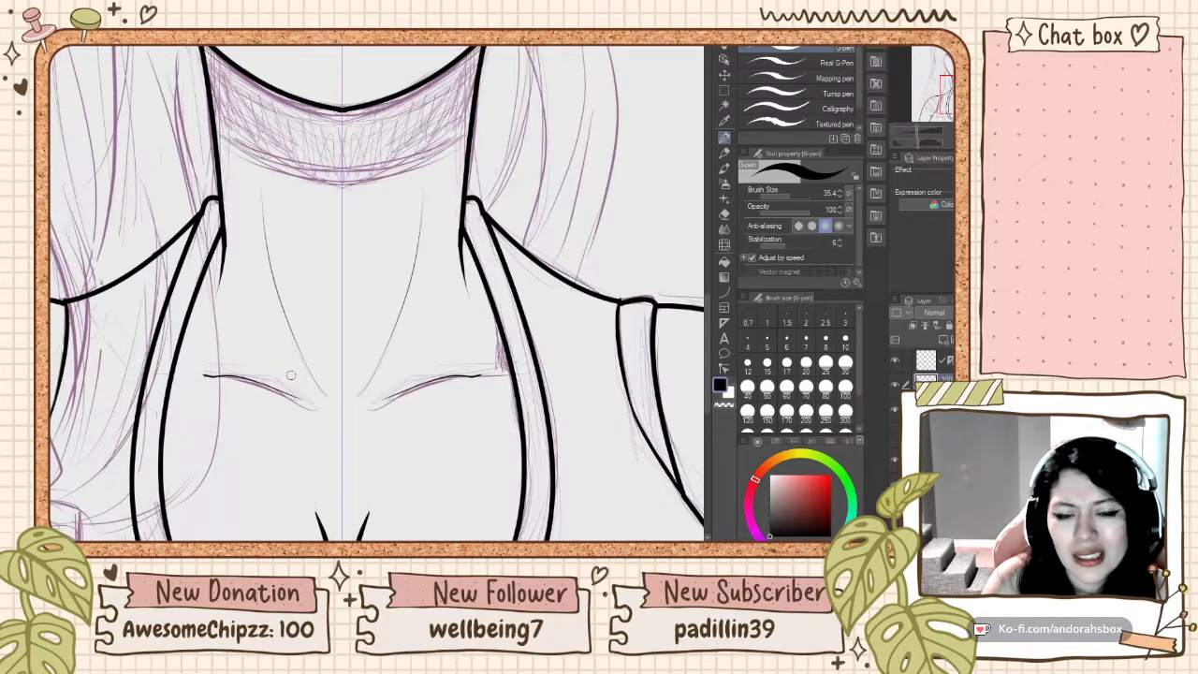
scroll(293, 376, "down", 1)
scroll(333, 386, "up", 3)
scroll(350, 384, "down", 2)
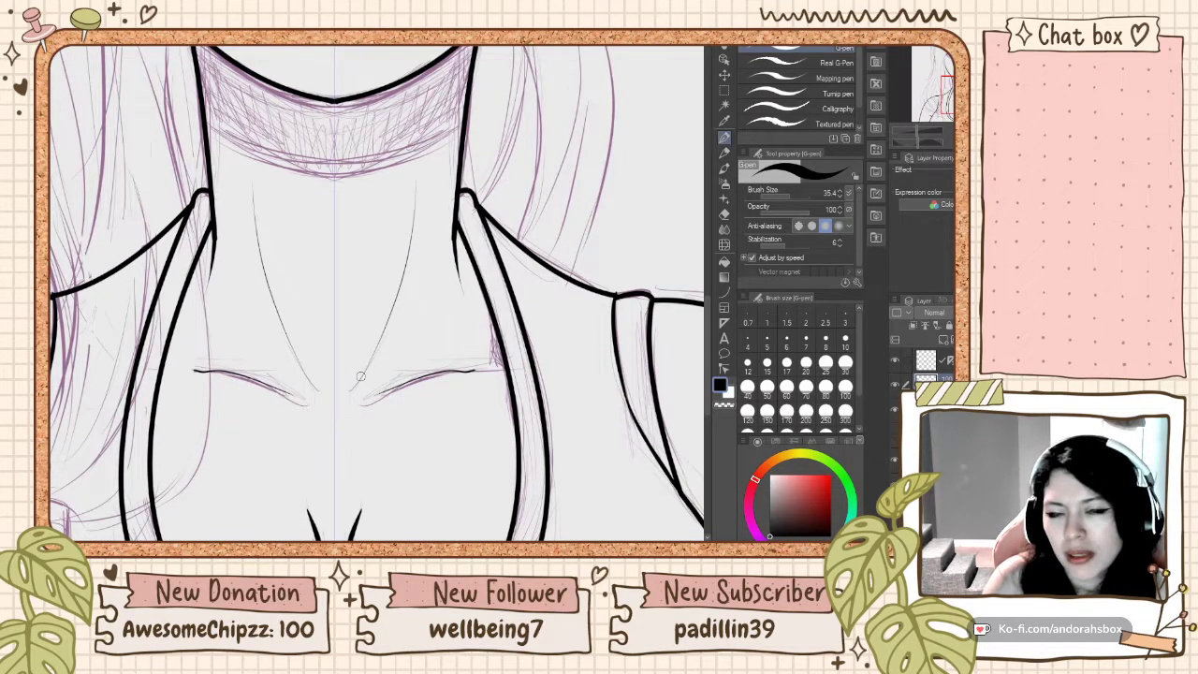
scroll(358, 377, "down", 1)
scroll(358, 377, "up", 1)
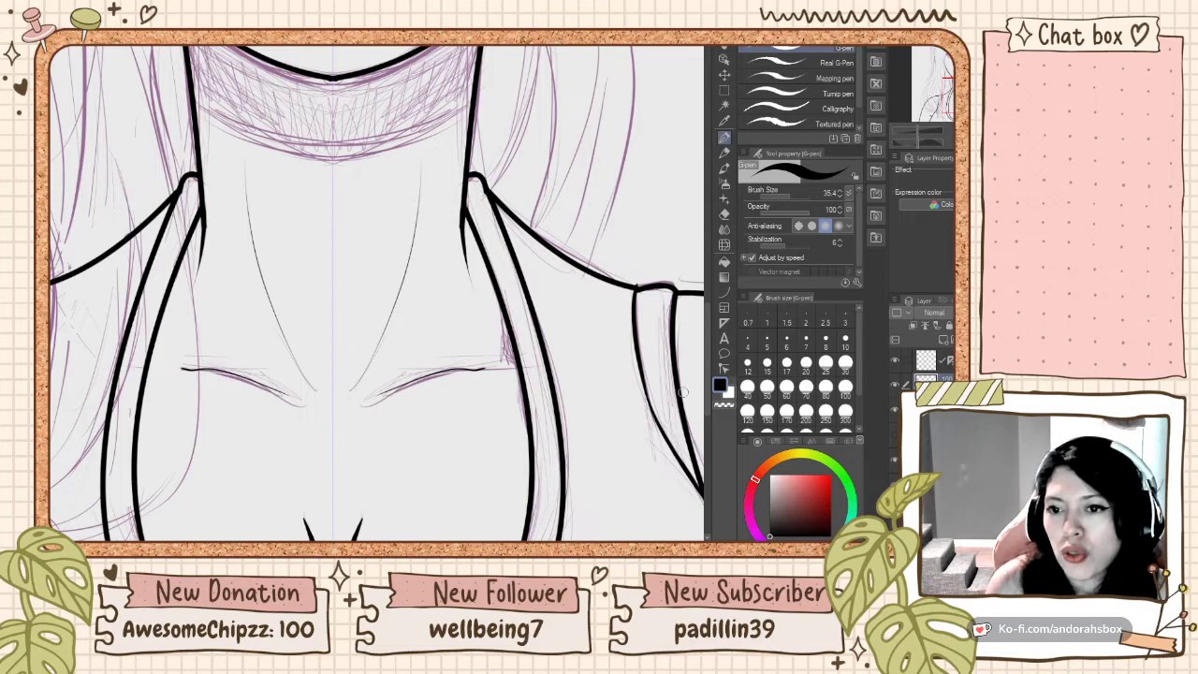
Step: Erase the existing mirrored collarbone strokes with the G-pen in transparent colour, and return to black
left_click(722, 404)
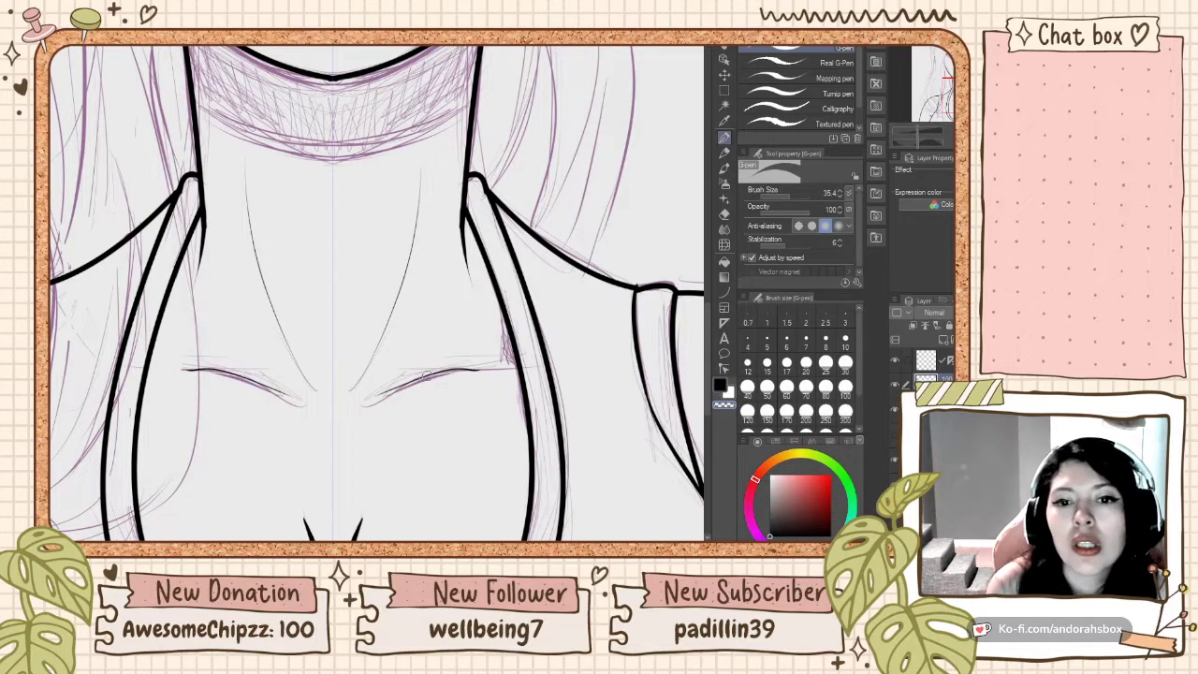
left_click_drag(378, 395, 476, 373)
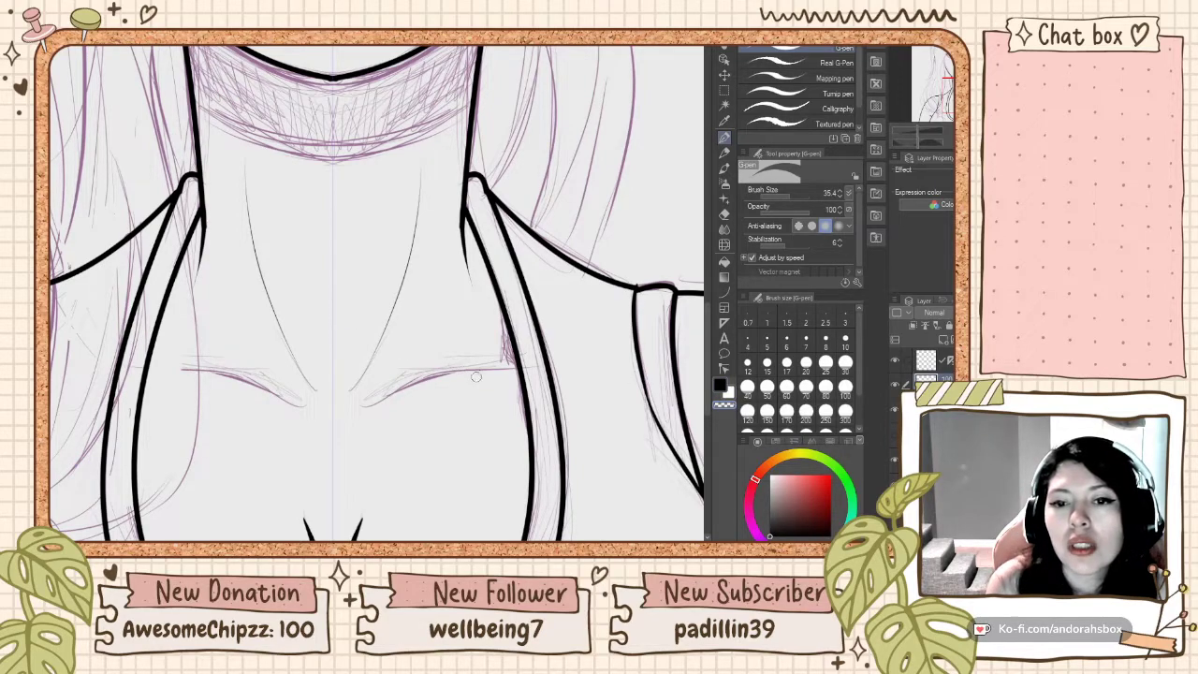
left_click(719, 385)
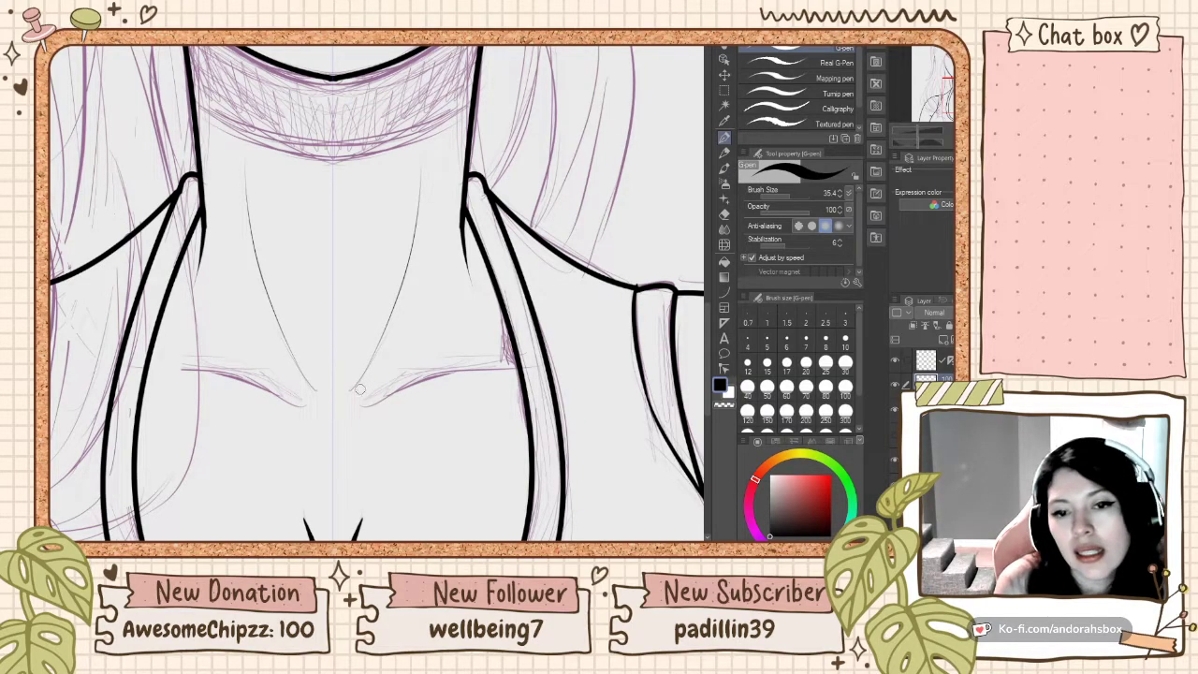
Step: Draw mirrored tapered collarbone strokes from the inner ends outward toward the neckline straps, undoing unsuitable attempts
left_click_drag(376, 401, 440, 371)
key("ctrl+z")
mouse_move(373, 400)
left_mouse_down()
mouse_move(429, 369)
mouse_move(500, 362)
left_mouse_up()
key("ctrl+z")
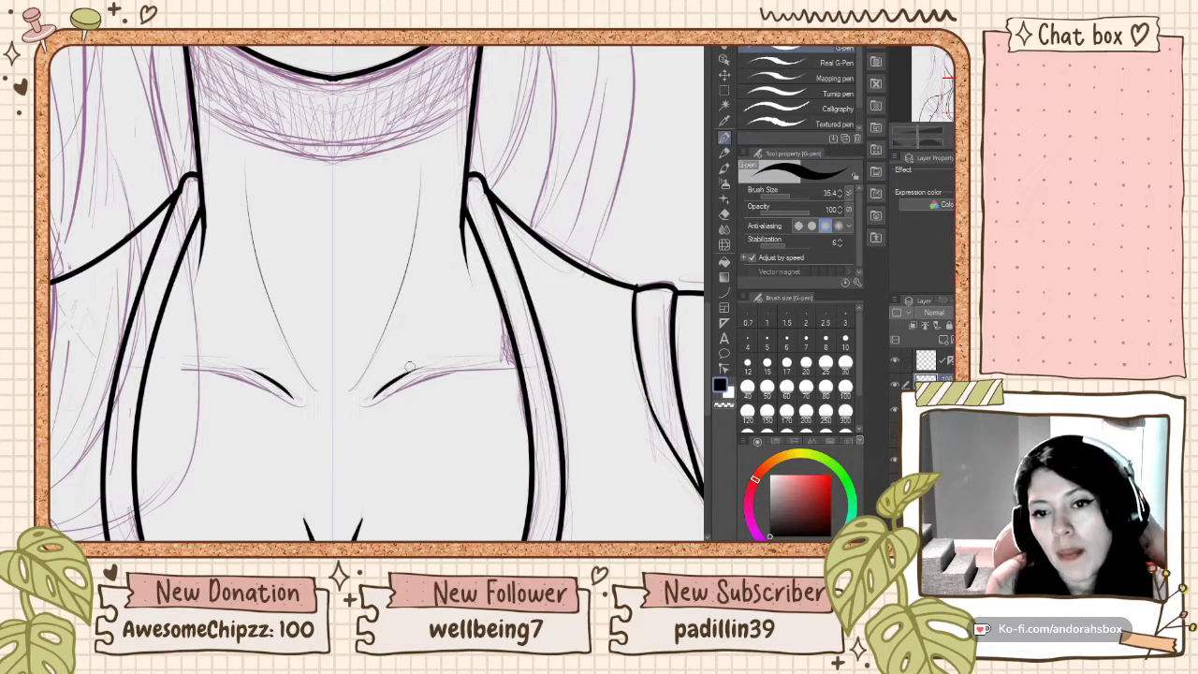
left_click_drag(400, 378, 494, 368)
key("ctrl+z")
left_click_drag(402, 375, 490, 363)
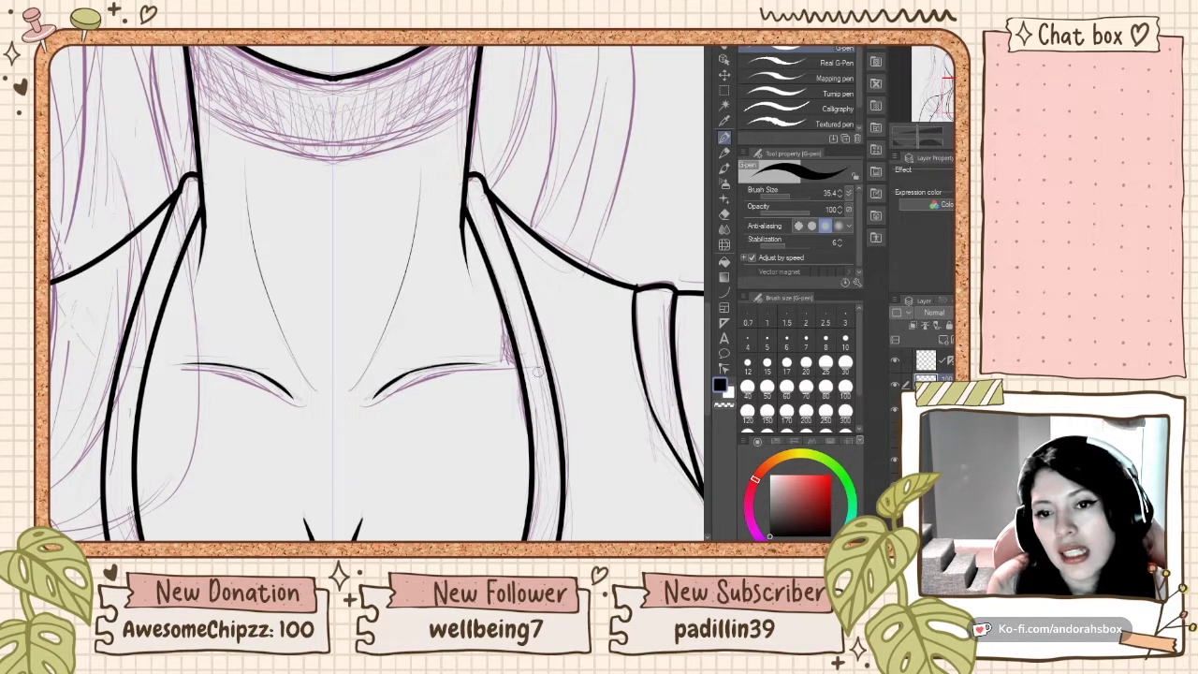
key("ctrl+z")
left_click_drag(404, 370, 518, 372)
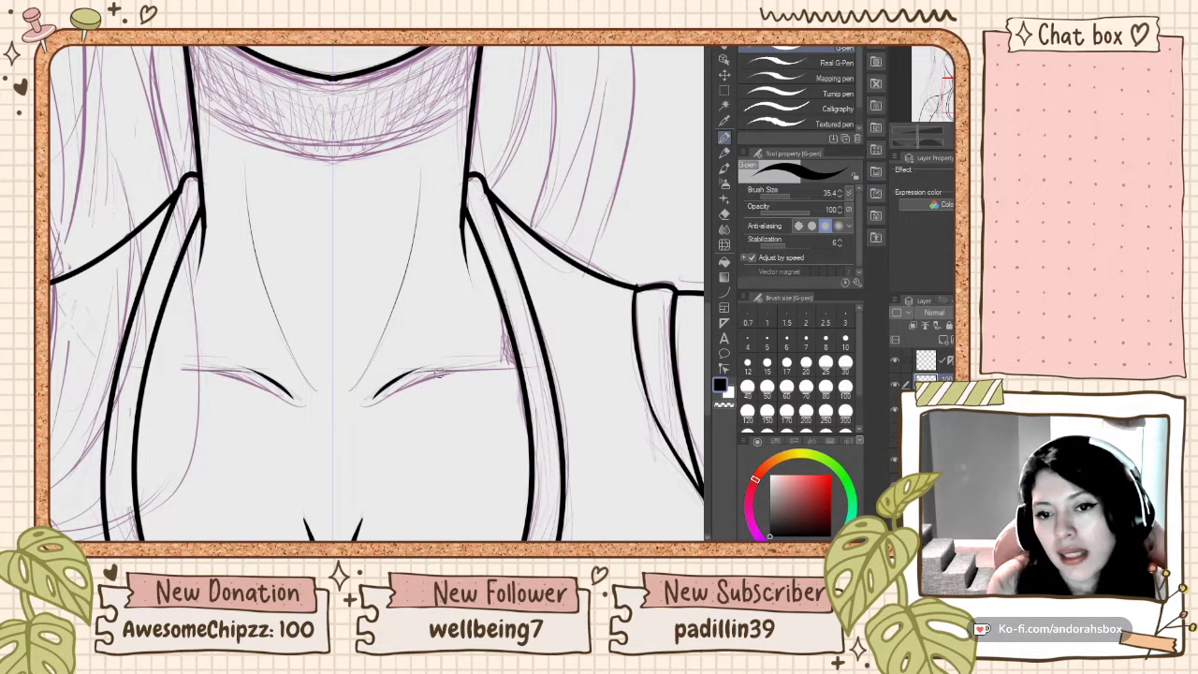
key("ctrl+z")
left_click_drag(403, 374, 506, 362)
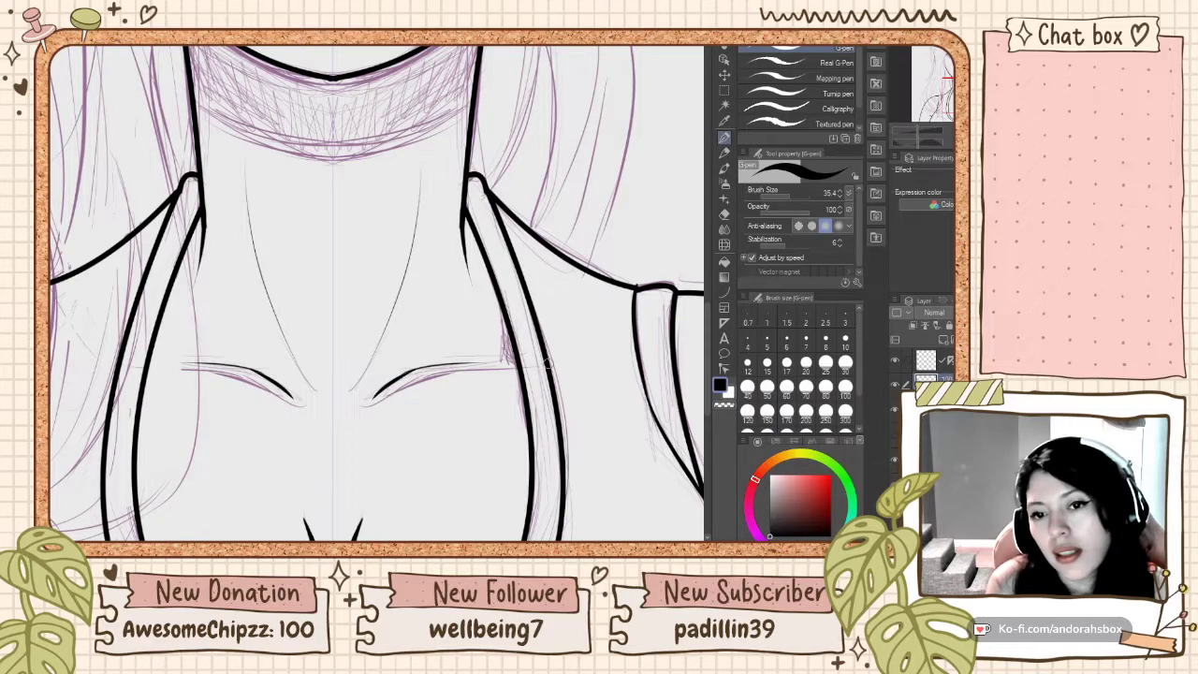
Step: Erase the newly inked collarbone strokes on both sides with the G-pen in transparent colour
left_click(726, 403)
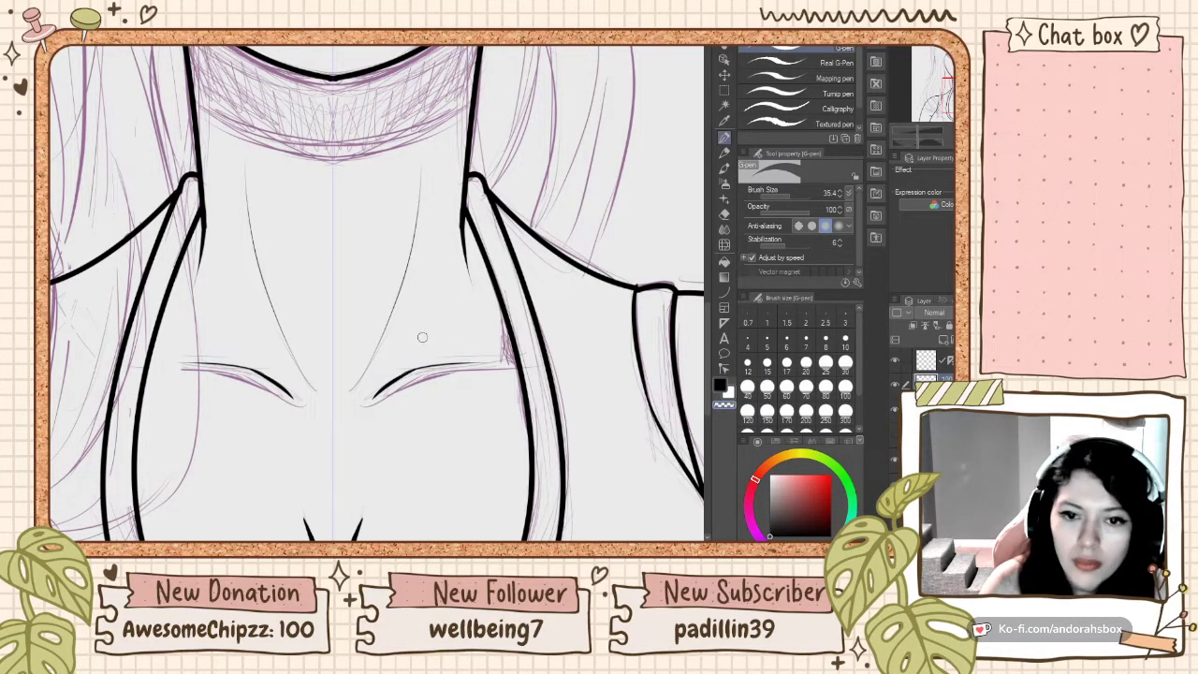
scroll(420, 338, "down", 3)
scroll(404, 367, "up", 2)
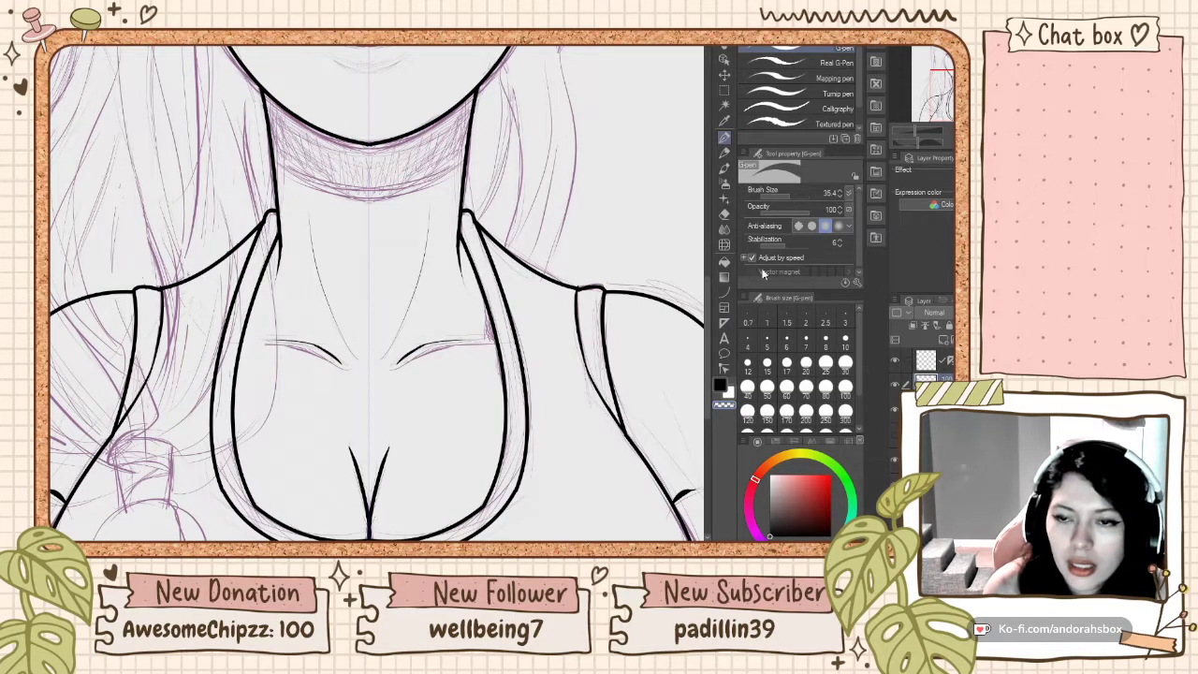
left_click_drag(398, 362, 453, 338)
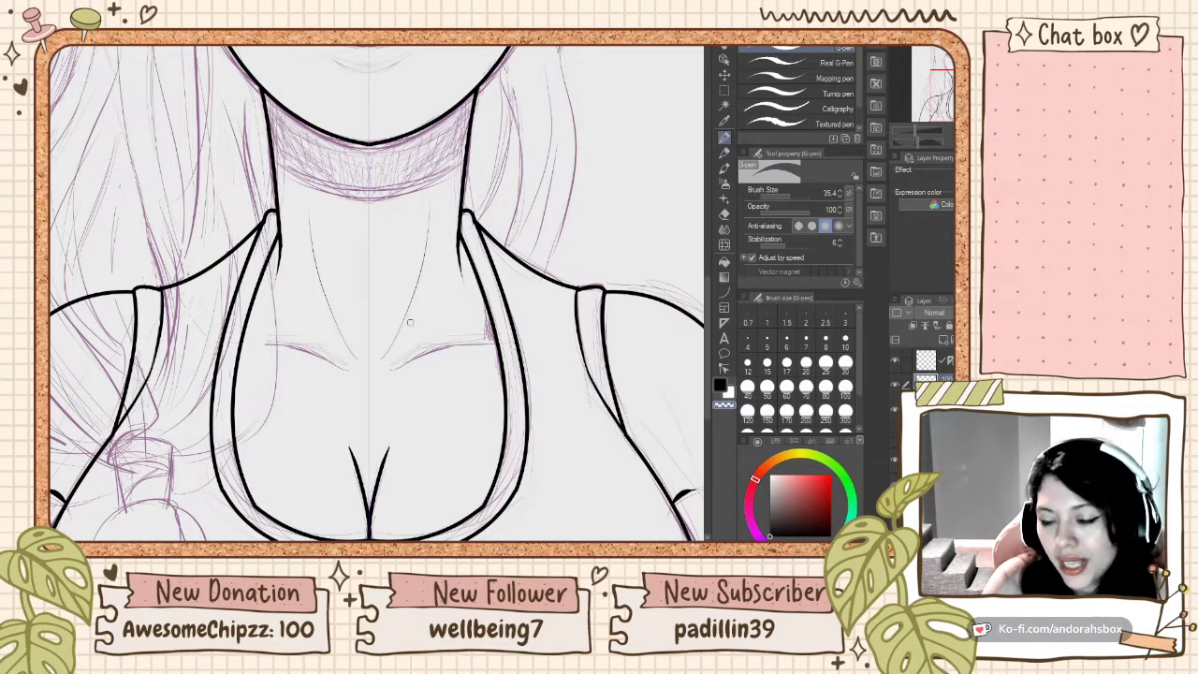
scroll(409, 322, "up", 1)
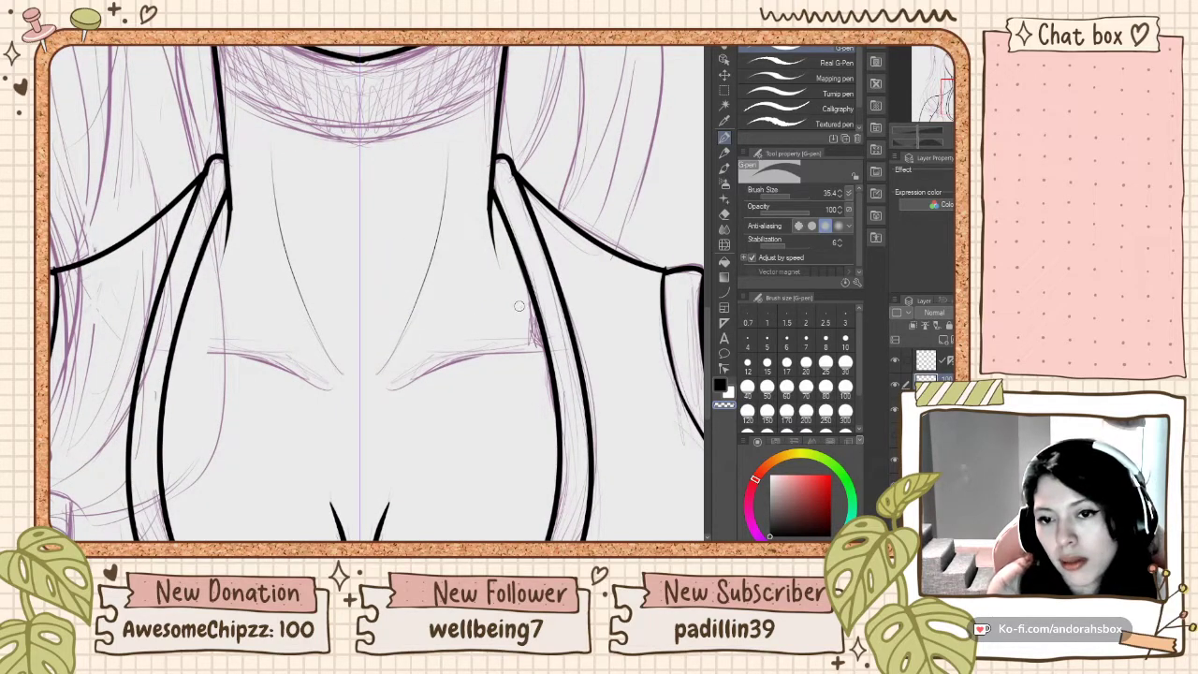
Step: Ink the collarbones in black with a thin curve across the base of the neck and mirrored tapered strokes extending outward
left_click(724, 387)
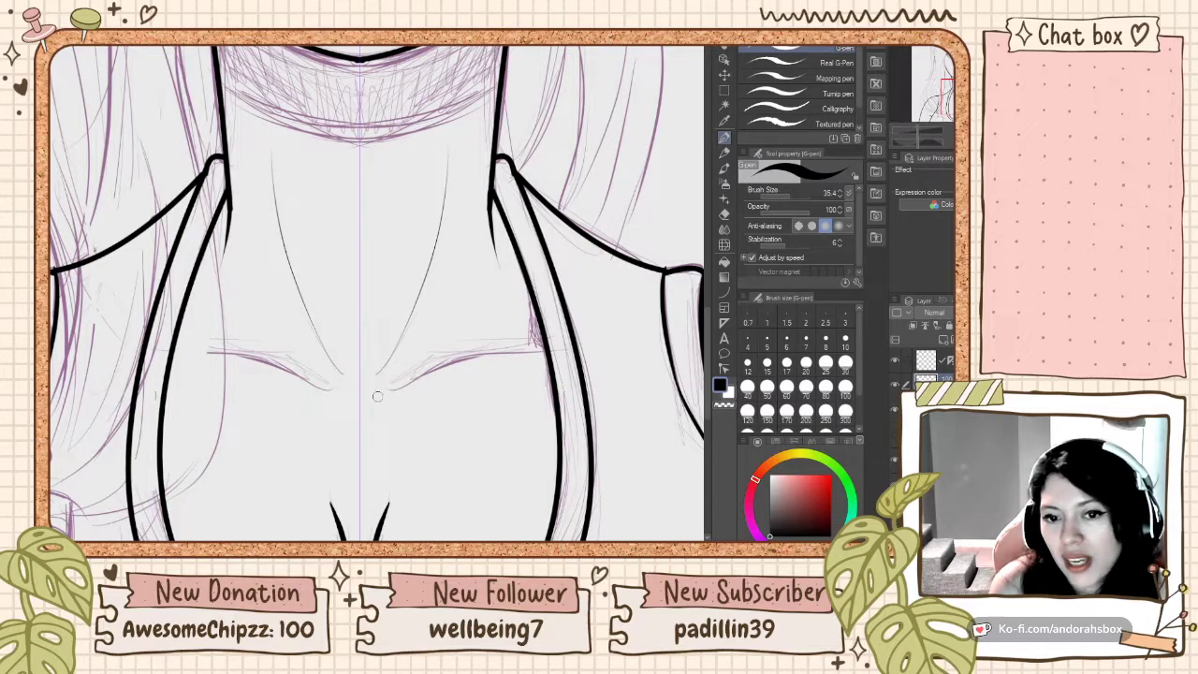
left_click_drag(382, 390, 439, 354)
key("ctrl+z")
left_click_drag(322, 380, 494, 352)
key("ctrl+z")
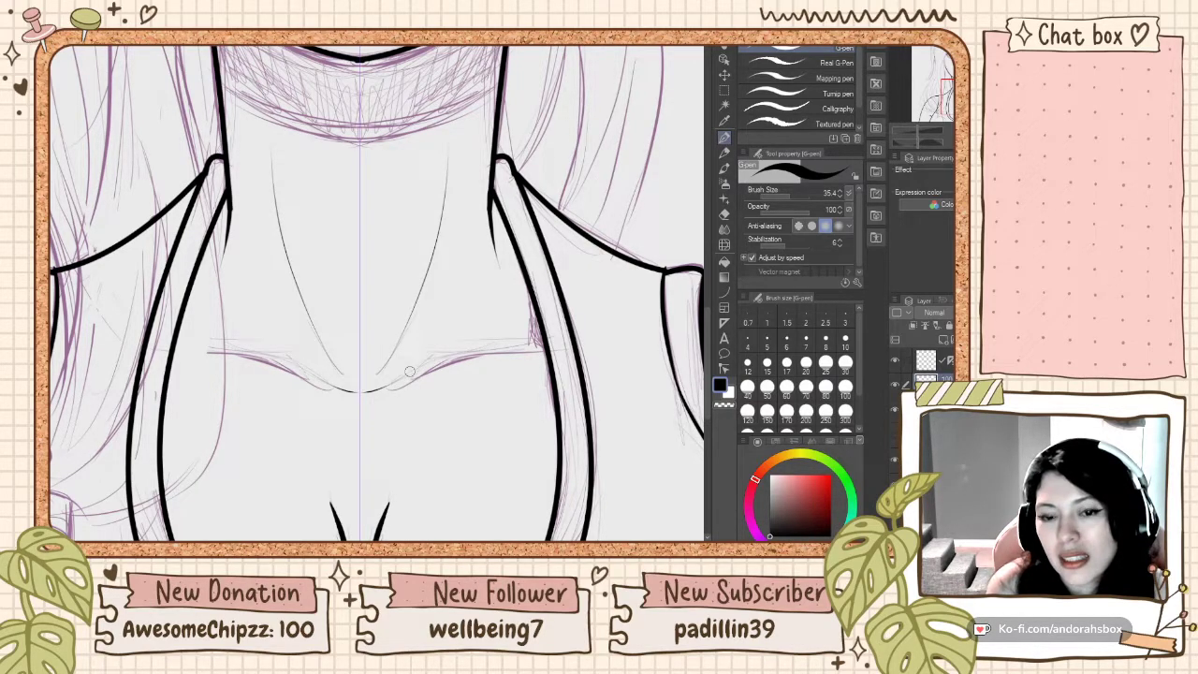
left_click_drag(408, 374, 514, 358)
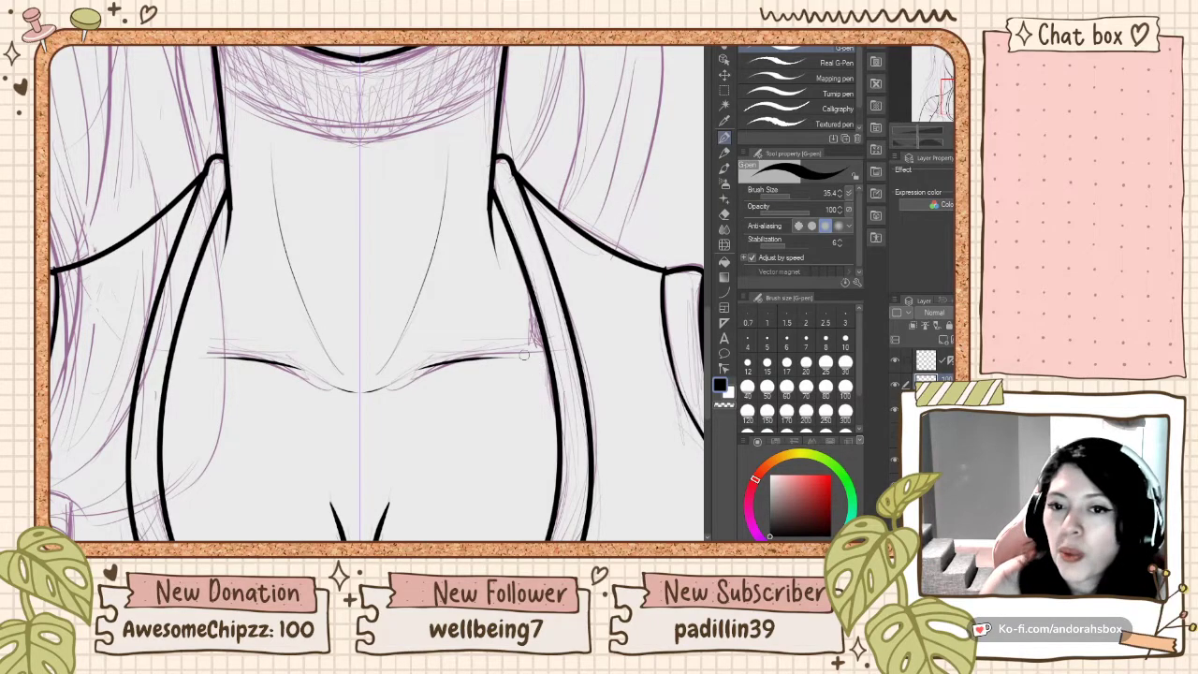
scroll(506, 337, "down", 1)
scroll(502, 331, "down", 2)
scroll(495, 328, "up", 2)
scroll(491, 333, "down", 2)
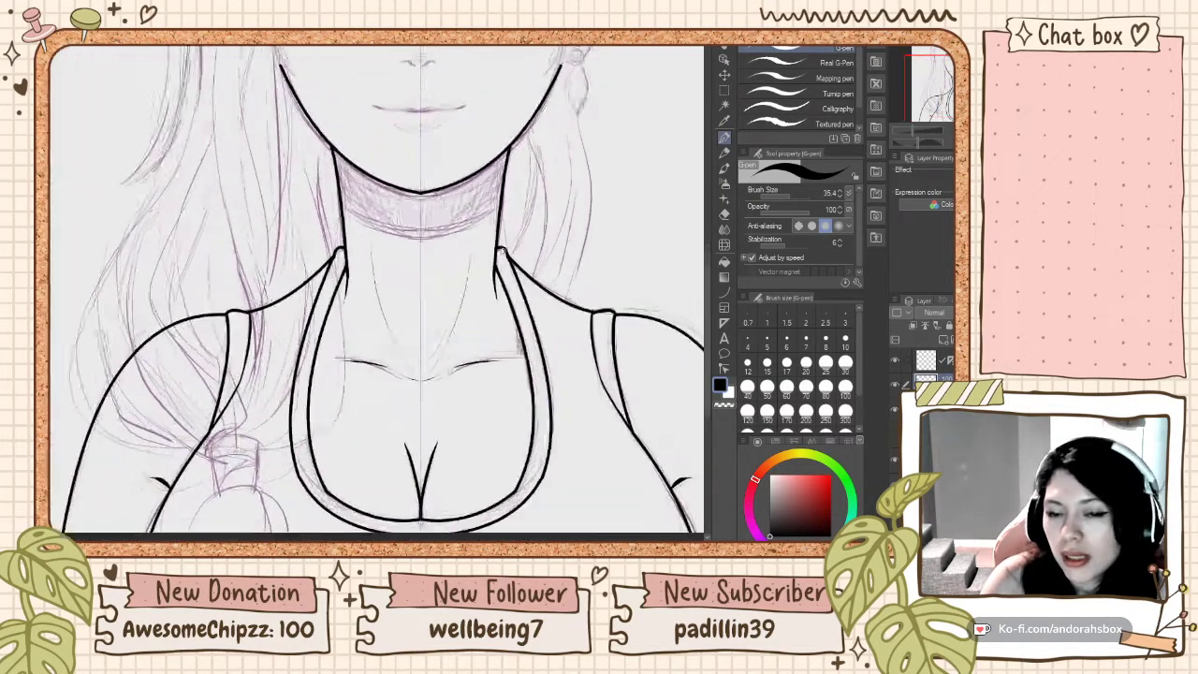
scroll(496, 323, "up", 2)
left_click(724, 405)
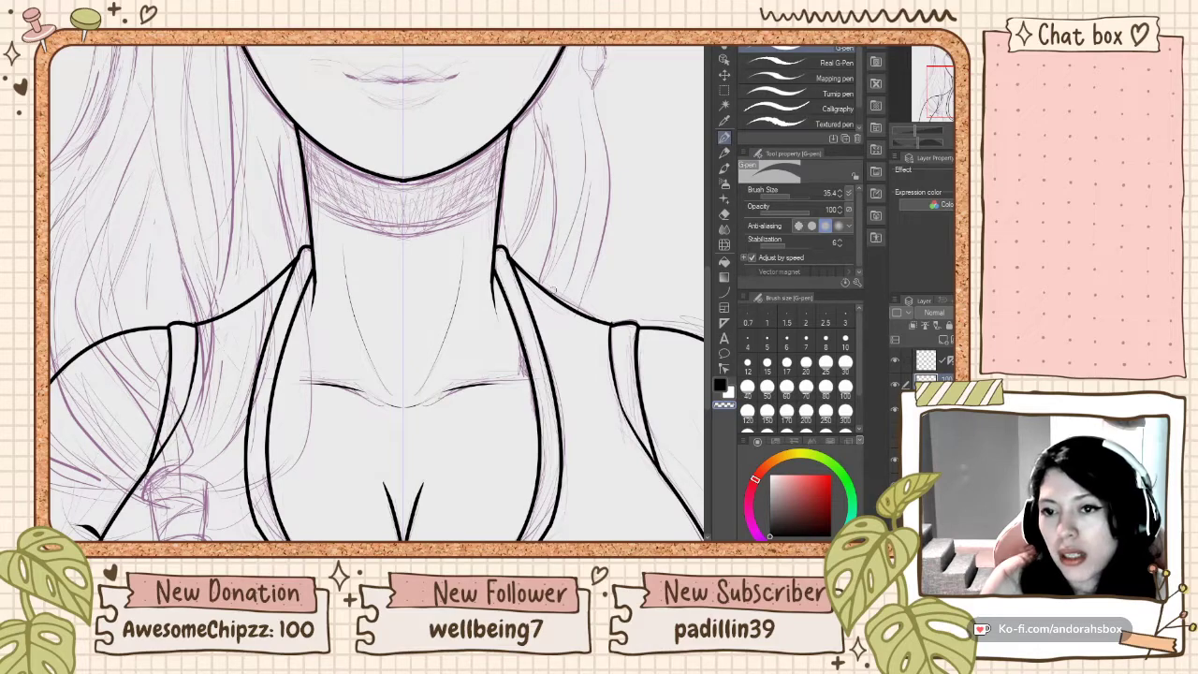
scroll(552, 292, "up", 1)
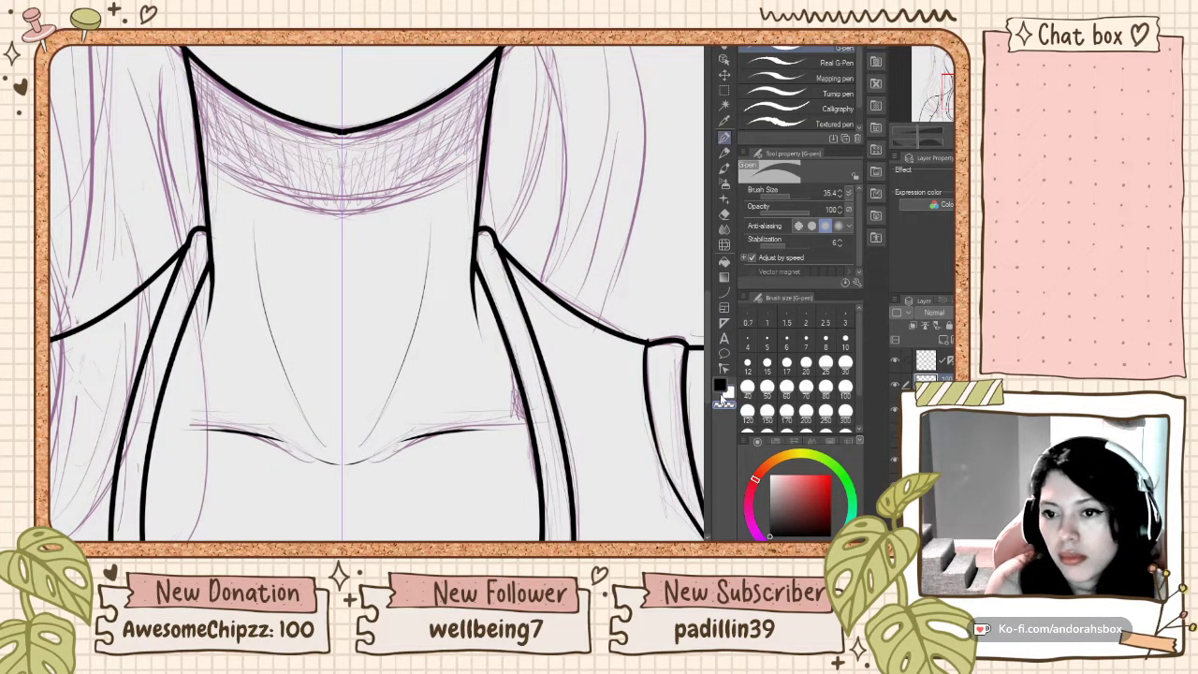
left_click(719, 385)
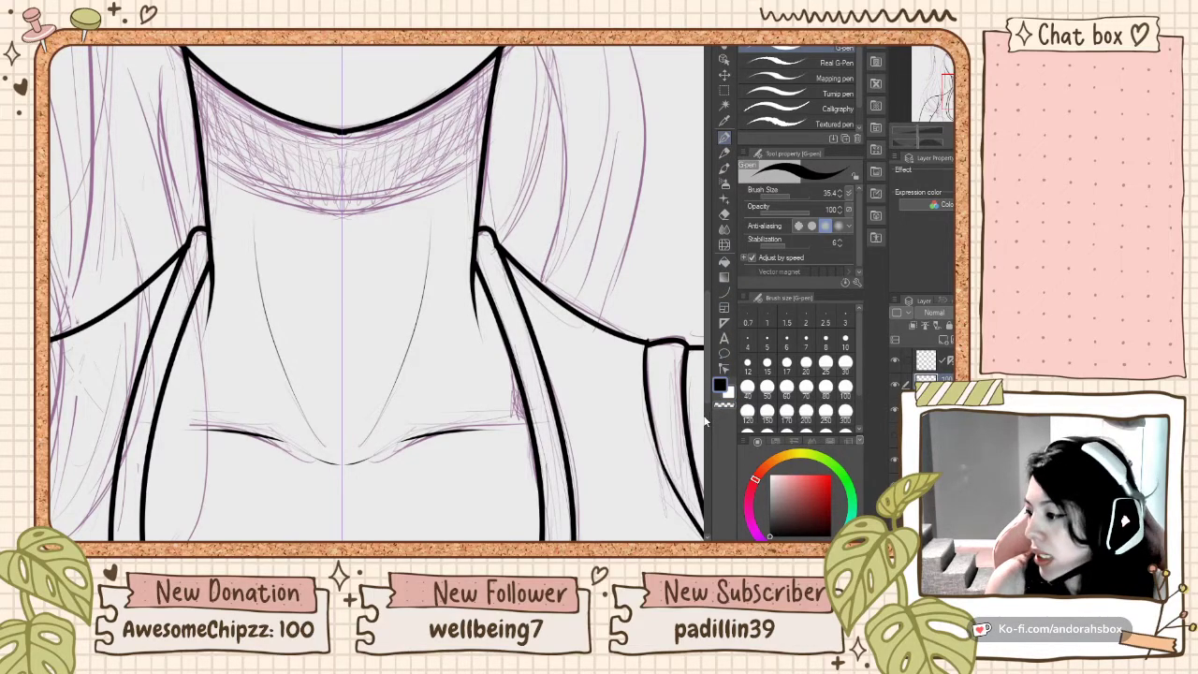
Step: Try short mirrored rib lines across the upper part of the neckline band, and undo them
left_click_drag(477, 275, 511, 285)
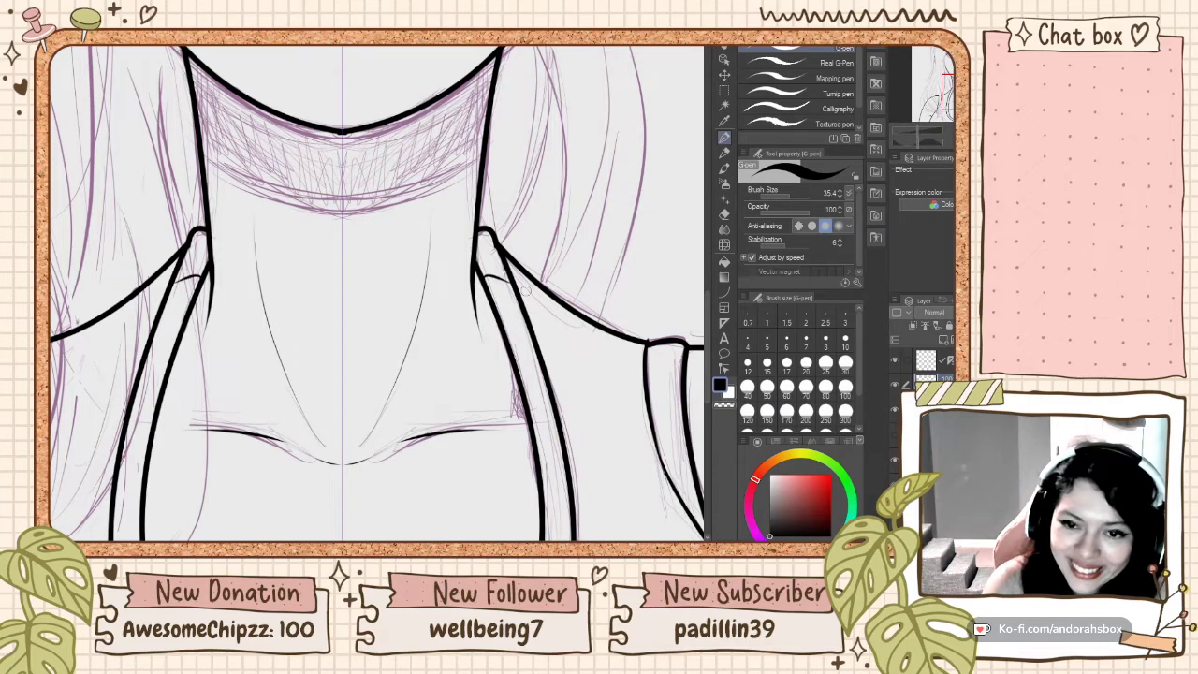
left_click_drag(476, 243, 496, 245)
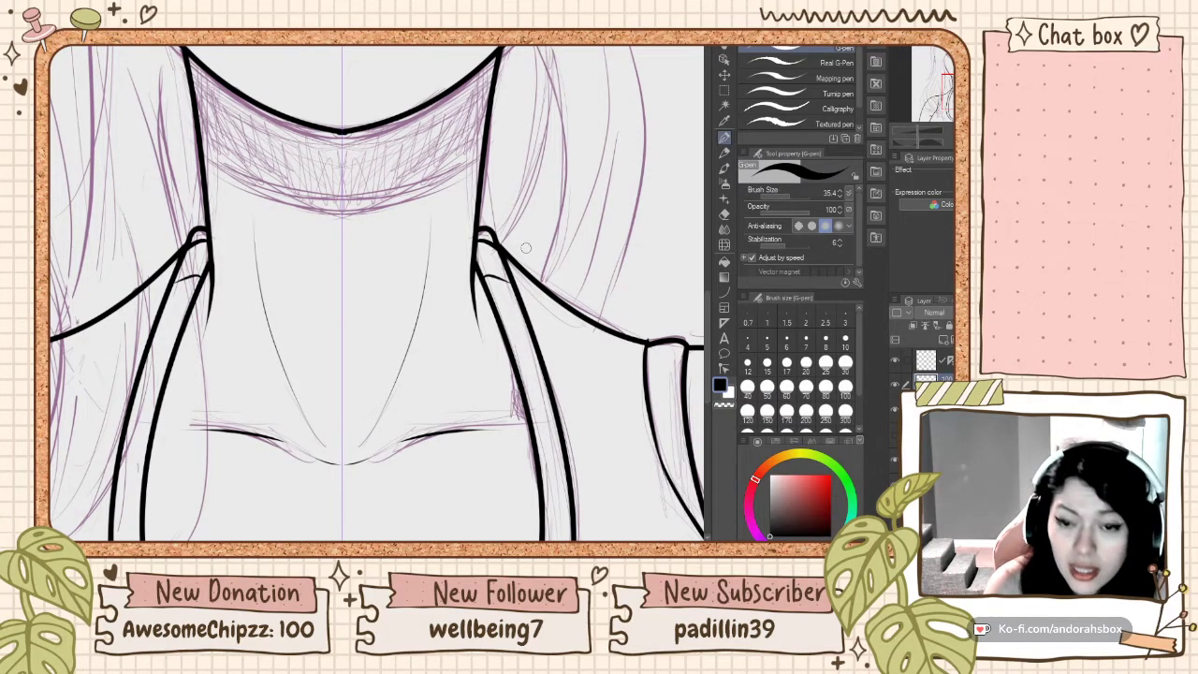
left_click_drag(502, 321, 526, 332)
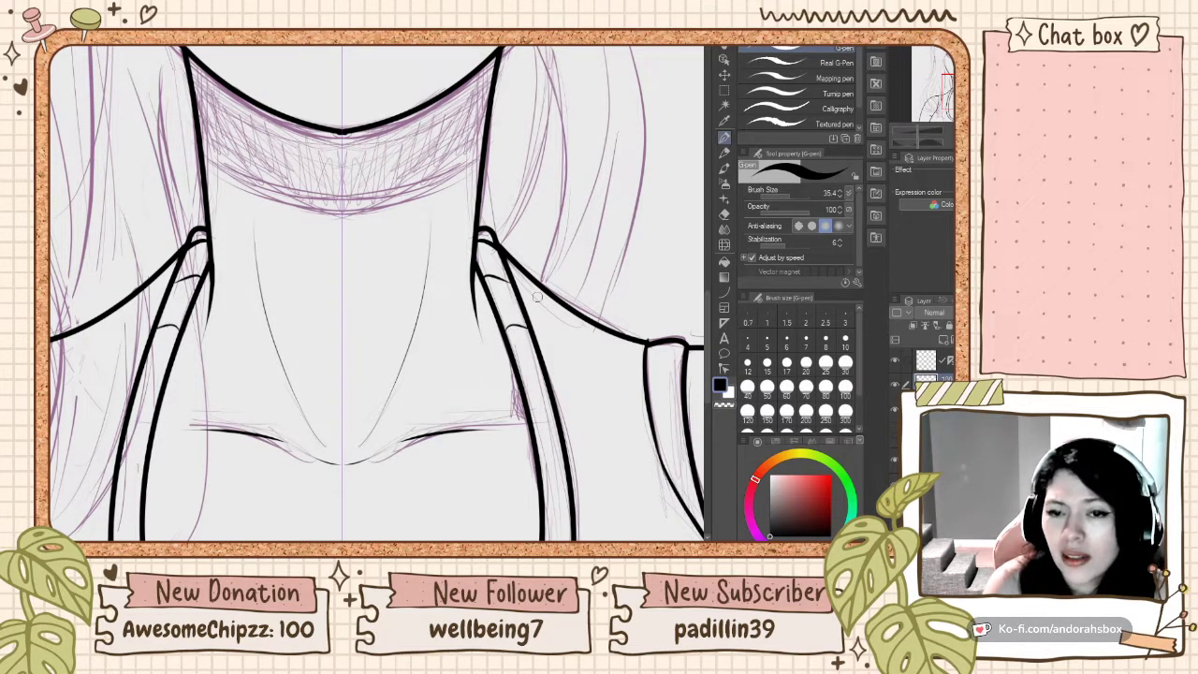
scroll(537, 296, "down", 4)
scroll(547, 319, "up", 3)
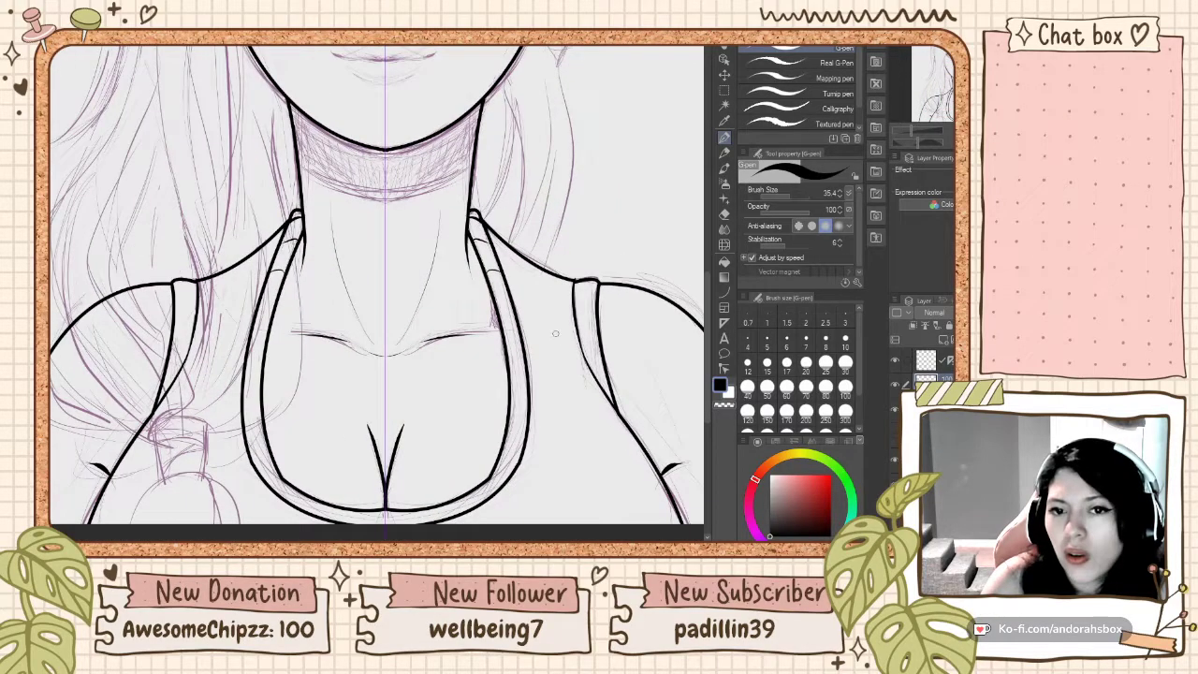
key("ctrl+z")
key("ctrl+z")
key("ctrl+z")
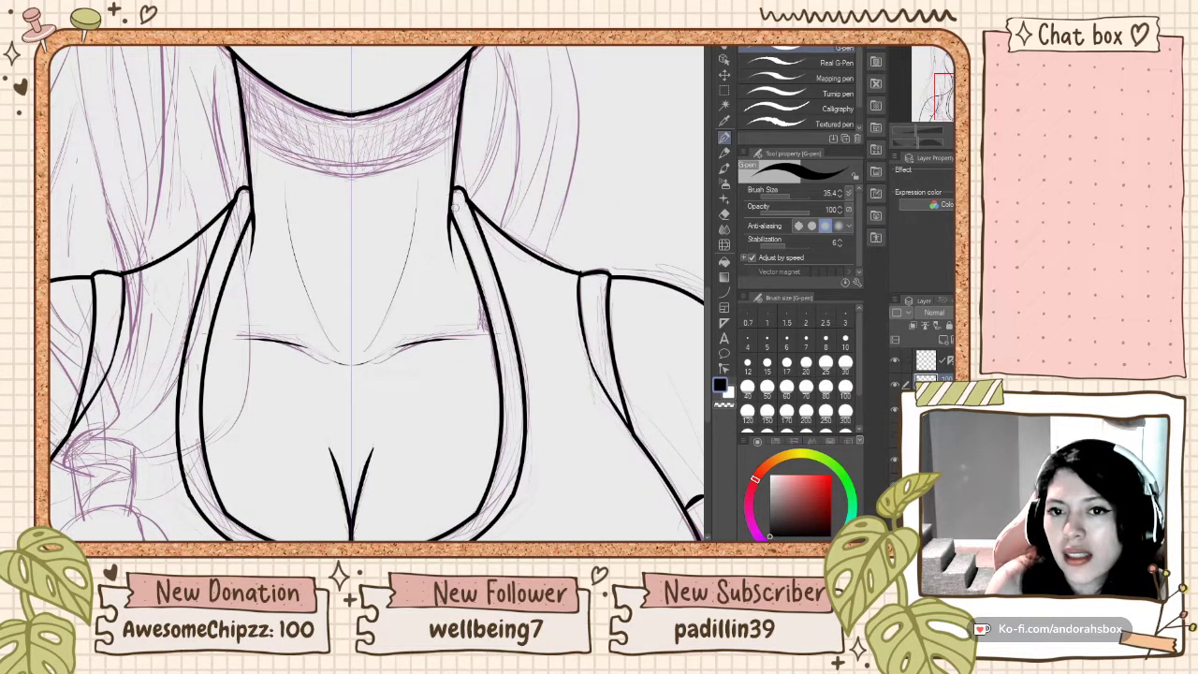
Step: Draw short mirrored rib lines across the neckline band from the neck down beside the chest, undoing unsuitable attempts
left_click_drag(452, 200, 478, 228)
key("ctrl+z")
key("ctrl+z")
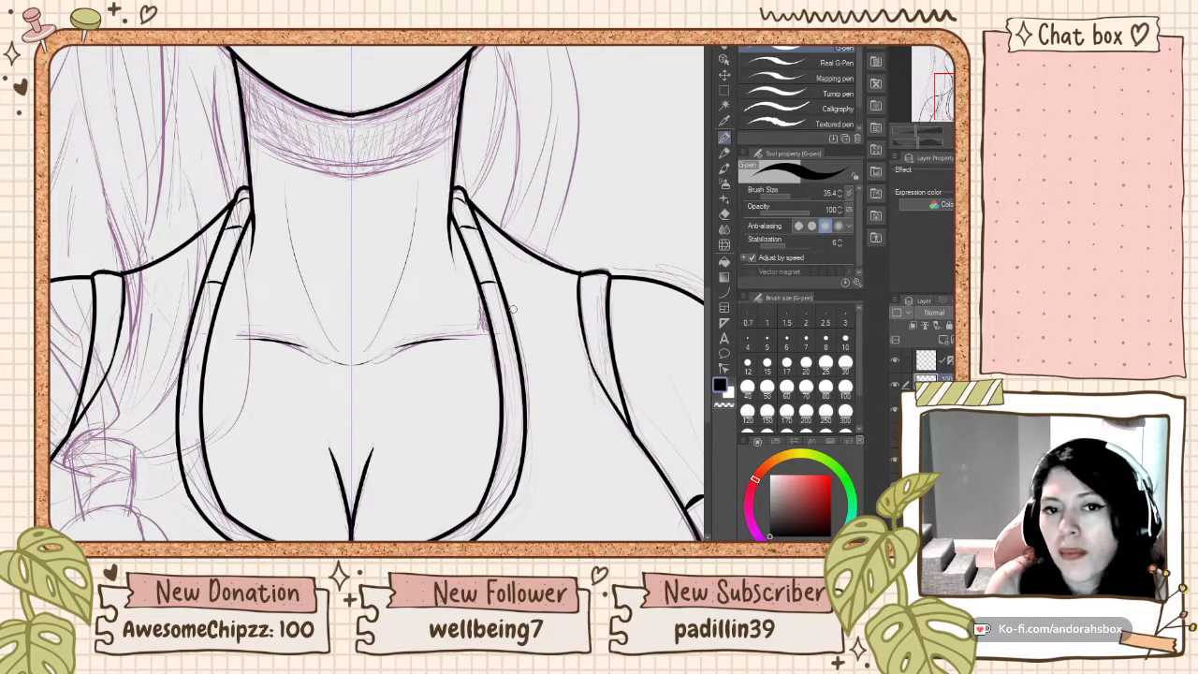
left_click_drag(496, 354, 517, 363)
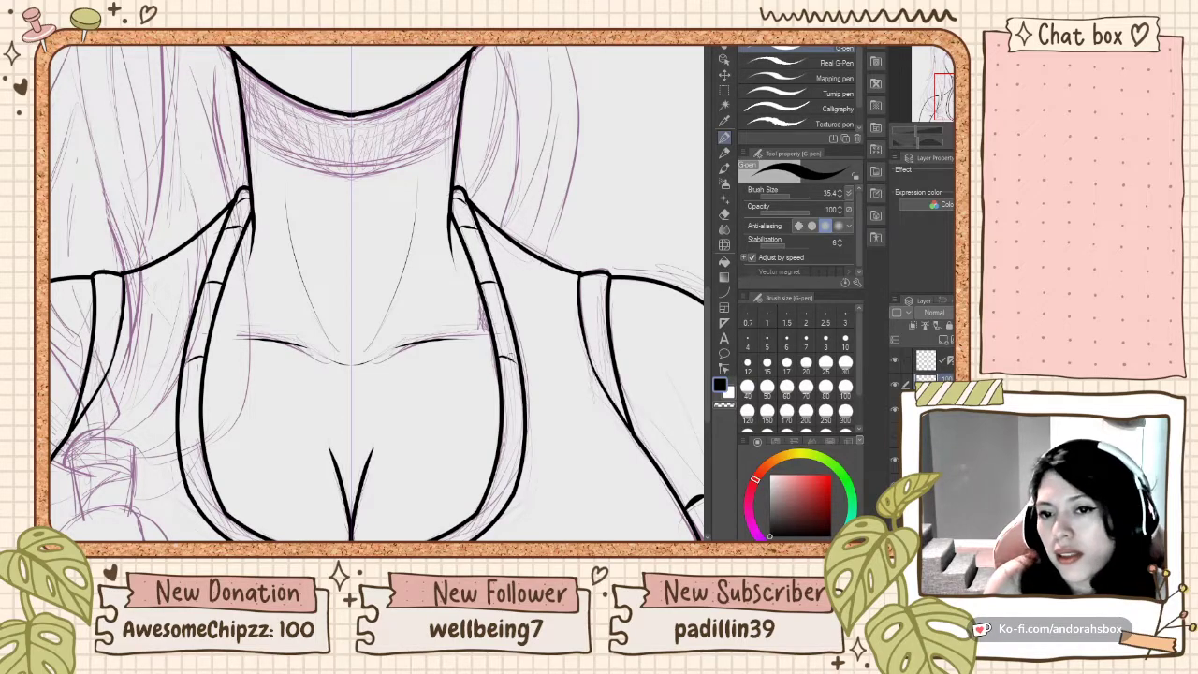
scroll(468, 289, "down", 2)
scroll(556, 449, "up", 3)
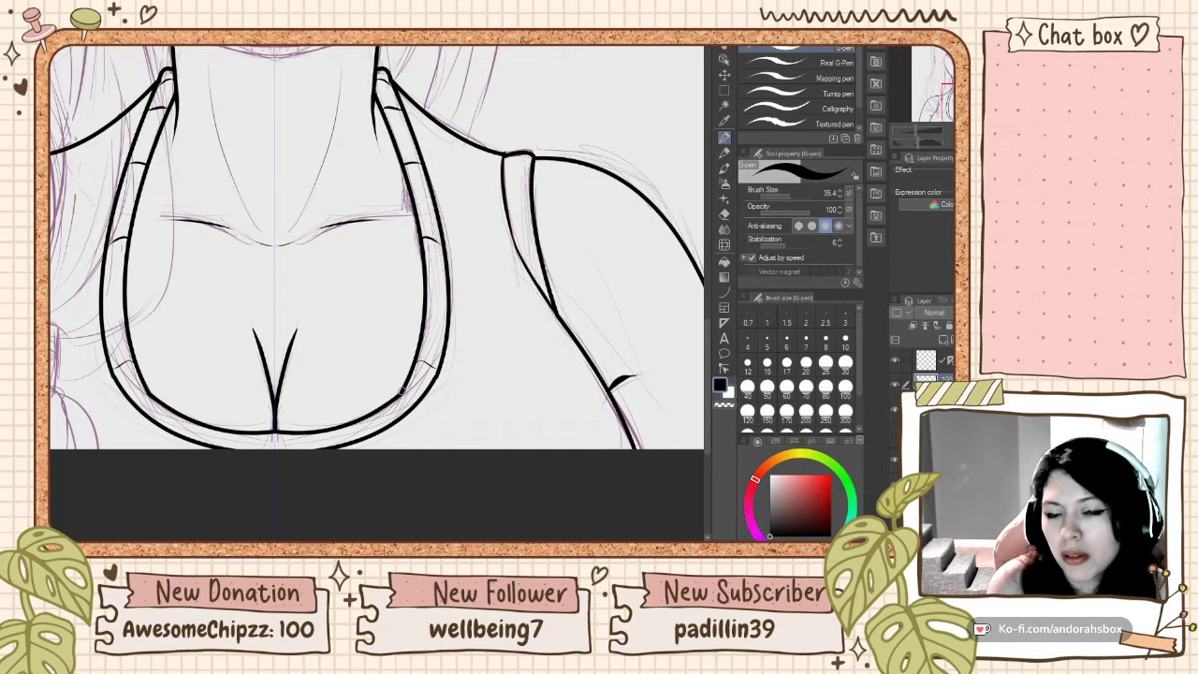
scroll(419, 365, "up", 1)
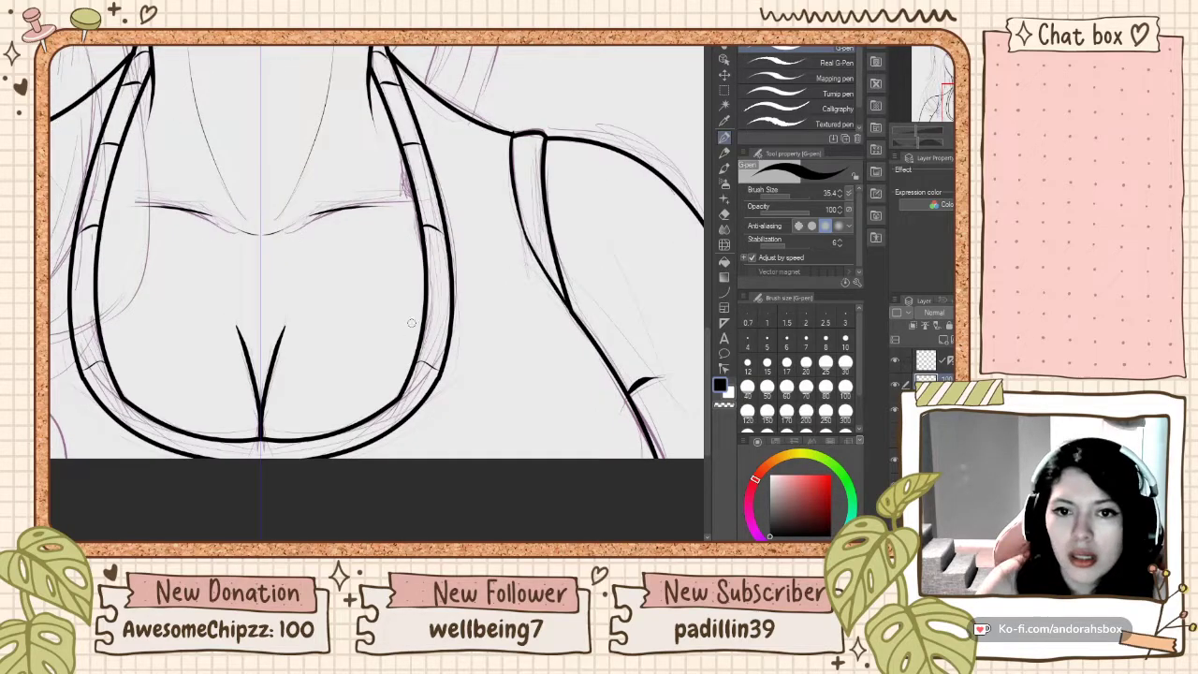
Step: Continue the mirrored rib lines around the lower curve of the neckline band toward the cleavage, redoing an unsuitable stroke
scroll(417, 323, "down", 2)
scroll(406, 328, "up", 3)
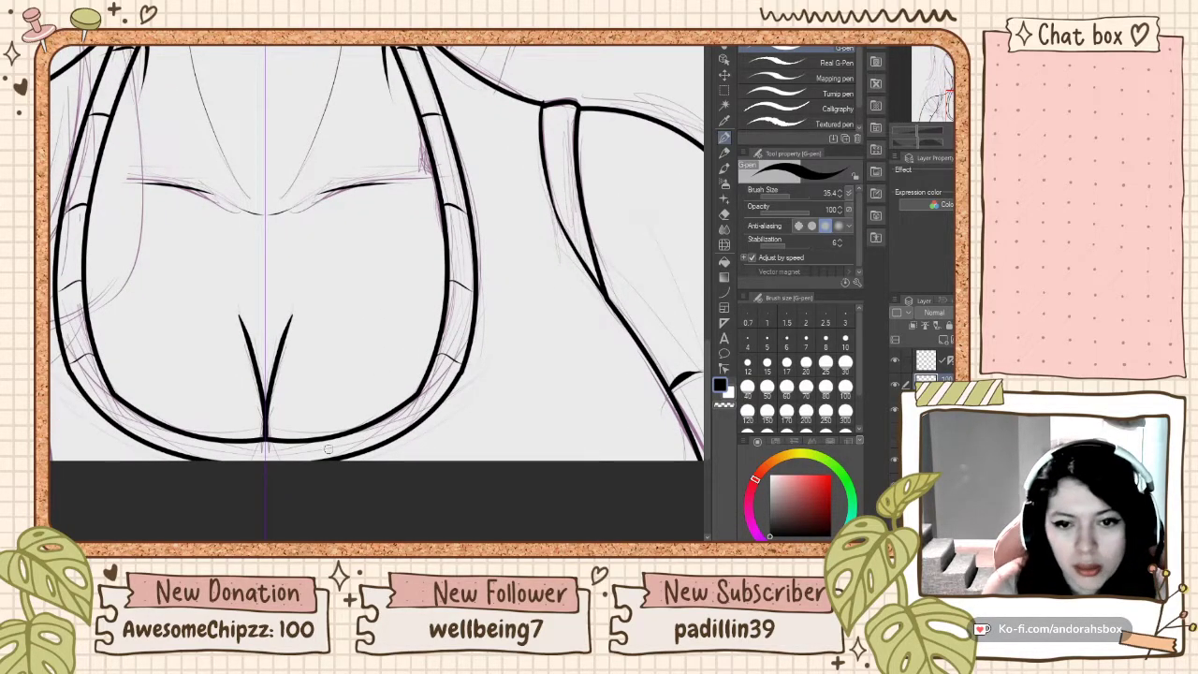
left_click_drag(391, 417, 399, 435)
key("ctrl+z")
left_click_drag(420, 391, 440, 403)
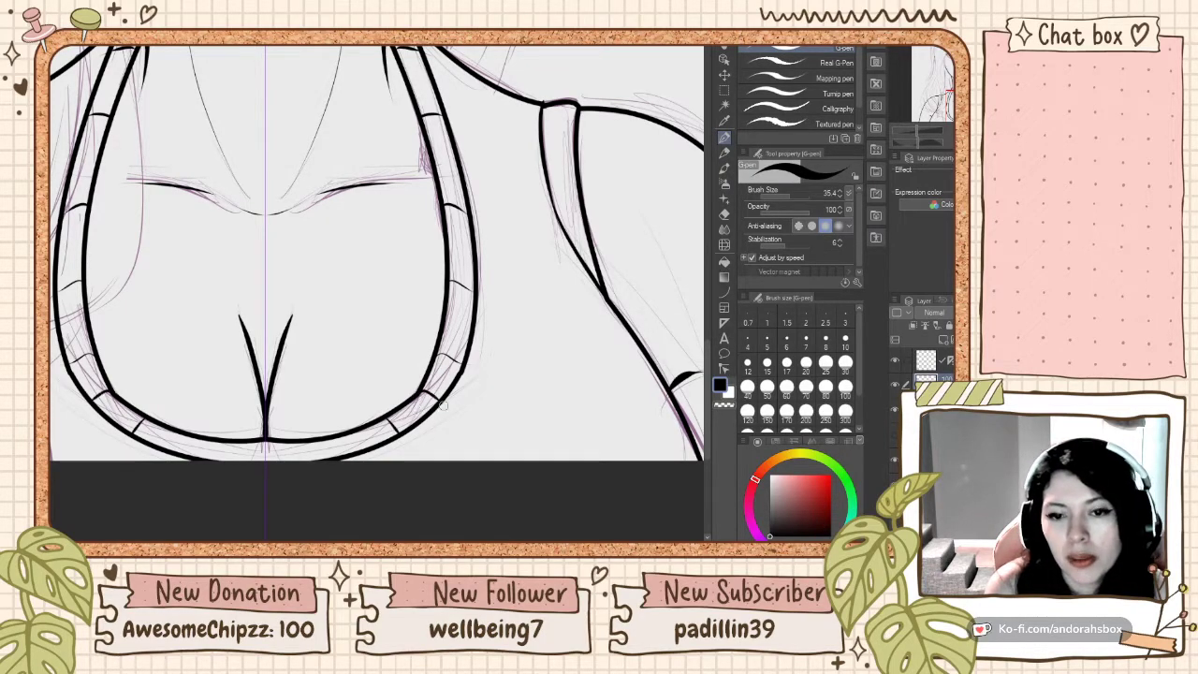
scroll(458, 358, "down", 3)
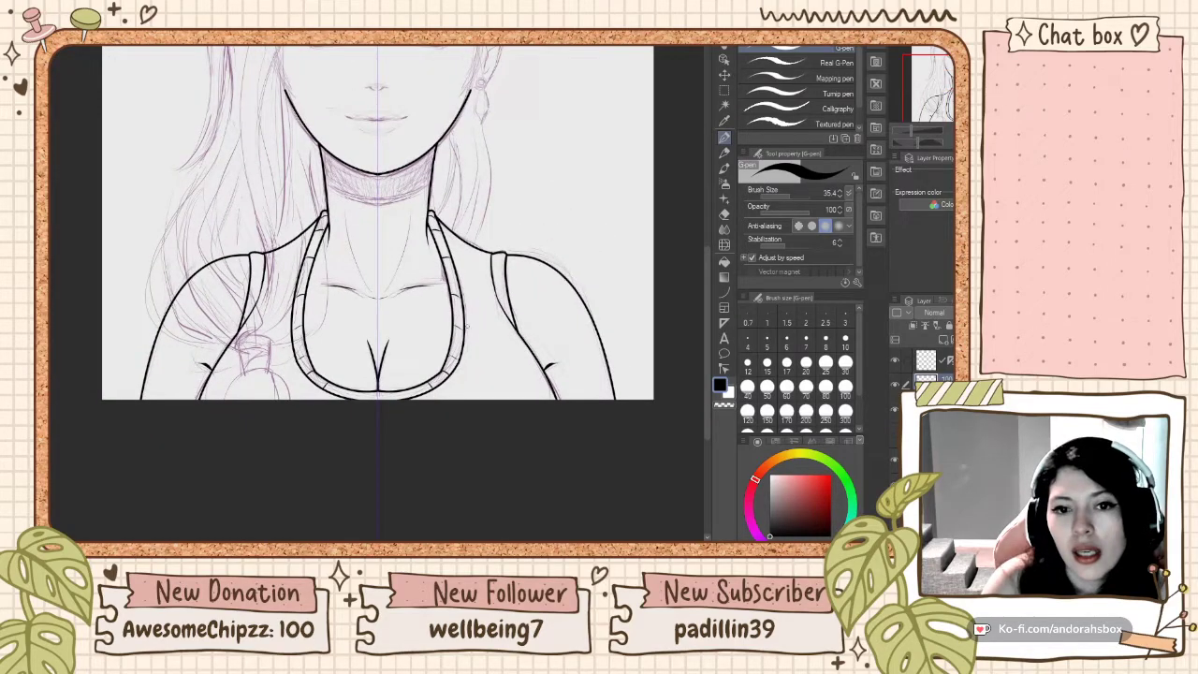
scroll(524, 255, "up", 3)
scroll(532, 247, "down", 2)
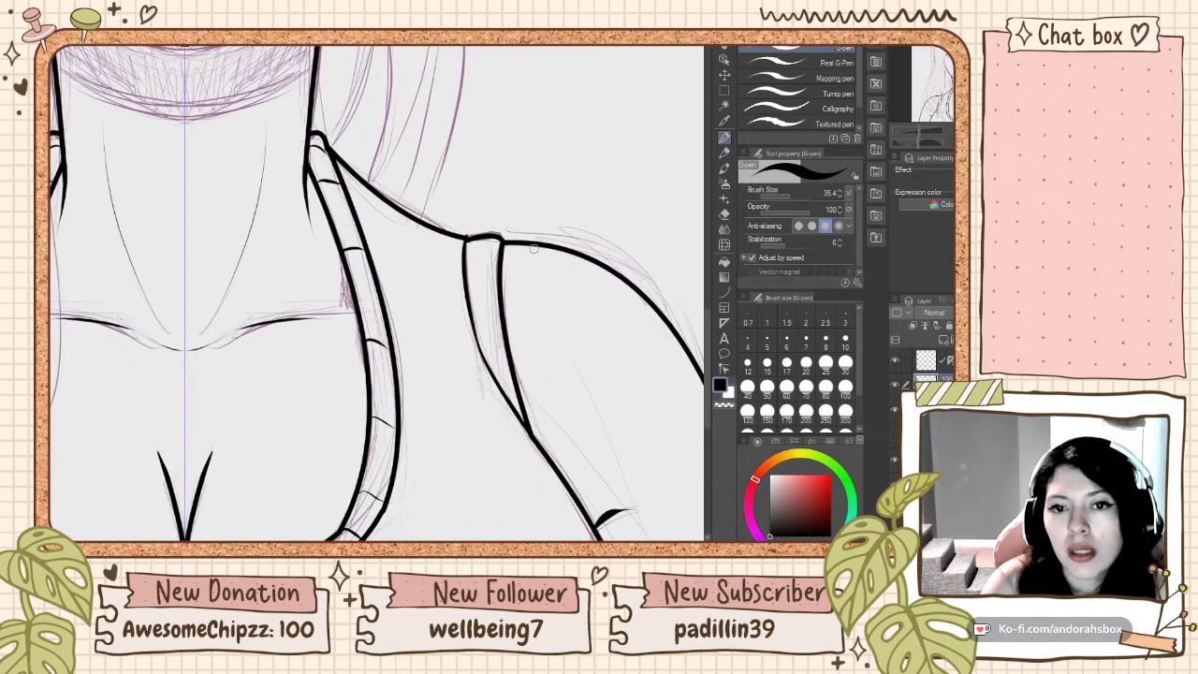
Step: Try to extend the armpit crease line outward, and undo it
scroll(534, 247, "down", 3)
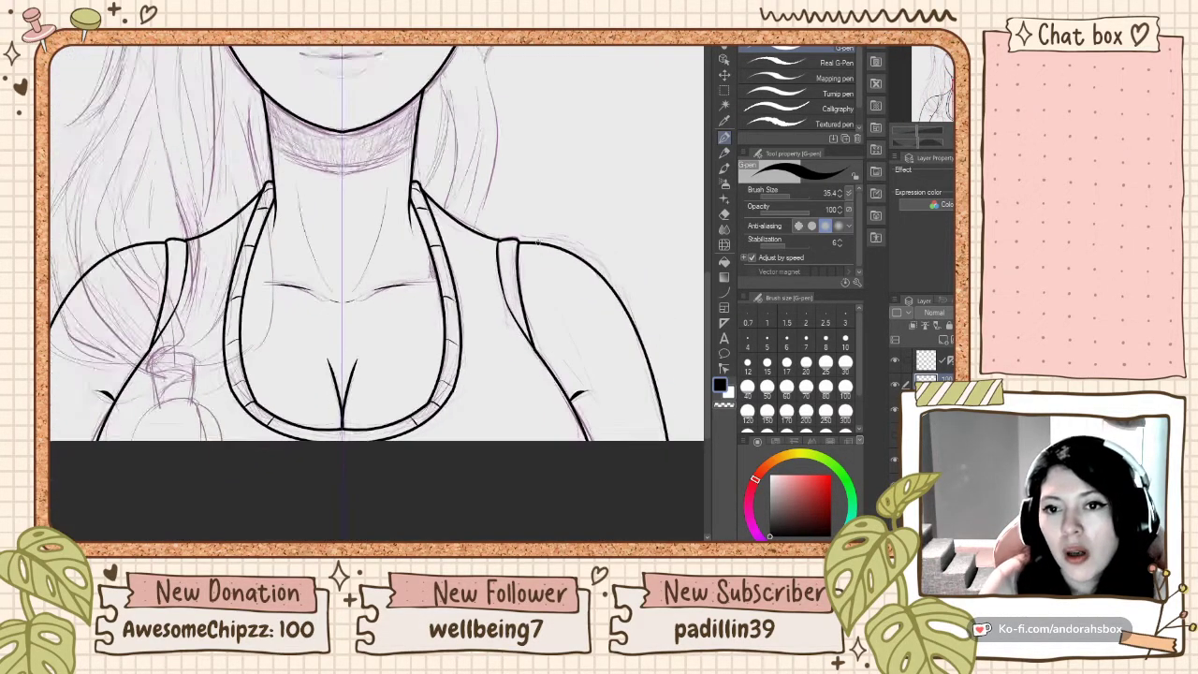
scroll(538, 212, "up", 3)
scroll(538, 212, "down", 3)
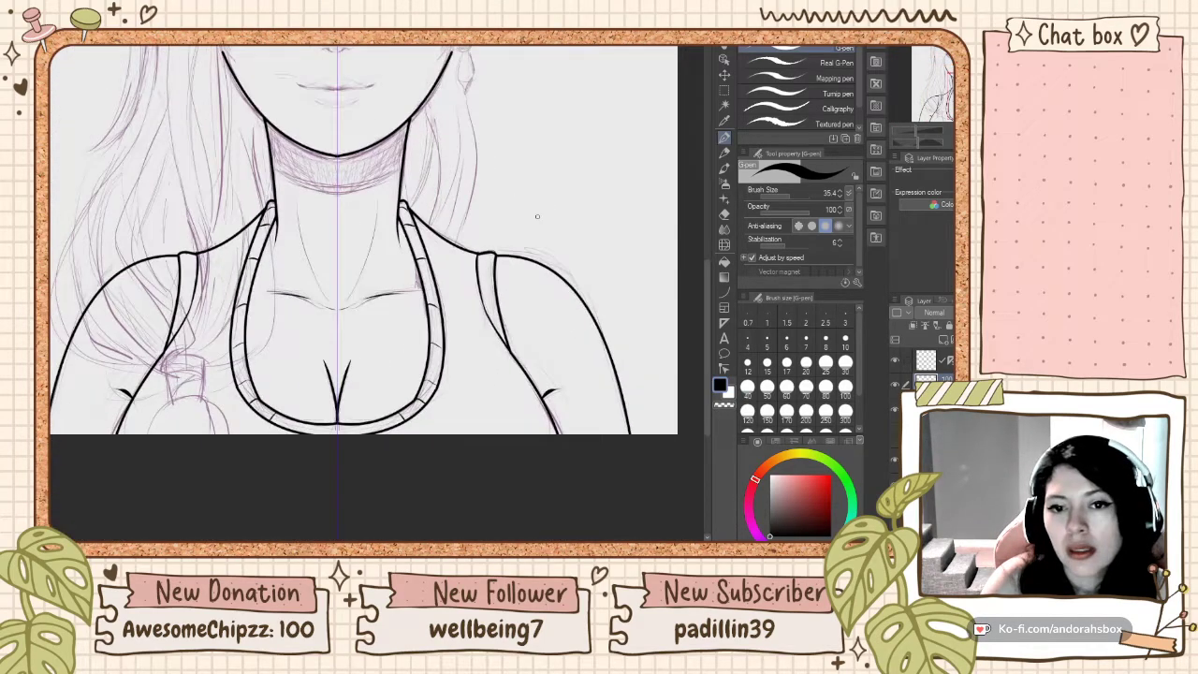
scroll(572, 319, "up", 3)
scroll(571, 319, "up", 2)
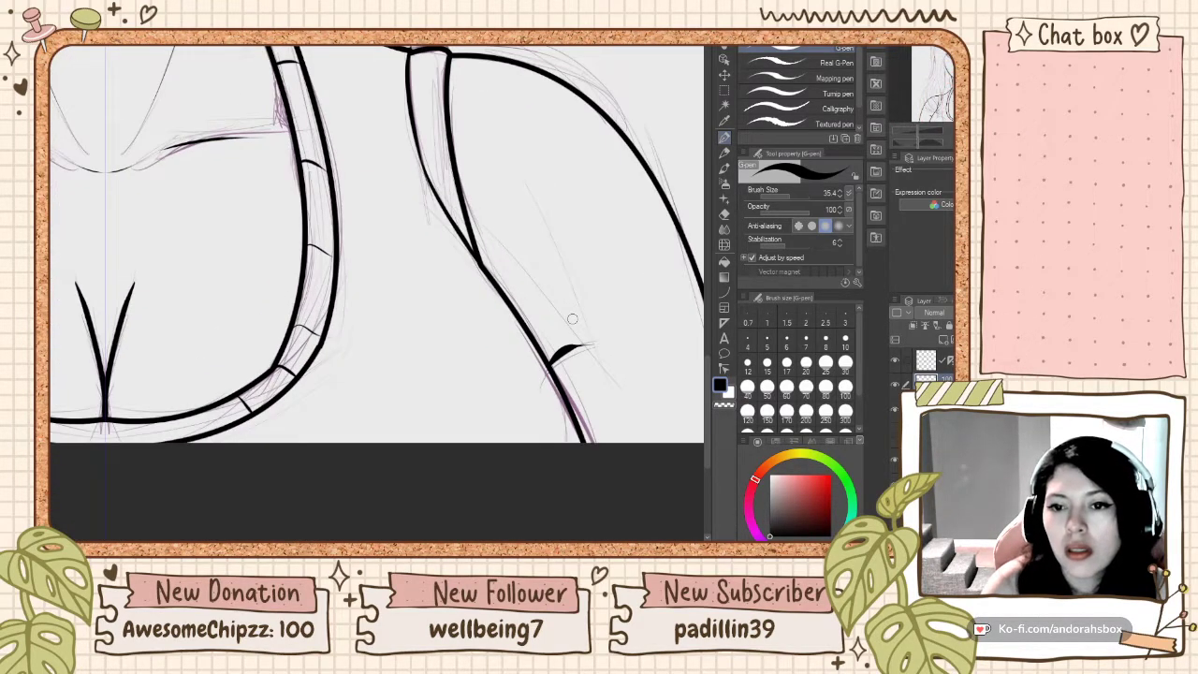
mouse_move(564, 350)
left_mouse_down()
mouse_move(604, 357)
mouse_move(584, 345)
mouse_move(599, 349)
left_mouse_up()
key("ctrl+z")
Step: Trim the armpit crease with transparent colour, and thicken the mirrored line below it in black down to the canvas edge
scroll(578, 327, "down", 5)
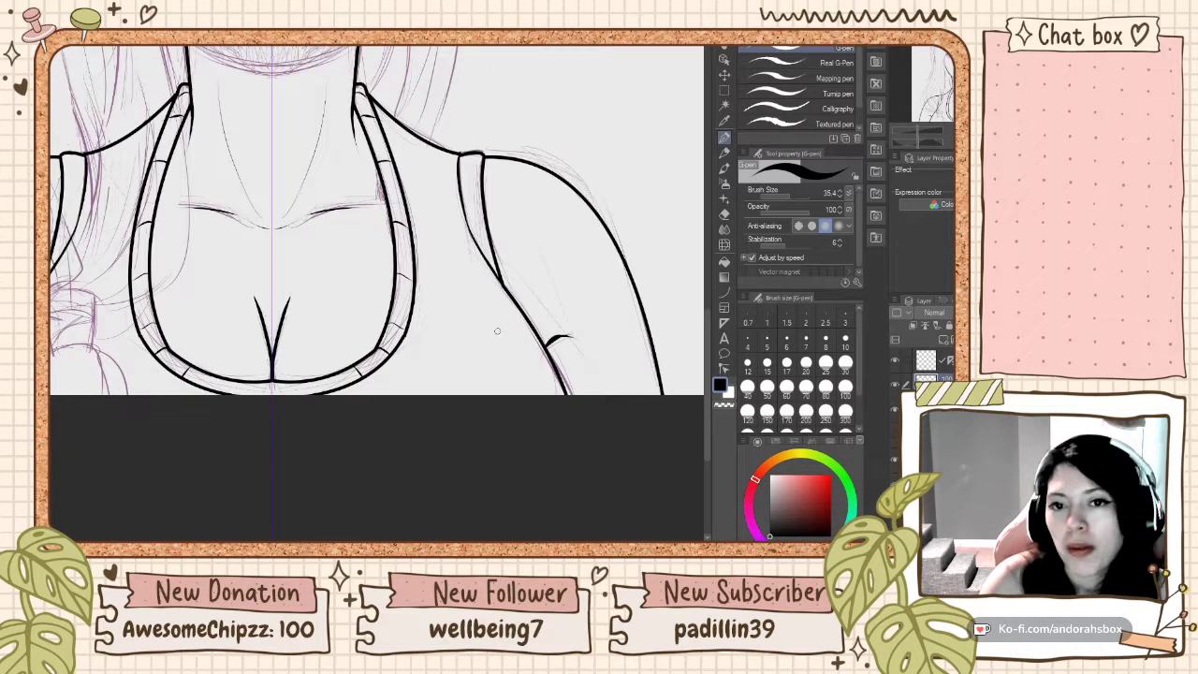
scroll(410, 275, "up", 1)
scroll(411, 275, "down", 1)
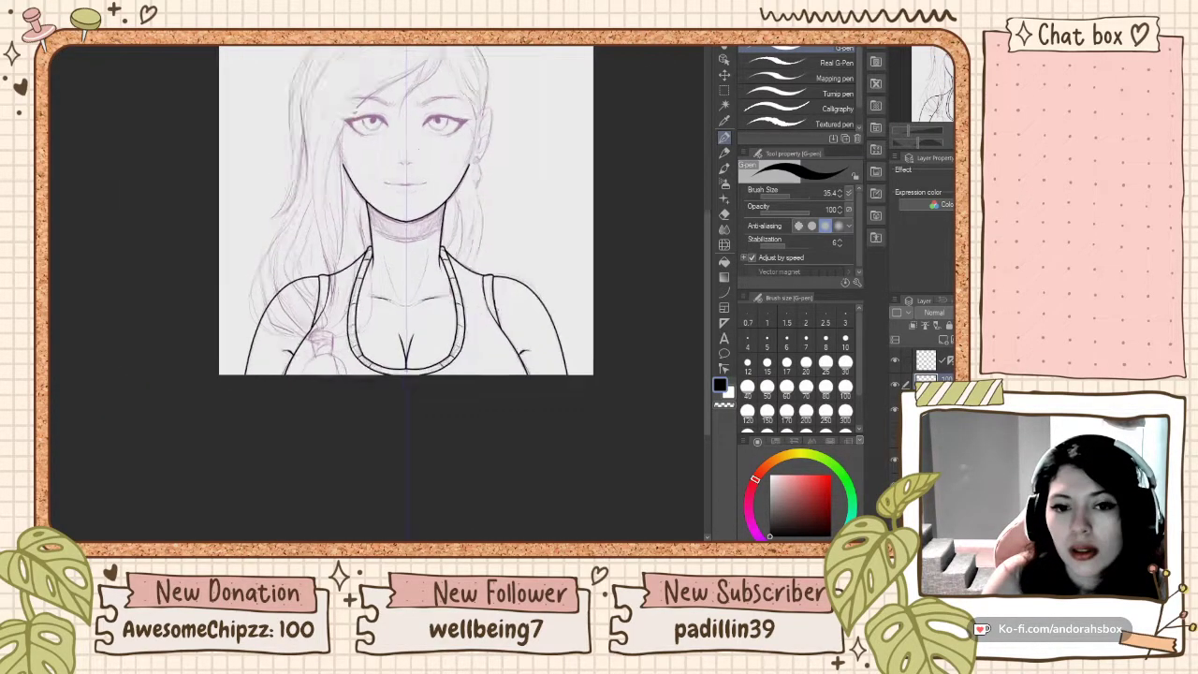
scroll(468, 356, "up", 3)
scroll(541, 412, "down", 3)
scroll(541, 413, "up", 4)
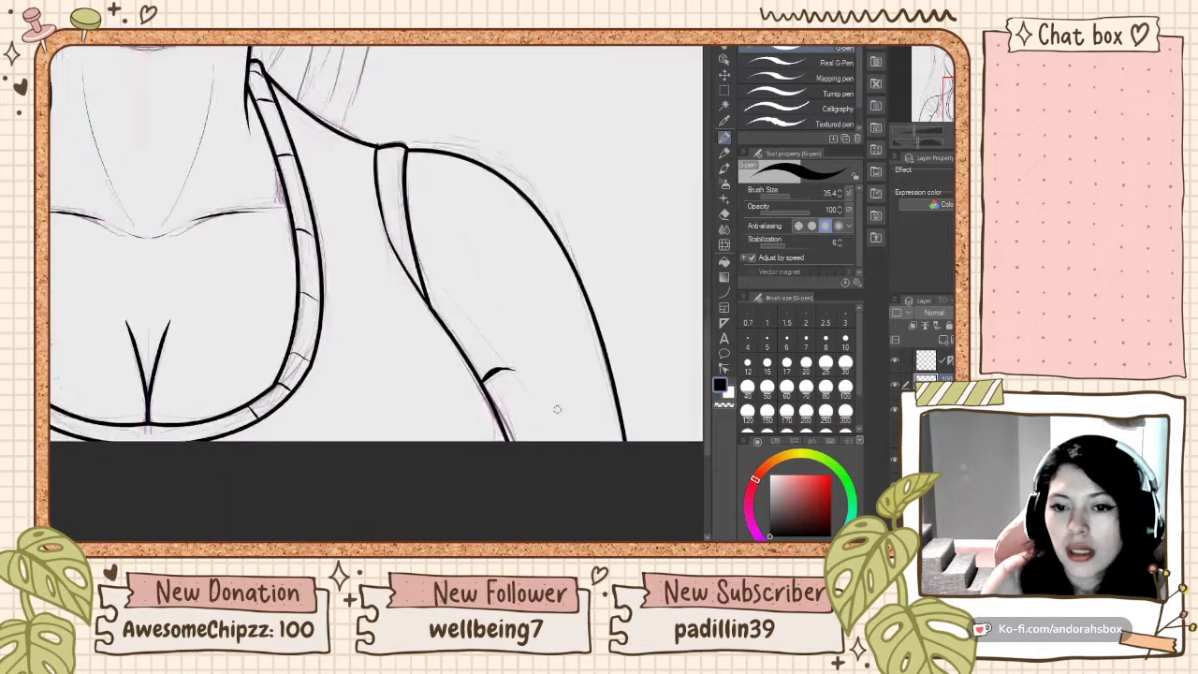
left_click(723, 405)
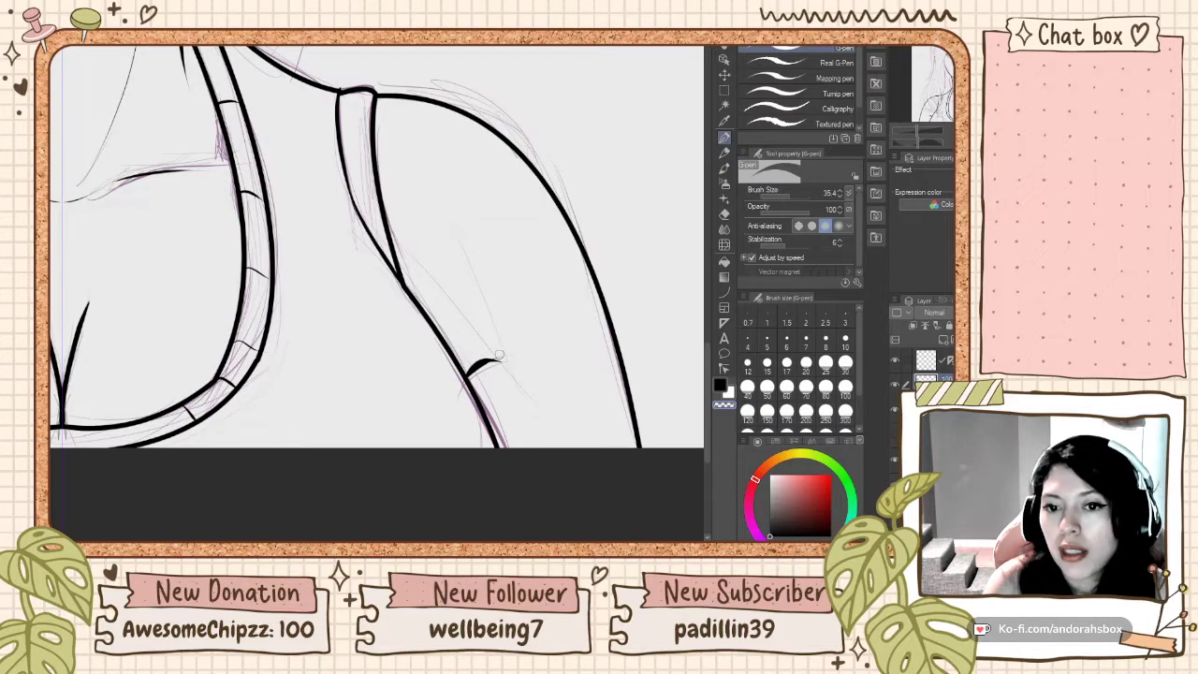
left_click(718, 385)
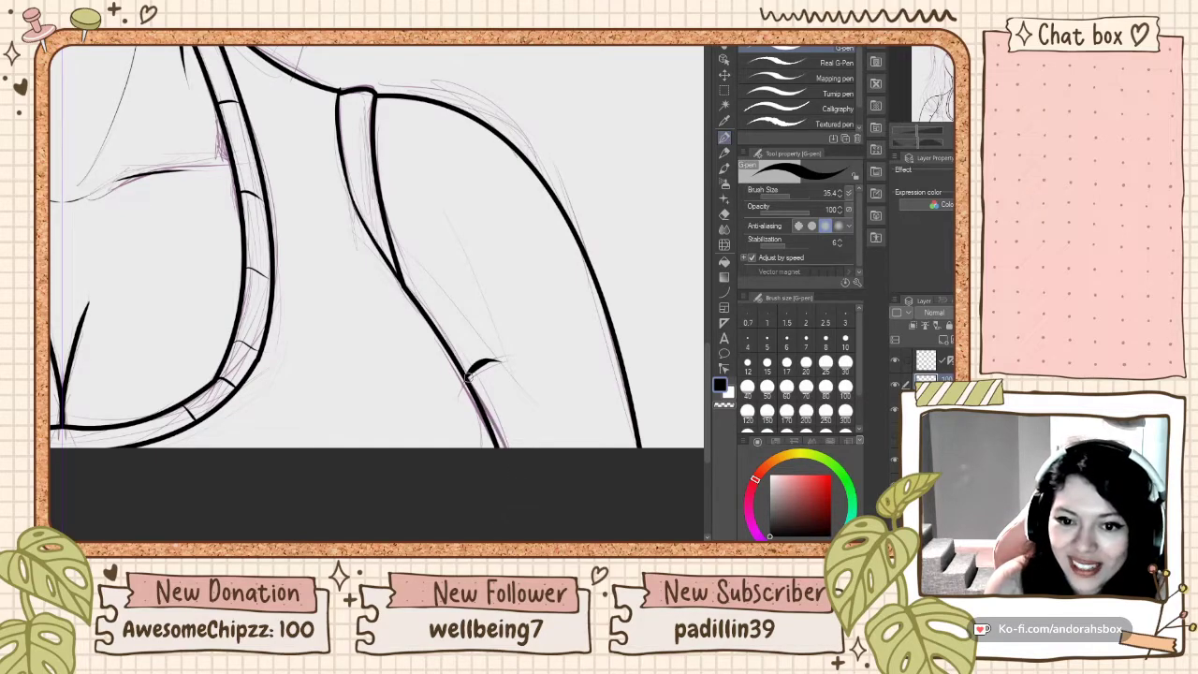
left_click_drag(467, 375, 507, 447)
left_click_drag(477, 395, 505, 448)
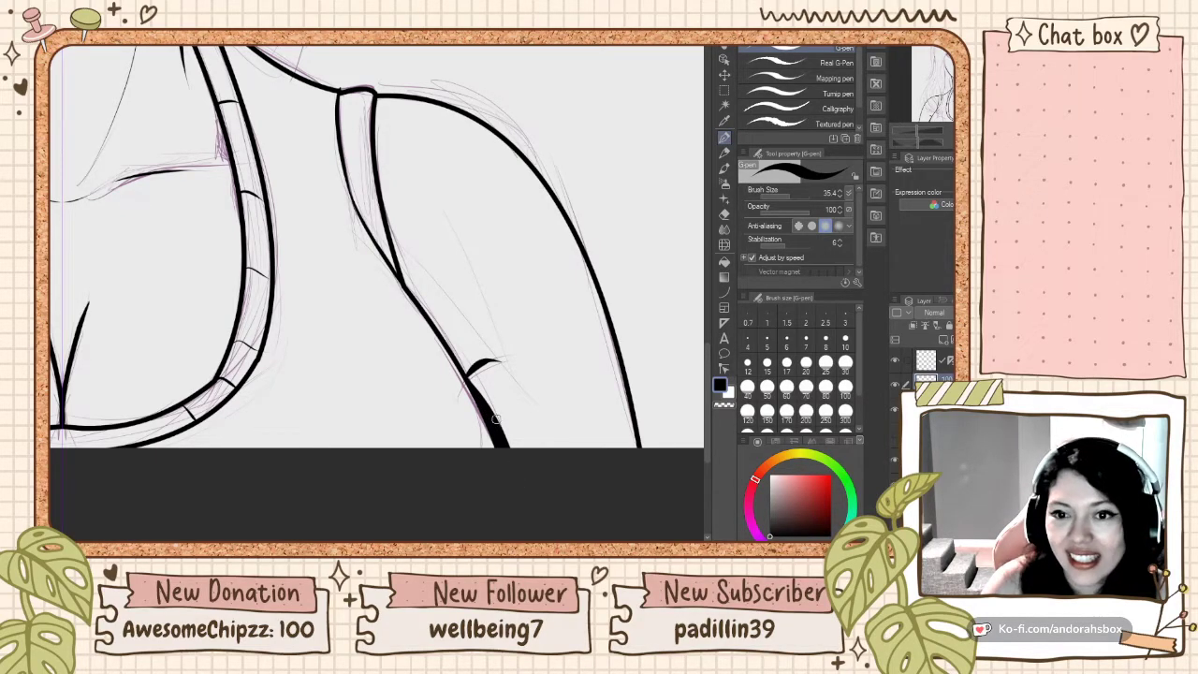
Step: Examine the inked shoulders, neckline and underarm lines against the whole portrait
scroll(501, 384, "down", 5)
scroll(449, 337, "up", 2)
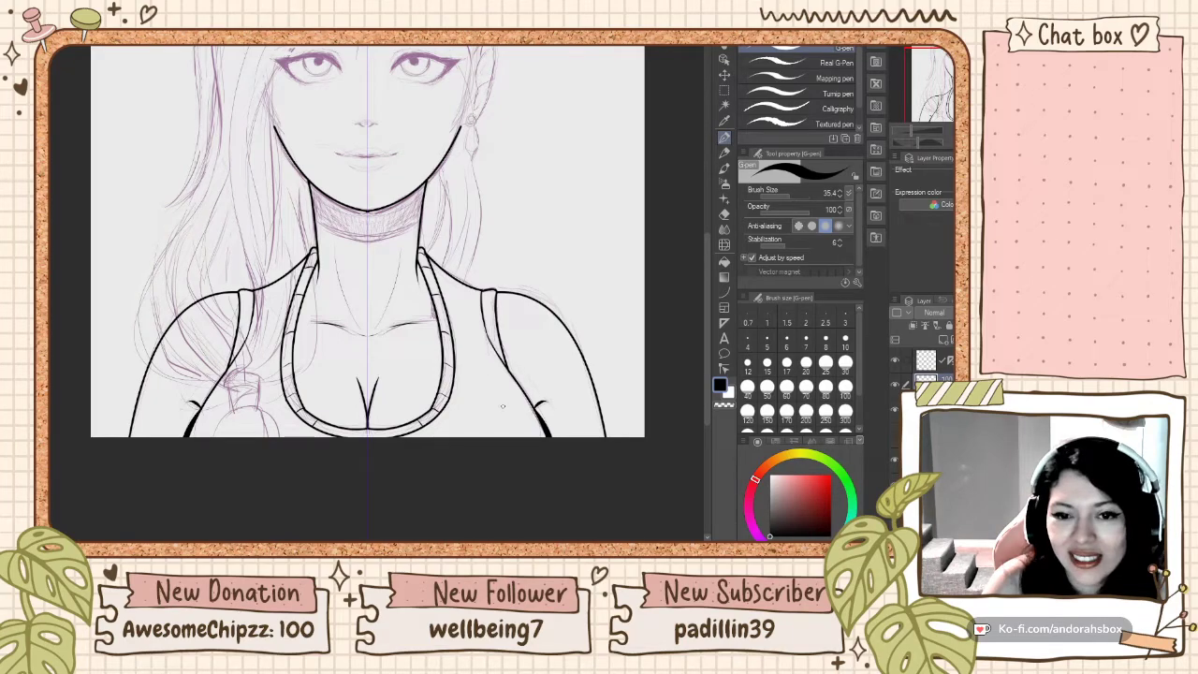
scroll(501, 404, "down", 3)
scroll(444, 323, "up", 5)
scroll(443, 330, "down", 5)
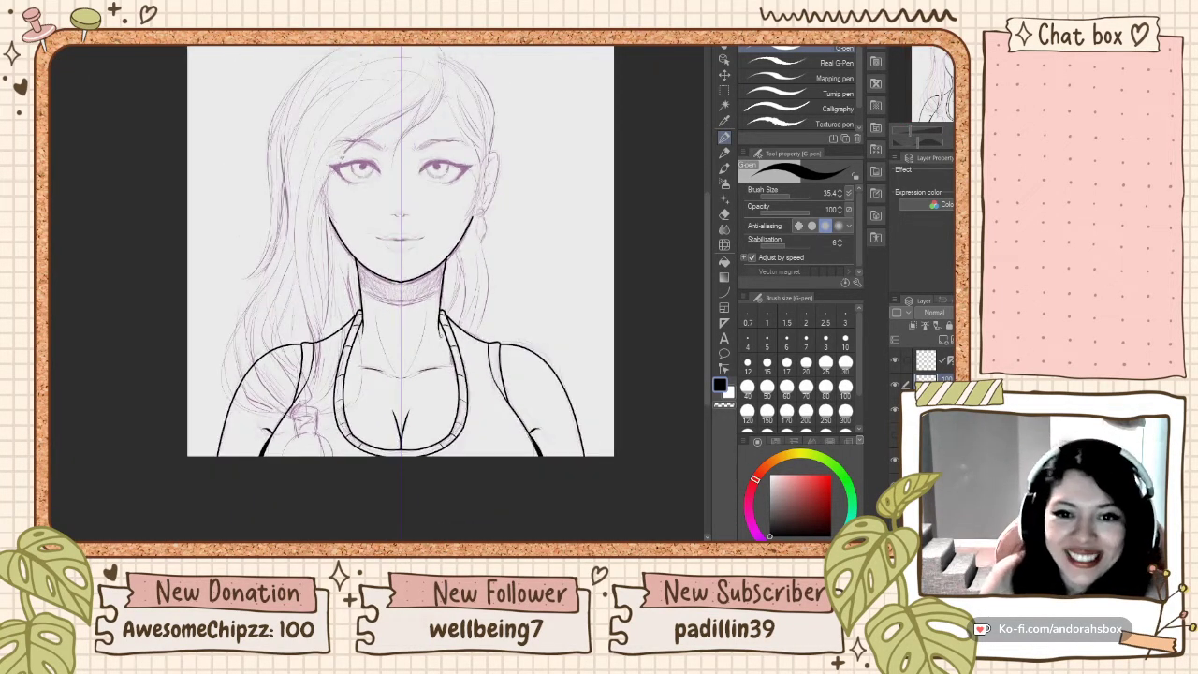
scroll(379, 293, "up", 2)
scroll(380, 293, "down", 1)
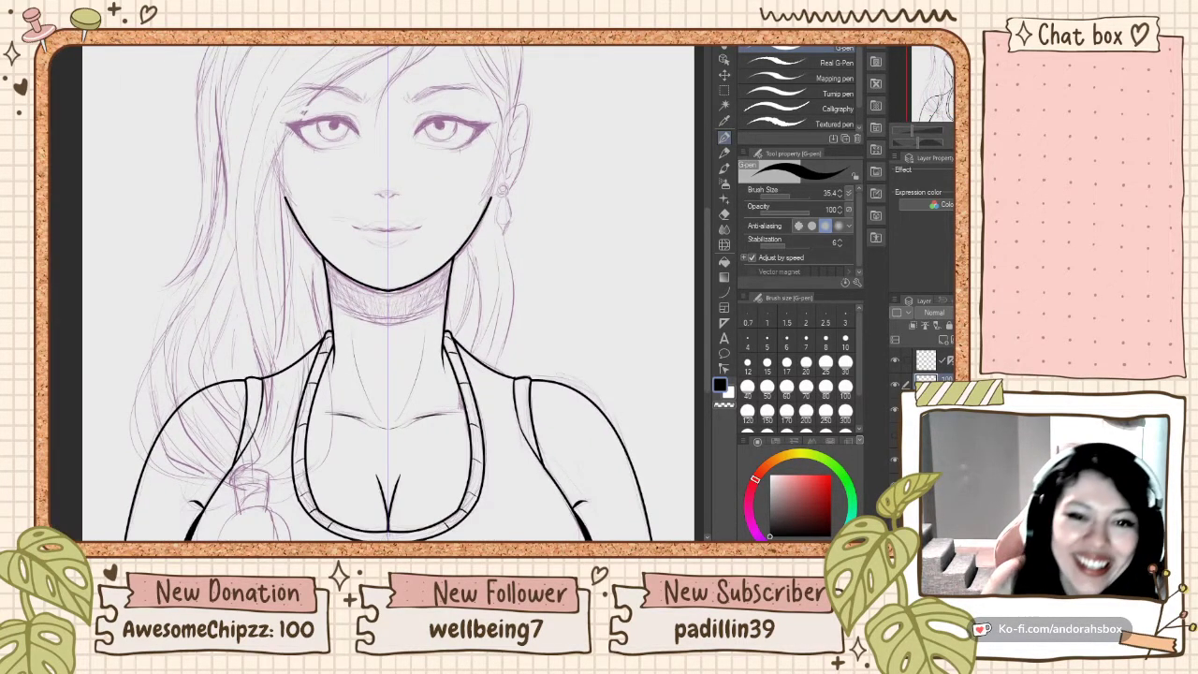
scroll(494, 239, "up", 1)
scroll(494, 239, "down", 2)
scroll(494, 238, "up", 2)
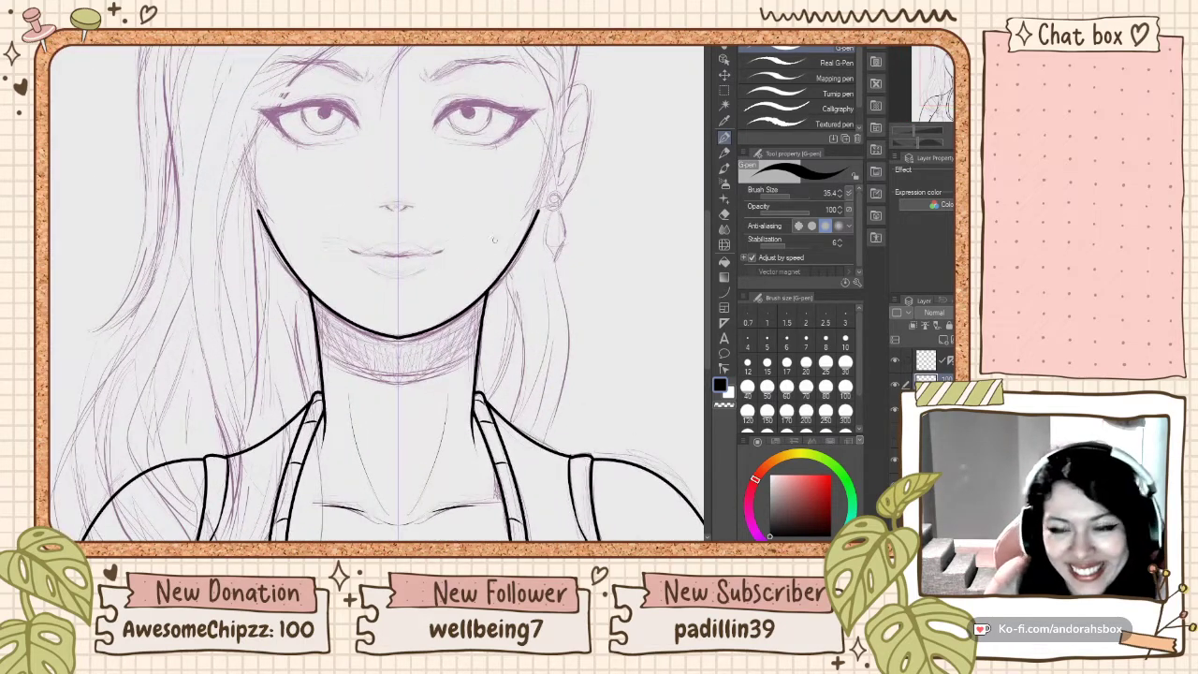
Step: Draw the lower edge of the neck shadow under the chin with mirrored size 20 curves, redoing the first attempt lower down
left_click(723, 292)
scroll(461, 303, "up", 1)
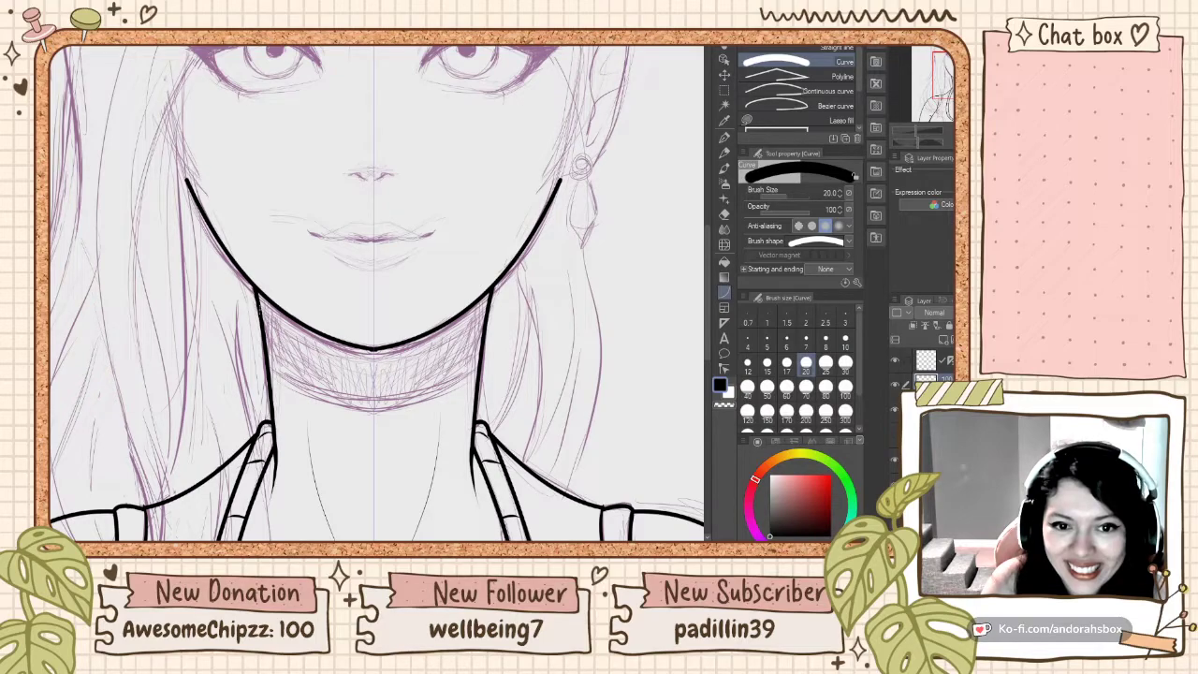
left_click_drag(260, 310, 370, 380)
left_click(328, 379)
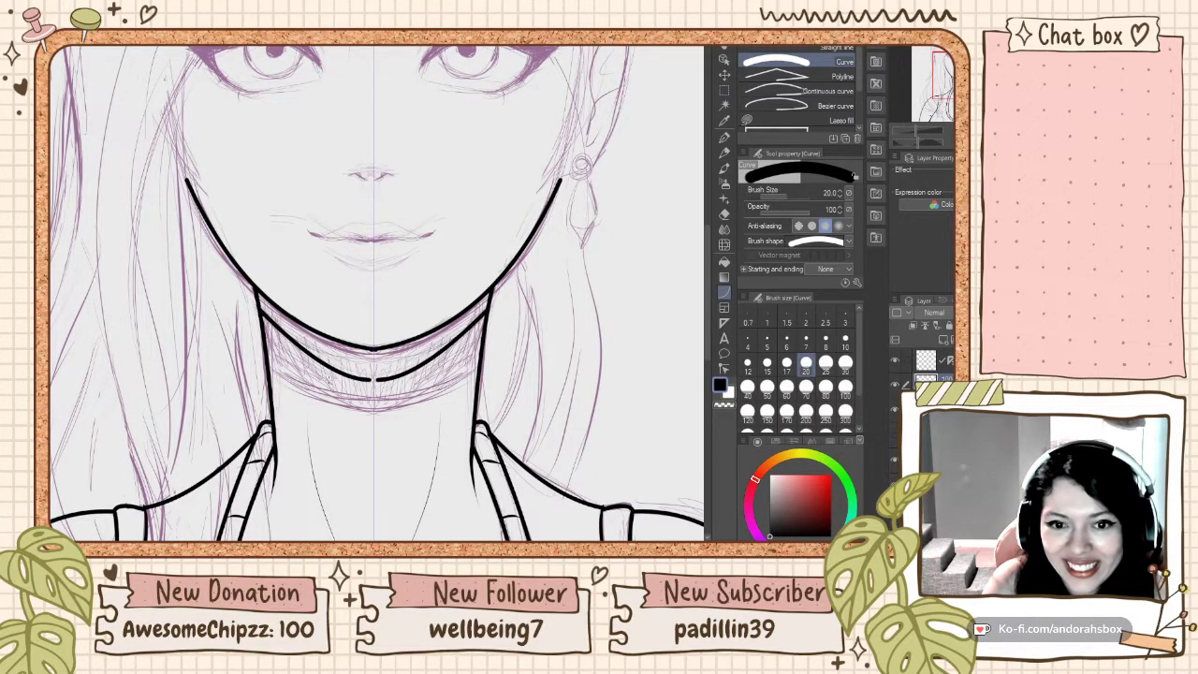
key("ctrl+z")
left_click_drag(267, 342, 373, 404)
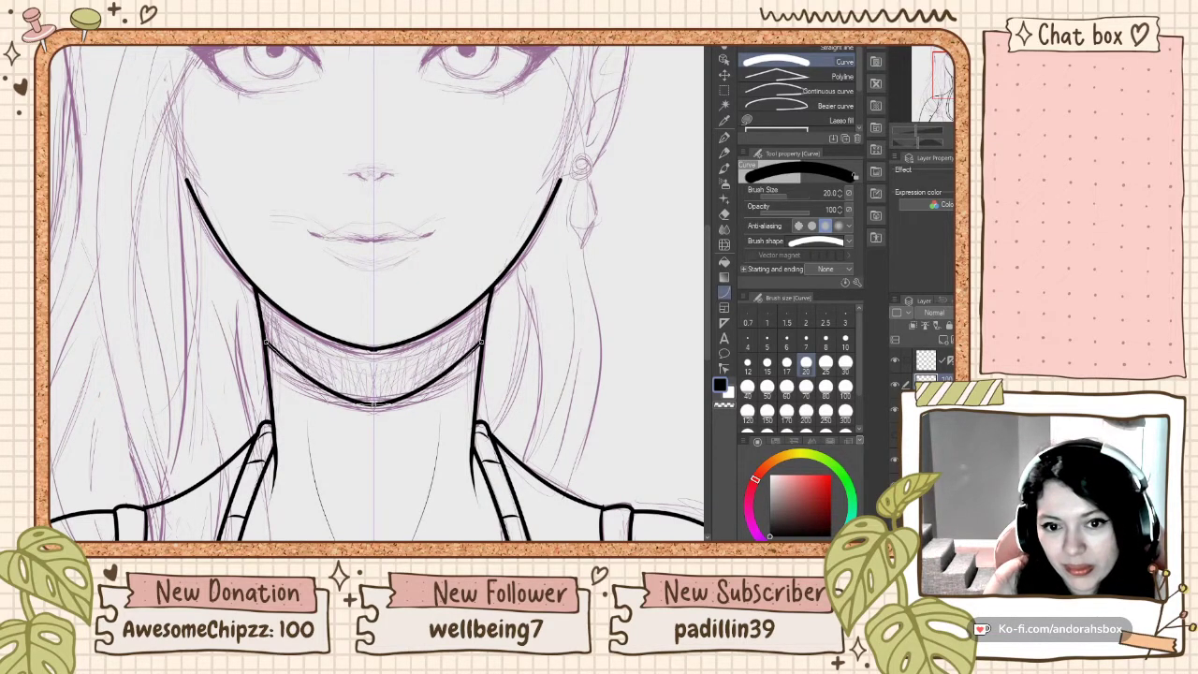
left_click(309, 395)
Step: Fill the shadow area between the jawline and the neck curve with solid black, referring only to the editing layer
scroll(379, 309, "down", 3)
scroll(379, 308, "down", 2)
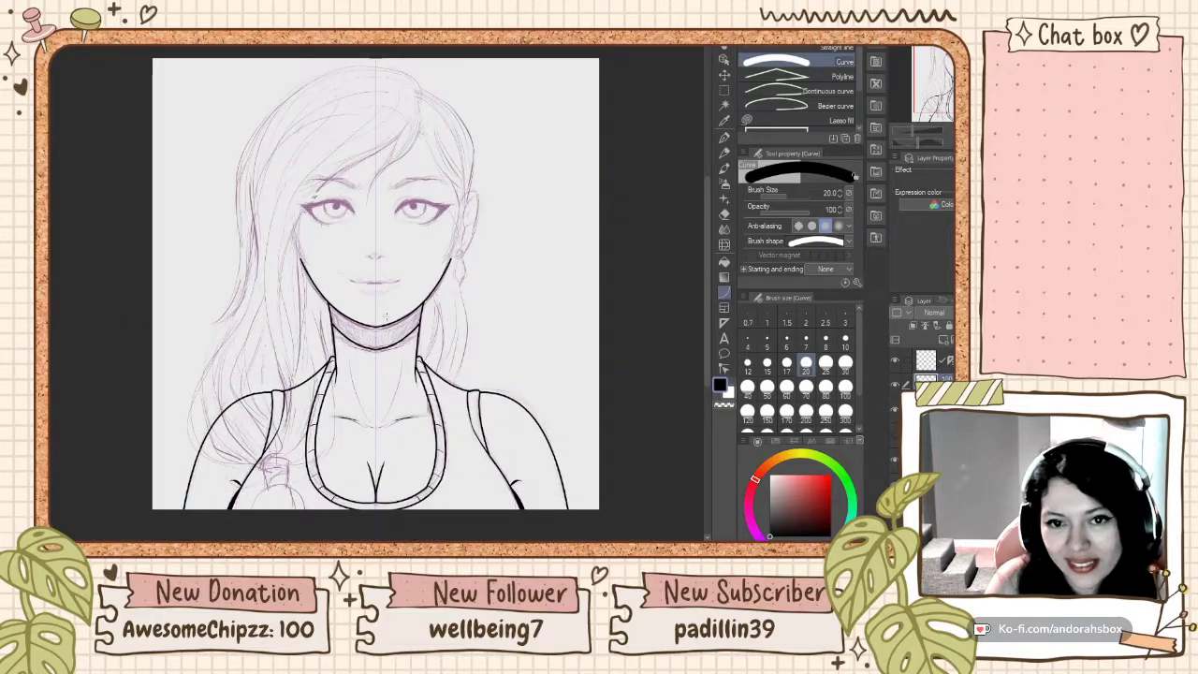
scroll(379, 309, "up", 4)
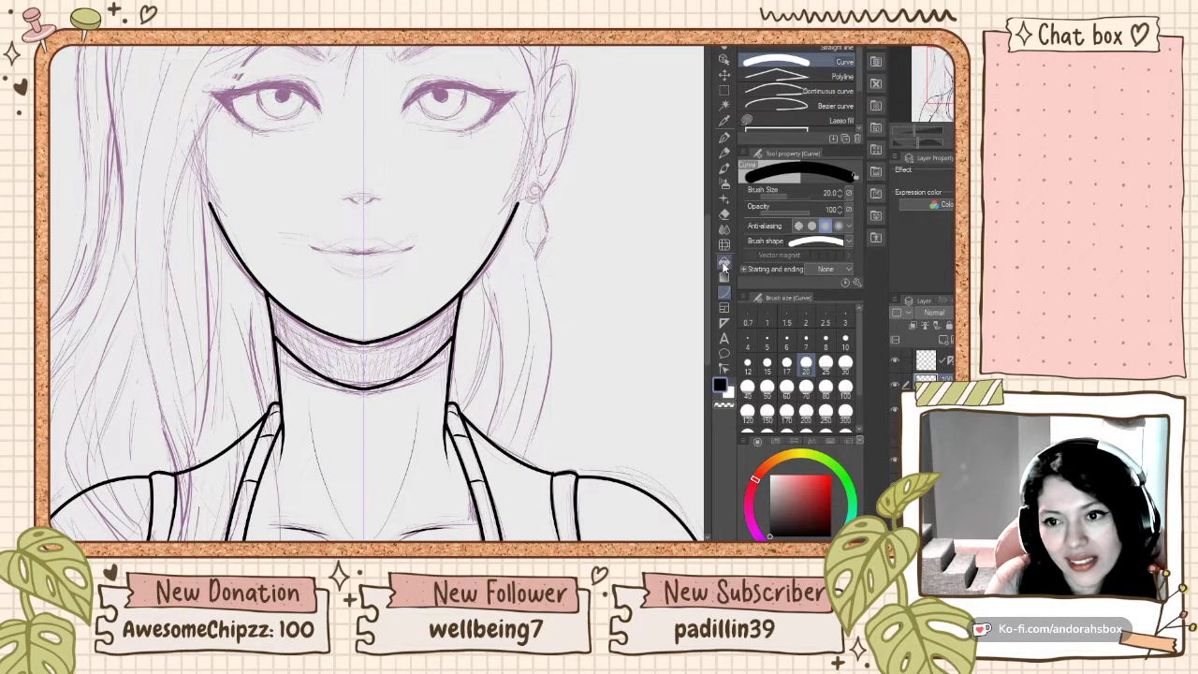
left_click(723, 262)
left_click(356, 356)
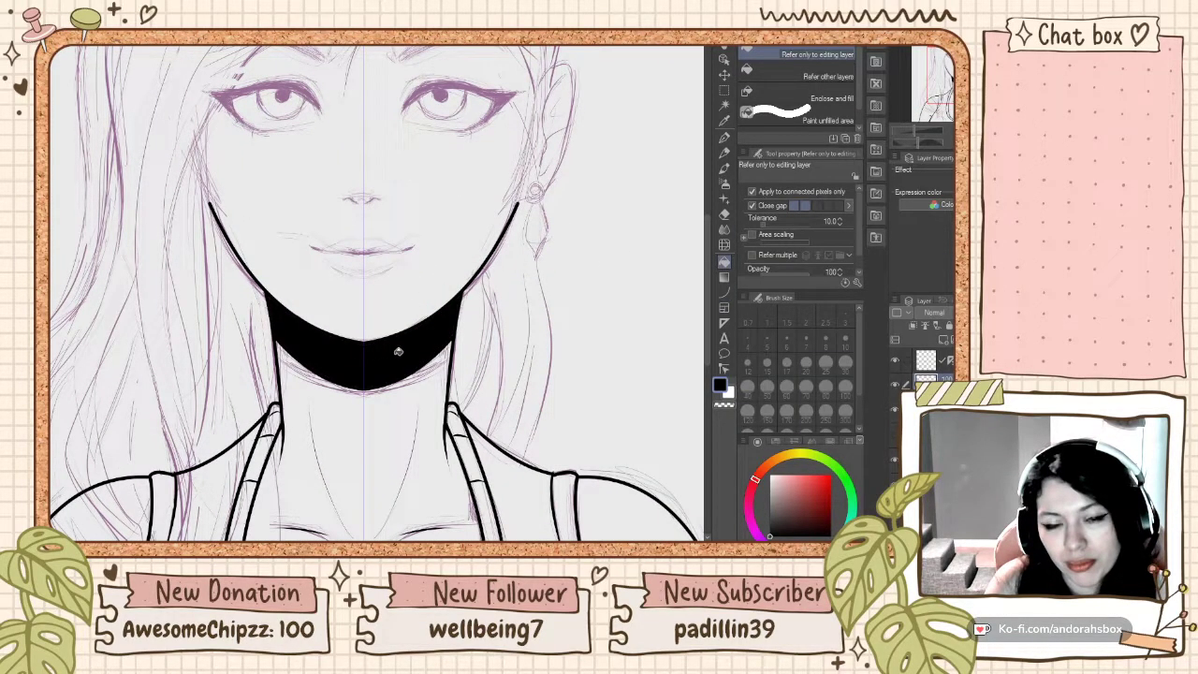
scroll(397, 350, "down", 3)
scroll(397, 350, "up", 2)
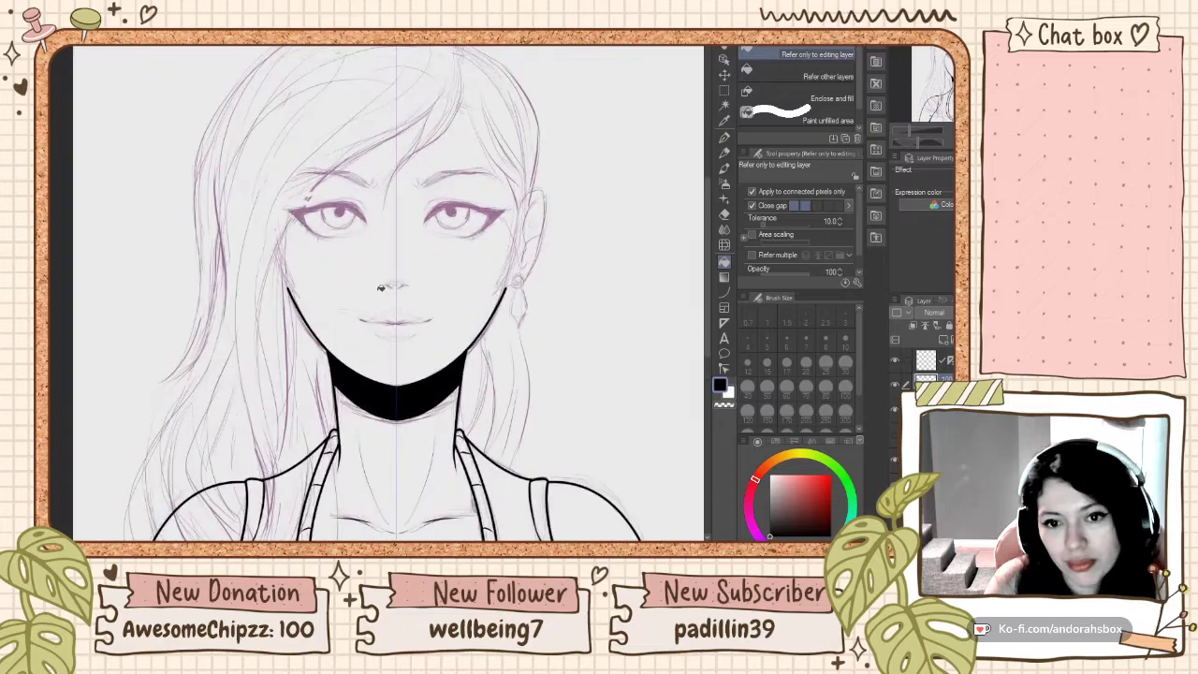
Step: Try short mirrored G-pen strokes at the centre of the mouth, and undo them
left_click(725, 137)
scroll(427, 321, "down", 2)
scroll(427, 321, "up", 4)
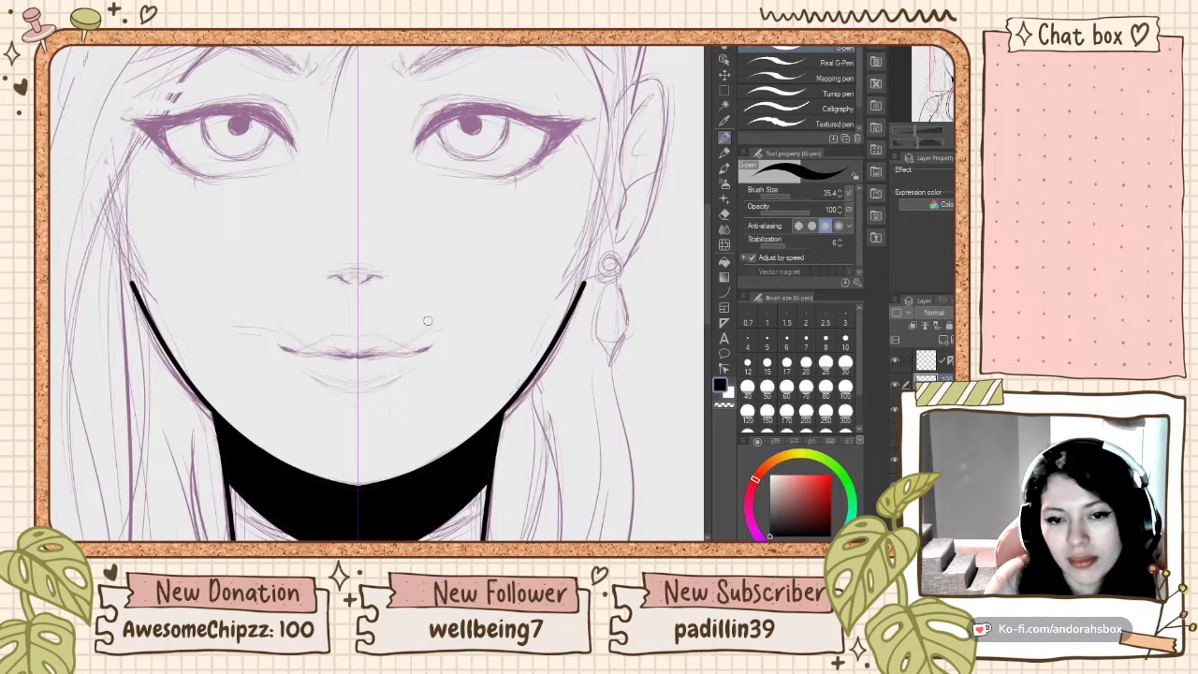
scroll(428, 321, "down", 2)
scroll(416, 300, "up", 3)
scroll(409, 276, "down", 1)
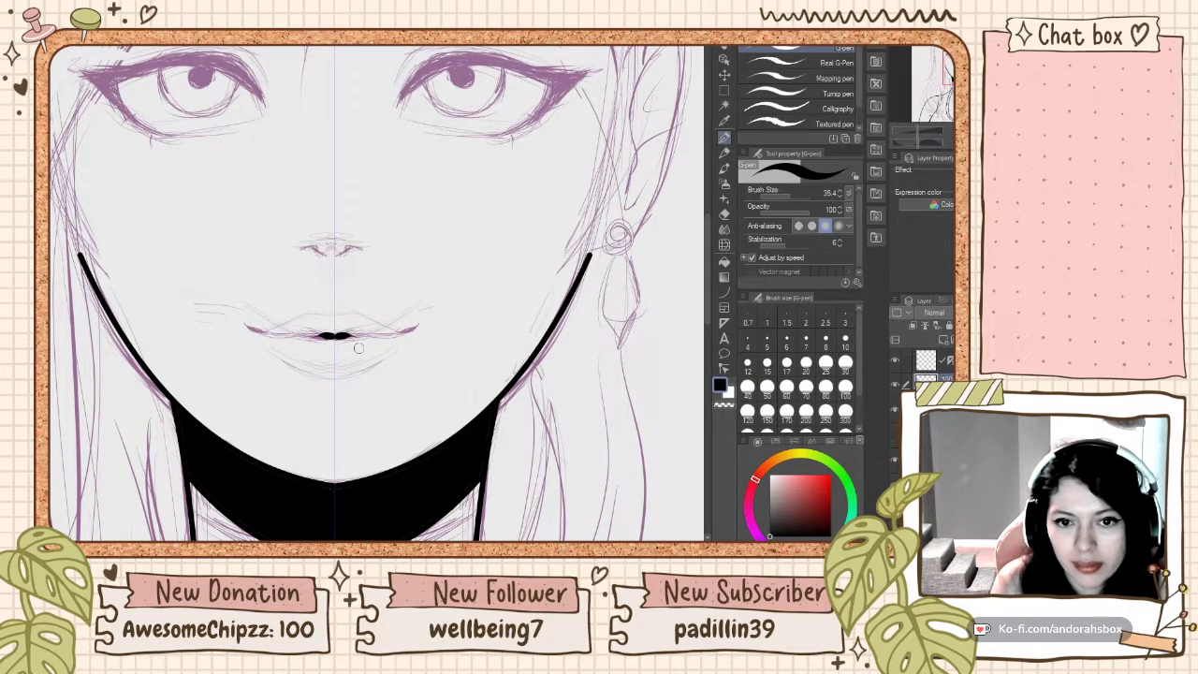
key("ctrl+z")
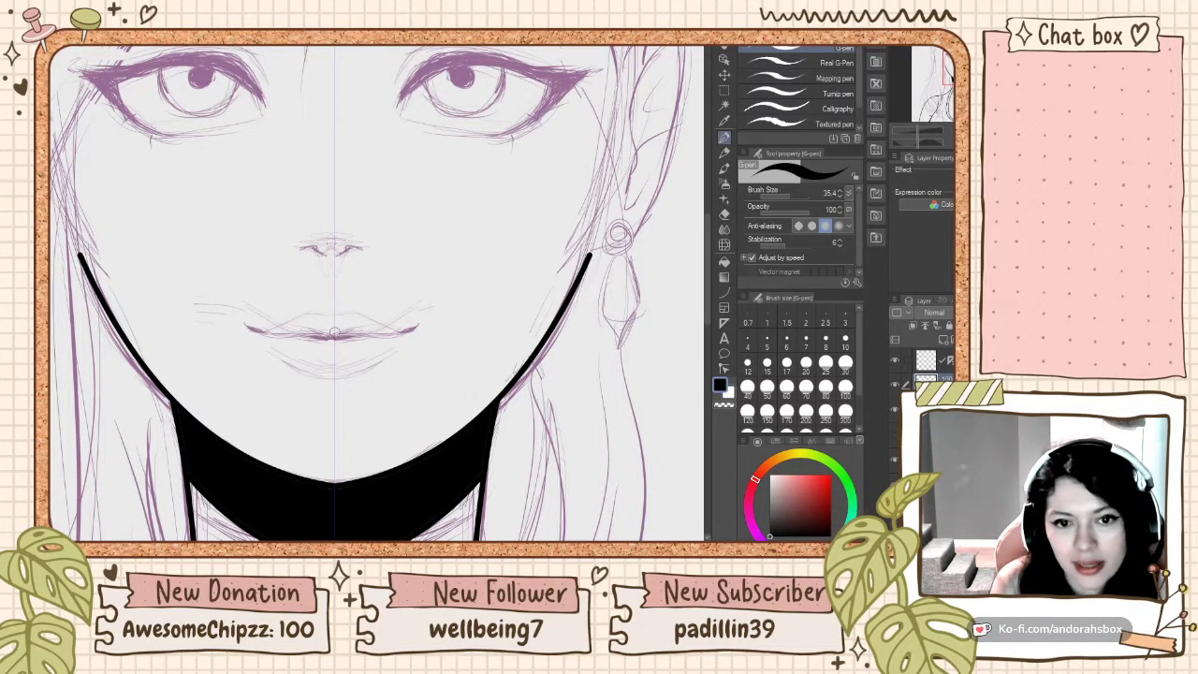
left_click_drag(305, 334, 378, 335)
key("ctrl+z")
key("ctrl+z")
key("ctrl+z")
key("ctrl+z")
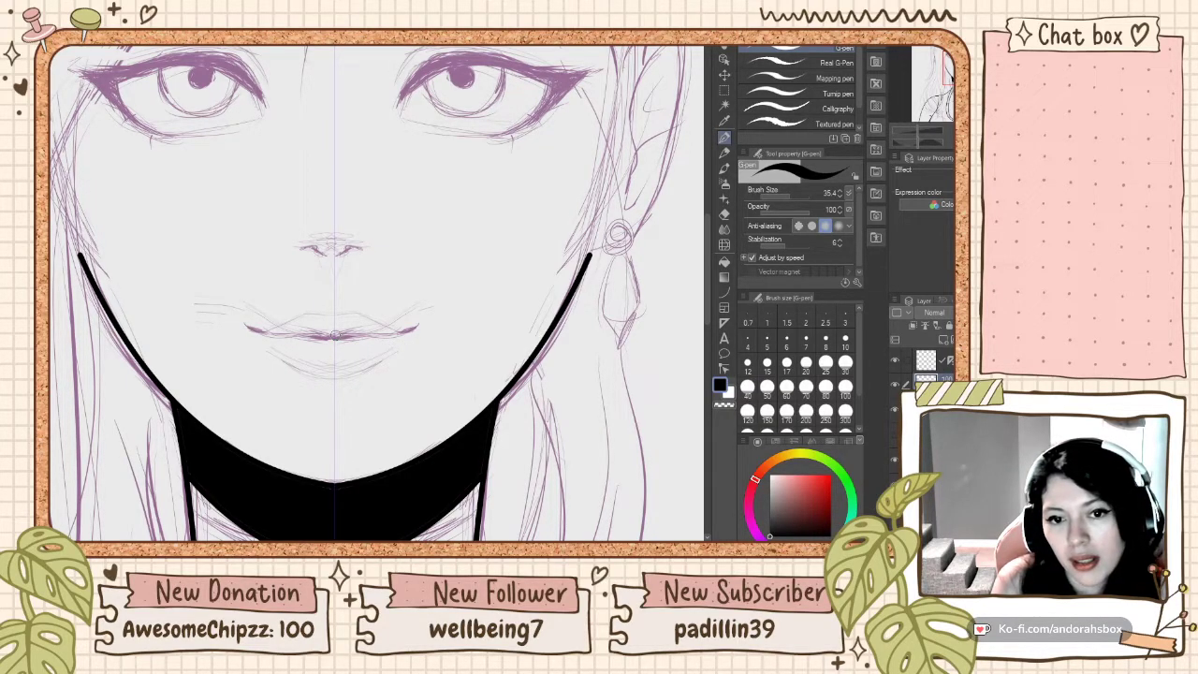
Step: Ink the line between the lips with mirrored tapered G-pen strokes from the centre to the mouth corners, redoing an unsuitable stroke
left_click_drag(290, 334, 364, 334)
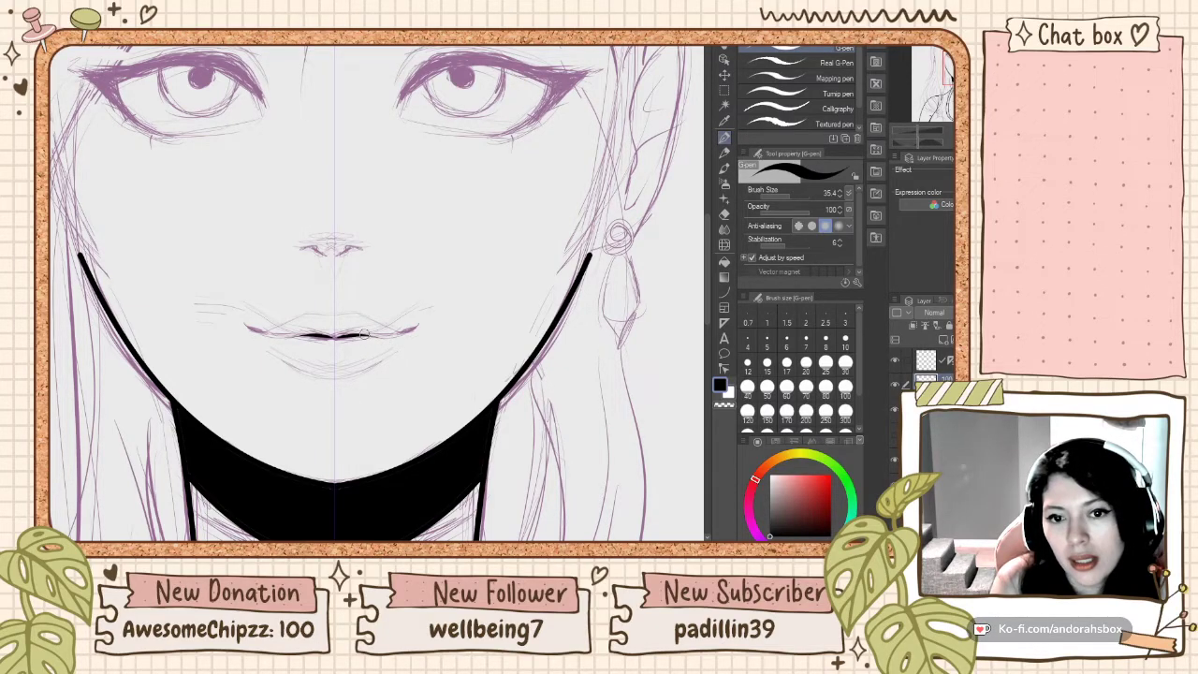
left_click_drag(249, 329, 421, 326)
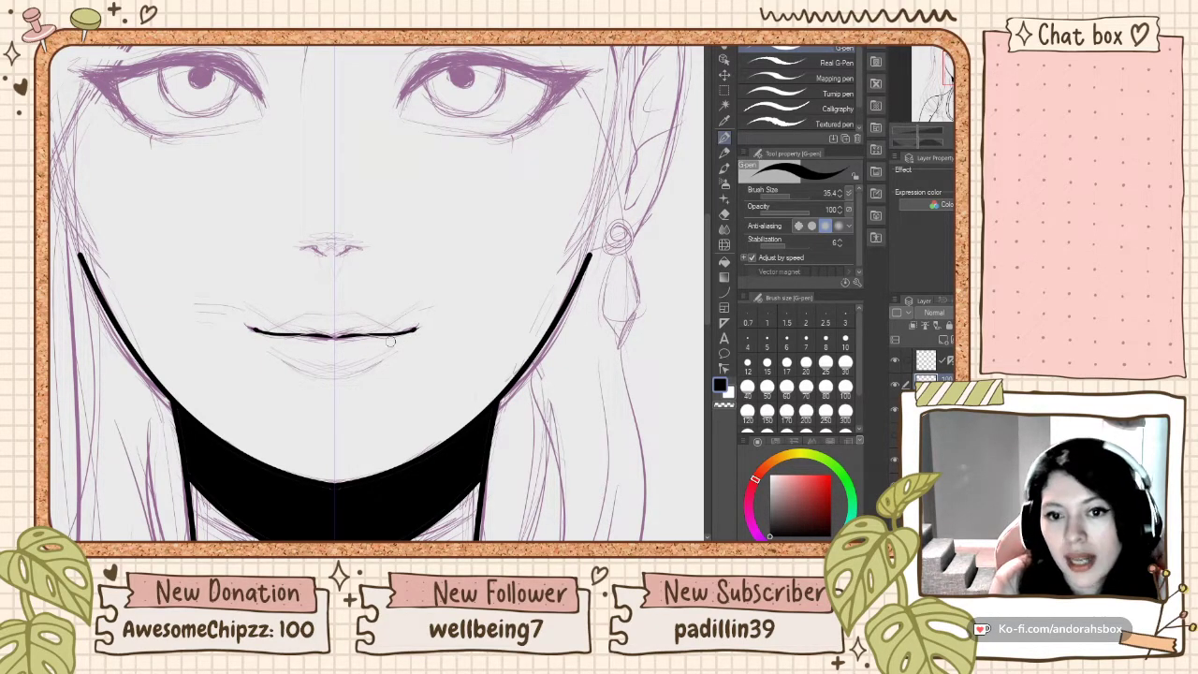
key("ctrl+z")
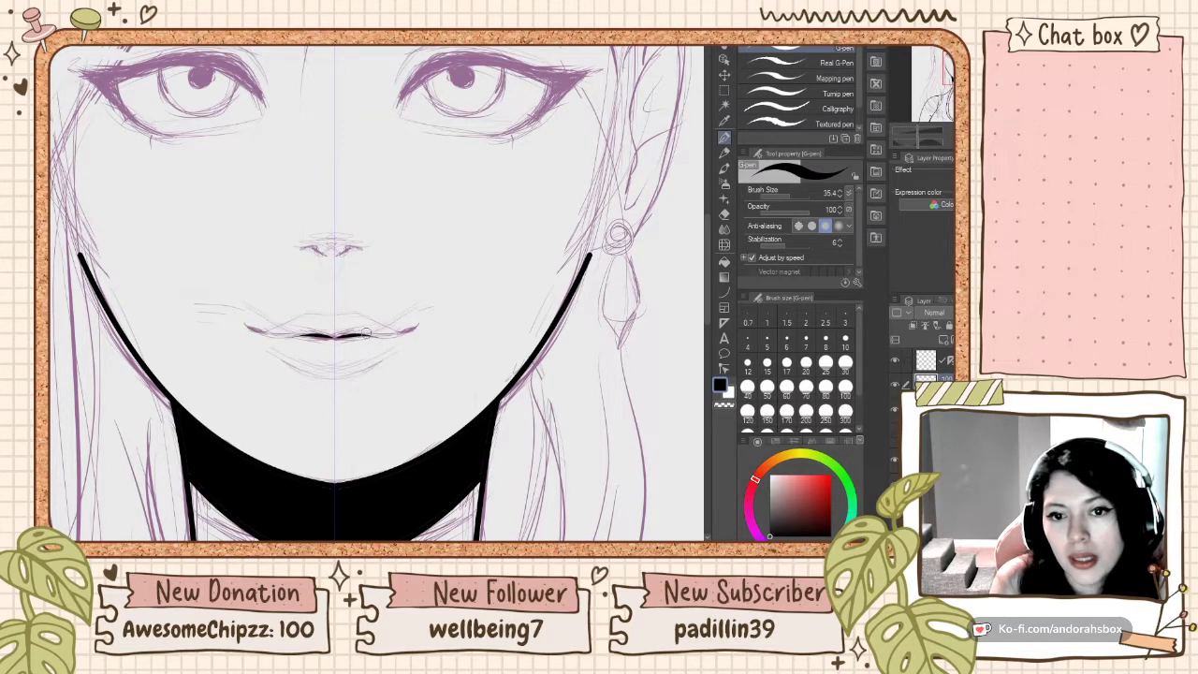
left_click_drag(249, 328, 415, 326)
left_click(410, 328)
key("ctrl+z")
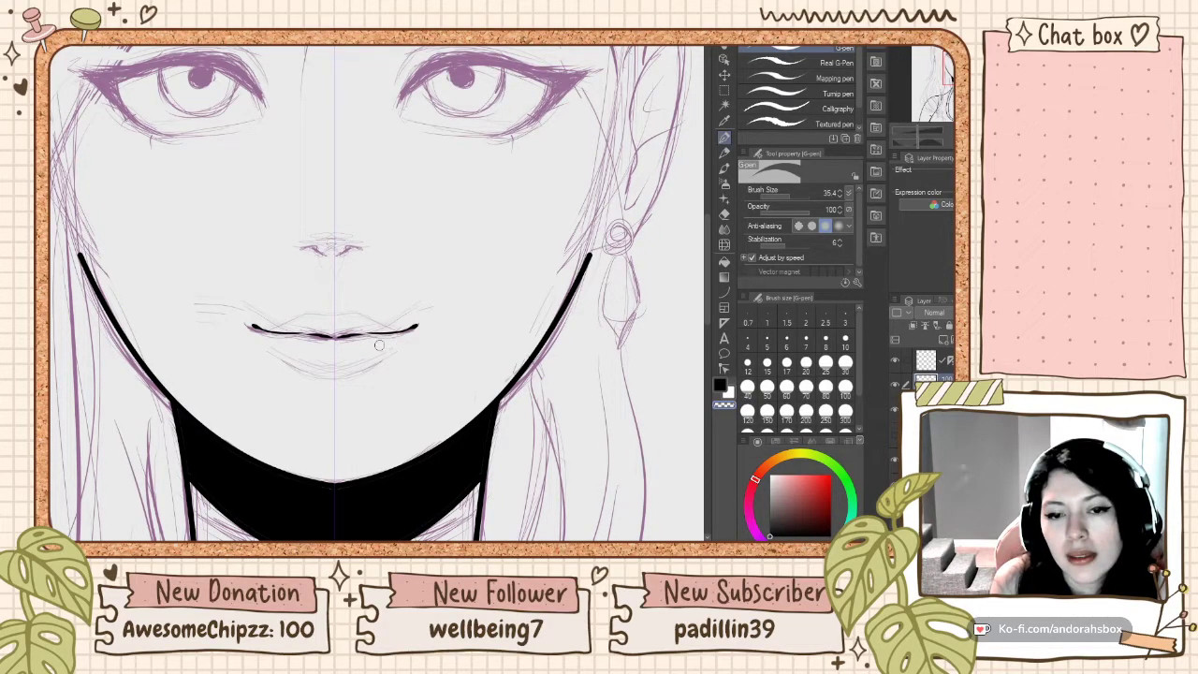
Step: Ink the underside of the lower lip with a thin mirrored black stroke, undoing the heavier attempts
left_click(720, 386)
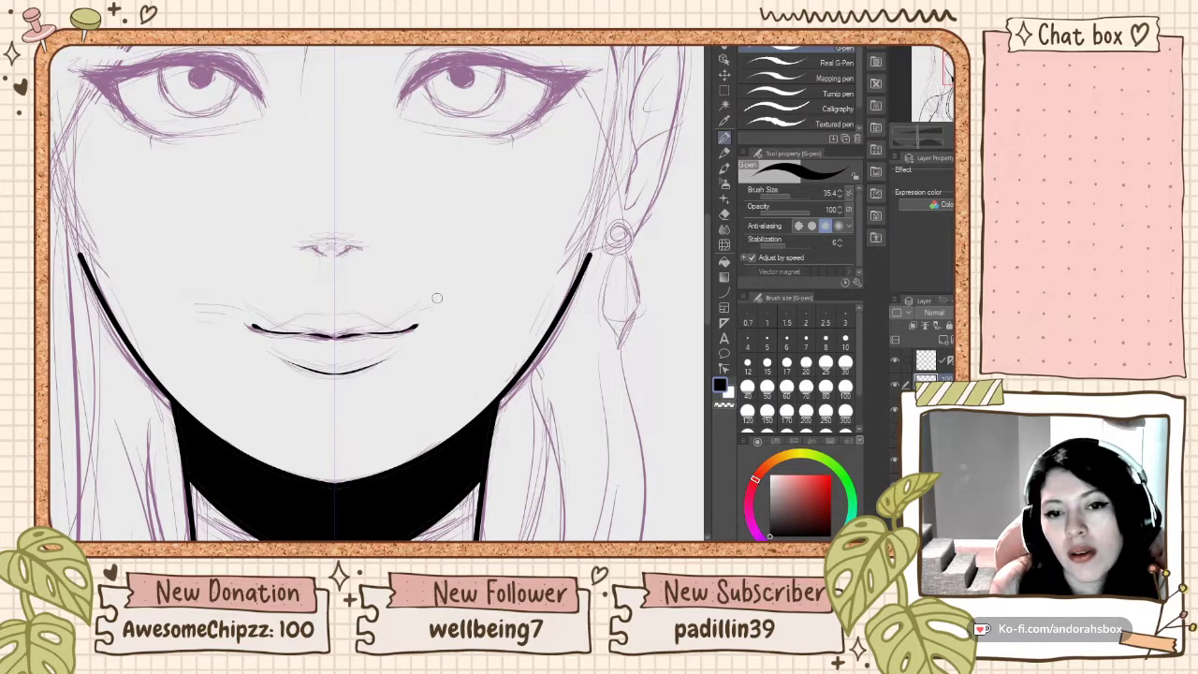
left_click_drag(302, 367, 378, 360)
key("ctrl+z")
key("ctrl+z")
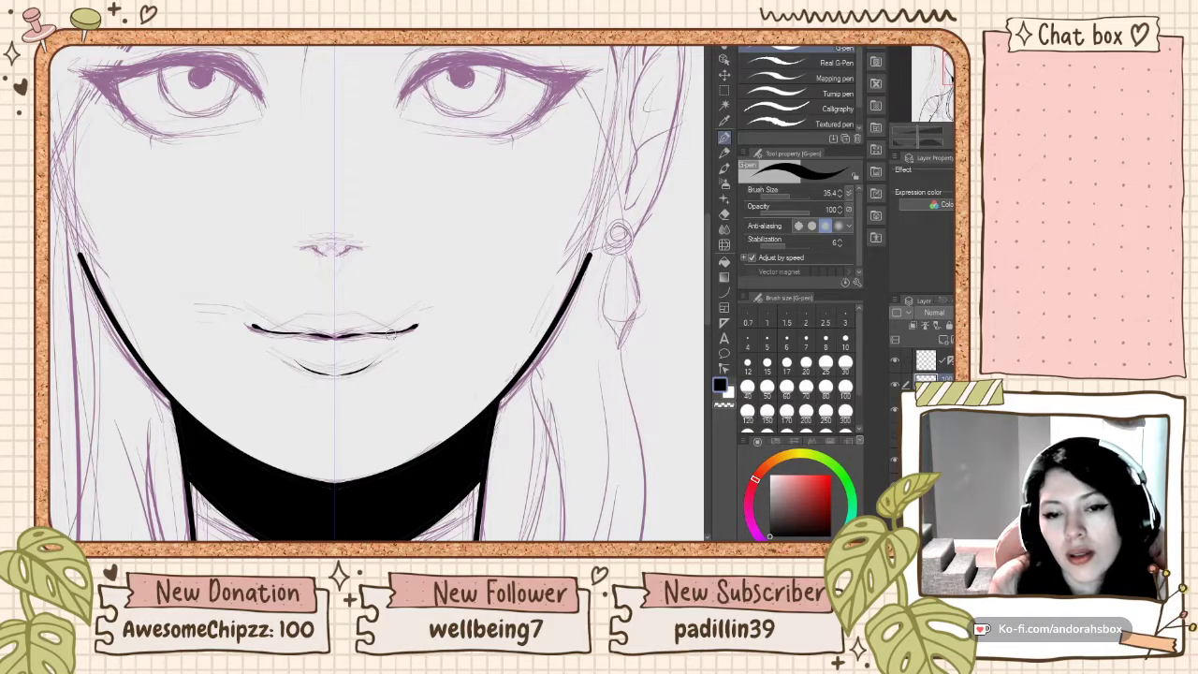
key("ctrl+z")
left_click_drag(301, 371, 376, 364)
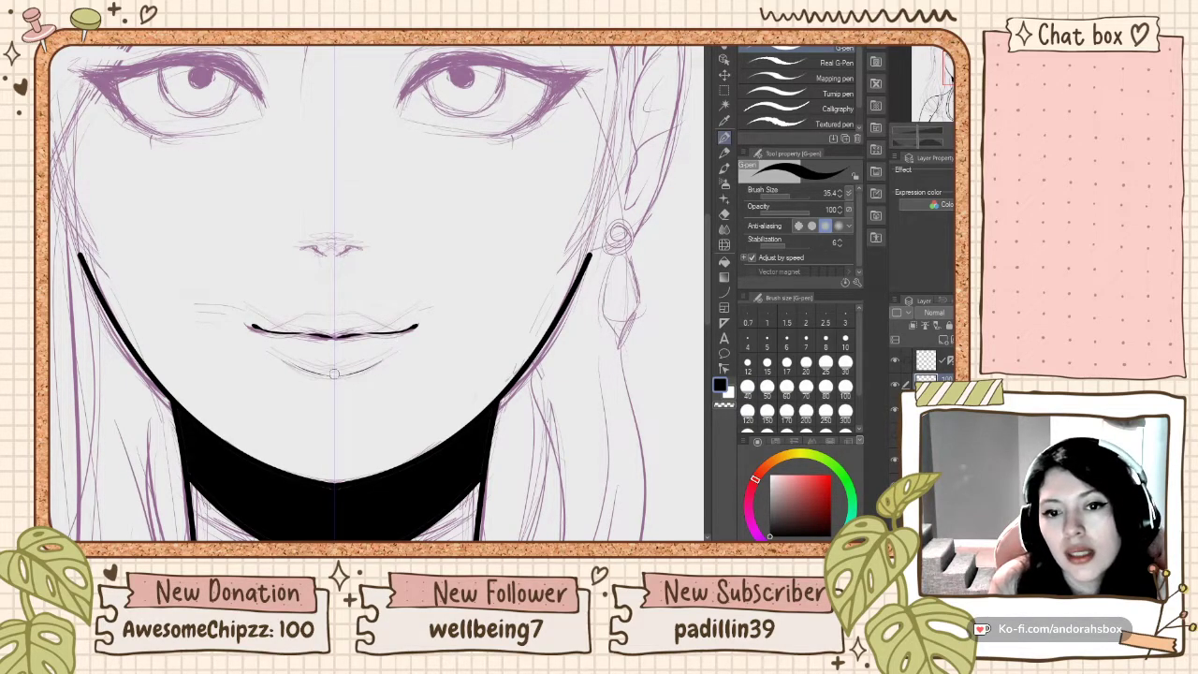
Step: Ink the upper lip outline with mirrored tapered strokes from the centre peaks toward the mouth corners, and add the nostrils
scroll(375, 325, "down", 3)
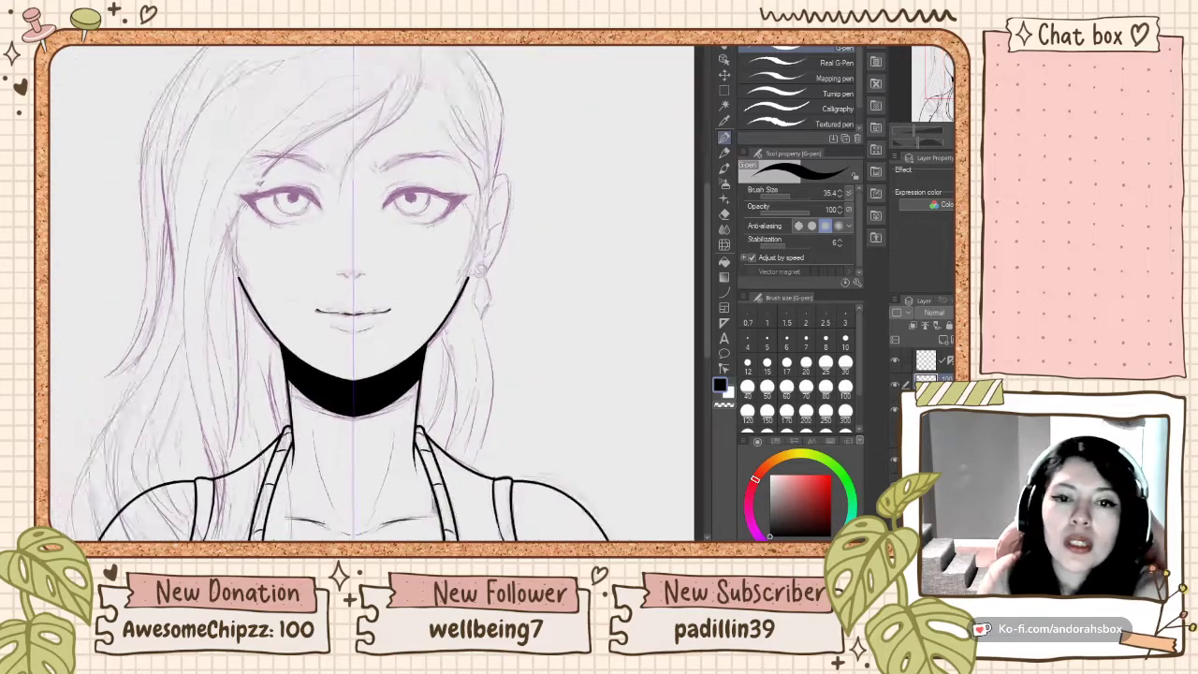
scroll(372, 309, "up", 2)
scroll(372, 309, "up", 2)
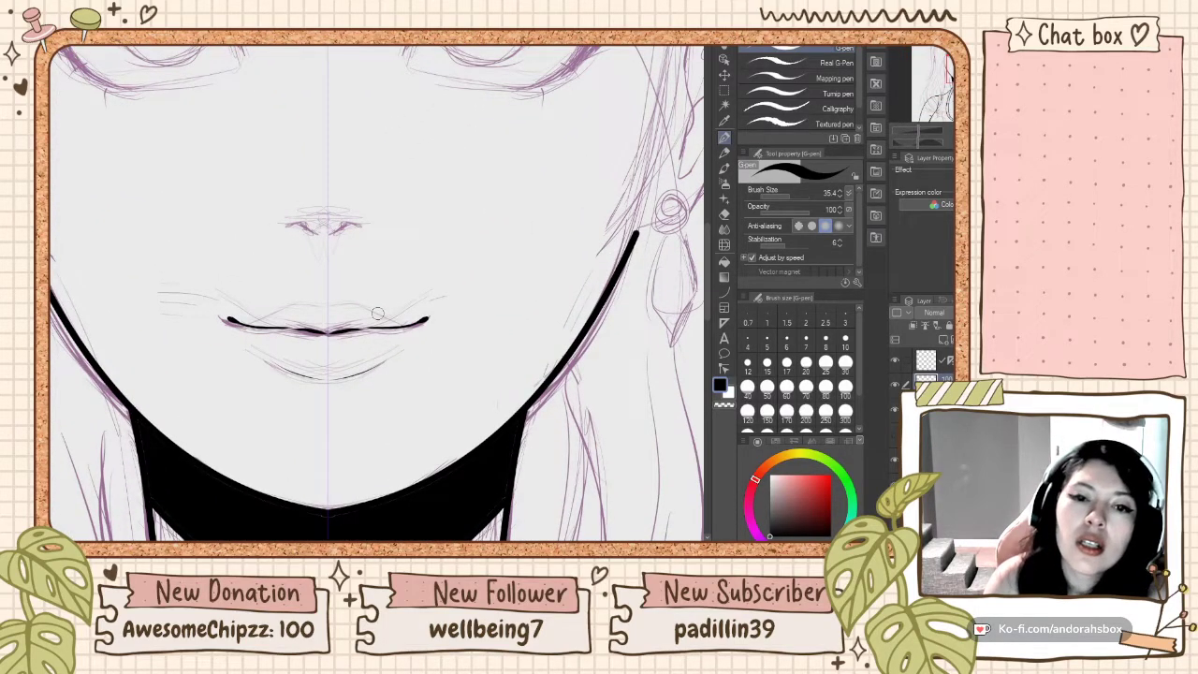
left_click_drag(304, 305, 355, 302)
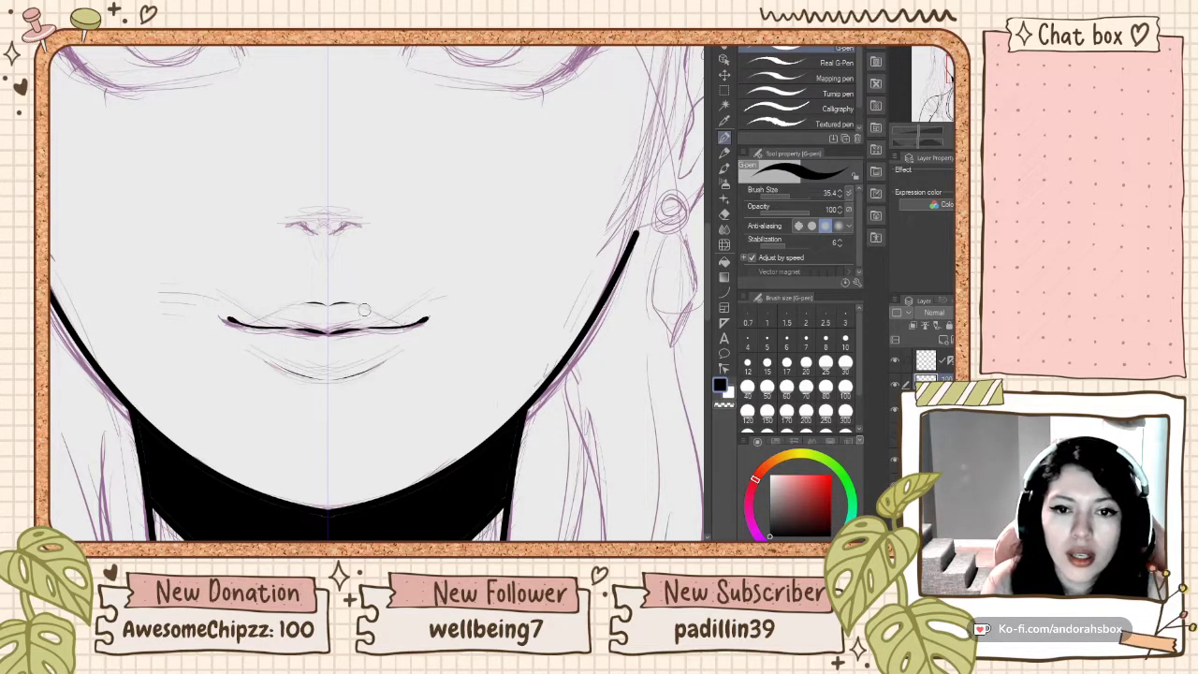
left_click_drag(252, 323, 309, 304)
left_click_drag(356, 304, 404, 319)
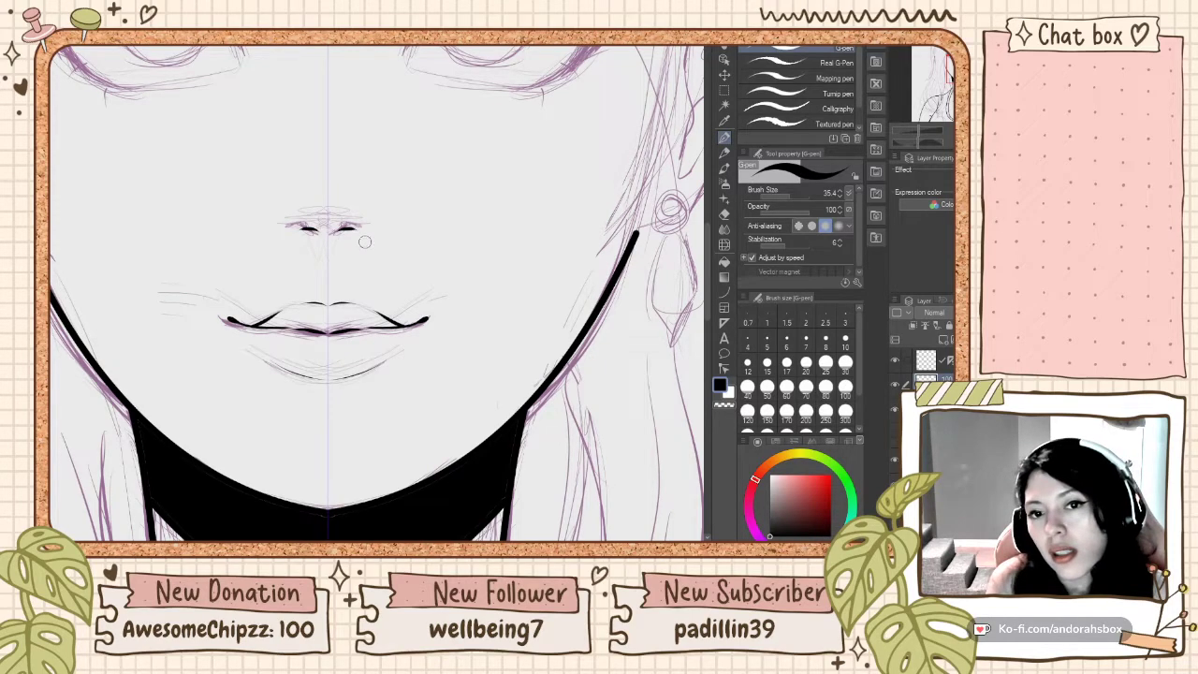
Step: Refine the mirrored nostril strokes beneath the tip of the nose
left_click_drag(342, 232, 361, 225)
key("ctrl+z")
key("ctrl+z")
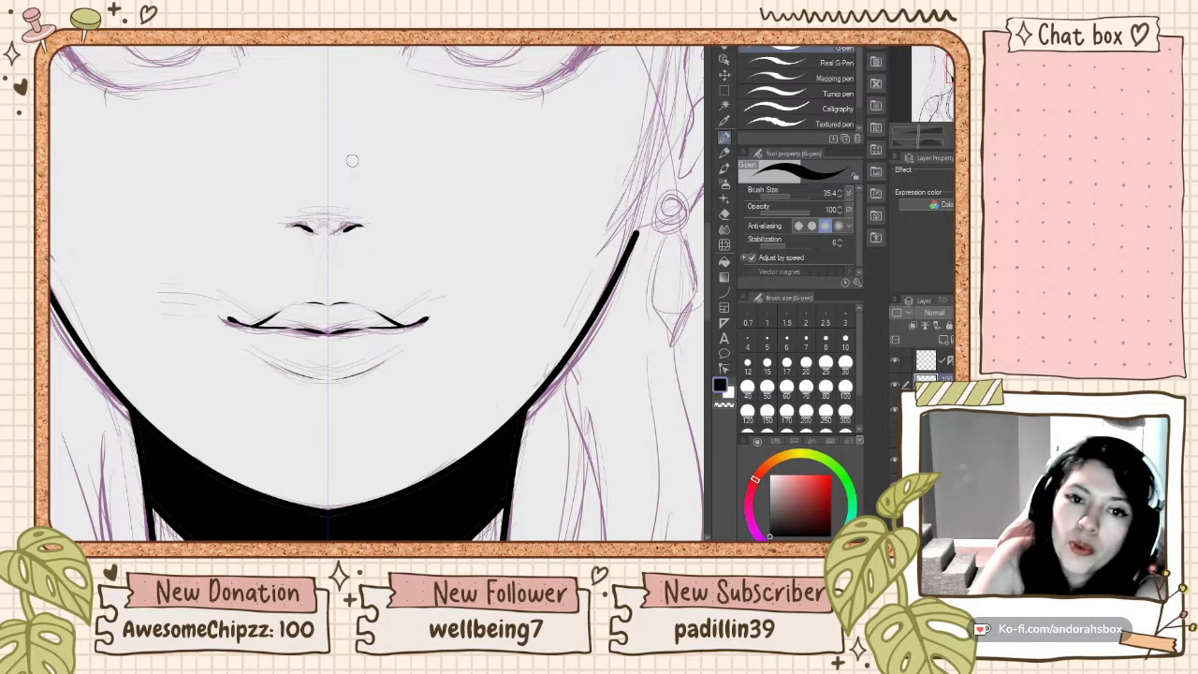
Step: Review the inked jaw, lips and nose against the whole portrait sketch
scroll(393, 172, "down", 6)
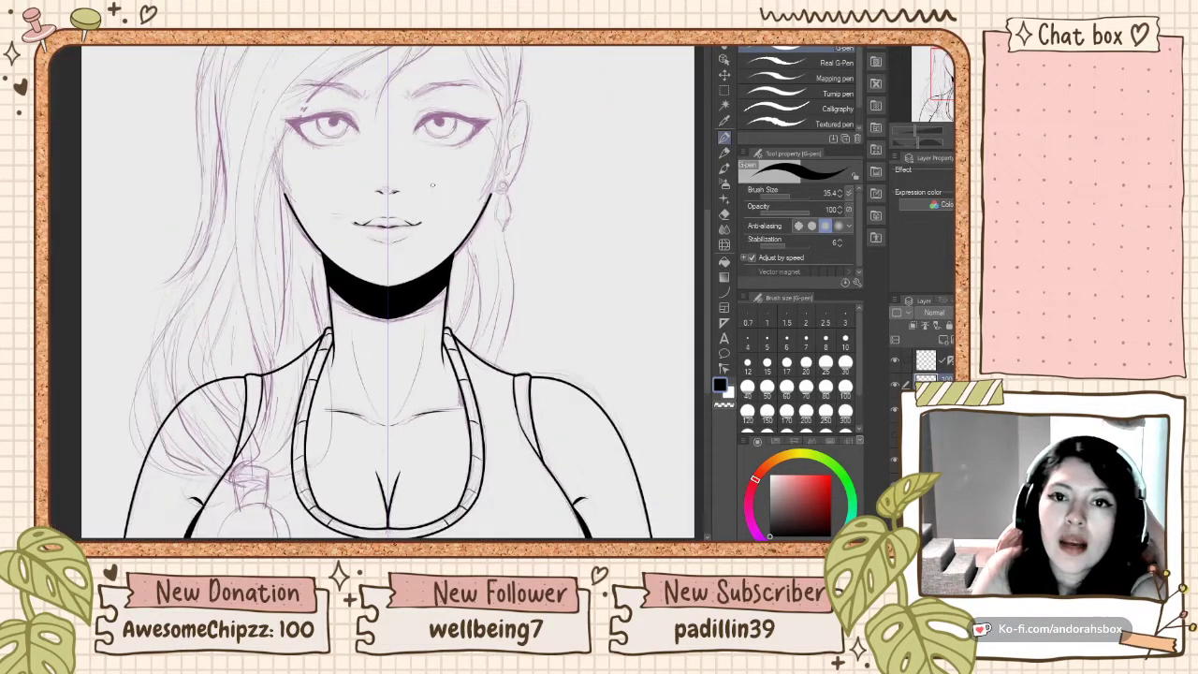
scroll(424, 94, "up", 2)
scroll(422, 95, "up", 4)
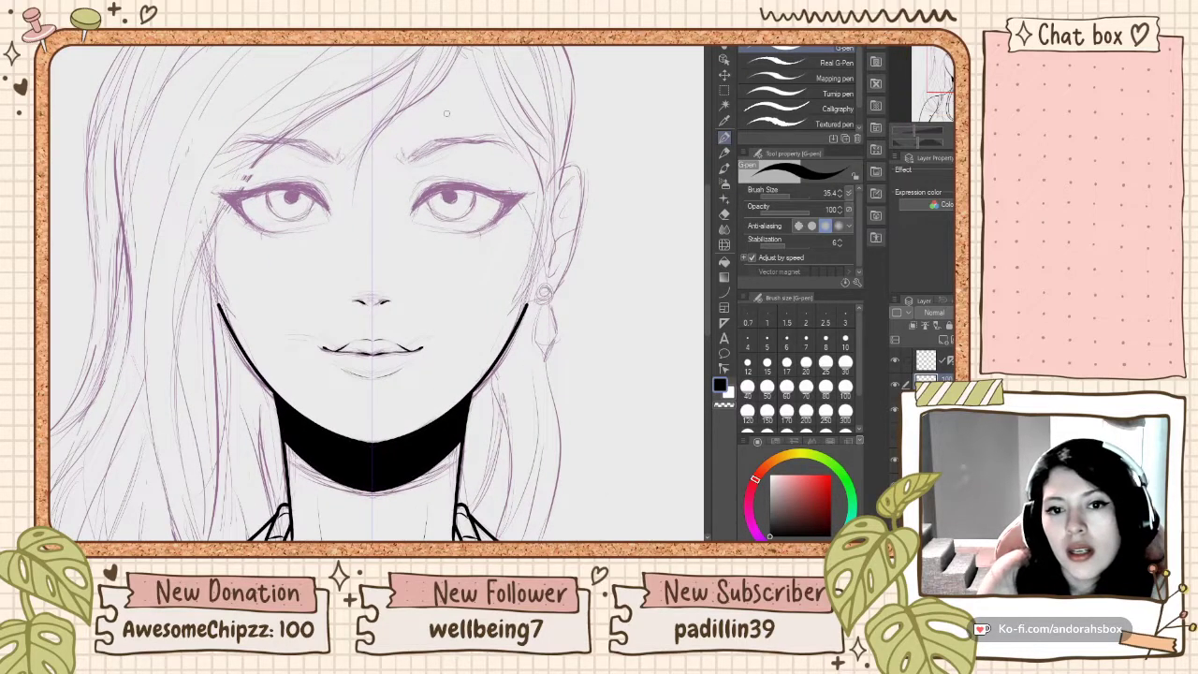
scroll(455, 123, "up", 2)
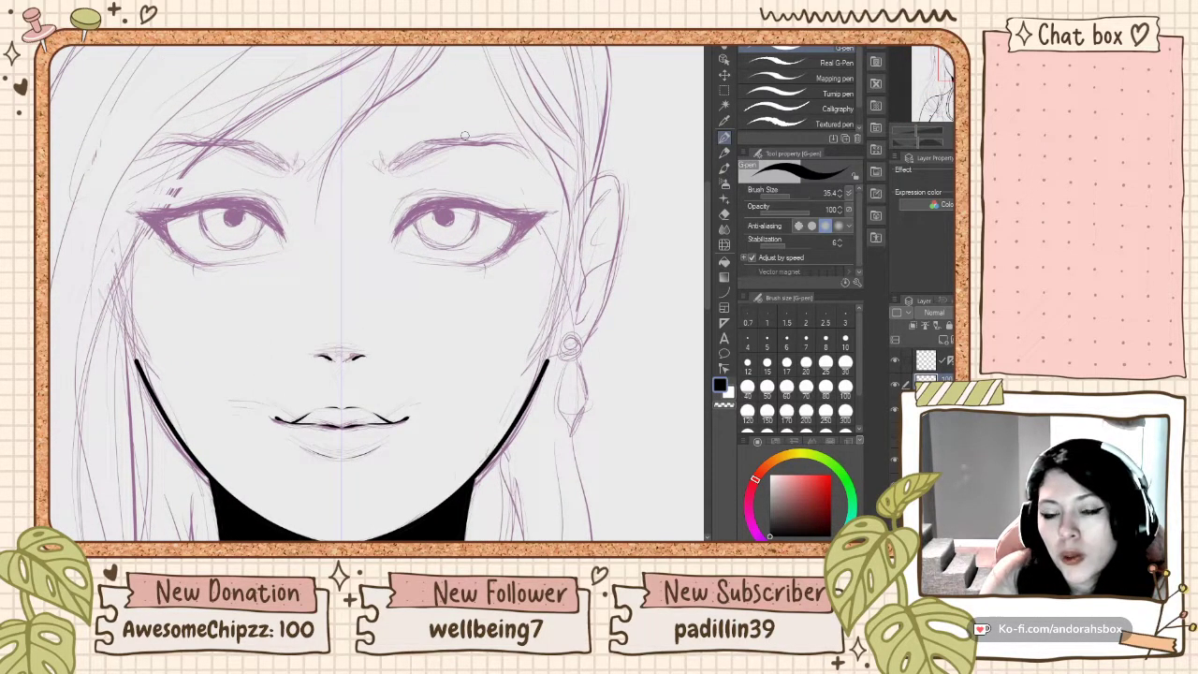
scroll(465, 136, "down", 1)
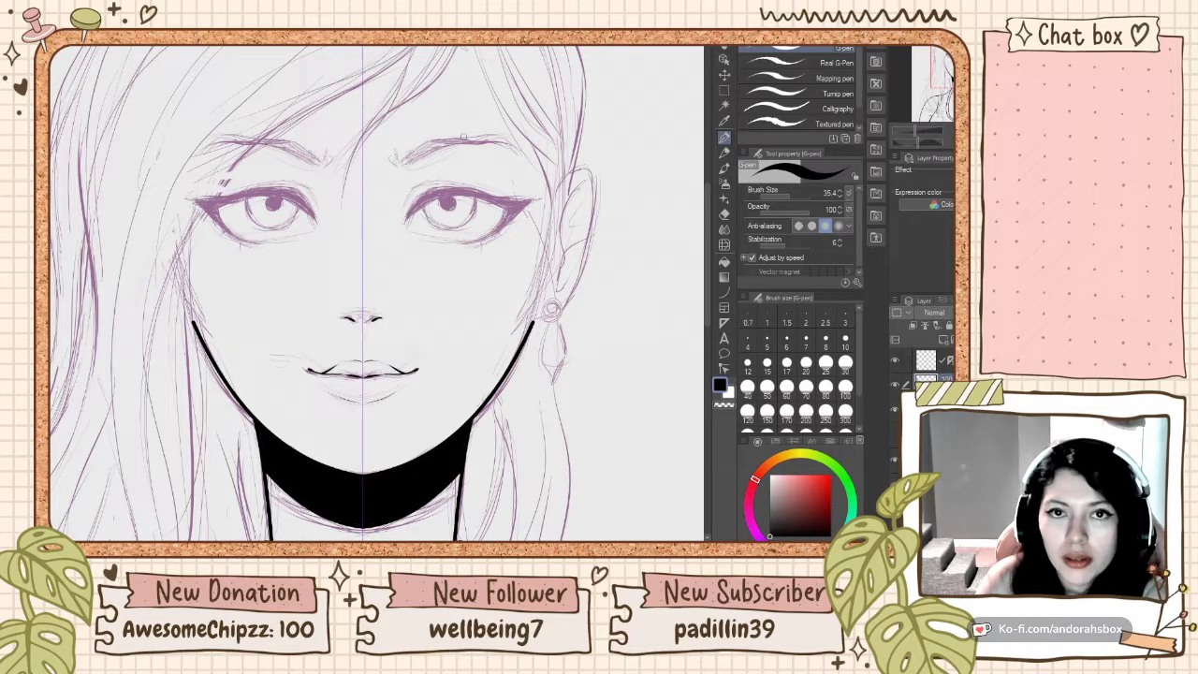
scroll(488, 182, "down", 2)
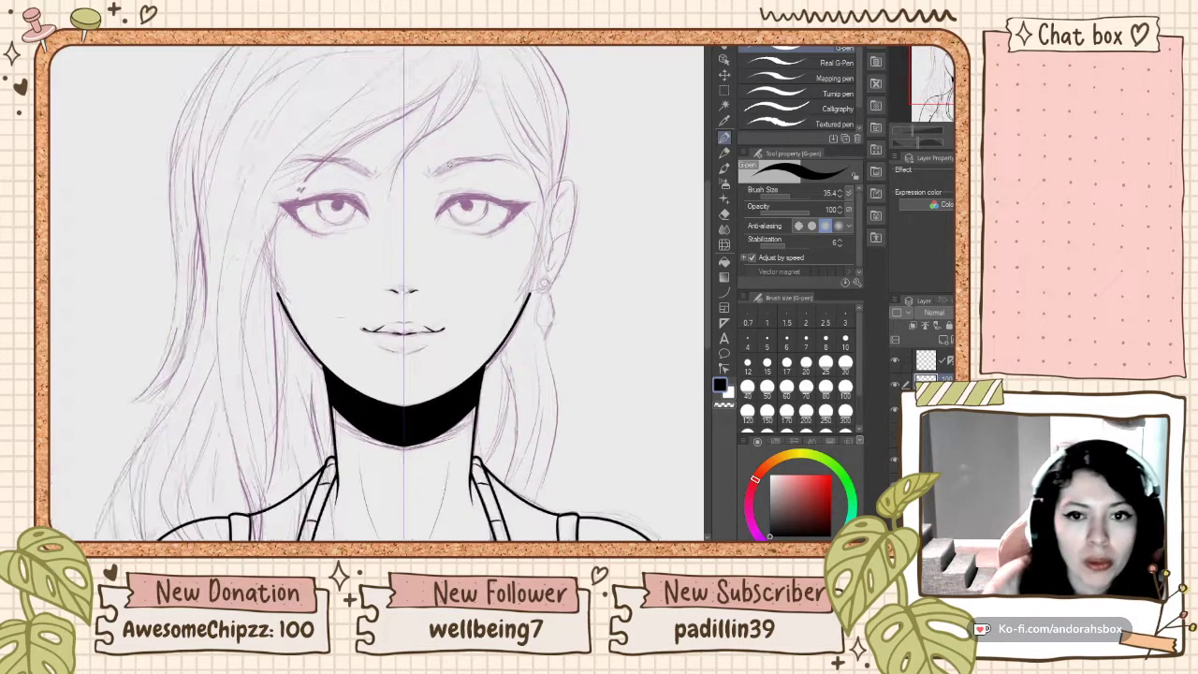
Step: Ink the inner half of the upper lash lines with thick tapered mirrored strokes from the inner eye corner to the arch, redoing unsuitable ones
scroll(482, 179, "up", 5)
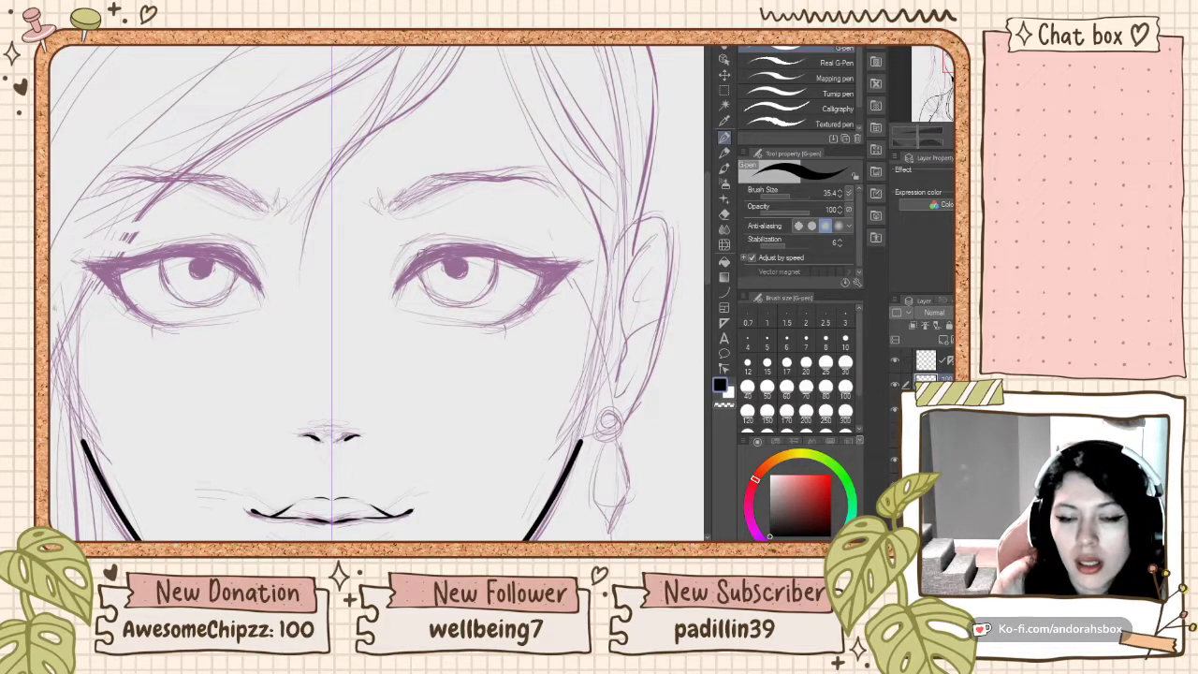
scroll(440, 257, "down", 1)
scroll(439, 257, "up", 3)
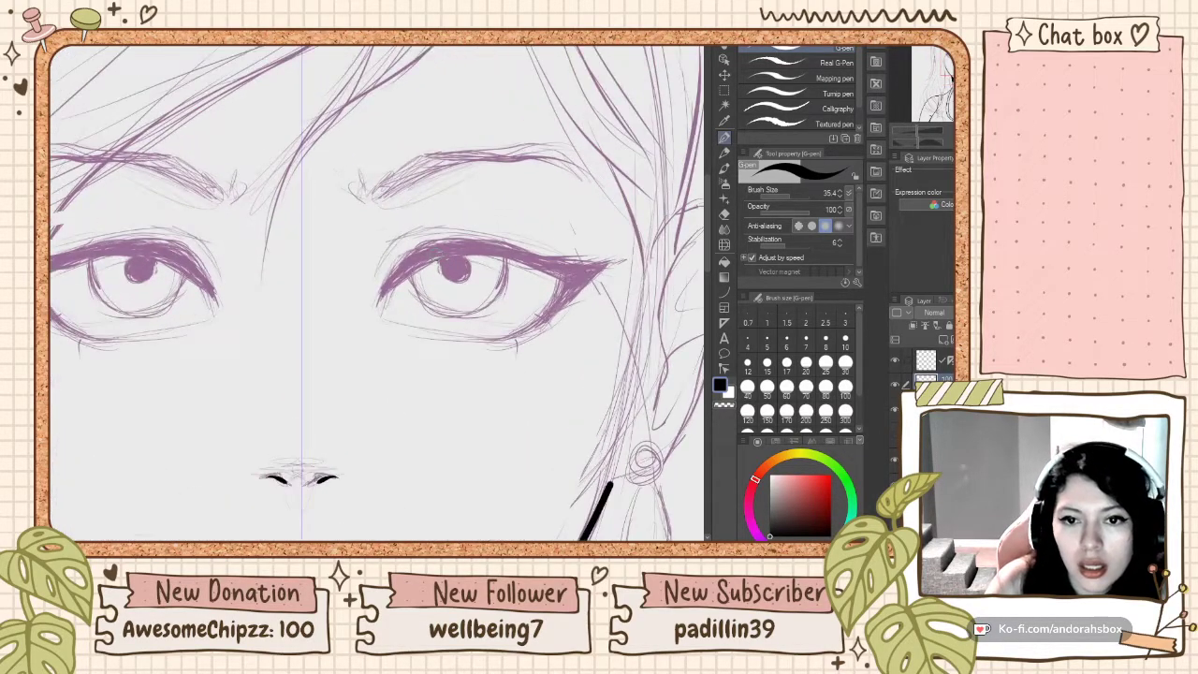
left_click_drag(372, 307, 411, 250)
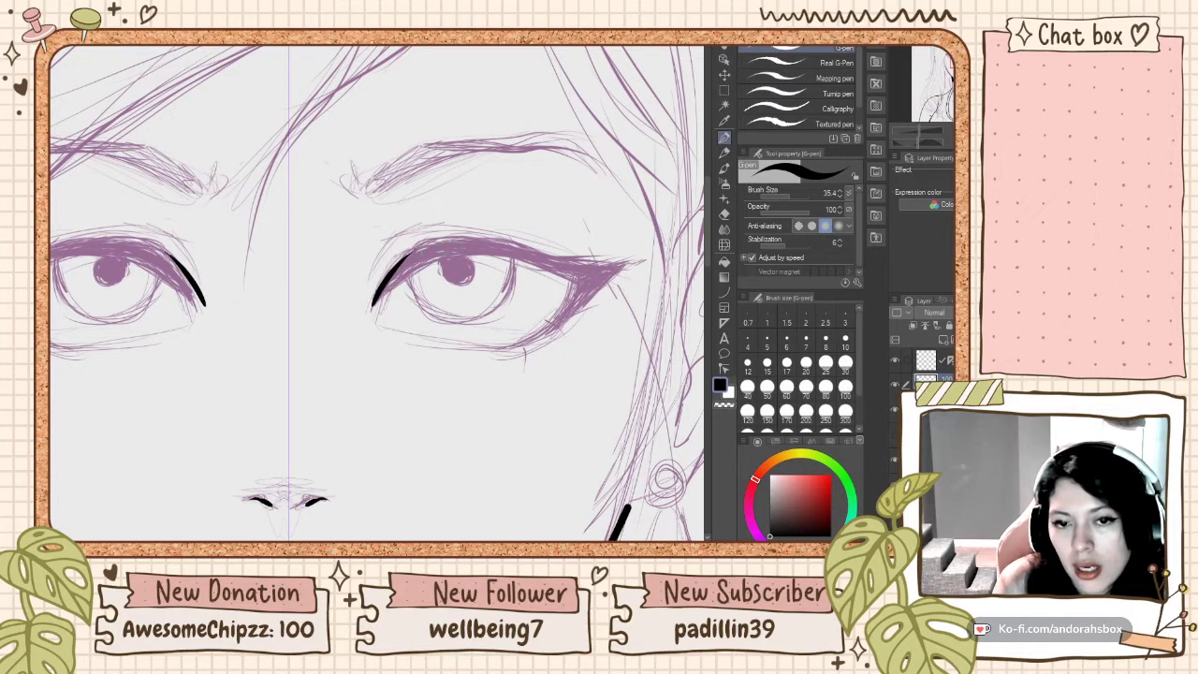
key("ctrl+z")
mouse_move(371, 306)
left_mouse_down()
mouse_move(415, 246)
mouse_move(396, 277)
mouse_move(488, 252)
left_mouse_up()
key("ctrl+z")
left_click_drag(372, 304, 493, 245)
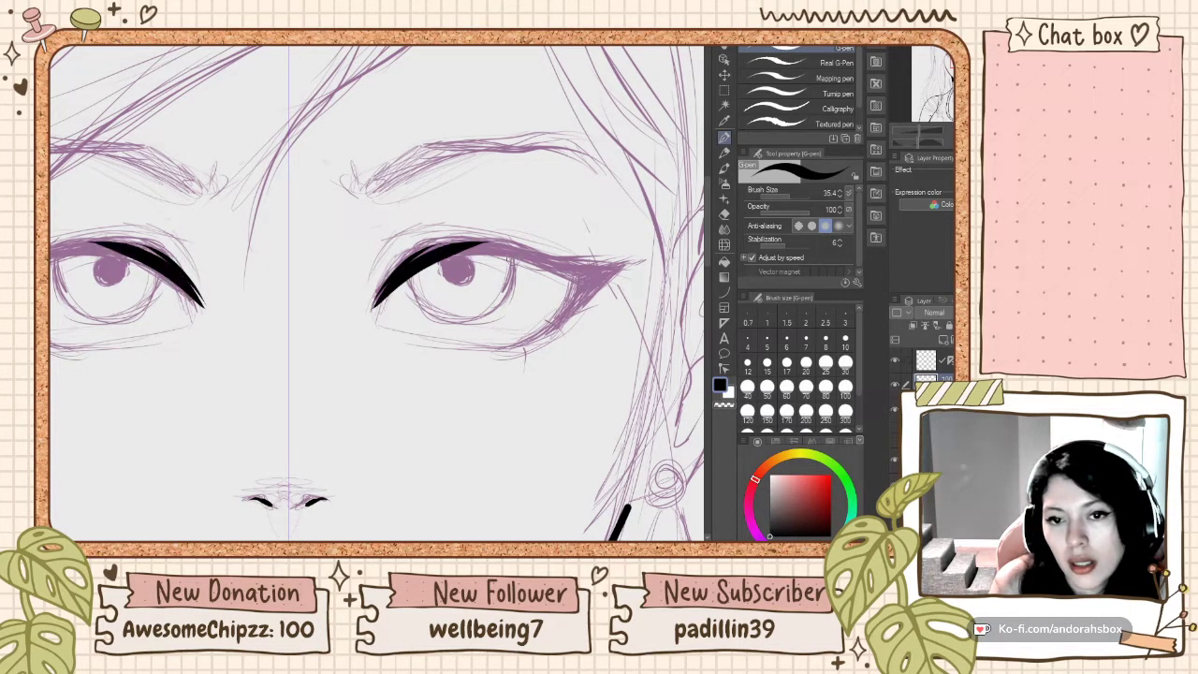
key("ctrl+z")
mouse_move(372, 307)
left_mouse_down()
mouse_move(431, 250)
mouse_move(507, 245)
left_mouse_up()
left_click_drag(385, 283, 453, 245)
key("ctrl+z")
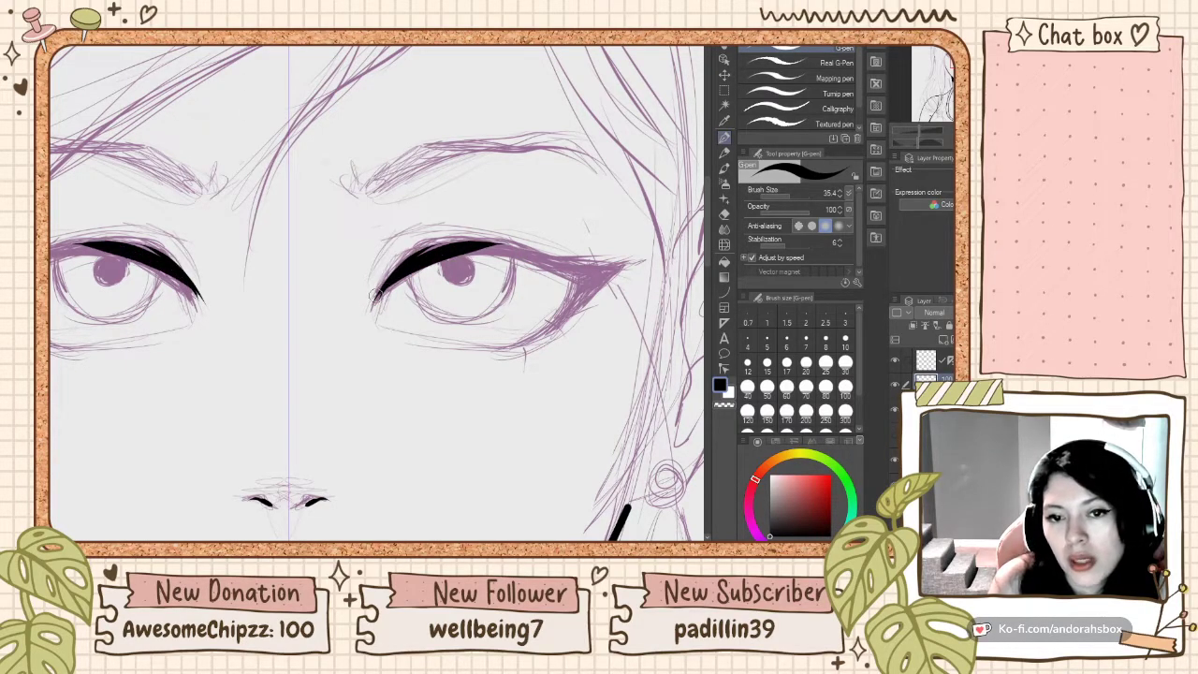
left_click_drag(374, 301, 455, 255)
mouse_move(379, 288)
left_mouse_down()
mouse_move(450, 252)
mouse_move(410, 260)
mouse_move(511, 247)
left_mouse_up()
Step: Extend the thick upper lash line with mirrored tapered strokes from the arch to the outer eye corner, undoing unsuitable passes
left_click_drag(430, 259, 575, 275)
key("ctrl+z")
left_click_drag(448, 242, 612, 298)
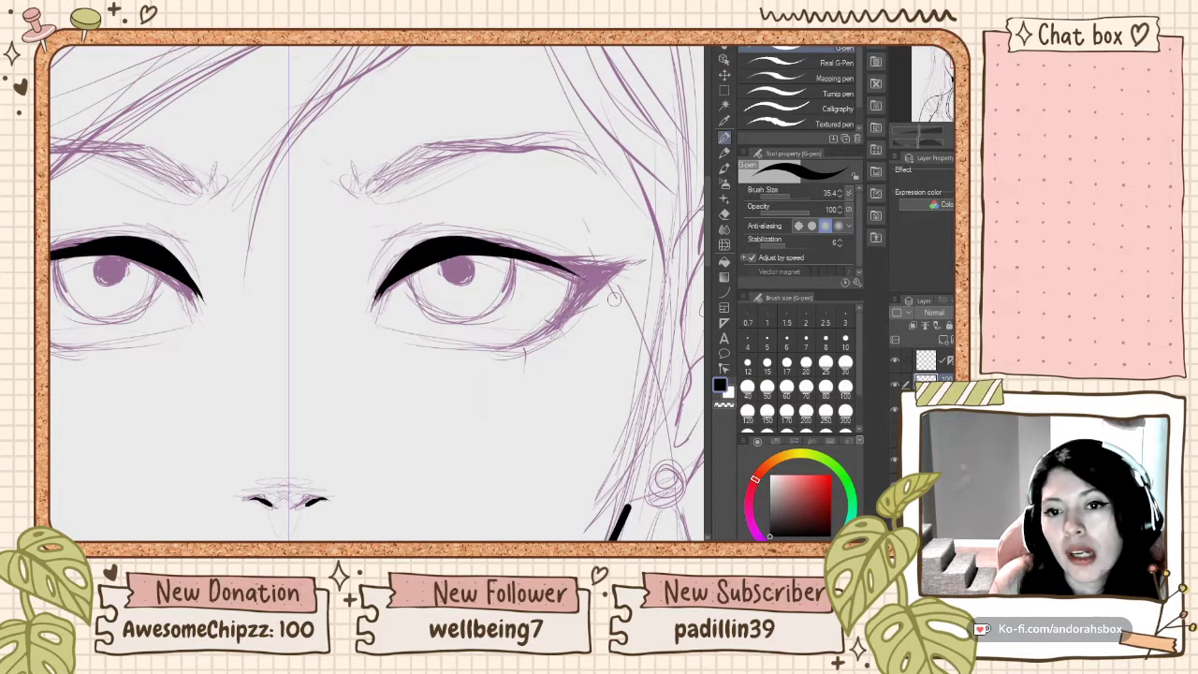
left_click_drag(420, 243, 587, 274)
key("ctrl+z")
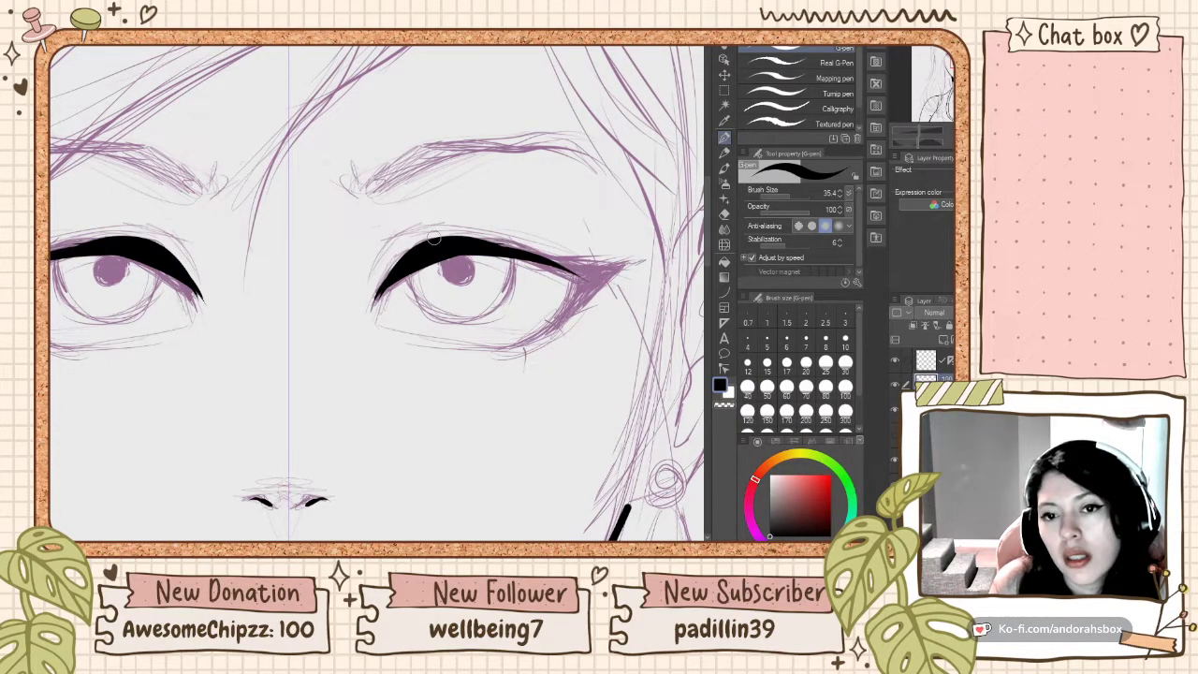
mouse_move(436, 241)
left_mouse_down()
mouse_move(586, 273)
mouse_move(593, 259)
mouse_move(587, 277)
left_mouse_up()
key("ctrl+z")
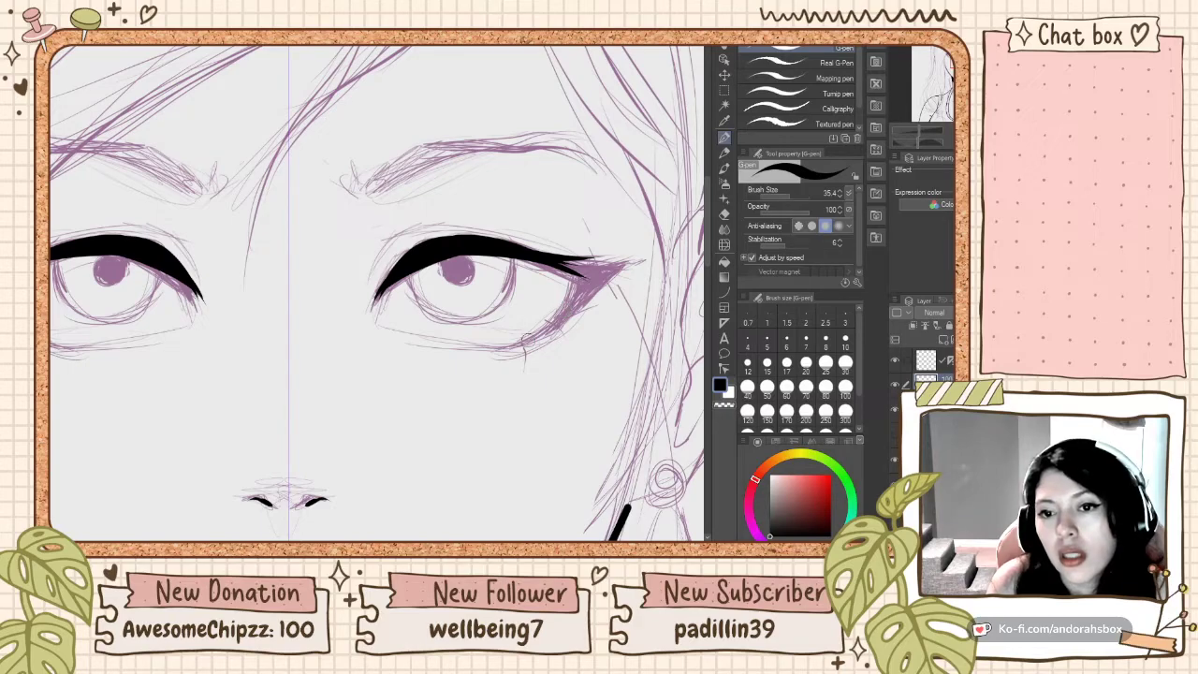
Step: Ink the inner and outer edges of the lower eyeliner wing at the outer eye corner with mirrored strokes, redoing unsuitable ones
left_click_drag(530, 346, 599, 270)
key("ctrl+z")
mouse_move(520, 344)
left_mouse_down()
mouse_move(577, 298)
mouse_move(588, 271)
left_mouse_up()
key("ctrl+z")
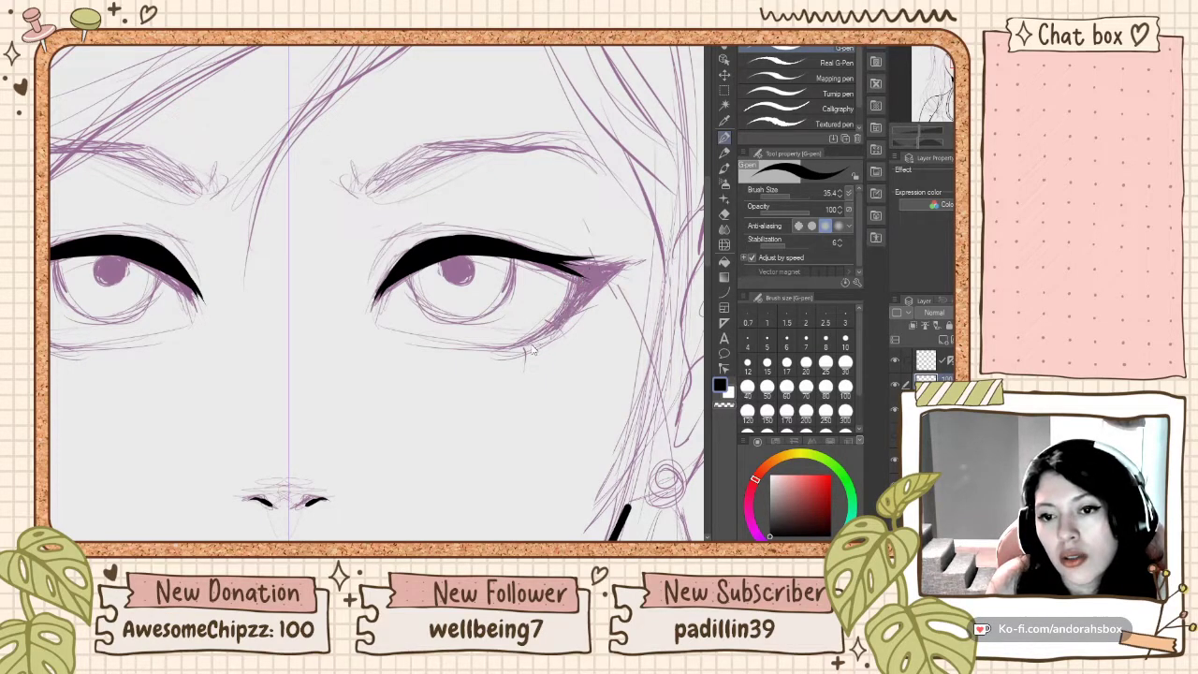
mouse_move(512, 348)
left_mouse_down()
mouse_move(560, 320)
mouse_move(588, 271)
left_mouse_up()
key("ctrl+z")
left_click_drag(513, 344, 580, 264)
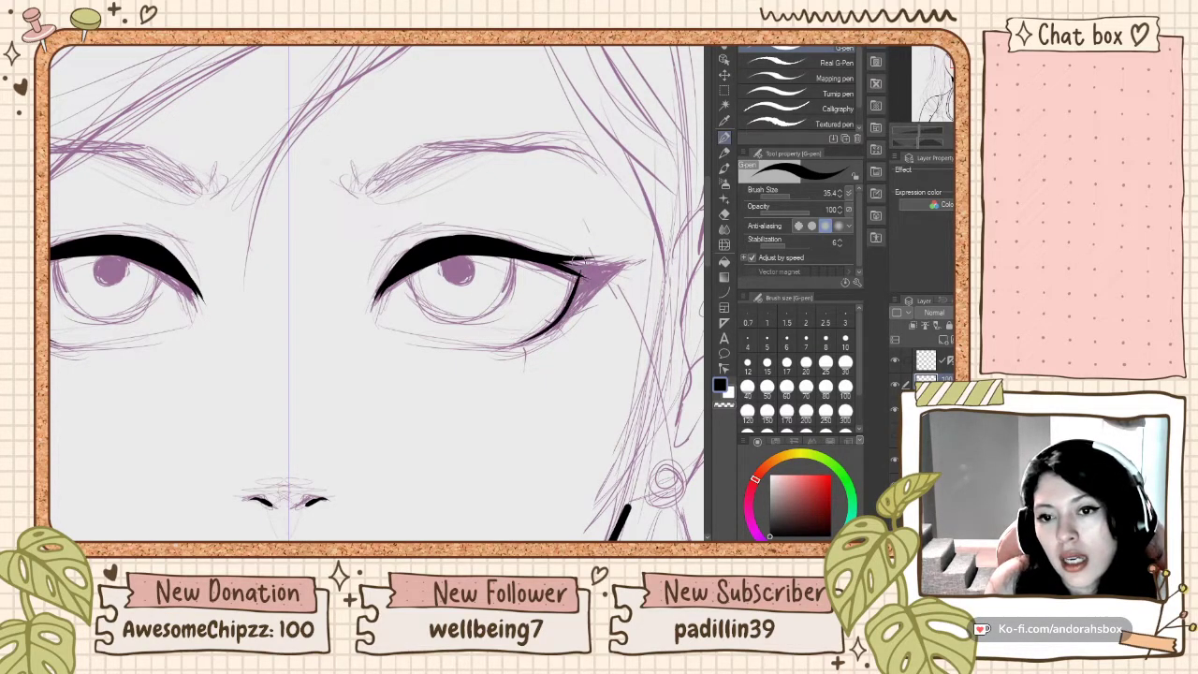
left_click_drag(532, 340, 625, 261)
key("ctrl+z")
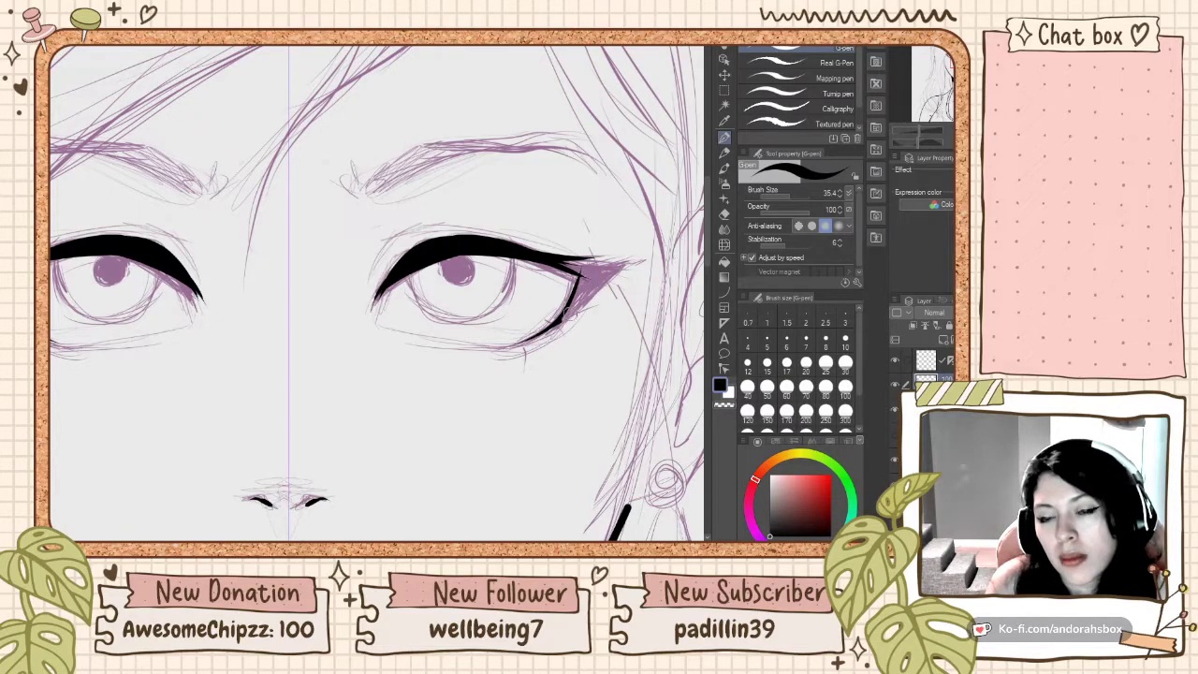
left_click_drag(531, 339, 618, 269)
Step: Ink the upper edge of the eyeliner wing out to its tip and fill the wing solid black
left_click_drag(543, 258, 637, 258)
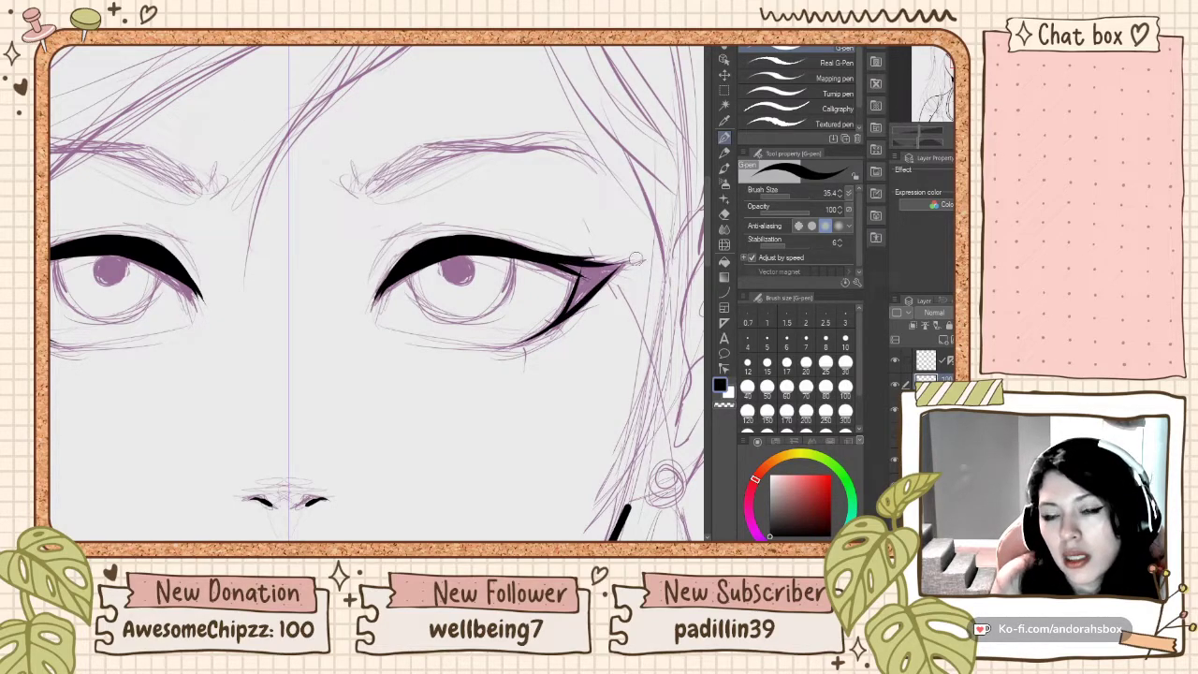
key("ctrl+z")
left_click_drag(544, 260, 653, 259)
key("ctrl+z")
left_click_drag(556, 262, 640, 265)
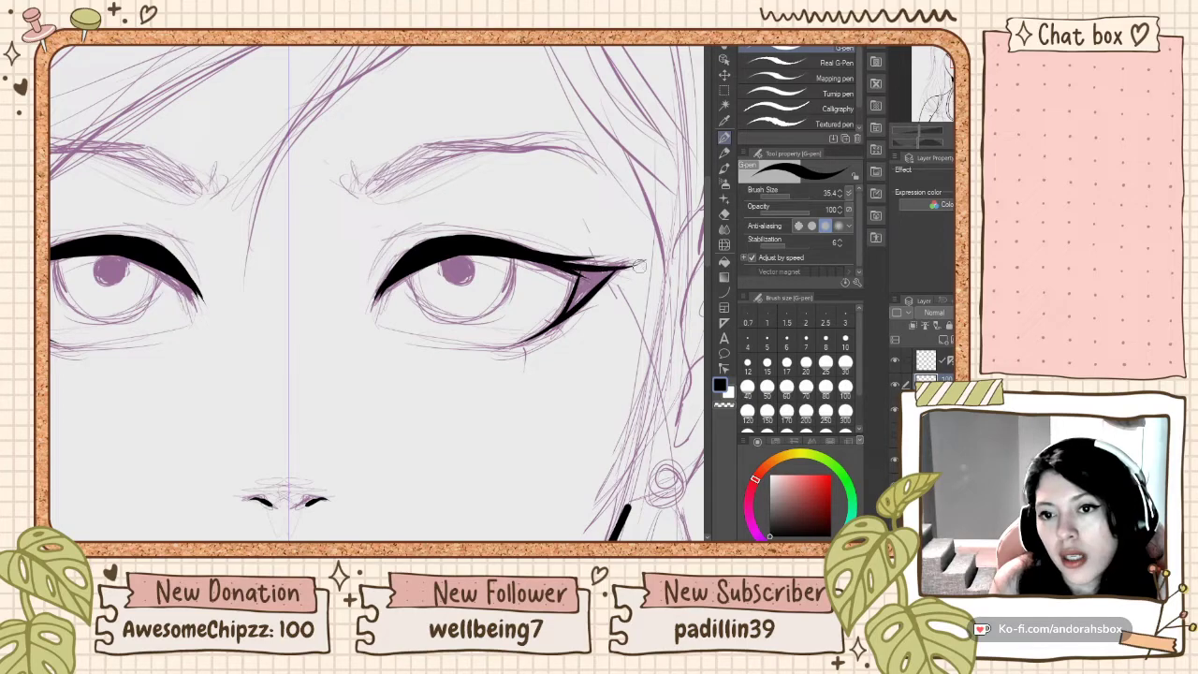
key("ctrl+z")
left_click_drag(546, 261, 649, 260)
left_click_drag(567, 266, 582, 275)
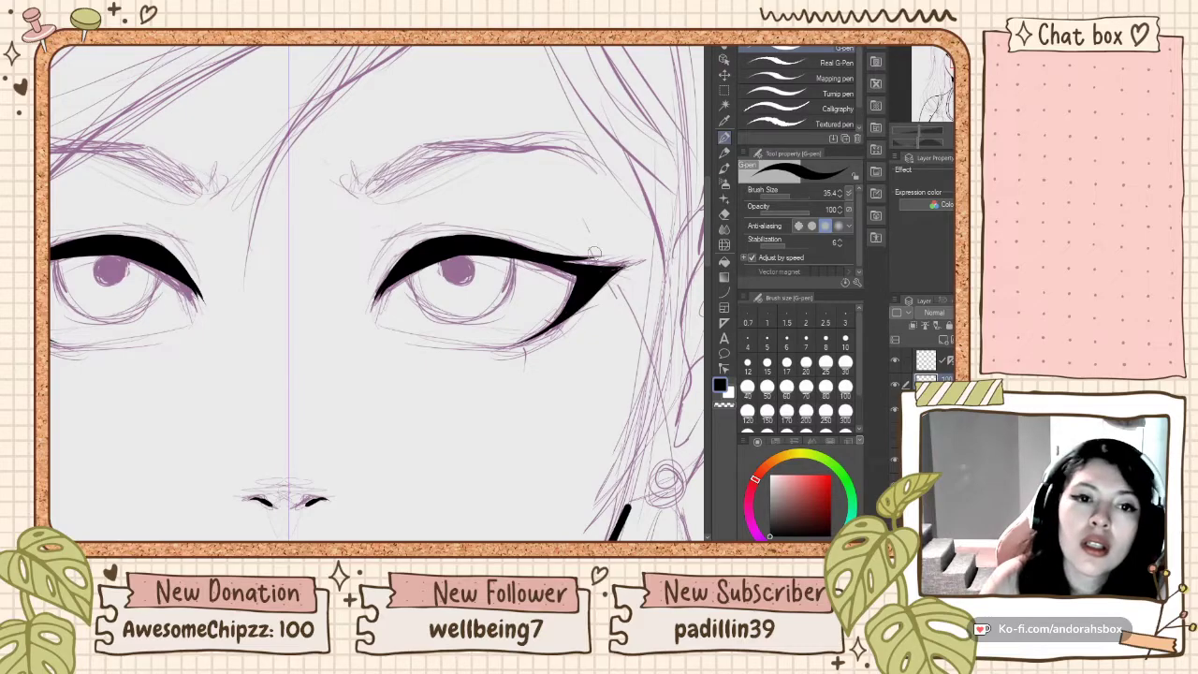
Step: Add a mirrored tapered lash stroke along the top of the inner upper lash line
scroll(552, 248, "down", 3)
scroll(232, 234, "up", 4)
scroll(184, 240, "down", 3)
scroll(491, 251, "up", 5)
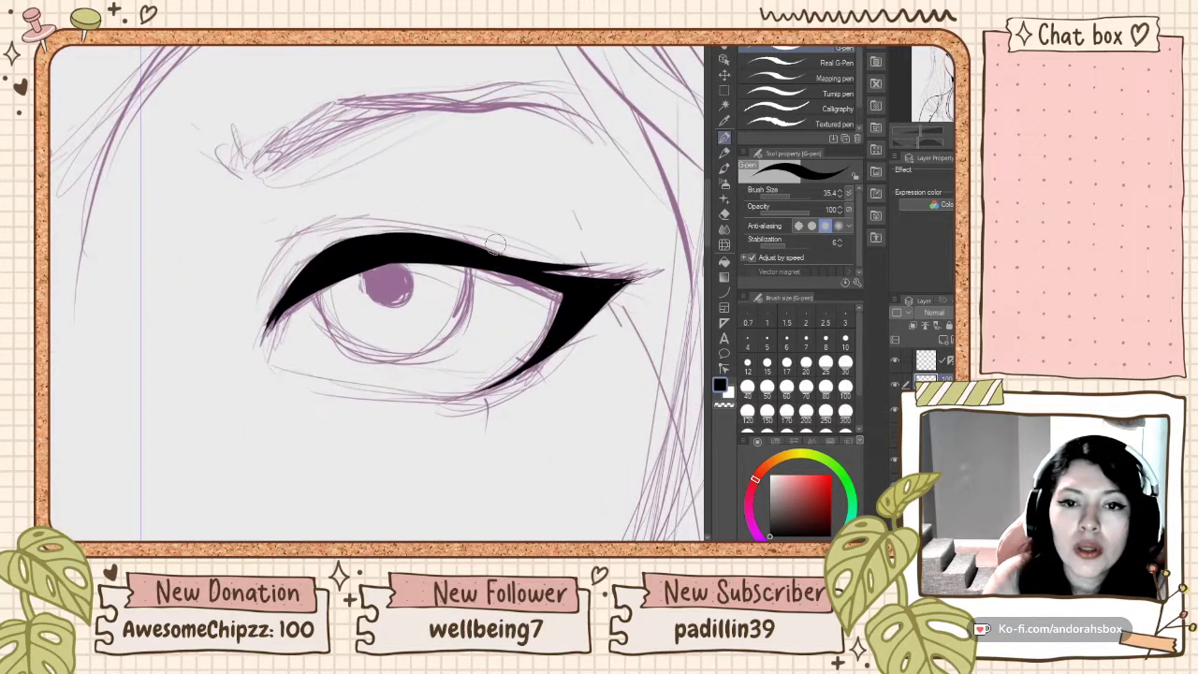
scroll(495, 245, "down", 5)
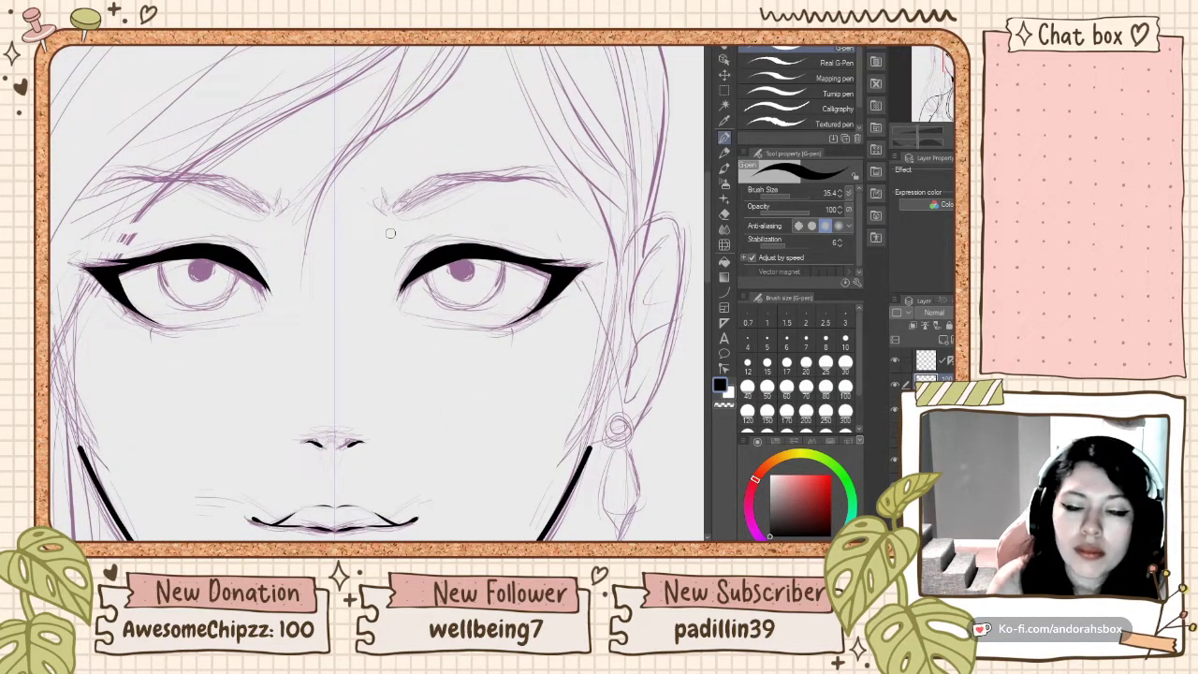
left_click_drag(403, 279, 489, 237)
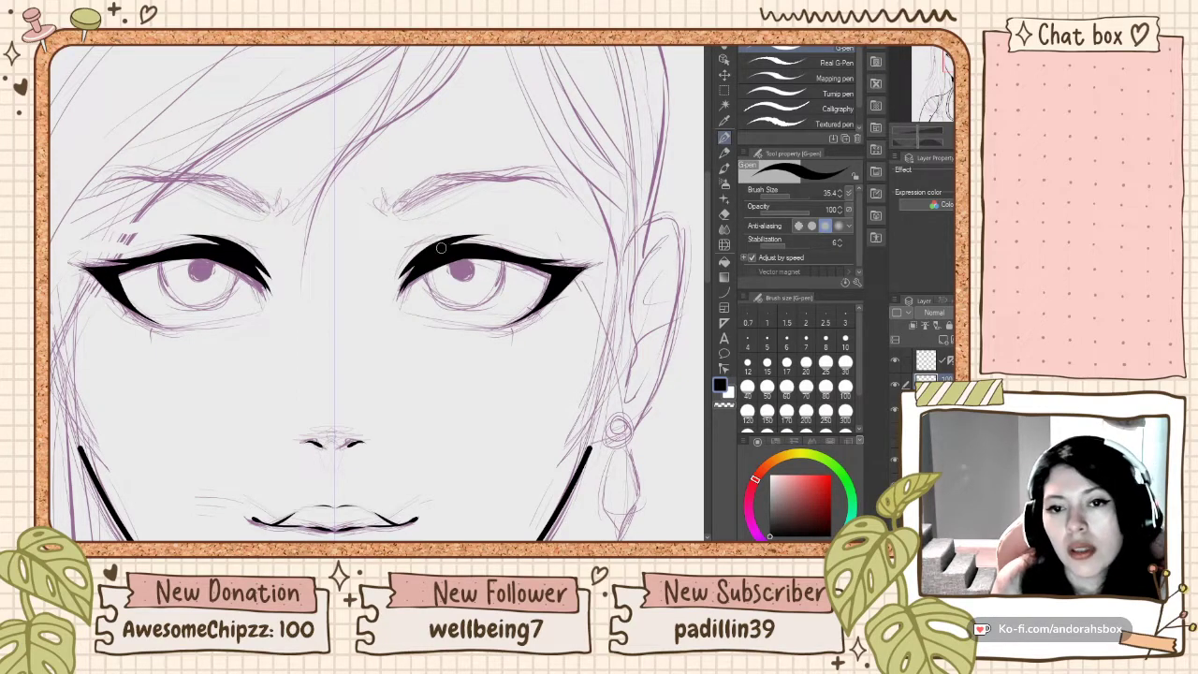
key("ctrl+z")
key("ctrl+y")
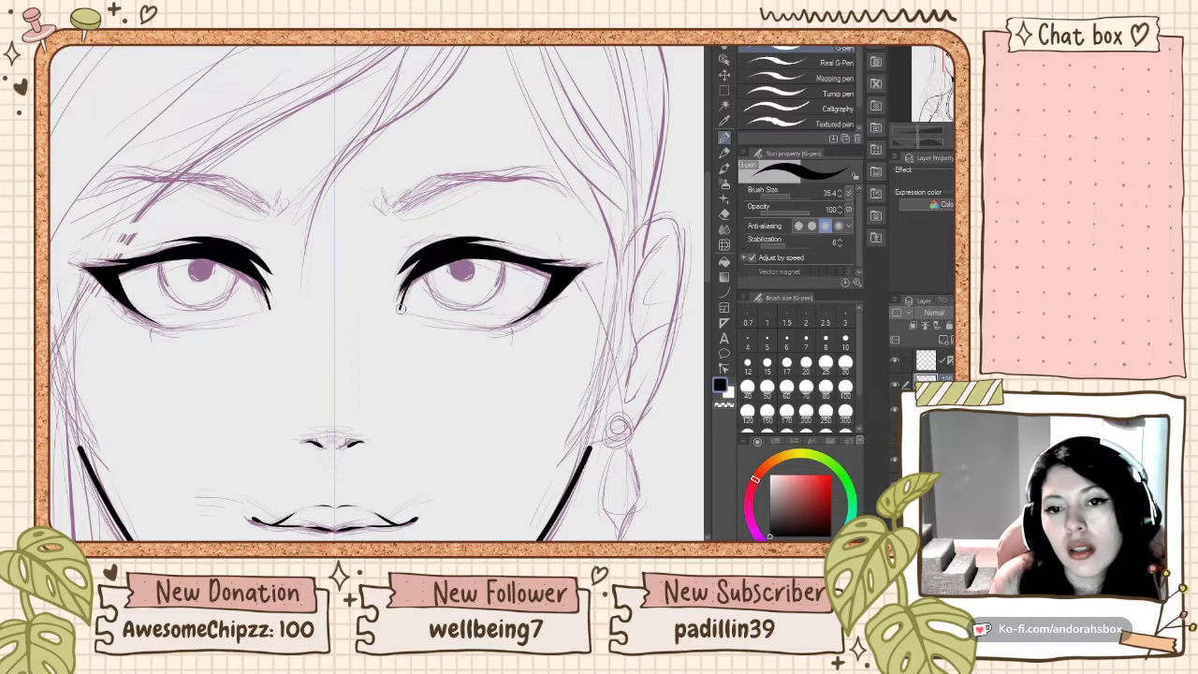
Step: Ink the inner eye corner with a short mirrored stroke below the upper lash line, undoing unsuitable attempts
left_click_drag(399, 309, 417, 313)
key("ctrl+z")
key("ctrl+z")
key("ctrl+z")
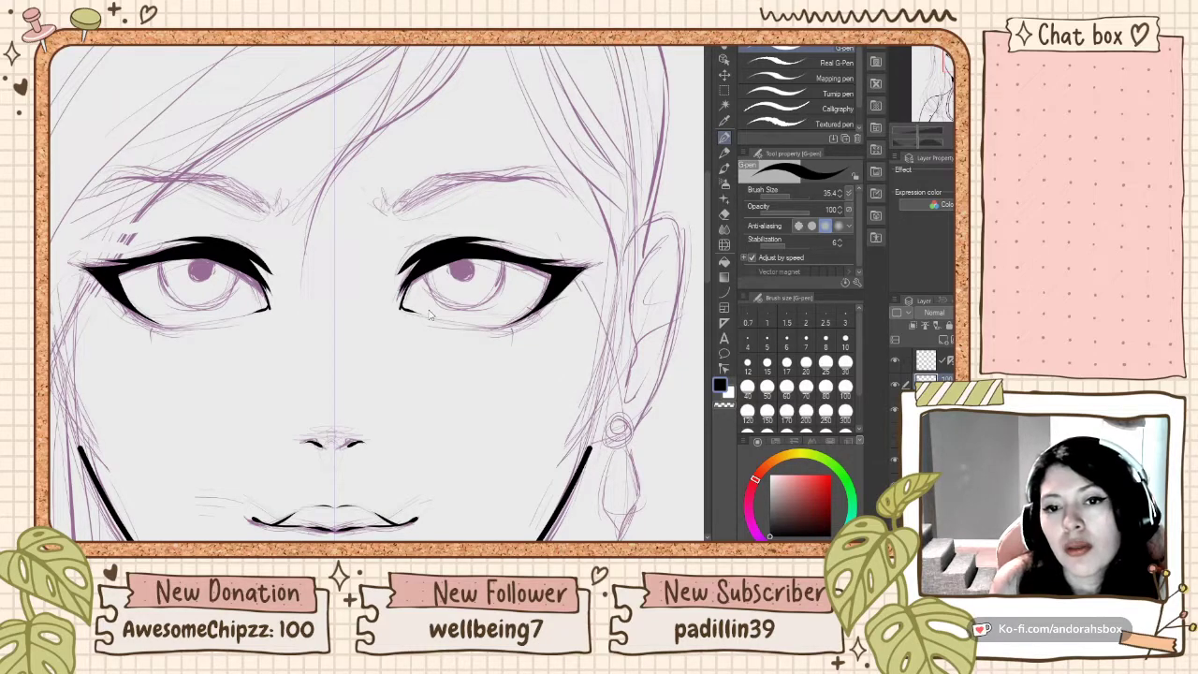
Step: Ink a thin mirrored lower eyelid line outward from the inner corner, undoing the heavier attempts, and reinforce the tear duct
scroll(482, 254, "up", 1)
scroll(483, 255, "down", 1)
scroll(508, 263, "up", 2)
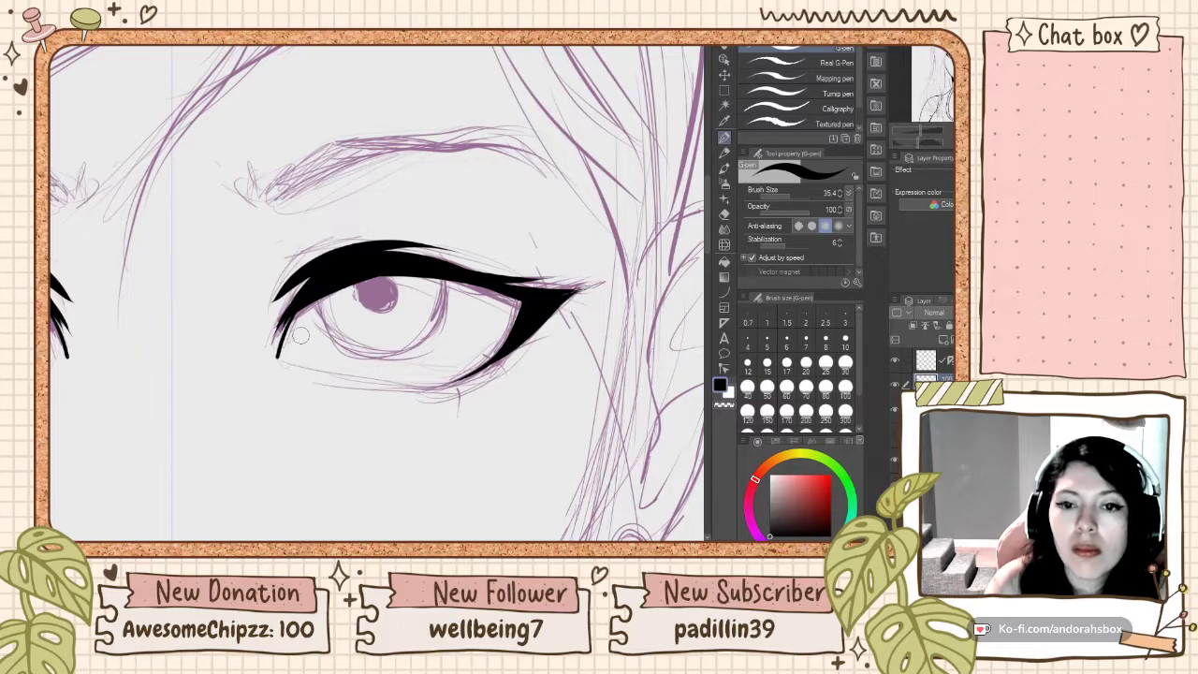
mouse_move(279, 352)
left_mouse_down()
mouse_move(309, 372)
mouse_move(434, 391)
mouse_move(295, 367)
mouse_move(454, 386)
left_mouse_up()
key("ctrl+z")
key("ctrl+z")
key("ctrl+z")
left_click_drag(286, 362, 458, 388)
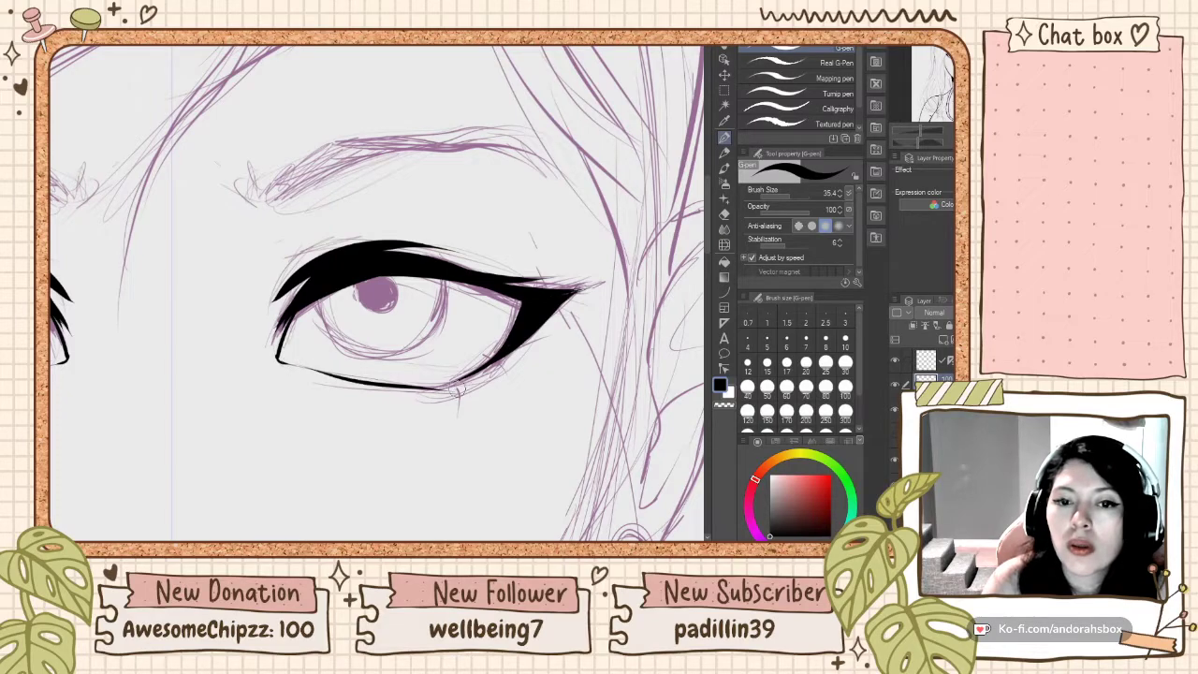
key("ctrl+z")
mouse_move(302, 364)
left_mouse_down()
mouse_move(454, 376)
mouse_move(410, 385)
mouse_move(395, 385)
mouse_move(472, 370)
left_mouse_up()
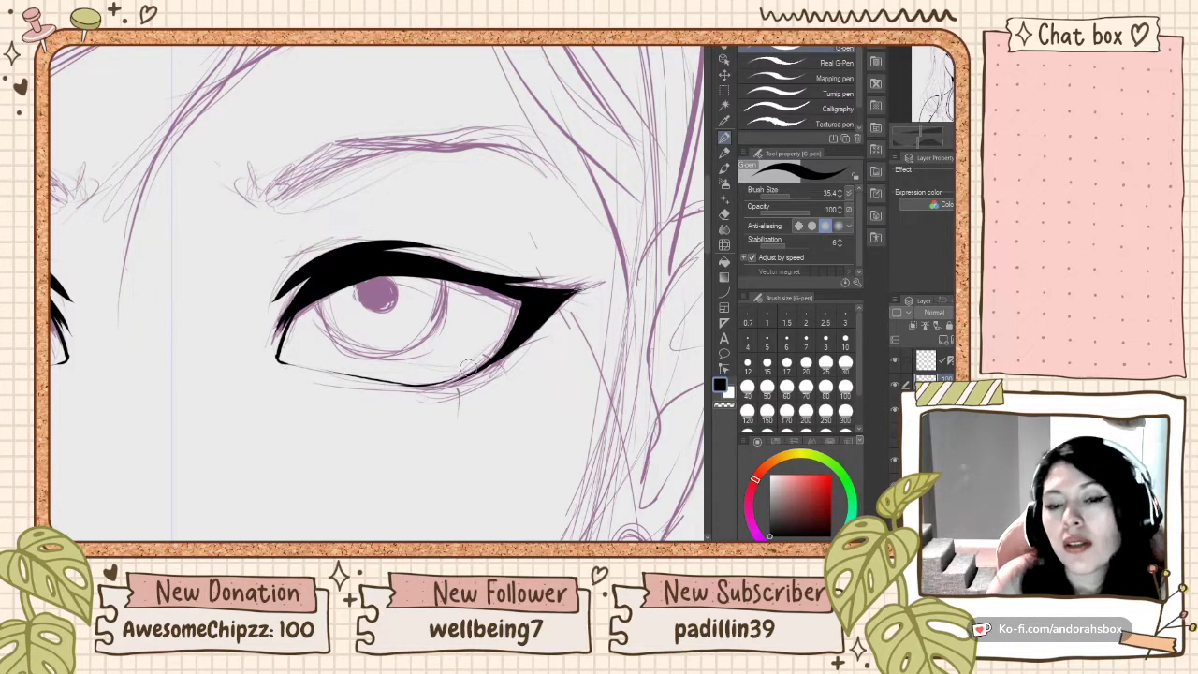
key("ctrl+z")
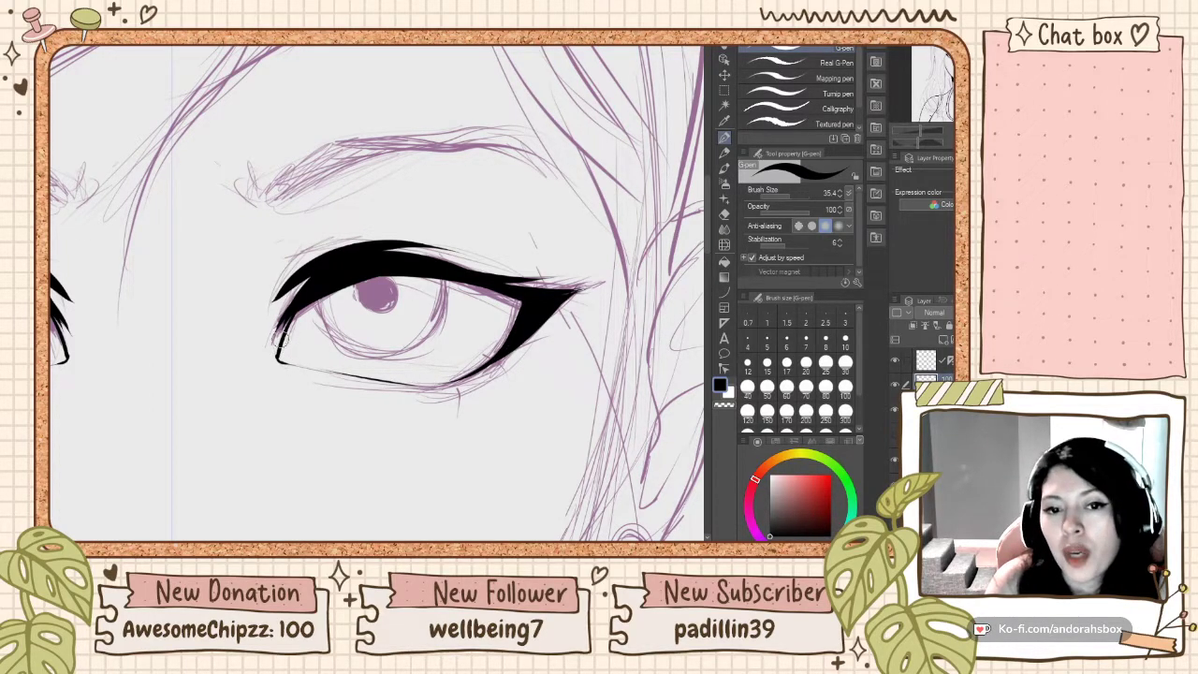
mouse_move(282, 348)
left_mouse_down()
mouse_move(321, 361)
mouse_move(283, 358)
mouse_move(374, 376)
left_mouse_up()
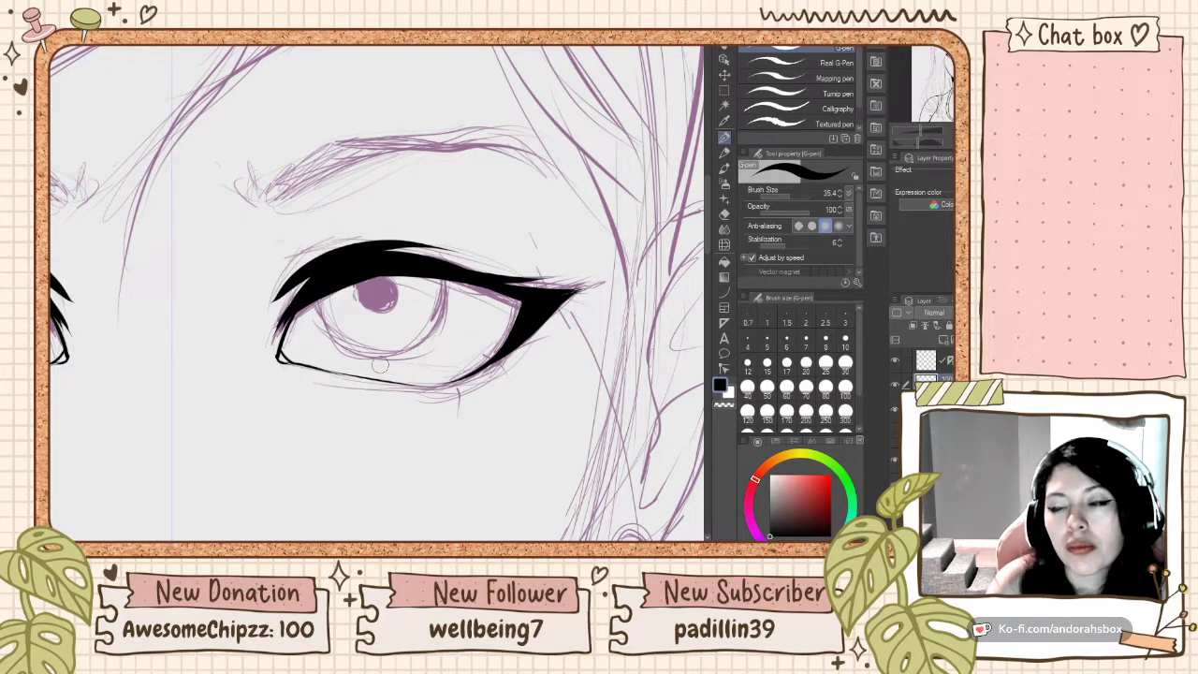
Step: Join the lower eyelid line to the outer eyeliner wing with a curved black mirrored stroke, redoing unsuitable attempts
scroll(379, 366, "down", 4)
scroll(446, 362, "up", 5)
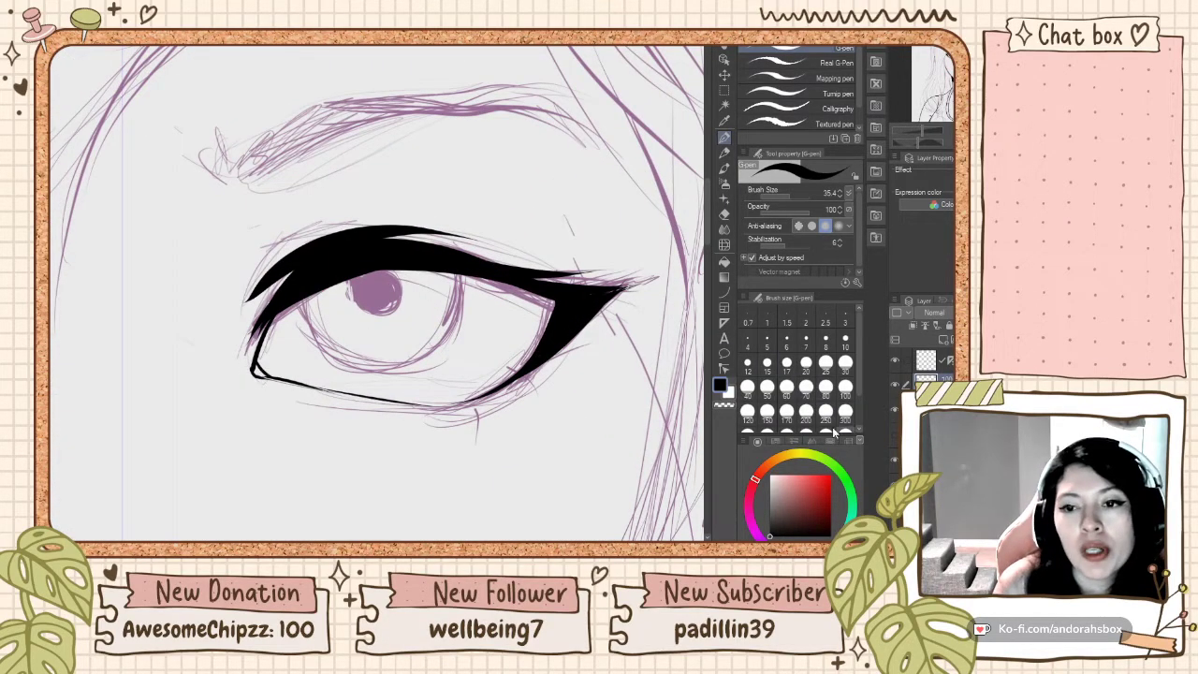
left_click(723, 405)
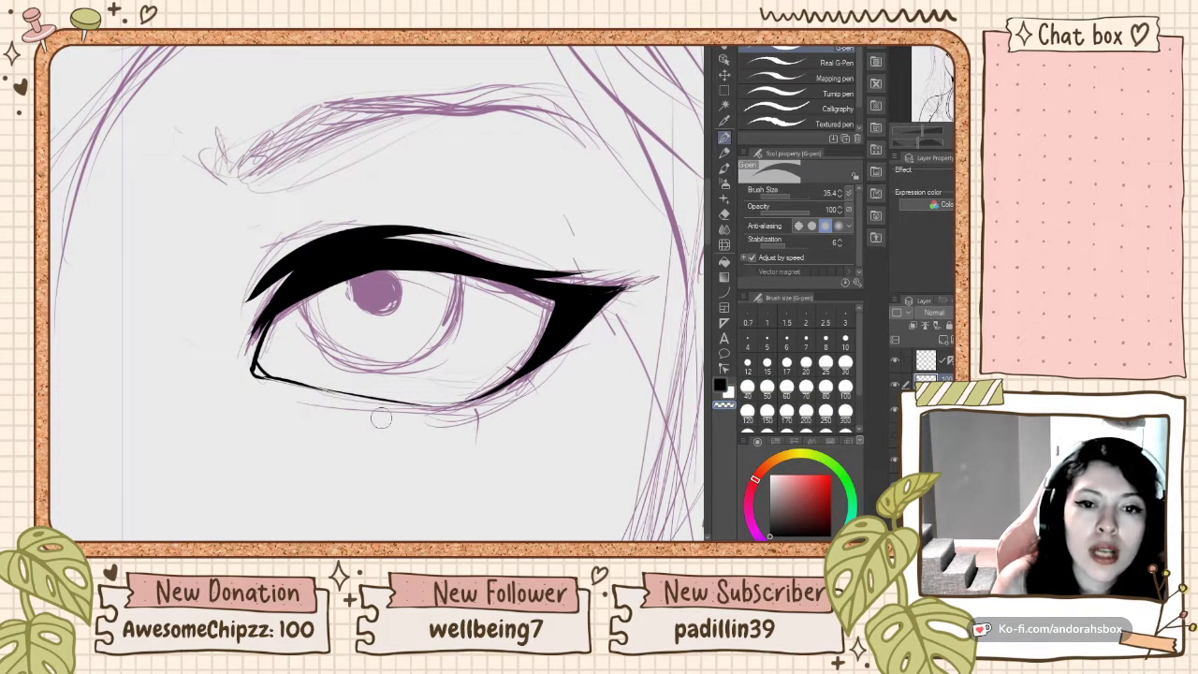
left_click(720, 382)
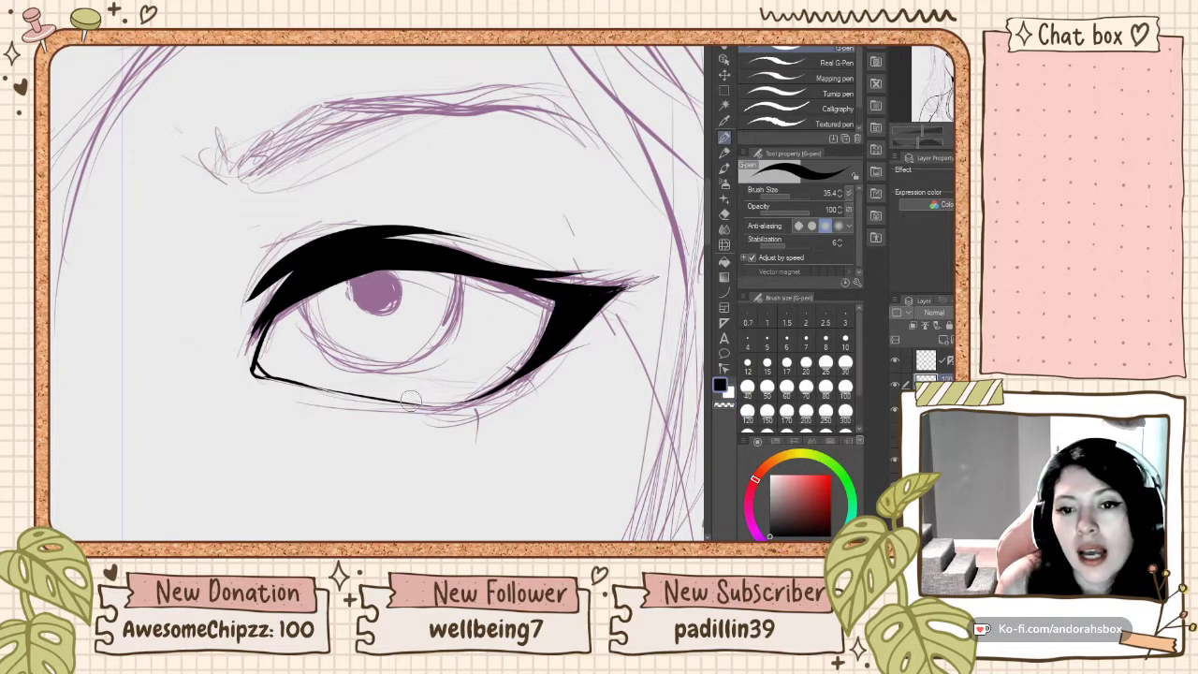
left_click_drag(406, 401, 539, 360)
key("ctrl+z")
left_click_drag(372, 398, 503, 376)
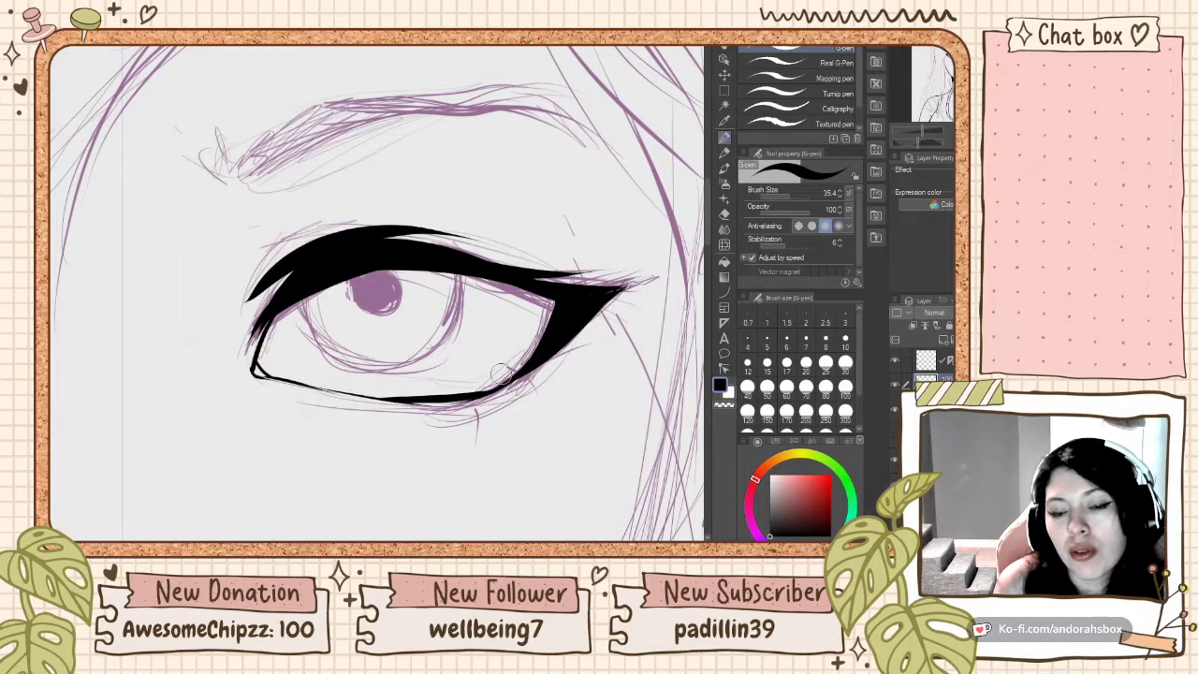
key("ctrl+z")
mouse_move(376, 400)
left_mouse_down()
mouse_move(470, 406)
mouse_move(508, 376)
left_mouse_up()
key("ctrl+z")
left_click_drag(378, 400, 517, 359)
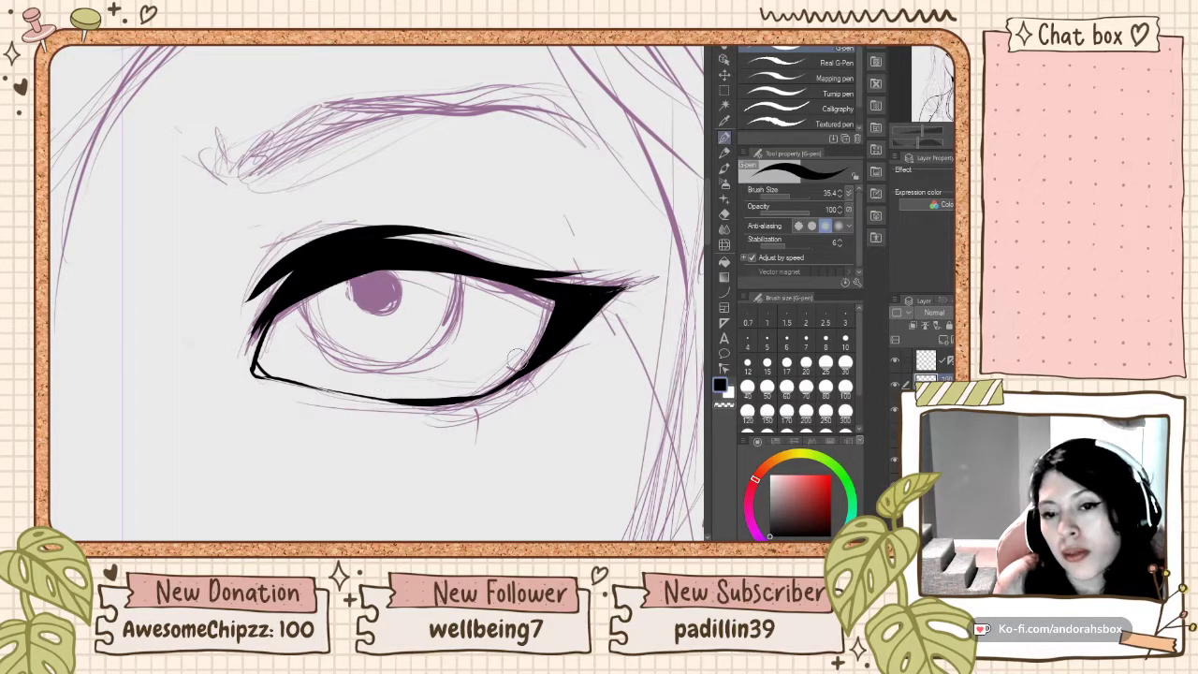
Step: Try to thicken the outer half of the lower eyelid line with a curved mirrored stroke toward the eyeliner wing, undoing each attempt
key("ctrl+z")
mouse_move(375, 399)
left_mouse_down()
mouse_move(412, 404)
mouse_move(511, 349)
left_mouse_up()
key("ctrl+z")
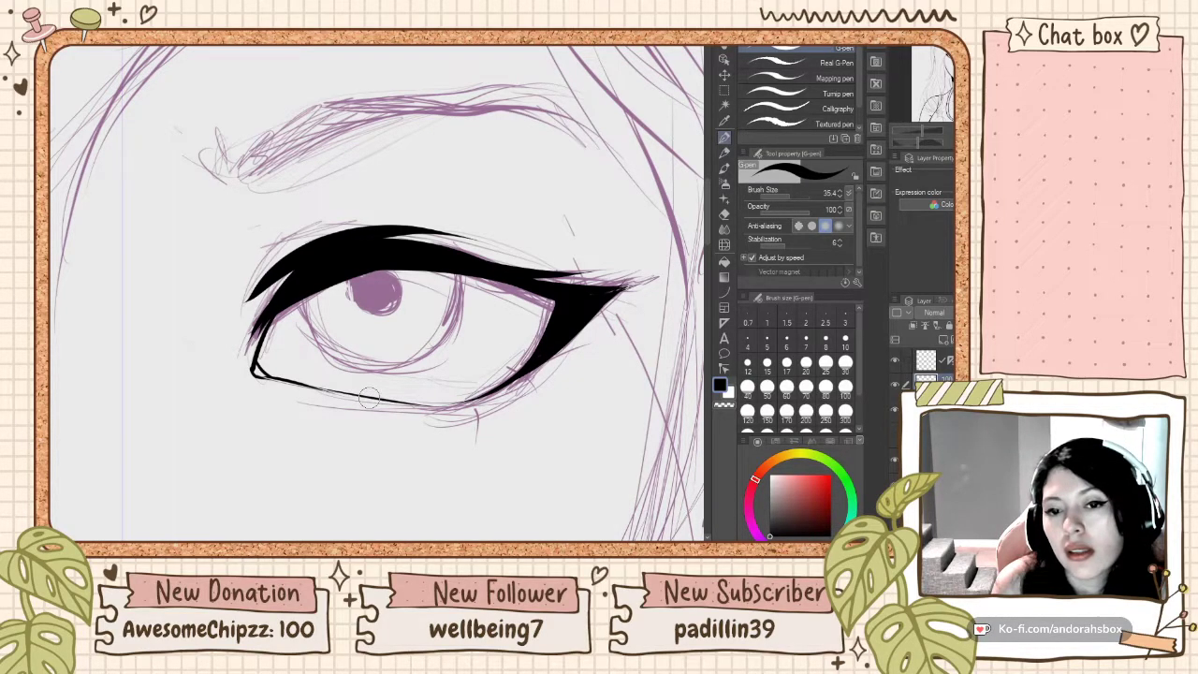
mouse_move(373, 398)
left_mouse_down()
mouse_move(439, 405)
mouse_move(521, 359)
left_mouse_up()
key("ctrl+z")
left_click_drag(360, 398, 505, 357)
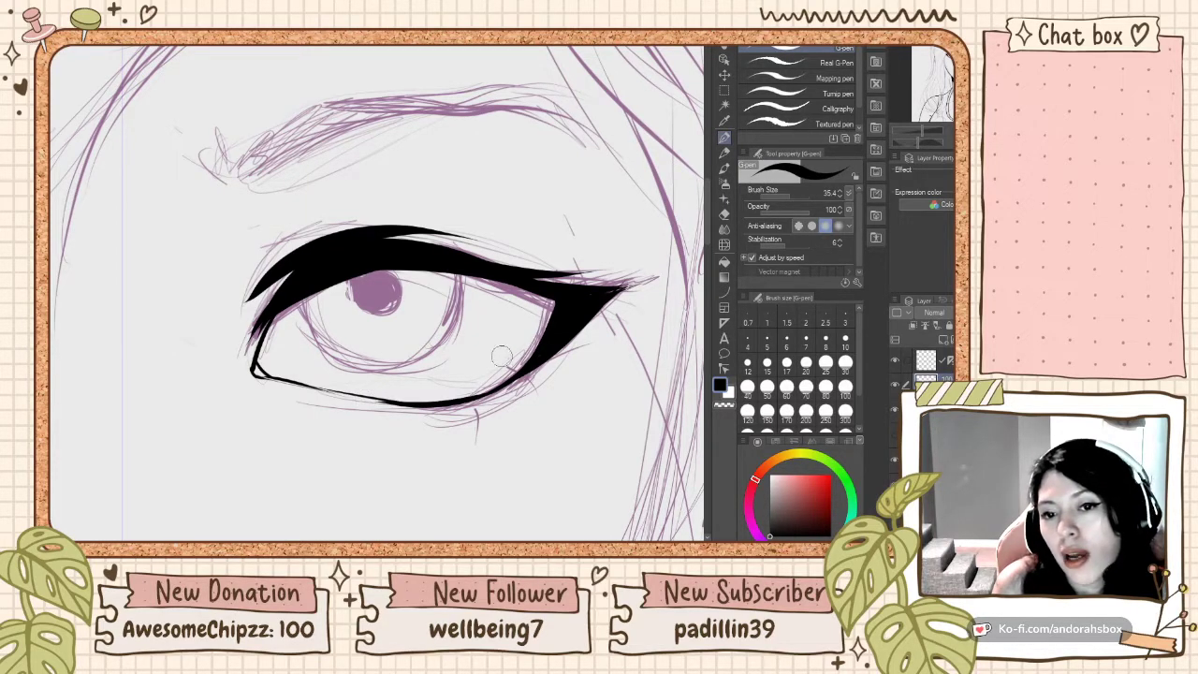
key("ctrl+z")
mouse_move(373, 397)
left_mouse_down()
mouse_move(450, 400)
mouse_move(513, 366)
left_mouse_up()
key("ctrl+z")
mouse_move(375, 397)
left_mouse_down()
mouse_move(434, 399)
mouse_move(521, 351)
left_mouse_up()
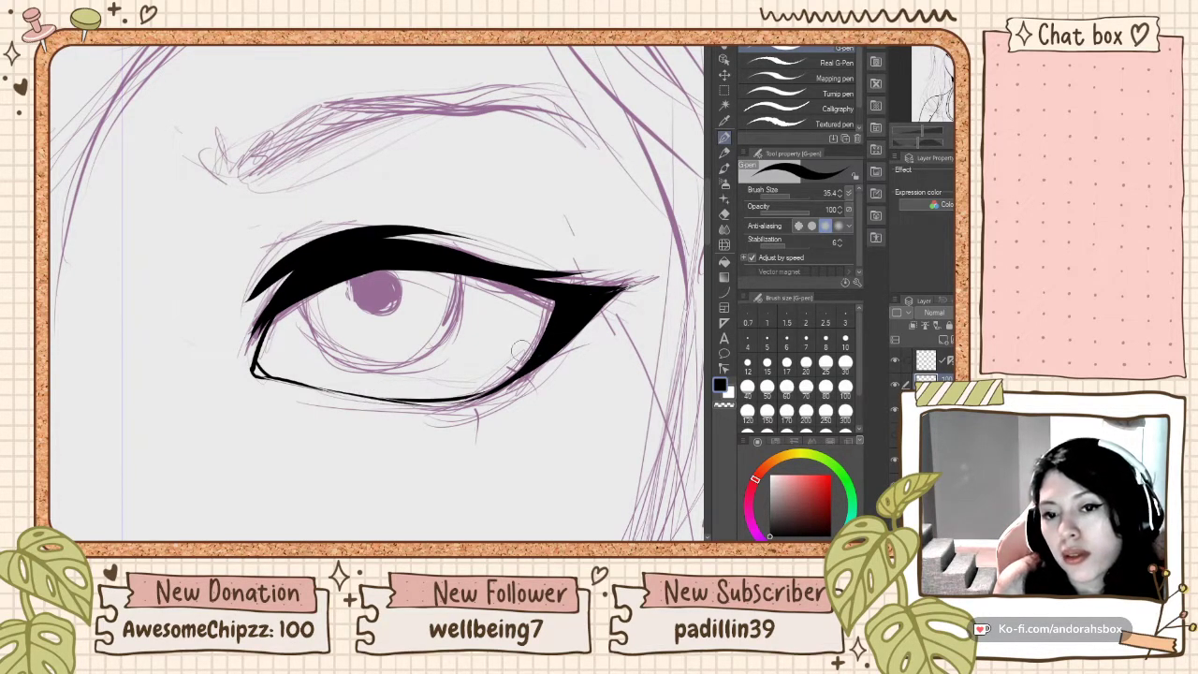
key("ctrl+z")
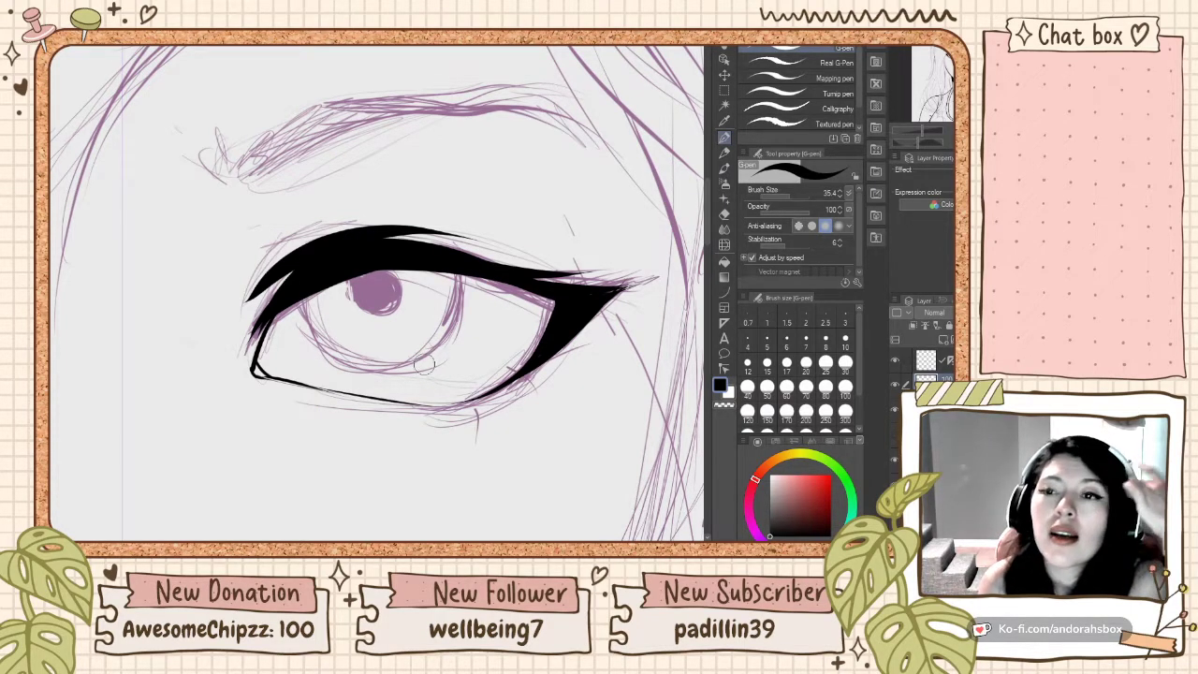
Step: Examine the inked eyes both close up and within the whole face to judge their shape and symmetry
scroll(415, 202, "down", 5)
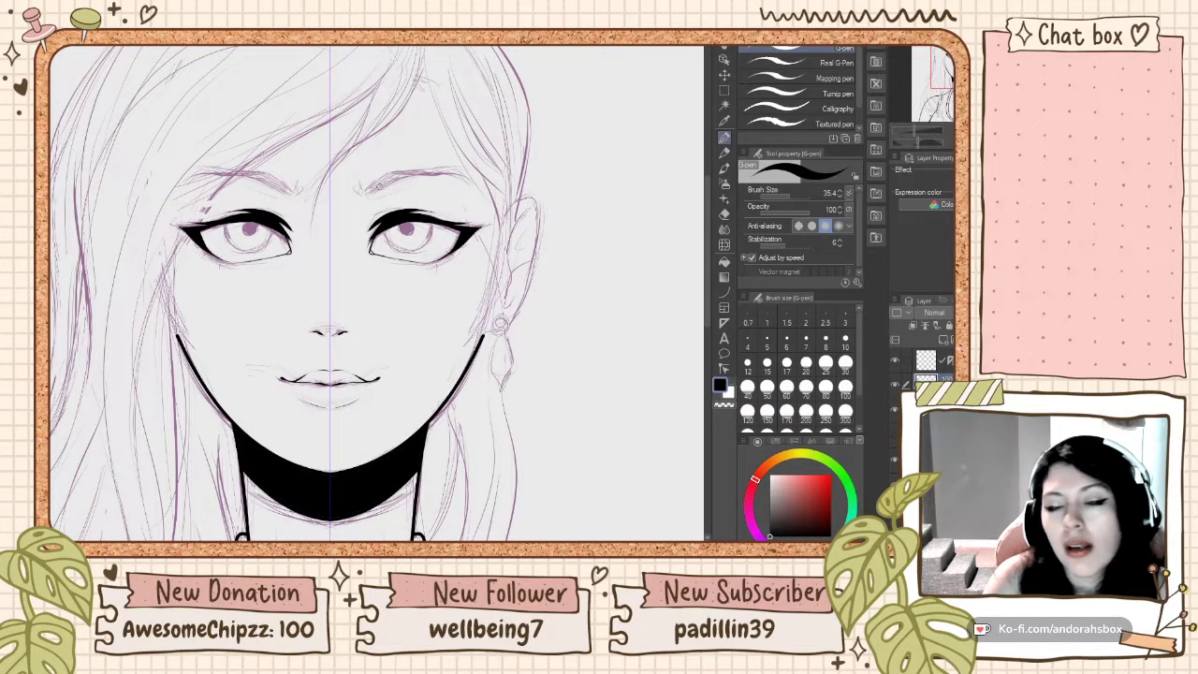
scroll(374, 196, "down", 4)
scroll(327, 254, "up", 4)
scroll(327, 253, "down", 4)
scroll(382, 134, "up", 4)
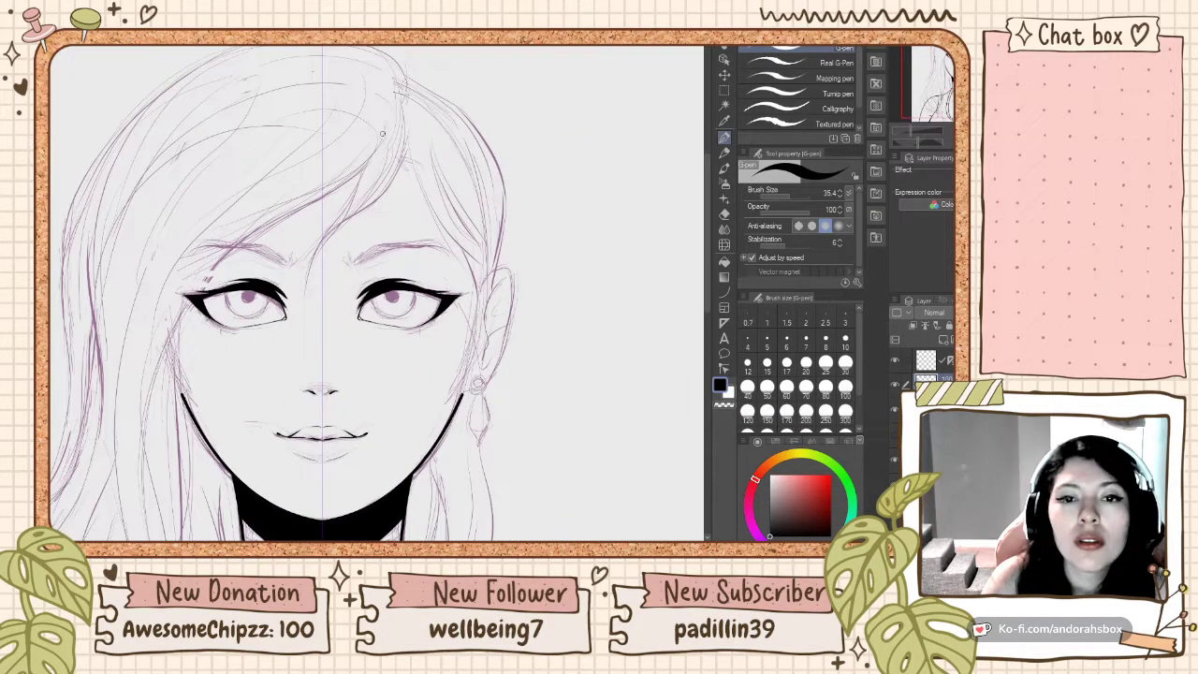
scroll(381, 133, "up", 1)
scroll(393, 187, "down", 1)
scroll(422, 326, "up", 3)
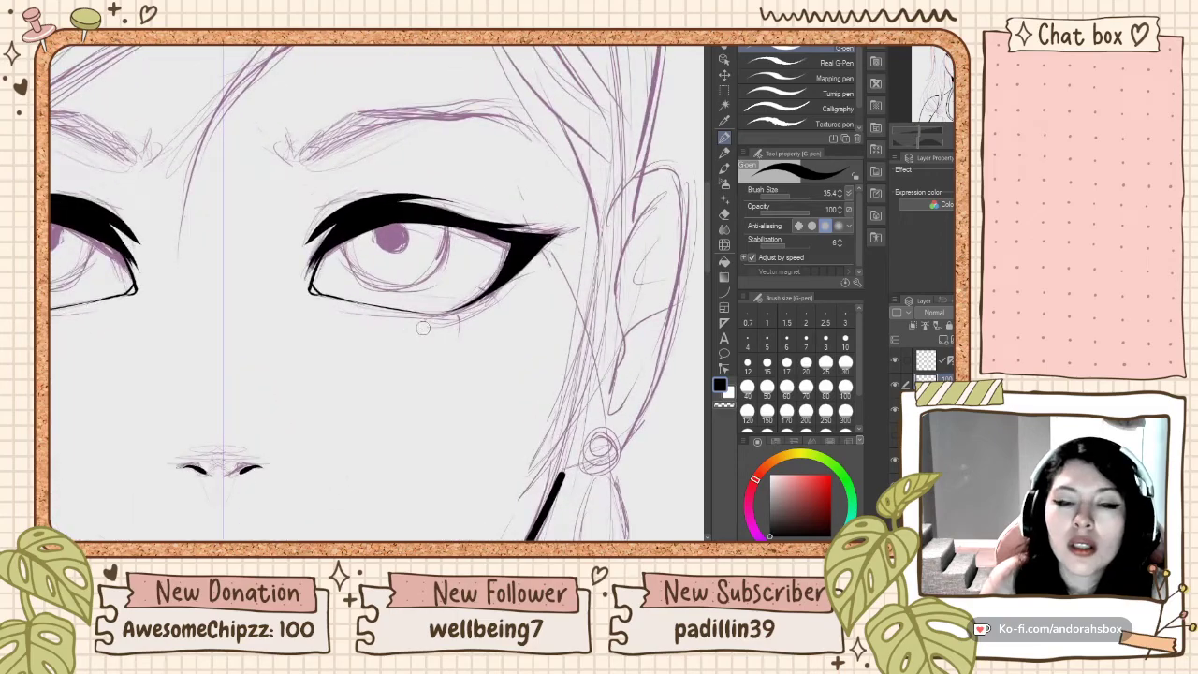
scroll(423, 327, "down", 4)
scroll(336, 249, "up", 1)
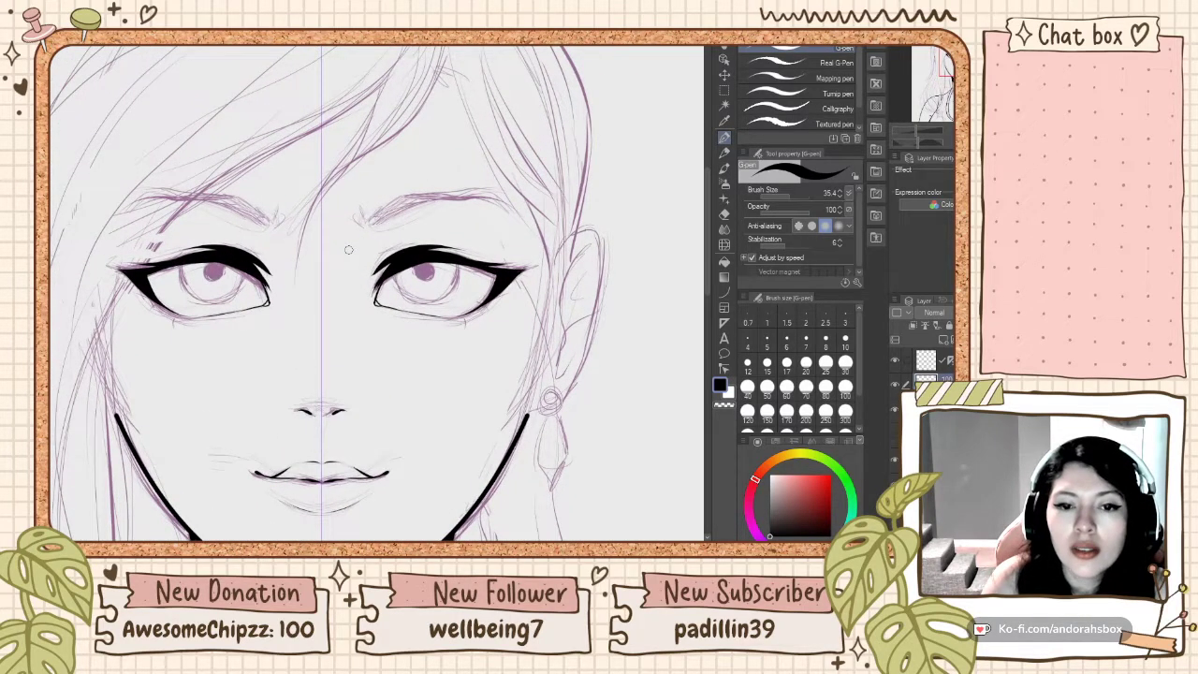
scroll(348, 250, "down", 1)
Step: Ink mirrored black hair flicks at the eyebrow's inner end and the start of its upper edge, undoing unsuitable strokes
scroll(370, 228, "up", 3)
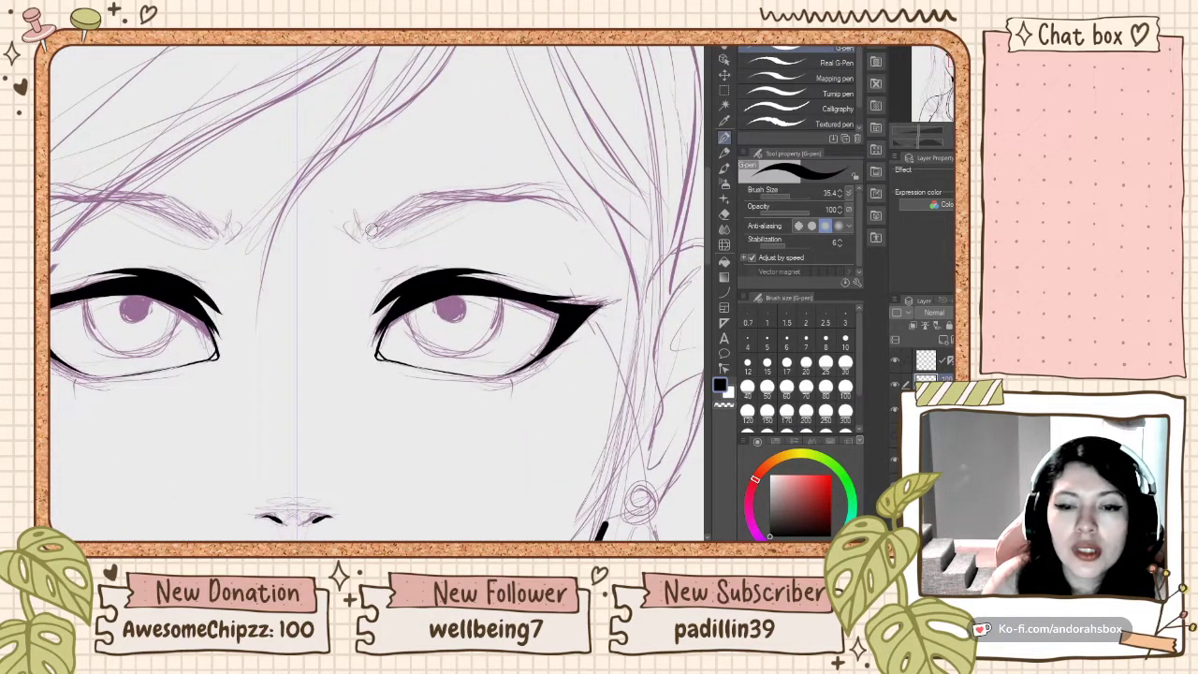
mouse_move(348, 221)
left_mouse_down()
mouse_move(376, 242)
mouse_move(445, 189)
left_mouse_up()
key("ctrl+z")
key("ctrl+z")
key("ctrl+z")
key("ctrl+z")
key("ctrl+z")
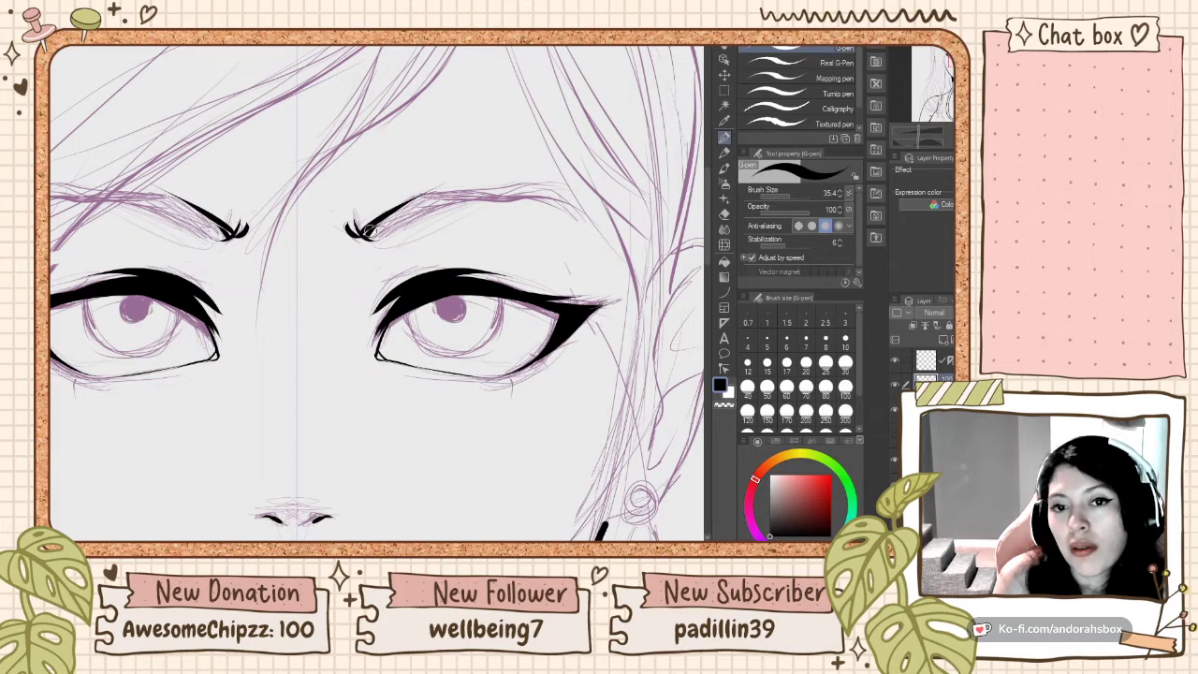
key("ctrl+z")
left_click_drag(367, 232, 449, 187)
Step: Ink the eyebrow's lower edge with one long tapered mirrored stroke from the inner end to the arch, undoing the shorter attempts
mouse_move(368, 232)
left_mouse_down()
mouse_move(397, 211)
mouse_move(426, 213)
left_mouse_up()
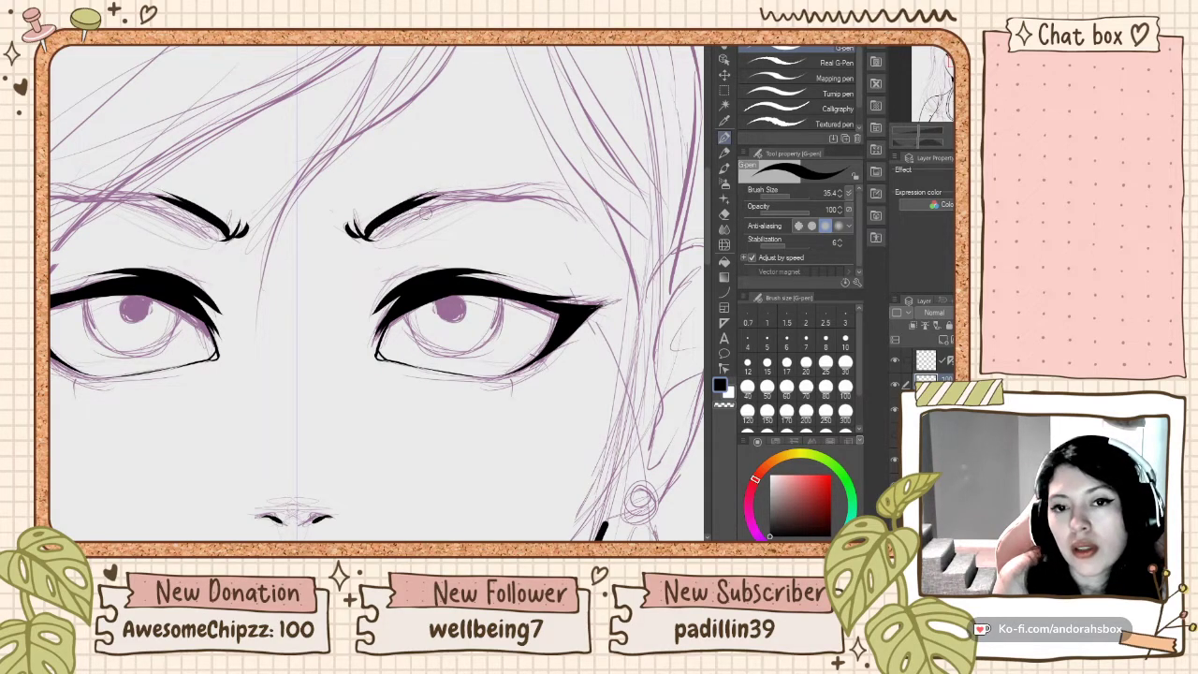
key("ctrl+z")
left_click_drag(370, 239, 482, 201)
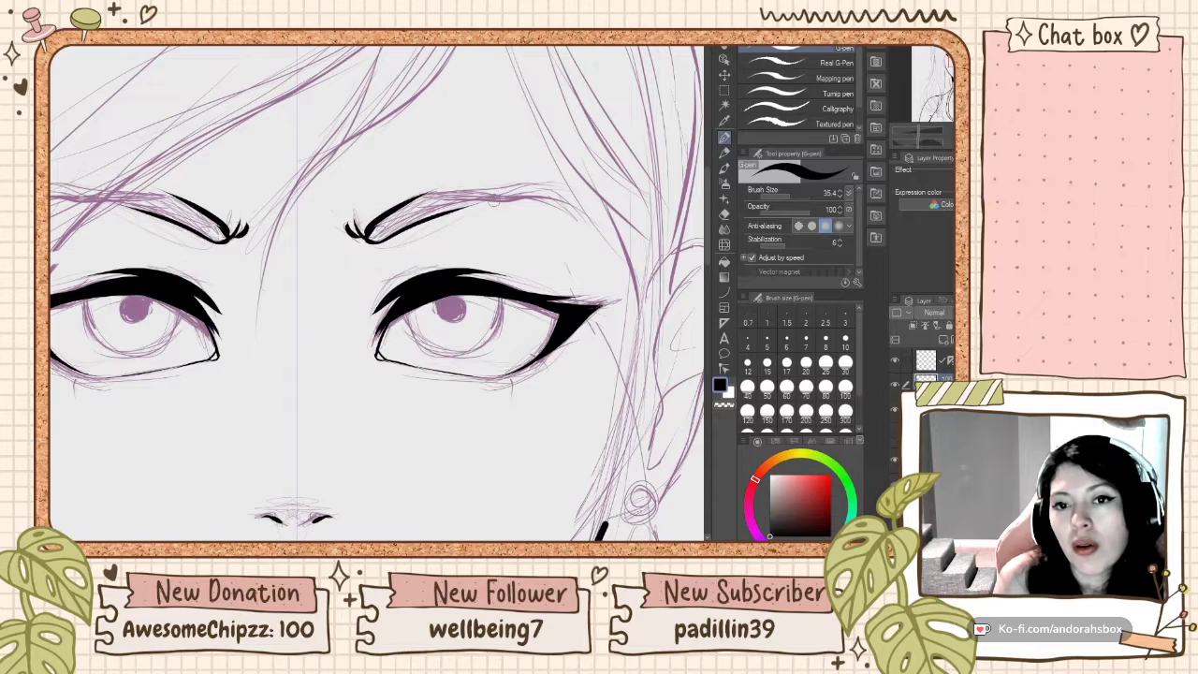
key("ctrl+z")
left_click_drag(370, 240, 513, 197)
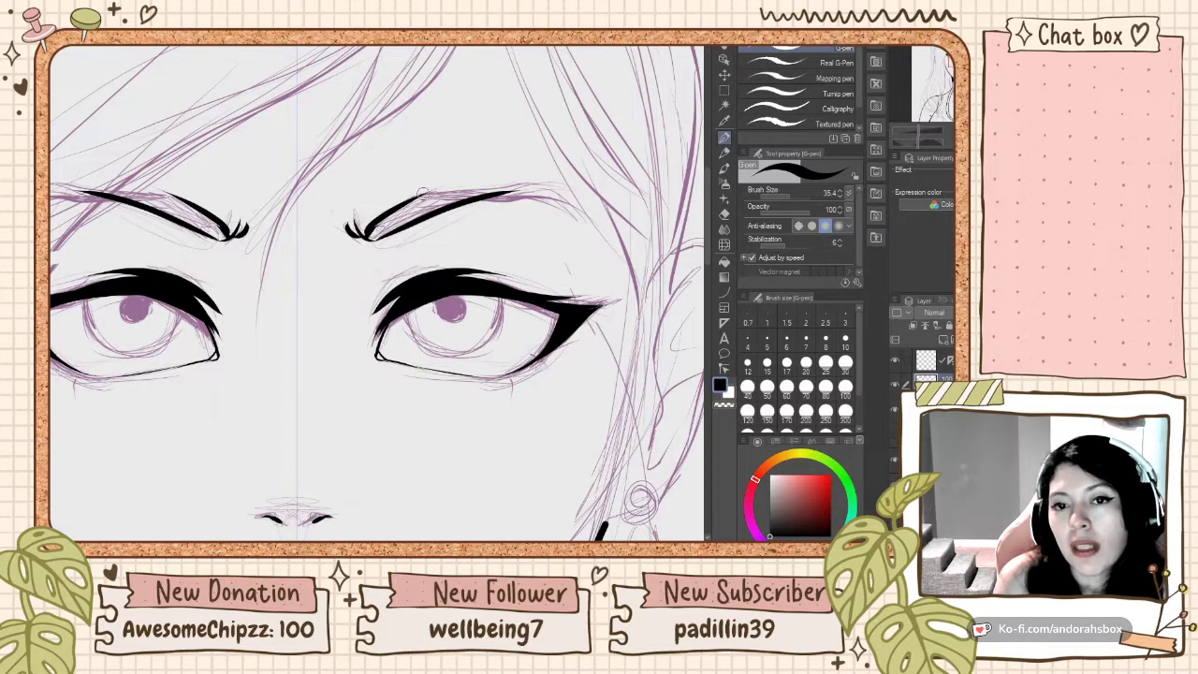
Step: Ink the eyebrow's upper edge over the arch and curve it down into a tapered tail, mirrored on both sides
left_click_drag(417, 198, 553, 194)
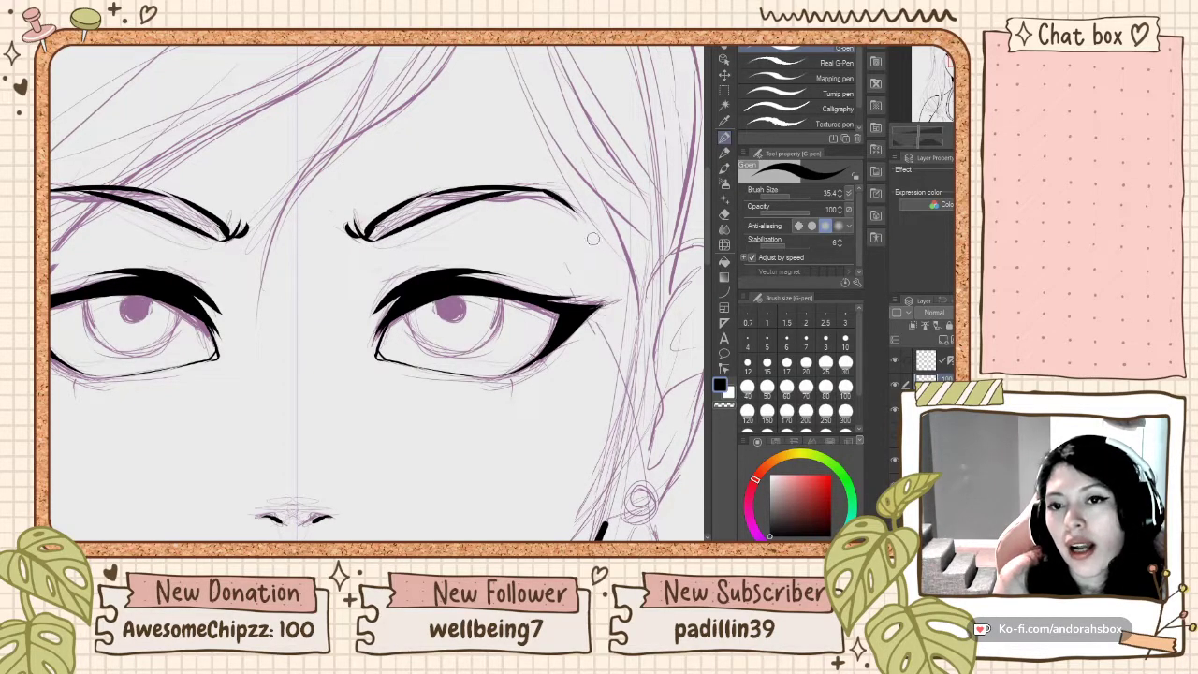
left_click_drag(541, 188, 584, 218)
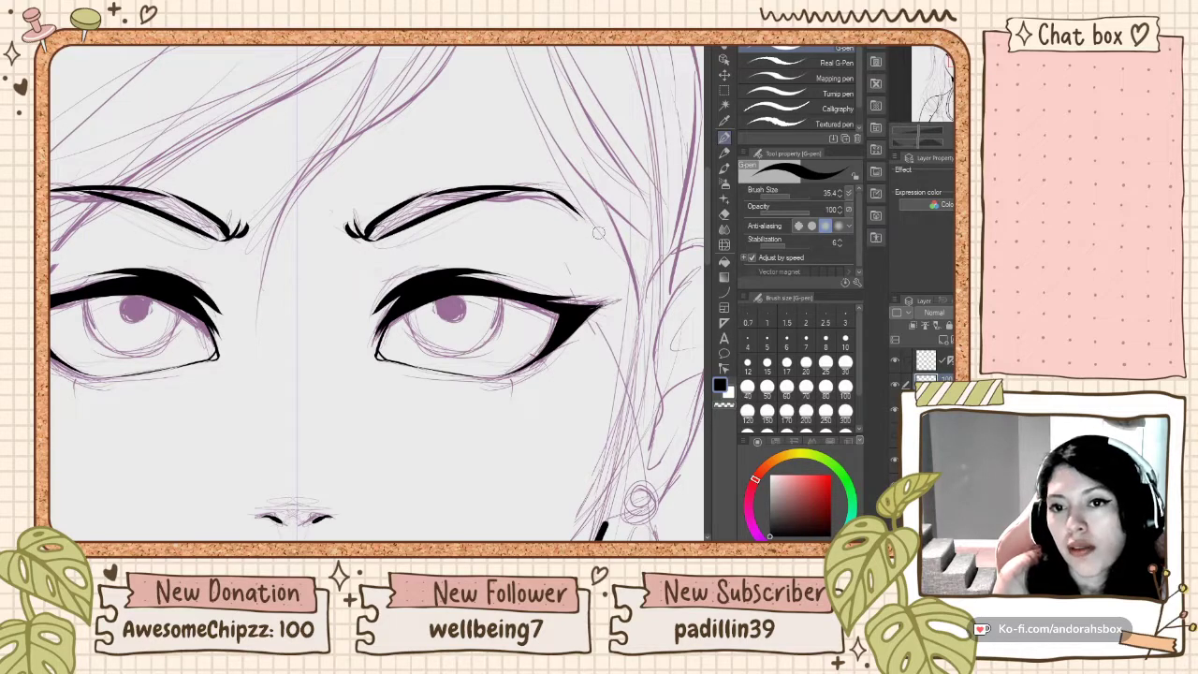
left_click_drag(407, 205, 473, 192)
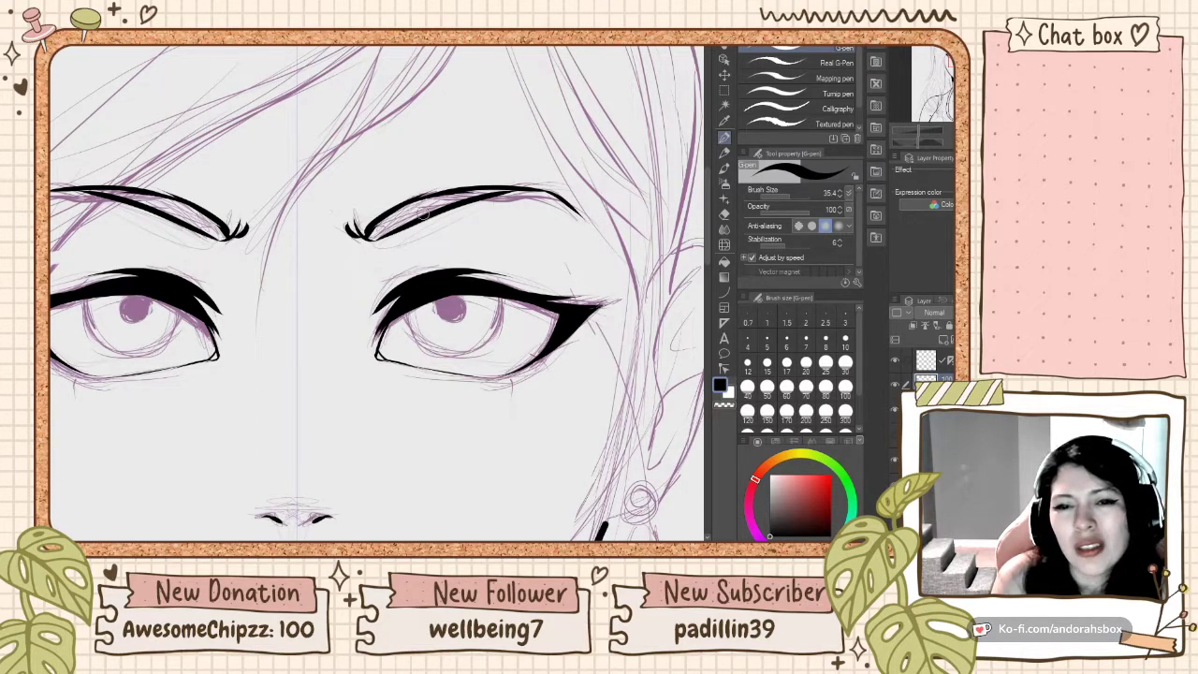
Step: Fill the eyebrow solid black from the inner end through the arch and thicken its outer part, redoing unsuitable strokes
left_click_drag(371, 234, 470, 198)
mouse_move(393, 224)
left_mouse_down()
mouse_move(476, 195)
mouse_move(526, 202)
left_mouse_up()
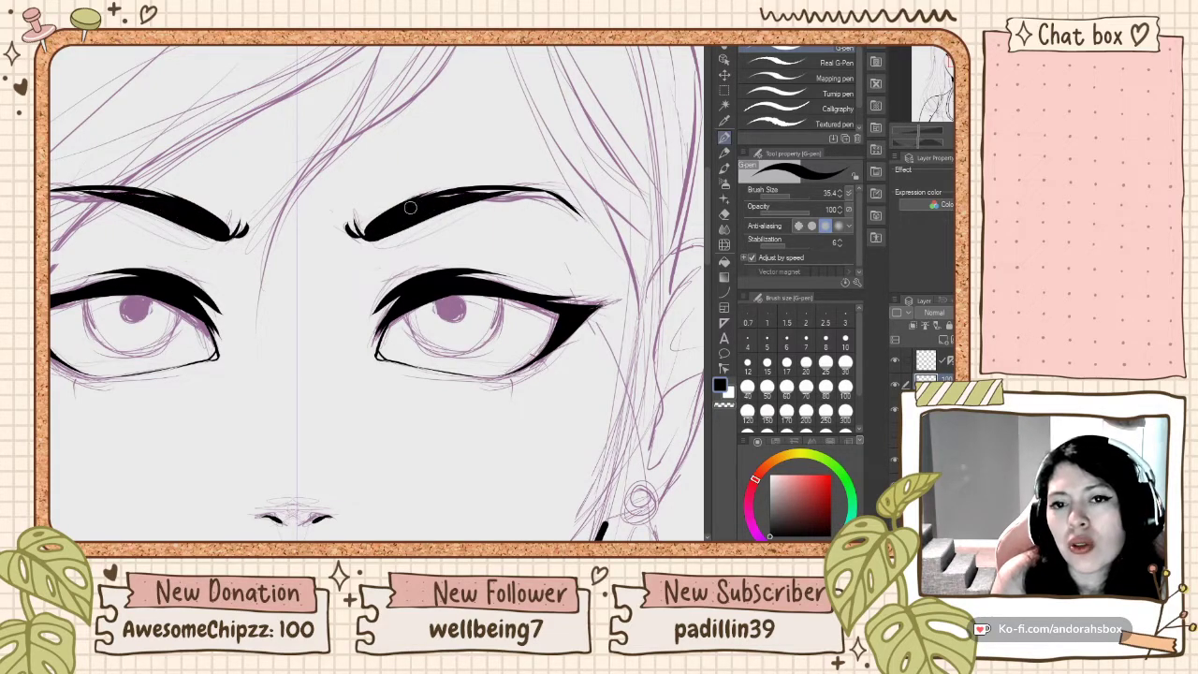
left_click_drag(410, 208, 559, 196)
key("ctrl+z")
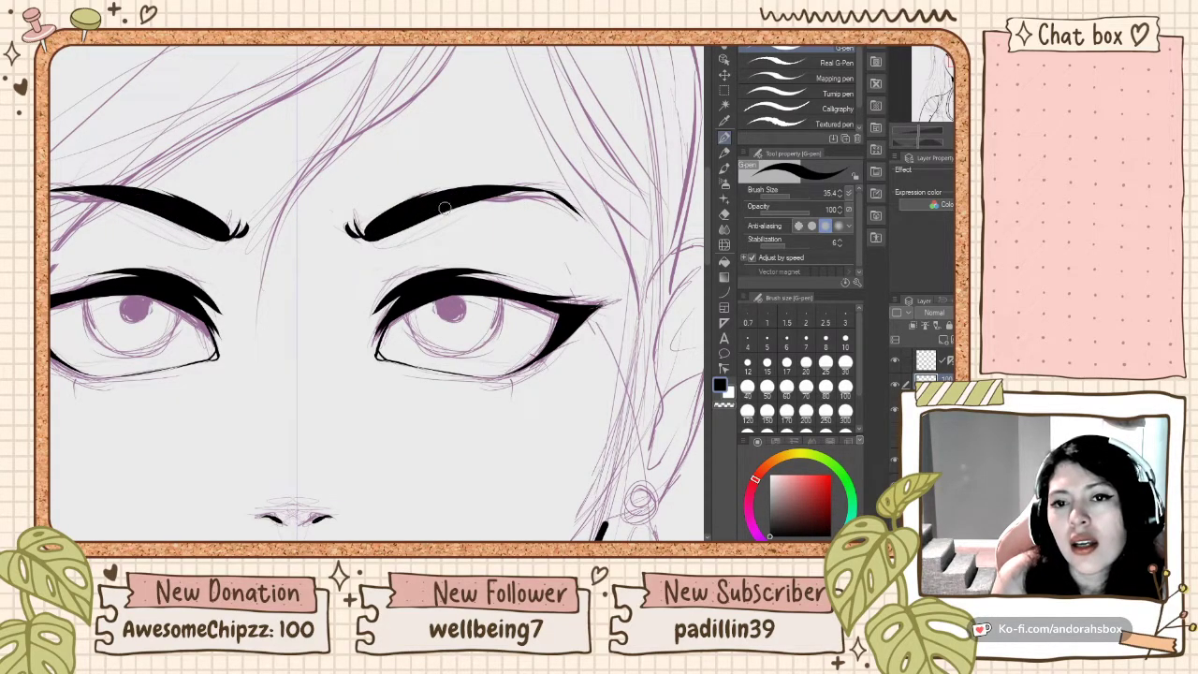
mouse_move(473, 199)
left_mouse_down()
mouse_move(568, 195)
mouse_move(604, 208)
left_mouse_up()
key("ctrl+z")
left_click_drag(476, 198, 609, 198)
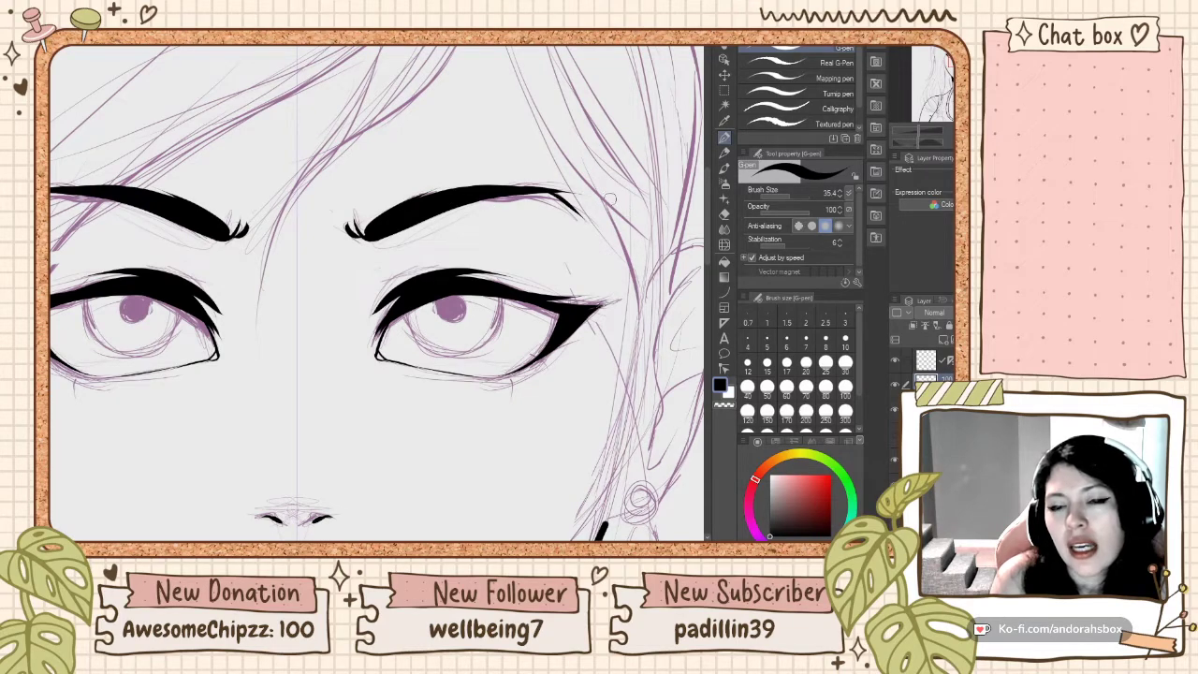
Step: Examine the inked eyebrows and eyes from full portrait view to close-up, checking their balance on the face
scroll(533, 242, "down", 3)
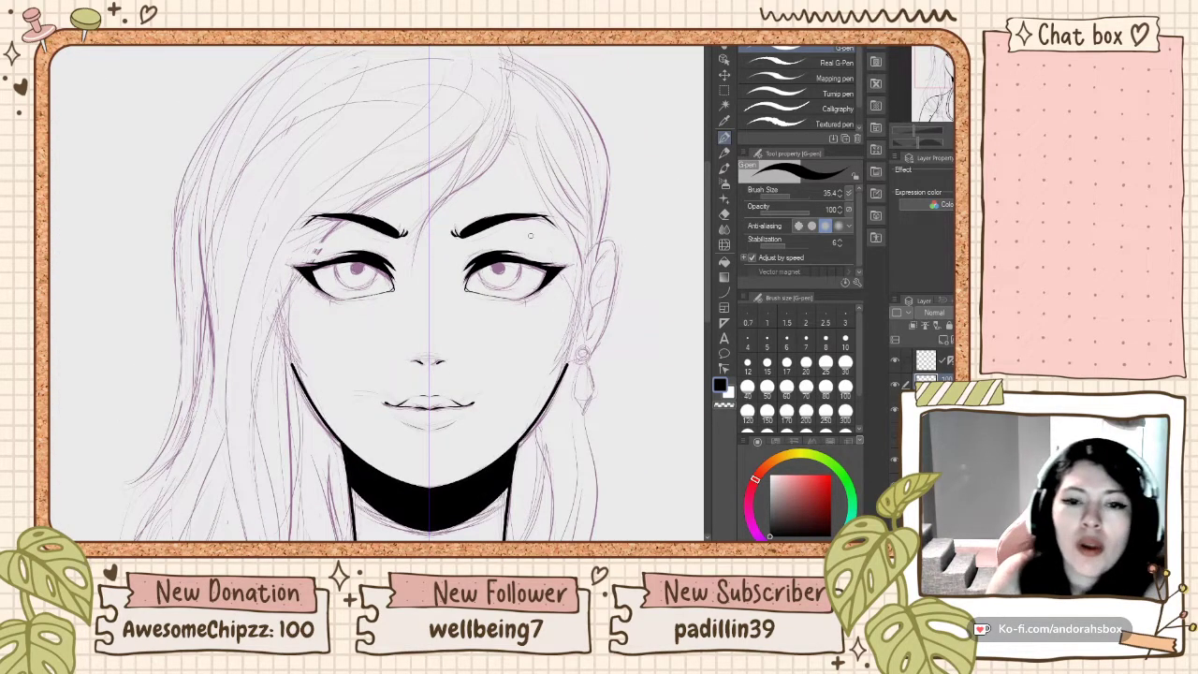
scroll(530, 235, "up", 2)
scroll(540, 205, "up", 1)
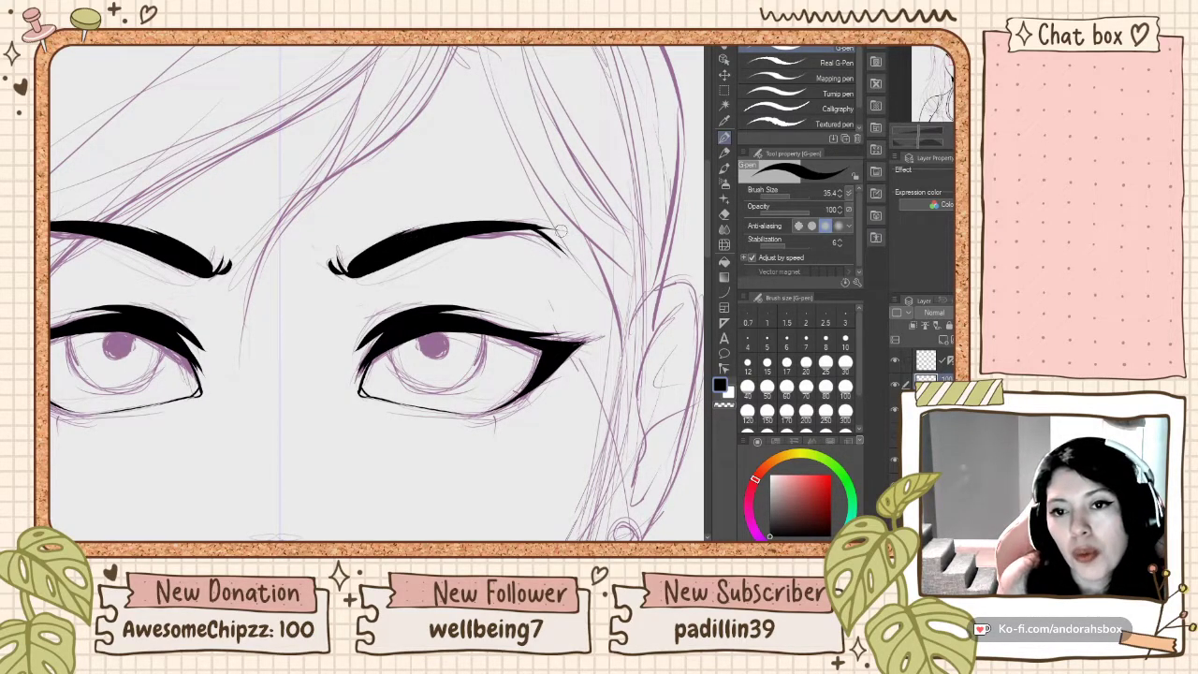
scroll(530, 225, "down", 3)
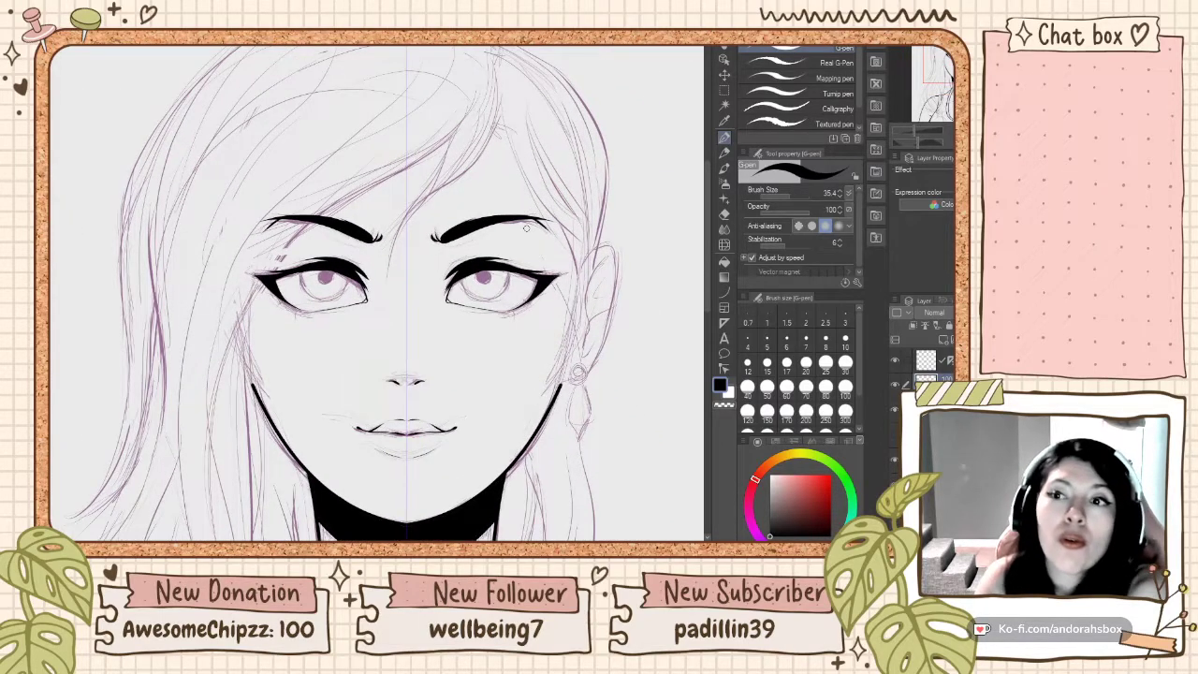
scroll(526, 223, "down", 3)
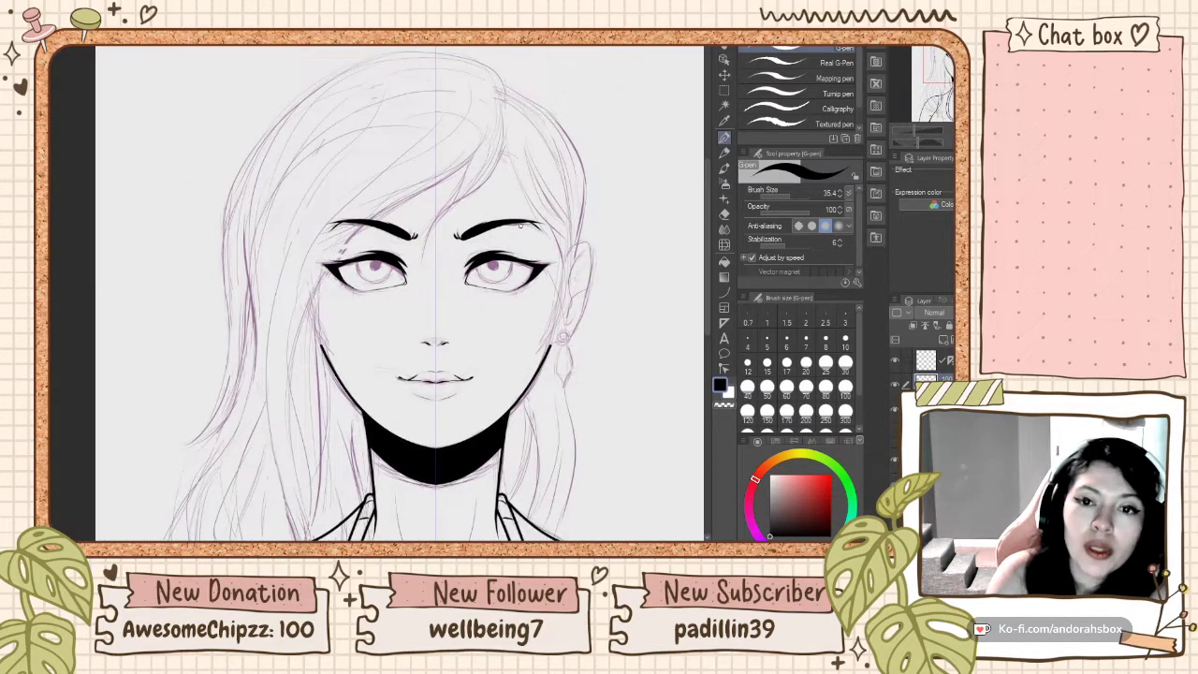
scroll(524, 198, "up", 4)
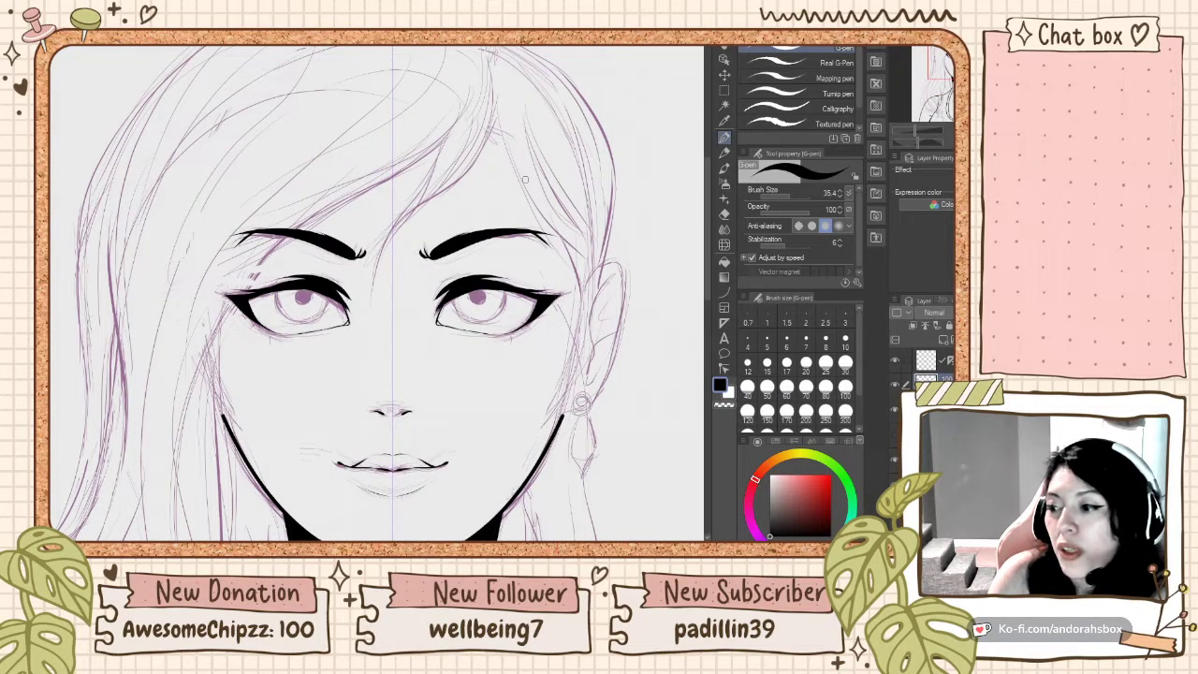
scroll(482, 221, "down", 2)
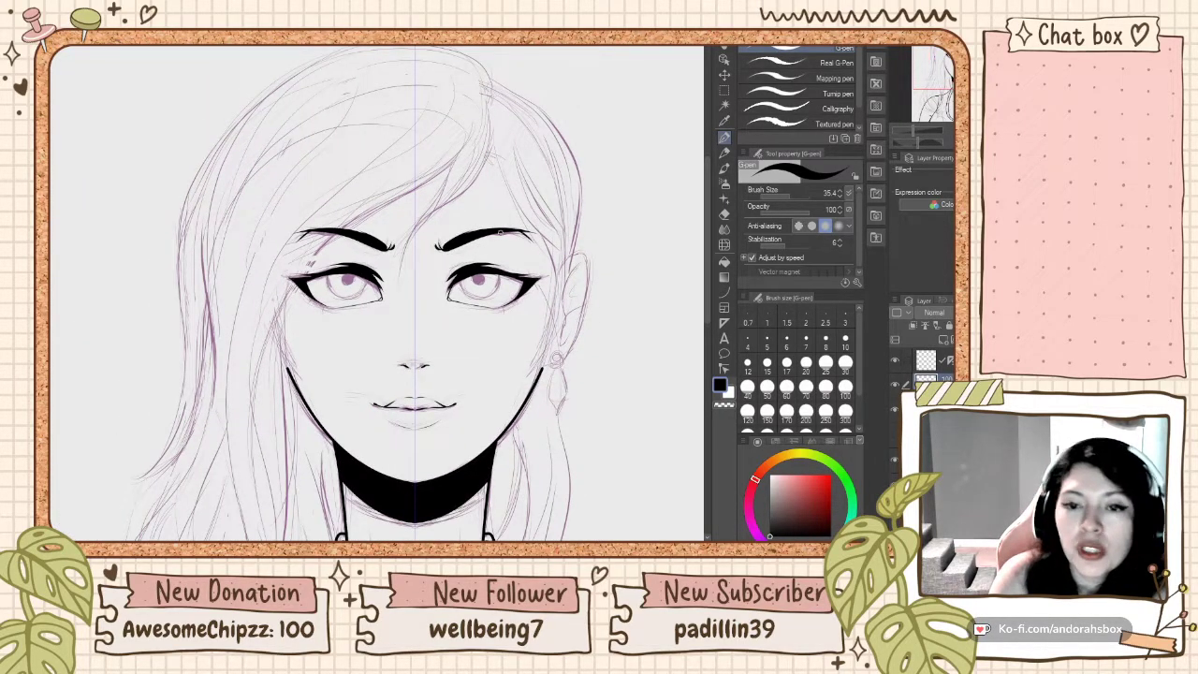
scroll(501, 232, "down", 1)
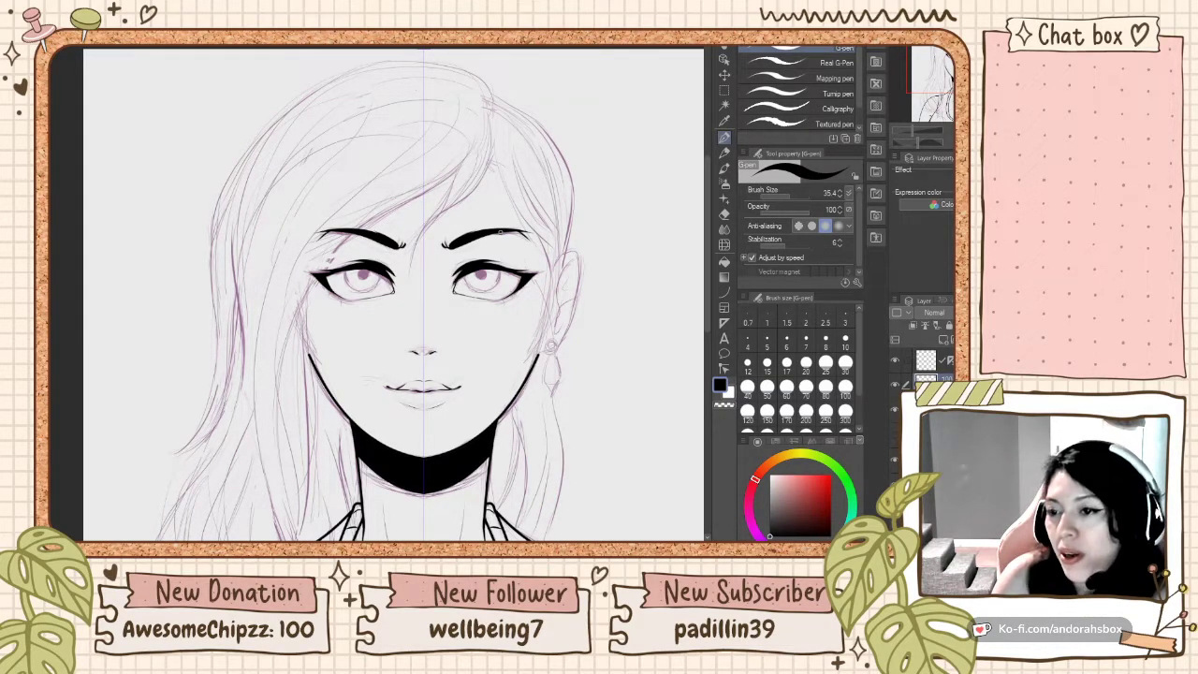
scroll(324, 217, "down", 1)
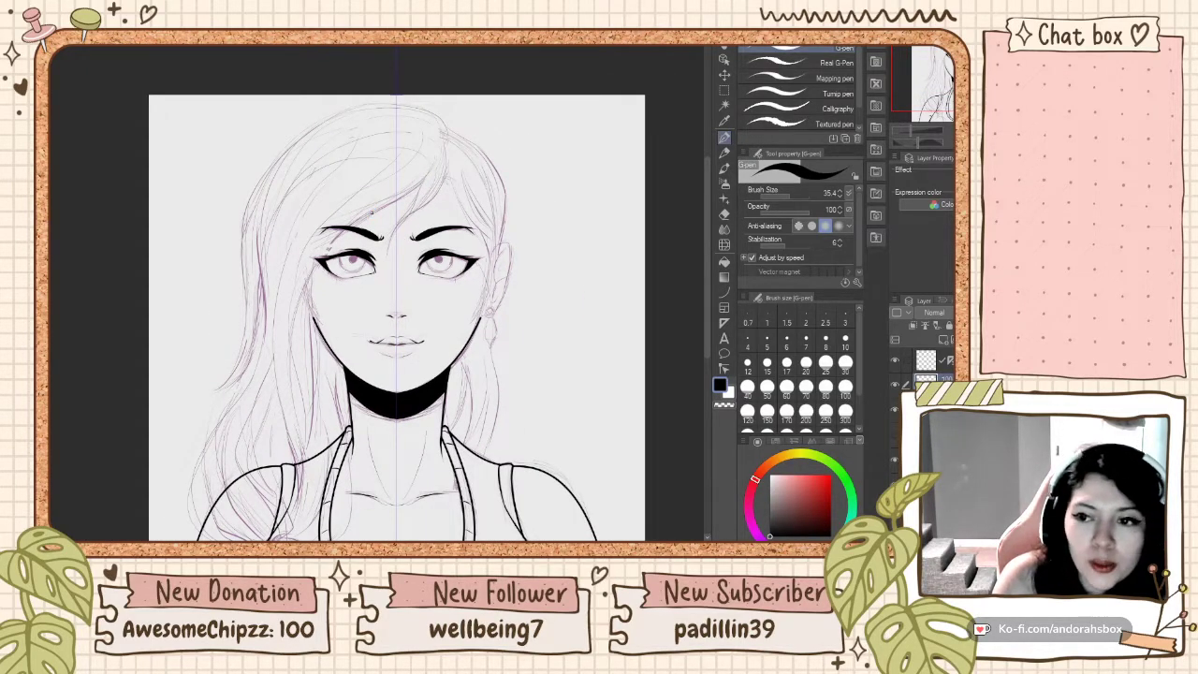
scroll(371, 213, "down", 2)
scroll(416, 254, "up", 9)
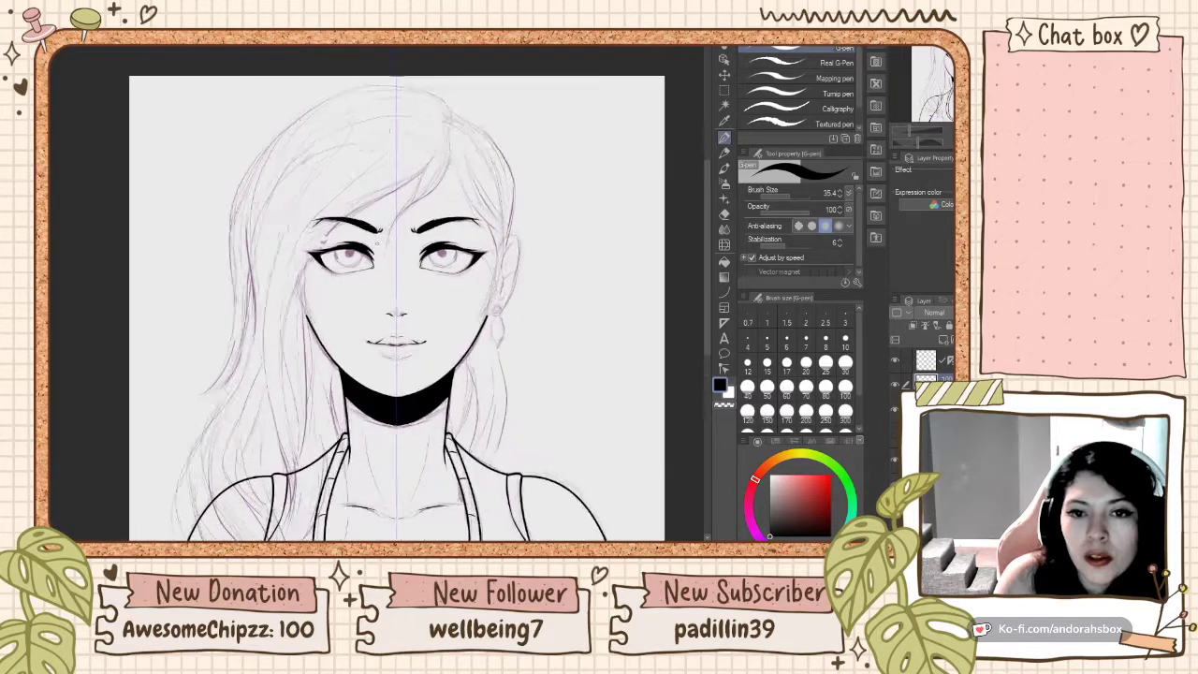
key("ctrl+plus")
key("ctrl+plus")
key("ctrl+plus")
key("ctrl+plus")
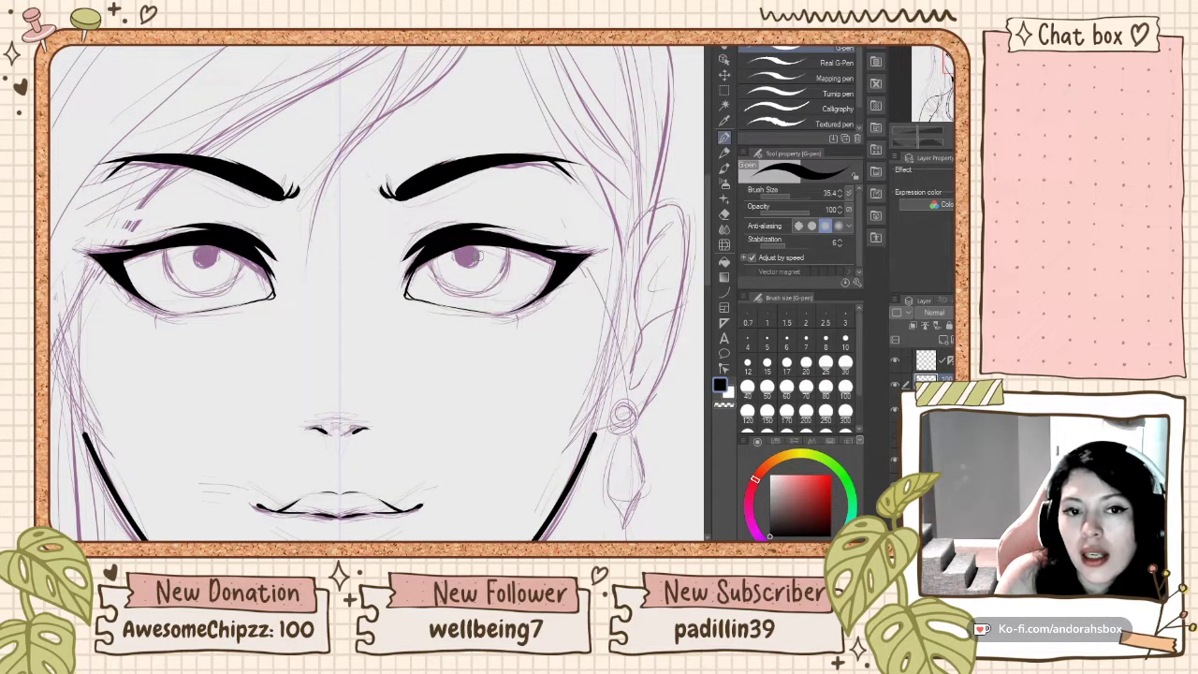
scroll(475, 256, "down", 2)
scroll(476, 255, "up", 2)
scroll(487, 267, "down", 2)
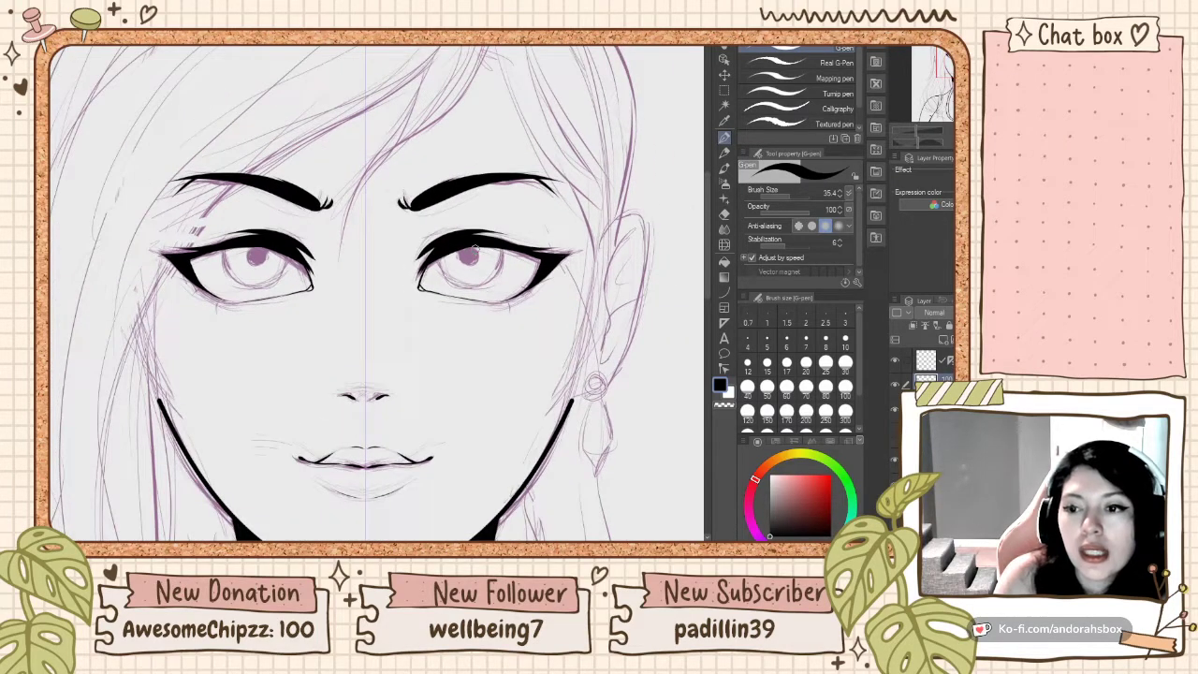
Step: Try to ink the iris outline freehand with mirrored G-pen strokes below the upper lash line, undoing the attempts
scroll(491, 273, "up", 2)
scroll(492, 271, "up", 1)
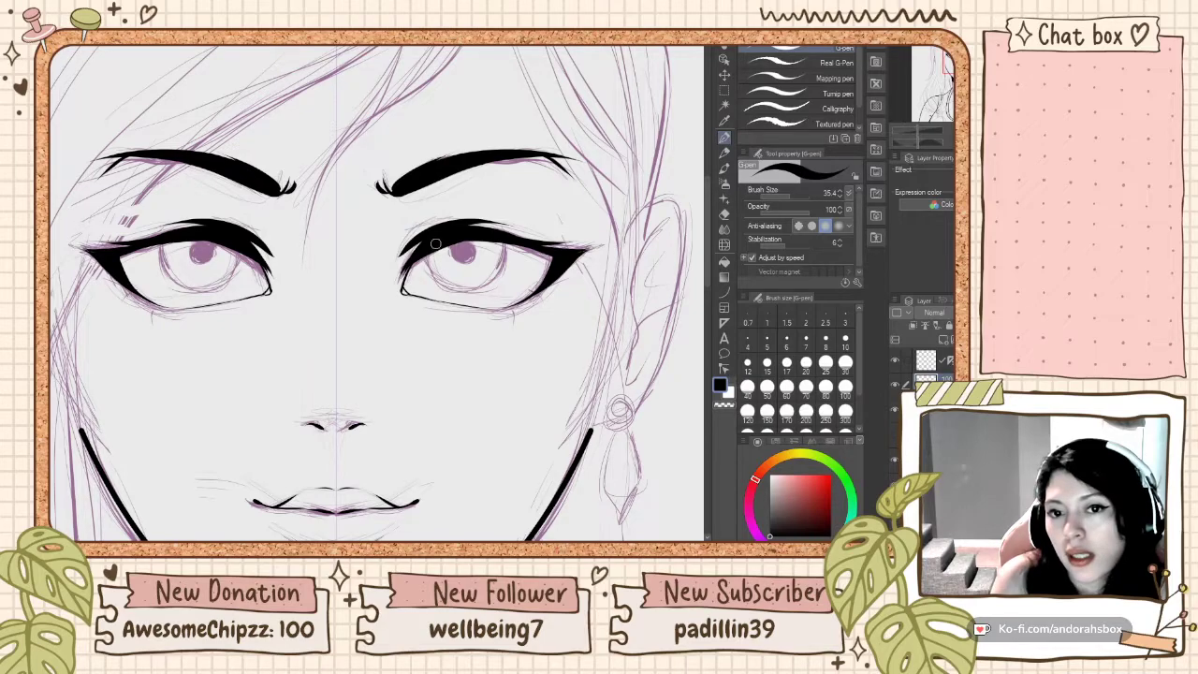
mouse_move(428, 251)
left_mouse_down()
mouse_move(493, 268)
mouse_move(469, 285)
mouse_move(443, 283)
mouse_move(512, 262)
left_mouse_up()
key("ctrl+z")
key("ctrl+z")
key("ctrl+z")
key("ctrl+z")
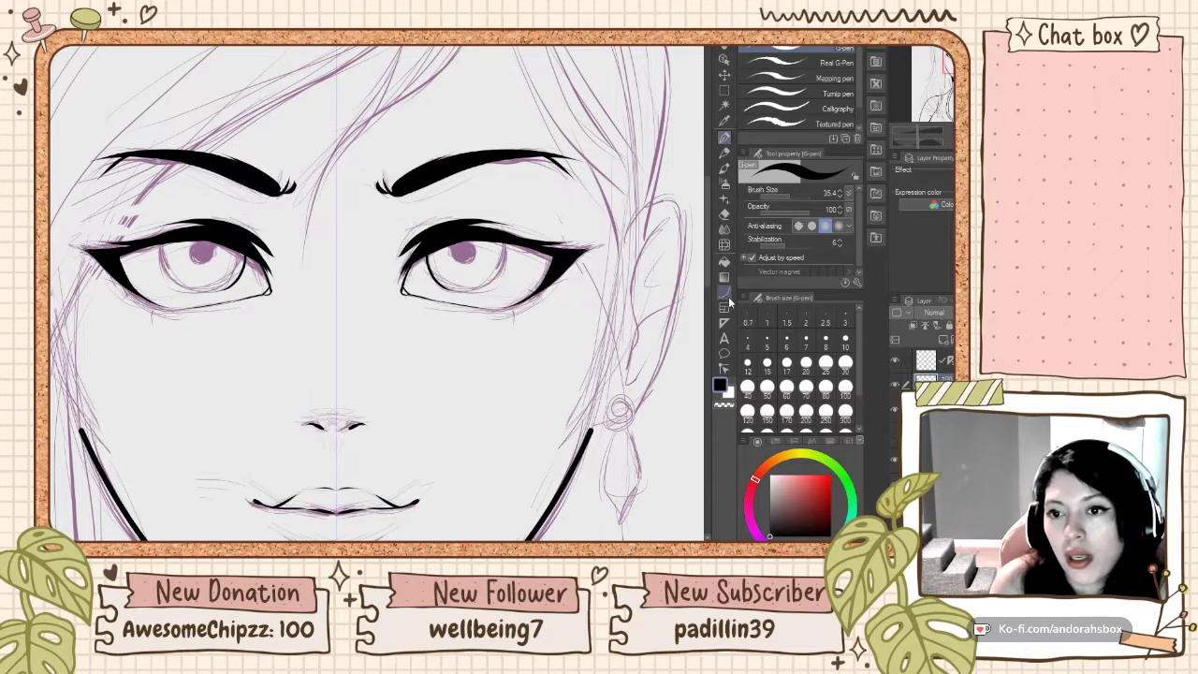
key("ctrl+z")
Step: Outline the iris in black with two mirrored Curve tool segments, one along the inner side and one along the outer side
left_click(723, 292)
left_click_drag(425, 250, 473, 292)
left_click(424, 251)
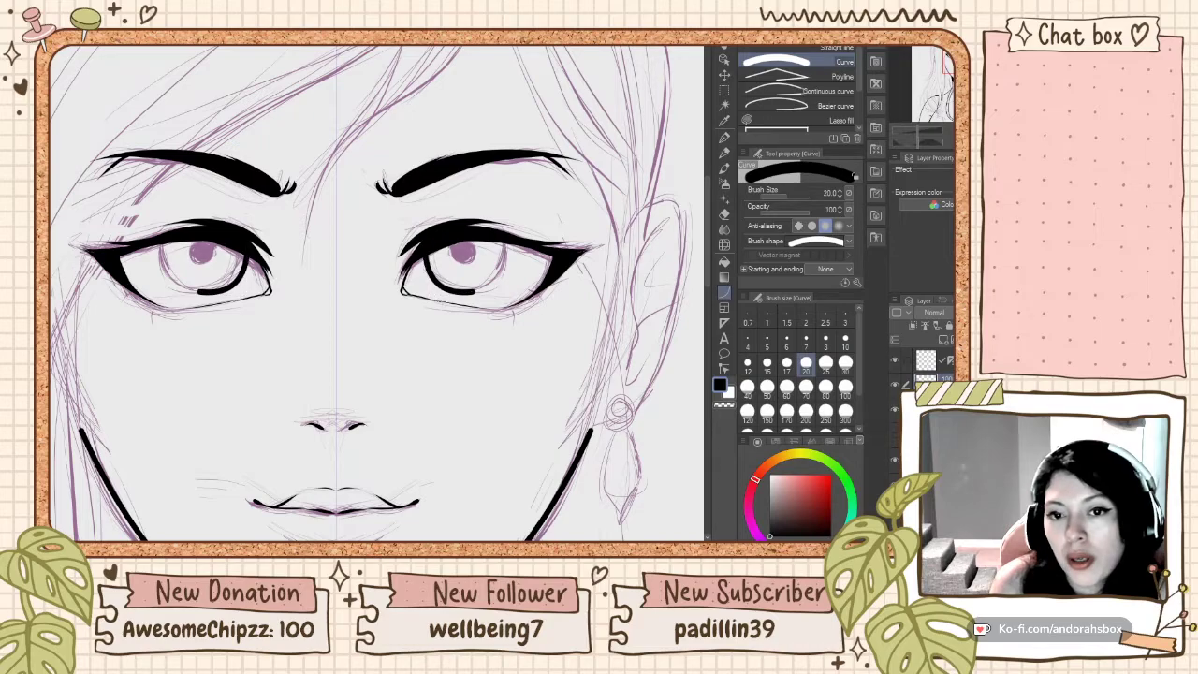
left_click_drag(472, 293, 507, 244)
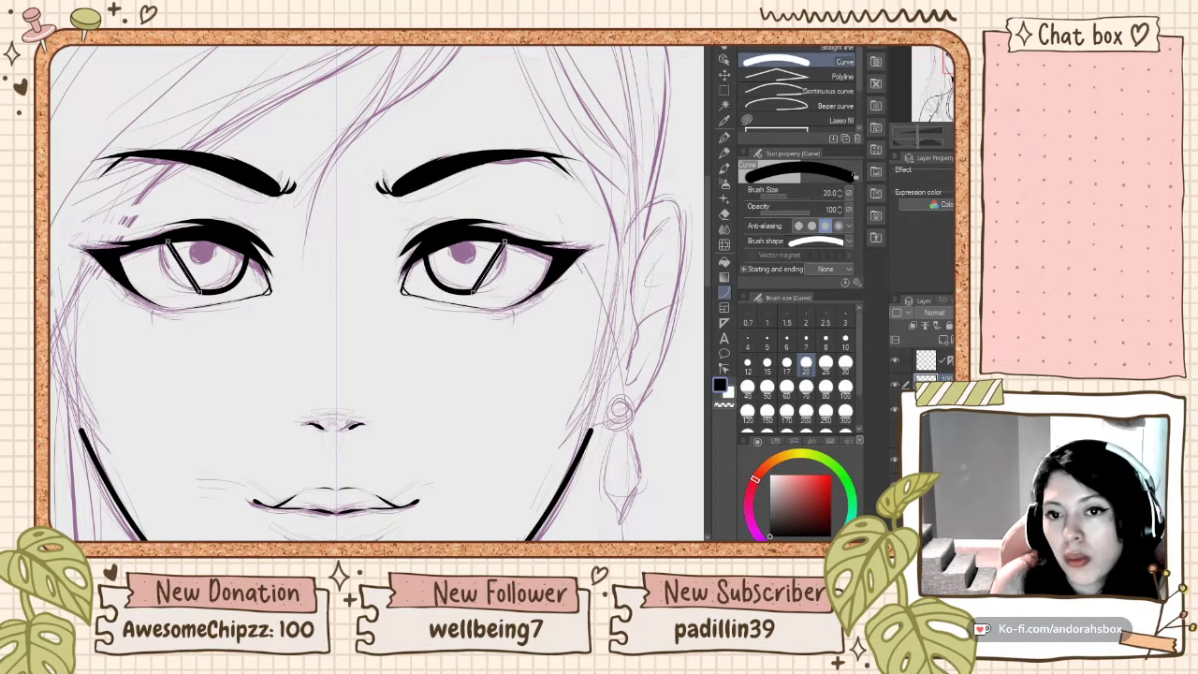
left_click(514, 277)
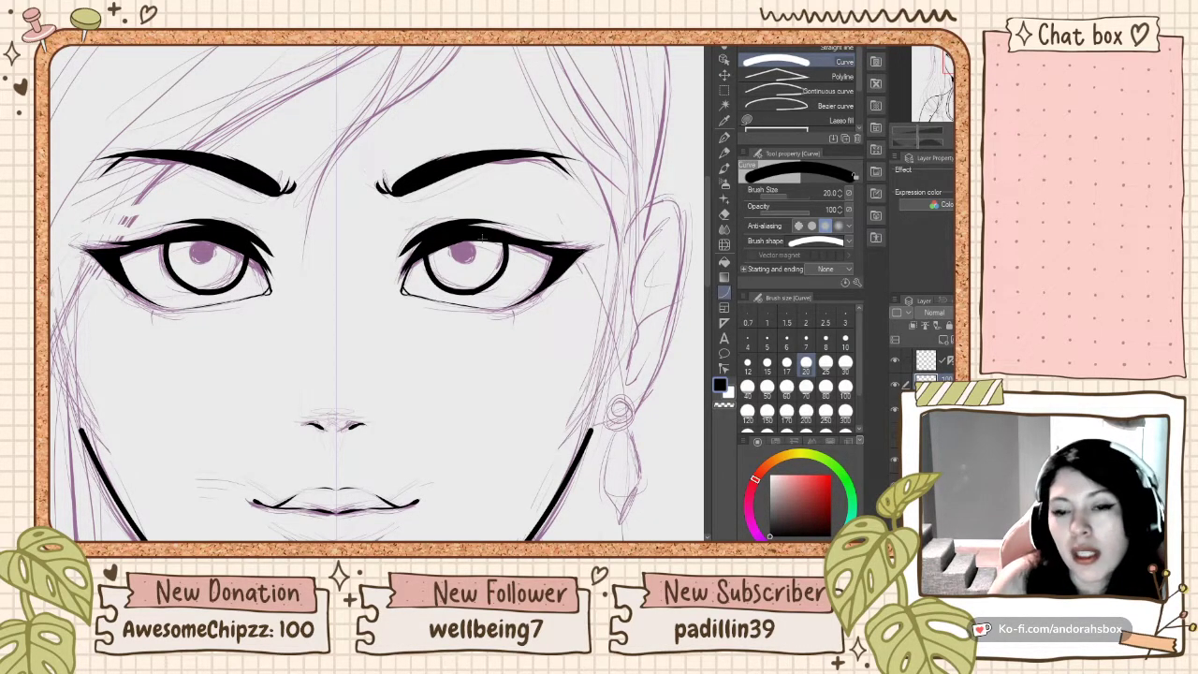
Step: Undo both iris outline segments and redraw the iris in black as a mirrored U-shaped arc below the upper lash line with the Curve tool
scroll(482, 238, "down", 3)
scroll(482, 238, "up", 3)
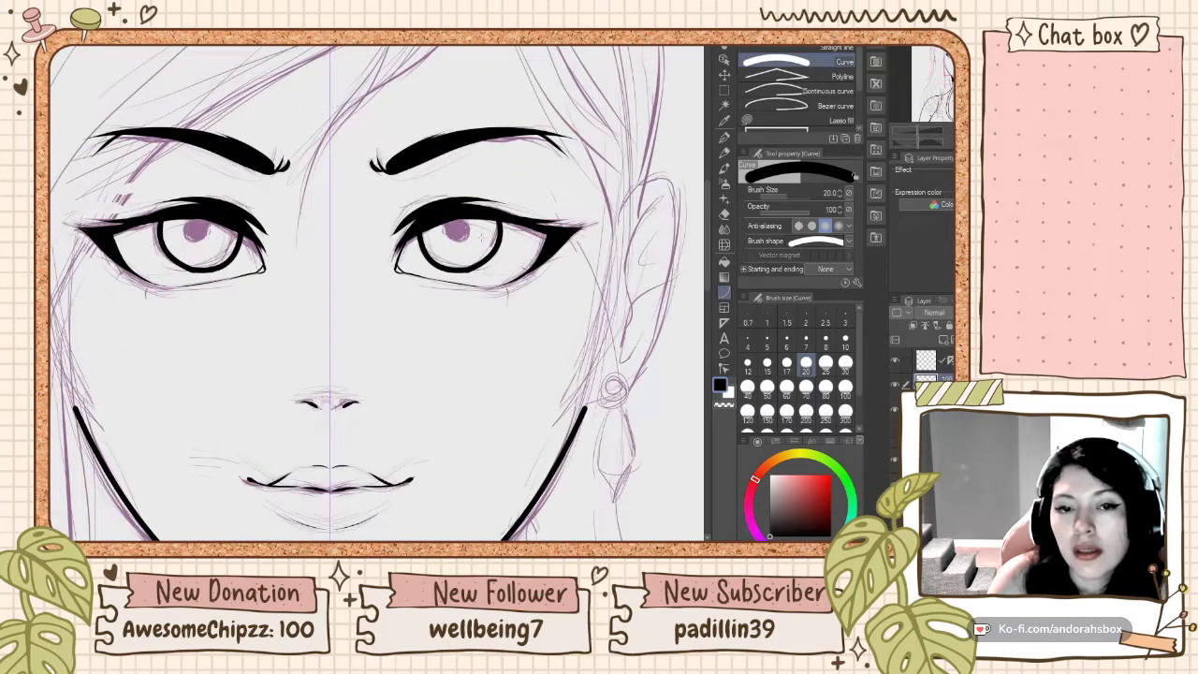
key("ctrl+z")
key("ctrl+z")
scroll(480, 234, "up", 2)
scroll(479, 231, "down", 2)
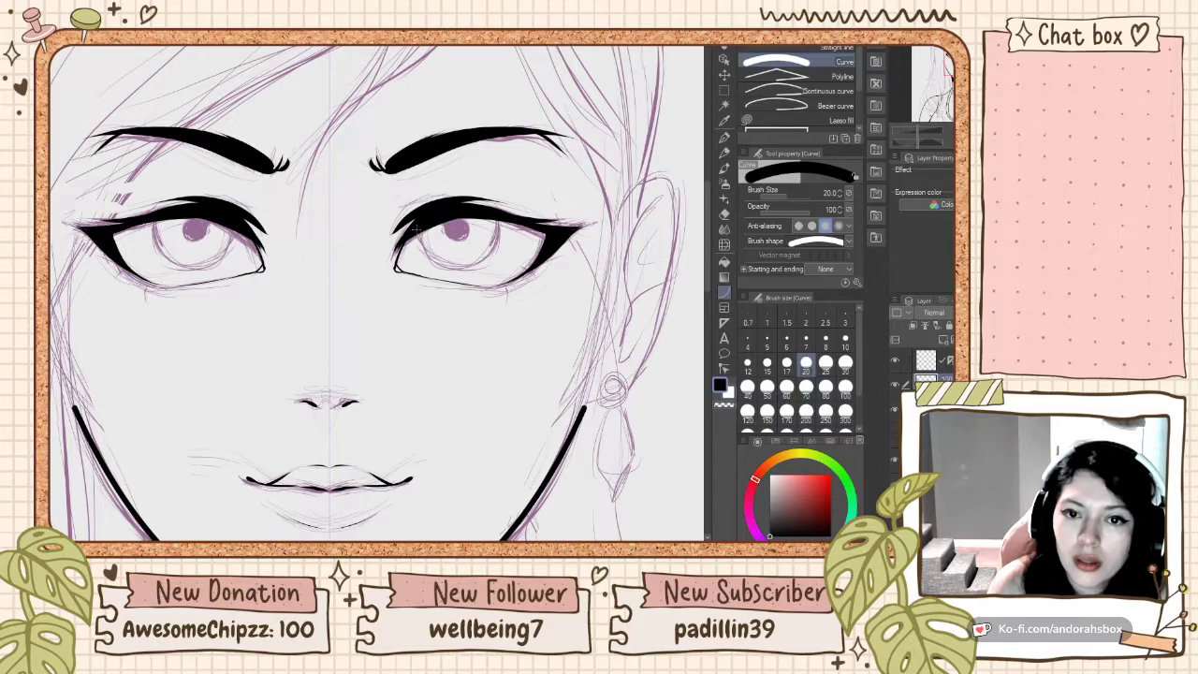
left_click_drag(417, 230, 496, 221)
left_click(426, 272)
left_click(503, 251)
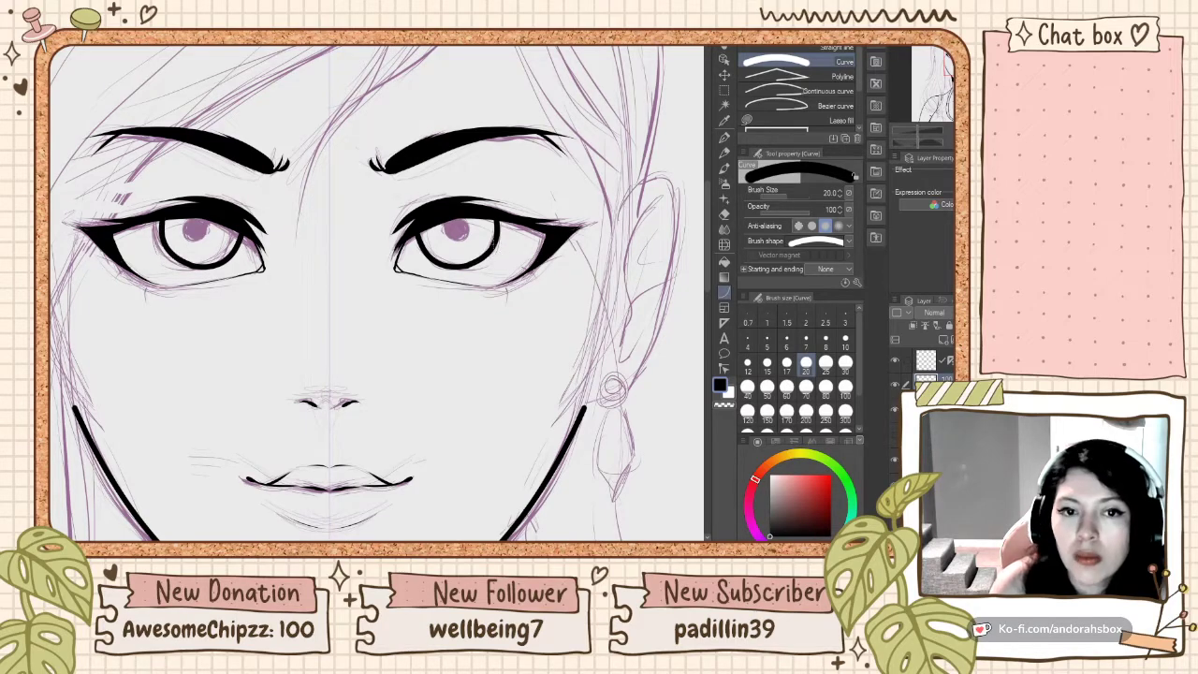
Step: Ink a solid black round pupil inside the iris with the G-pen, mirrored to the other eye, undoing an unsuitable stroke
scroll(472, 236, "down", 3)
scroll(481, 226, "up", 2)
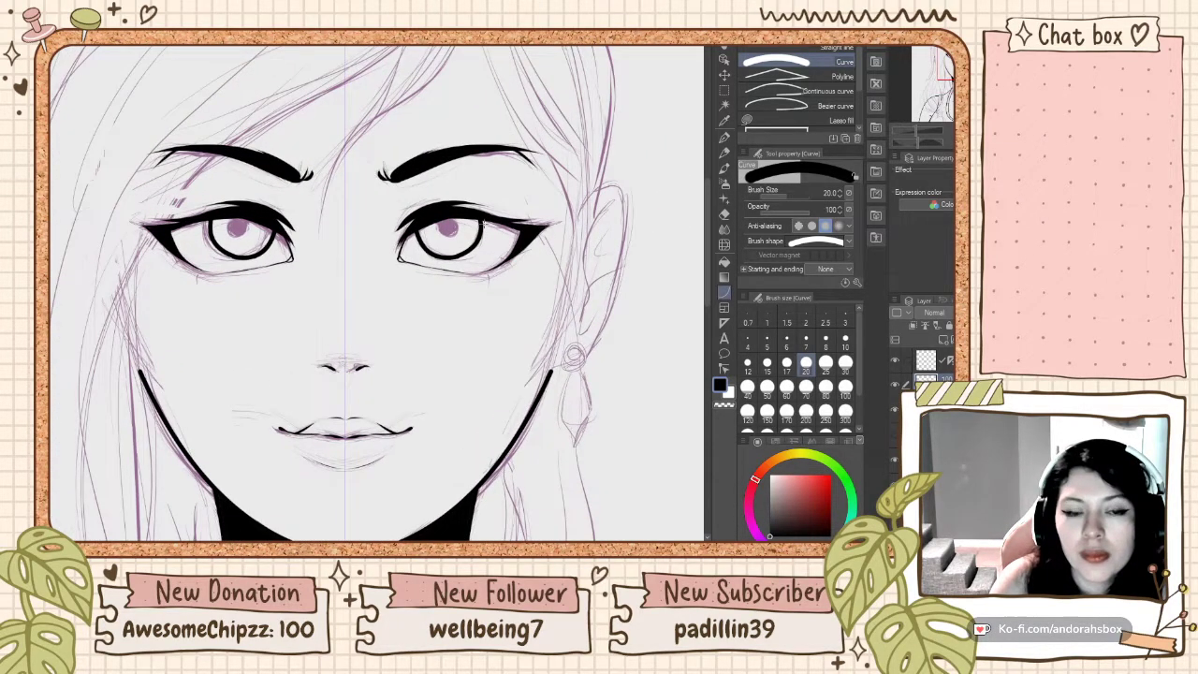
scroll(475, 222, "up", 1)
scroll(475, 220, "up", 1)
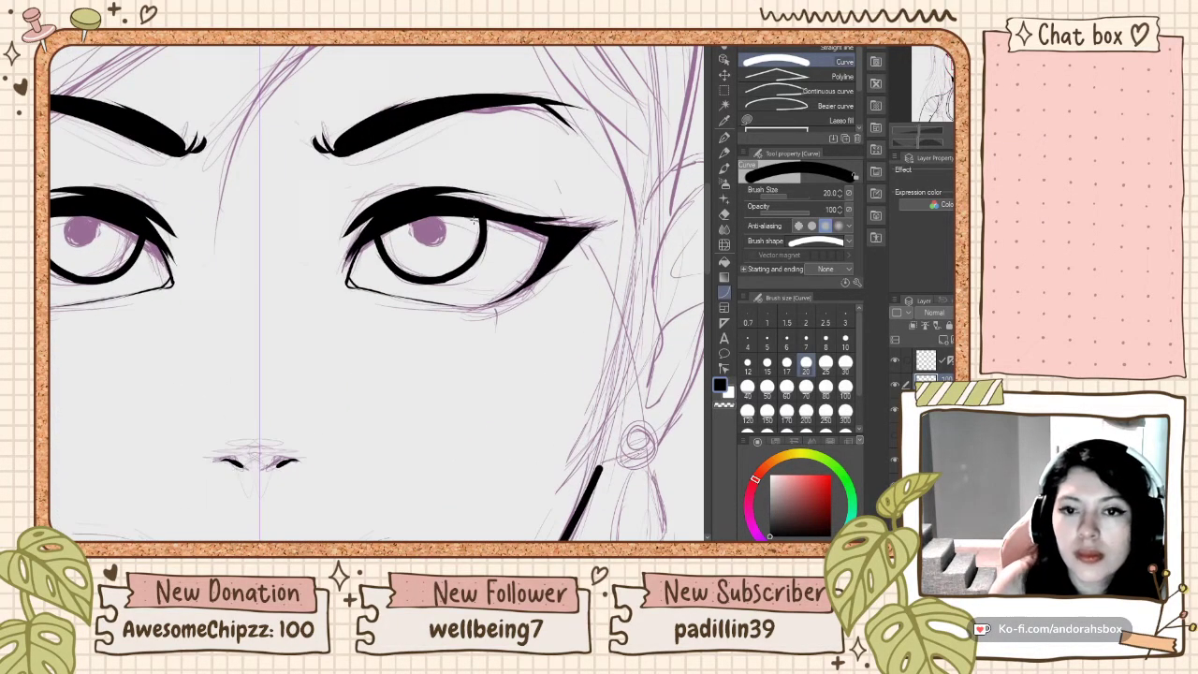
left_click(723, 138)
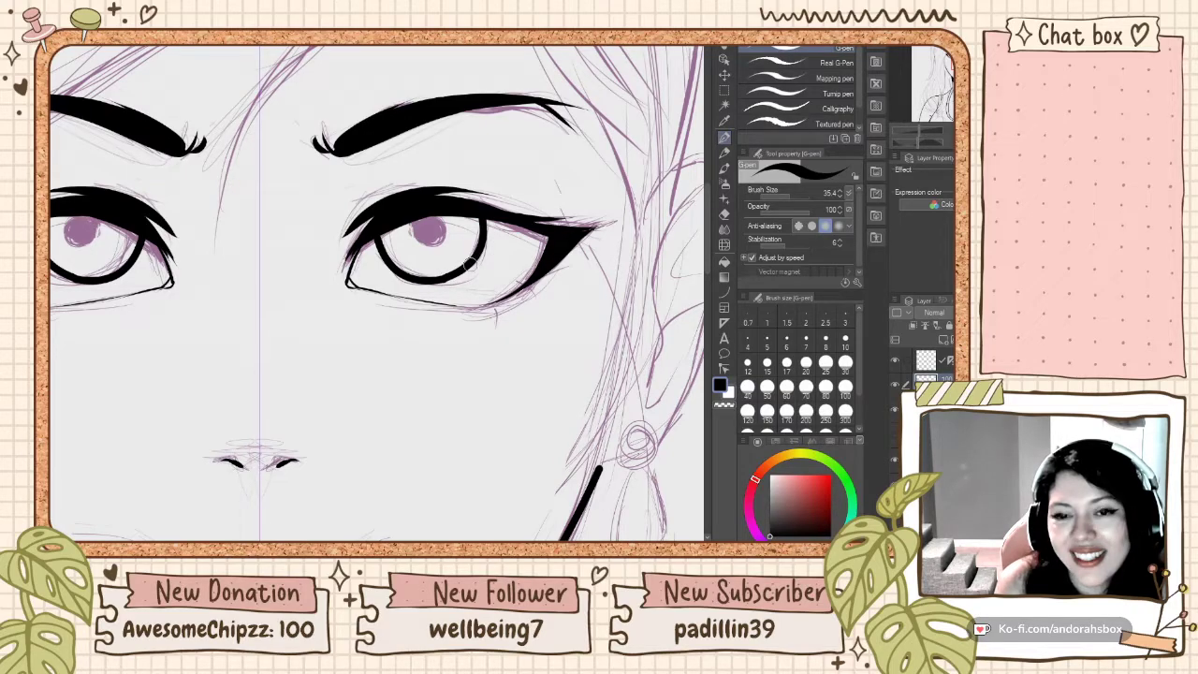
mouse_move(425, 222)
left_mouse_down()
mouse_move(438, 220)
mouse_move(427, 236)
mouse_move(437, 228)
left_mouse_up()
key("ctrl+z")
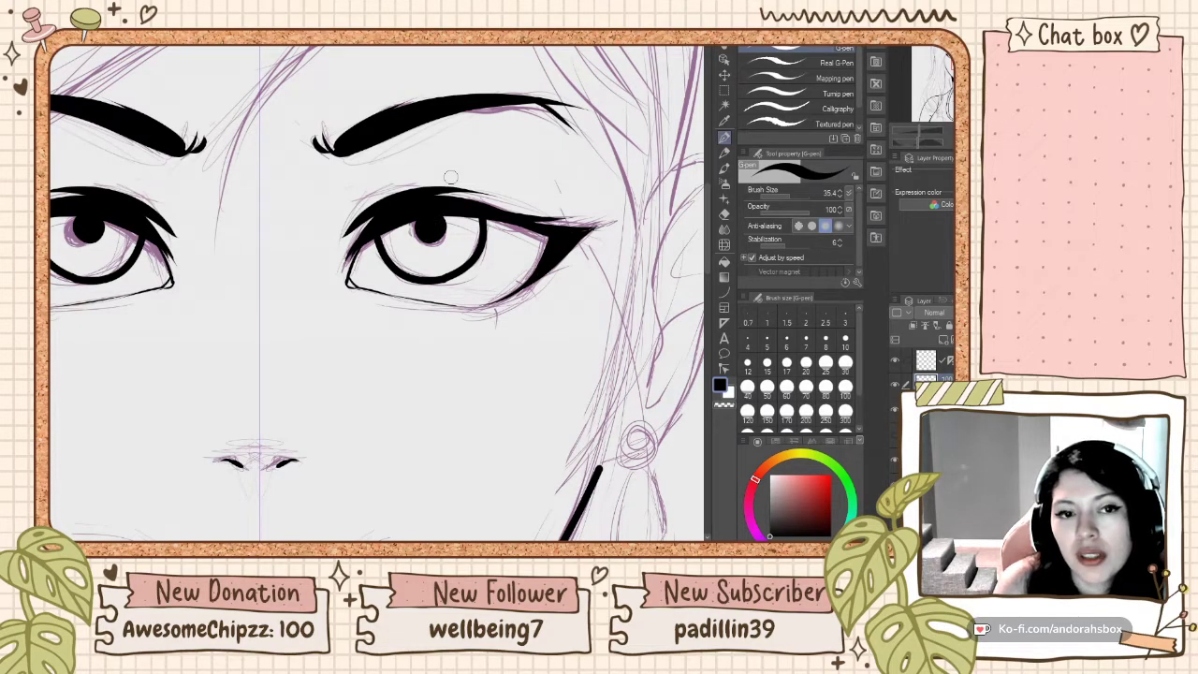
Step: Thicken the outer part of the lower lash line with the mirrored G-pen and add short lashes beneath it
scroll(478, 198, "down", 2)
scroll(477, 198, "down", 2)
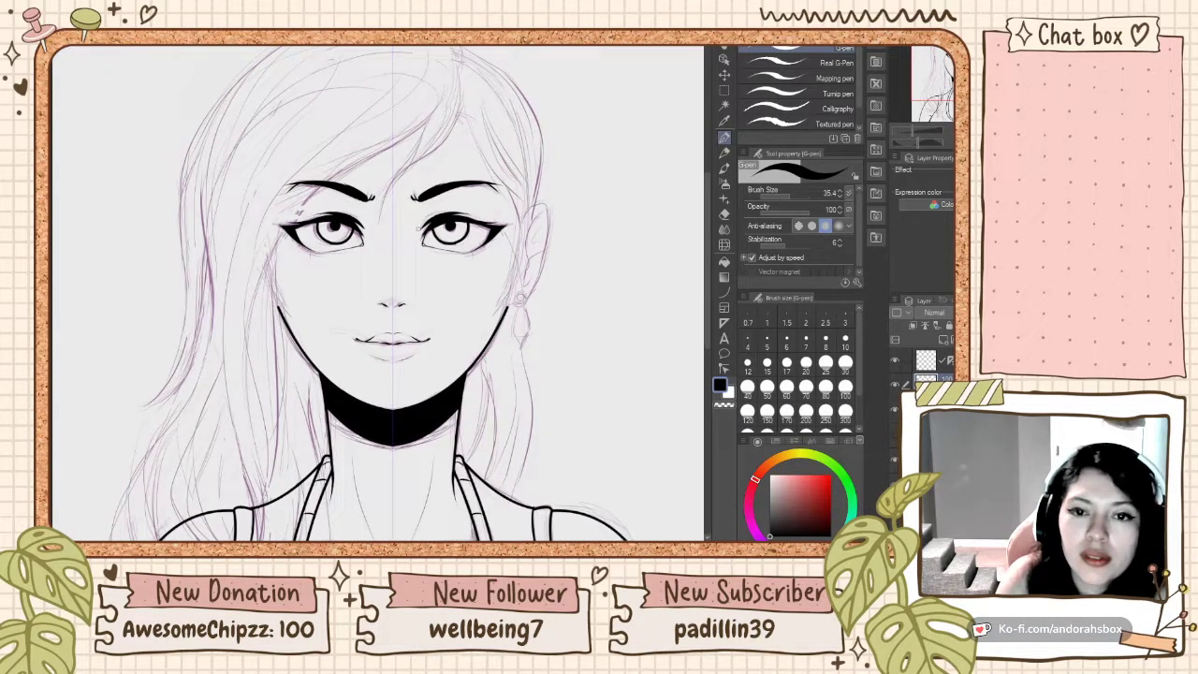
scroll(407, 213, "up", 2)
scroll(407, 213, "up", 3)
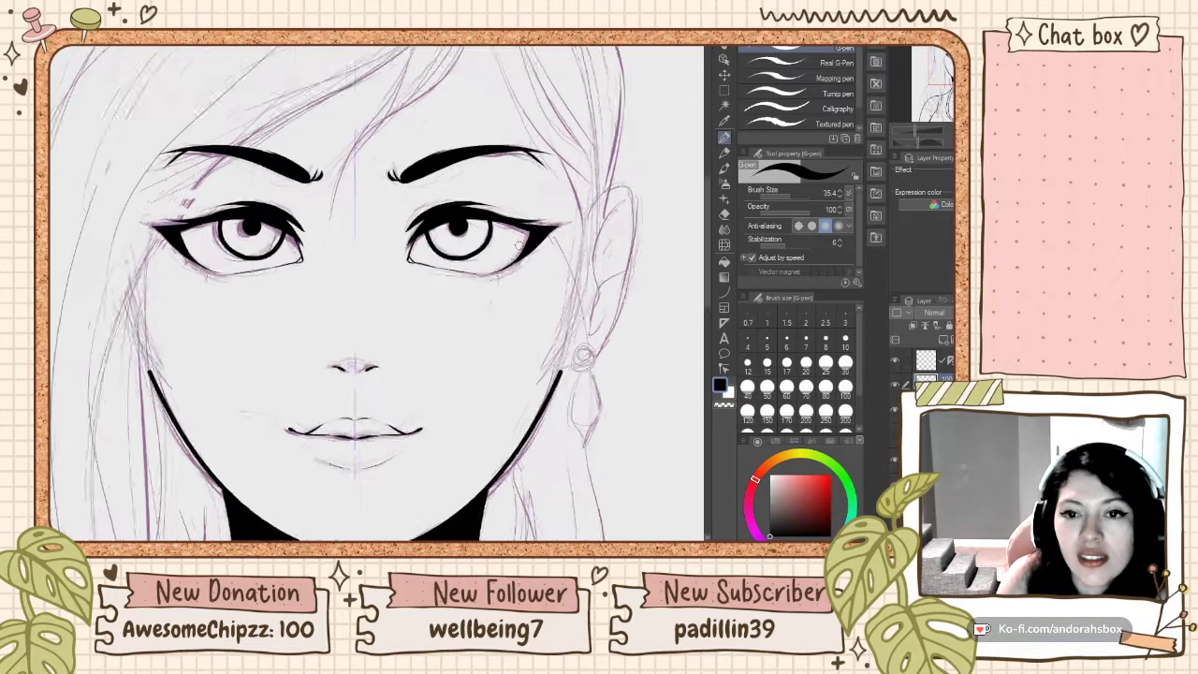
scroll(450, 244, "down", 1)
scroll(477, 268, "up", 1)
scroll(477, 268, "up", 1)
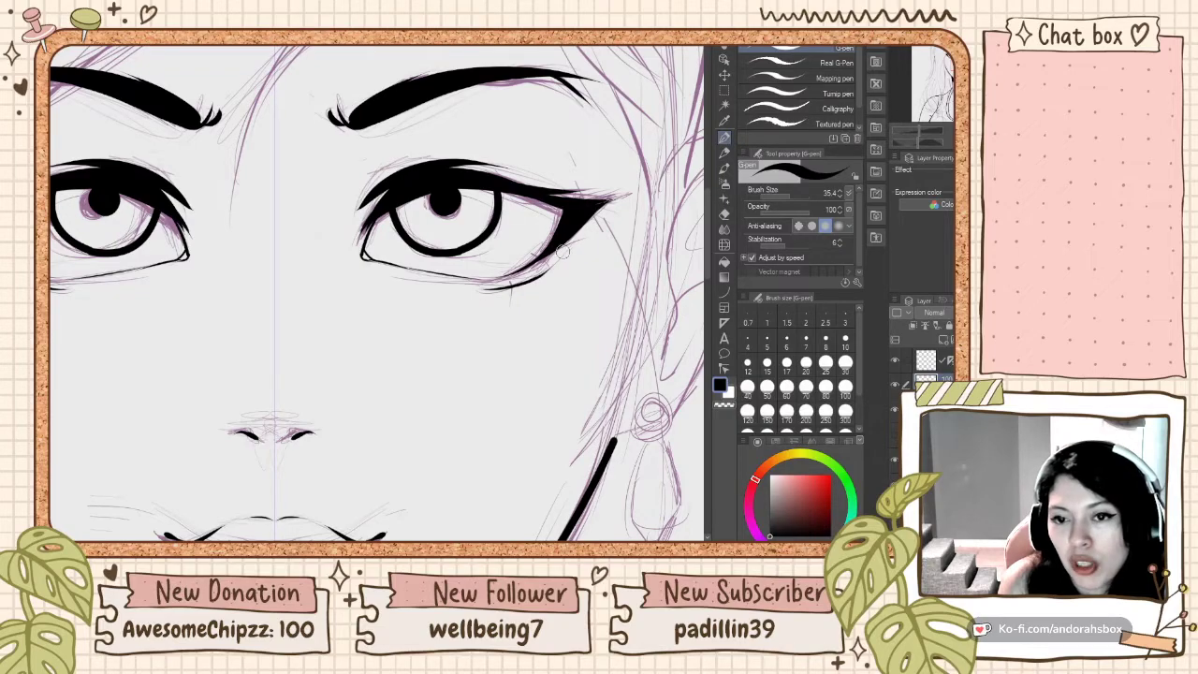
left_click_drag(474, 288, 565, 239)
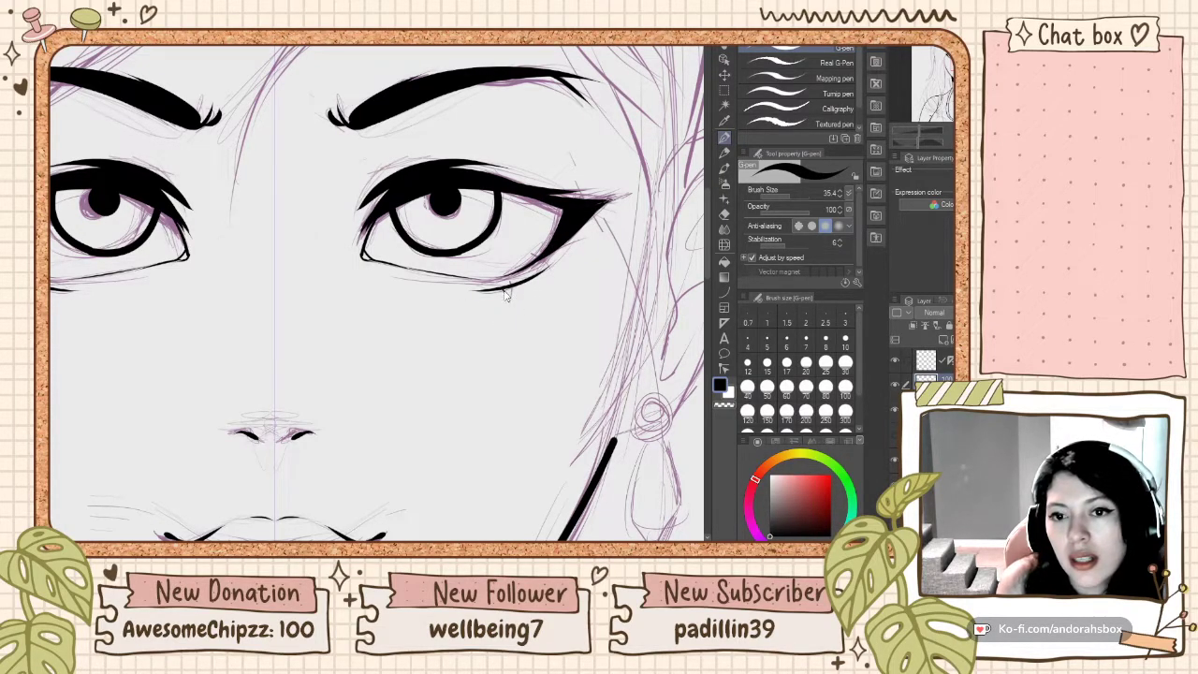
mouse_move(497, 289)
left_mouse_down()
mouse_move(496, 307)
mouse_move(558, 275)
left_mouse_up()
scroll(574, 262, "down", 3)
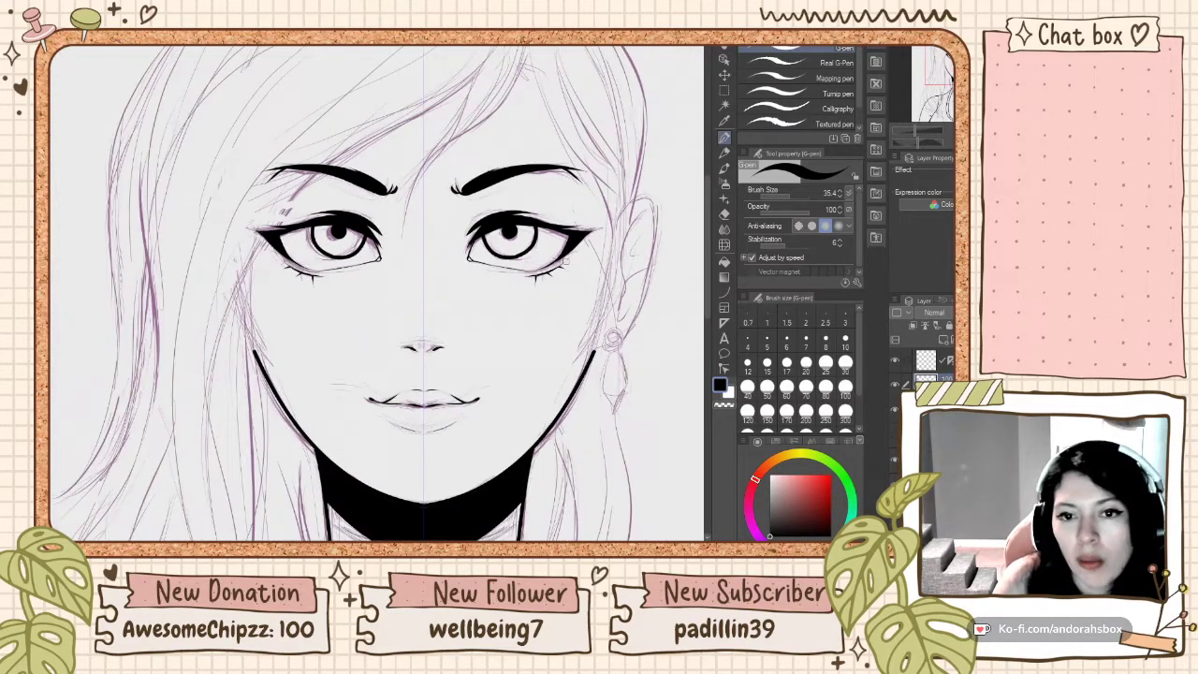
Step: Examine the inked eyes and face from close-up to full portrait view, checking their balance and proportions
scroll(524, 257, "up", 1)
scroll(506, 253, "down", 1)
scroll(490, 251, "up", 1)
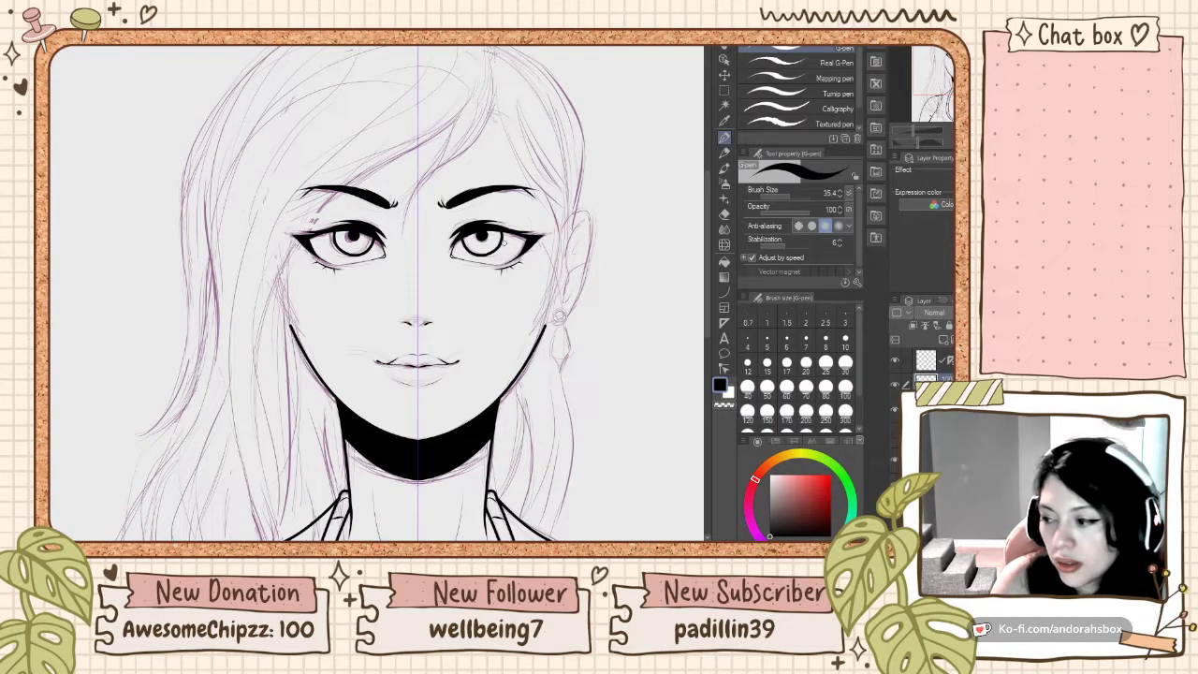
scroll(503, 242, "down", 1)
scroll(496, 248, "up", 1)
scroll(482, 258, "down", 2)
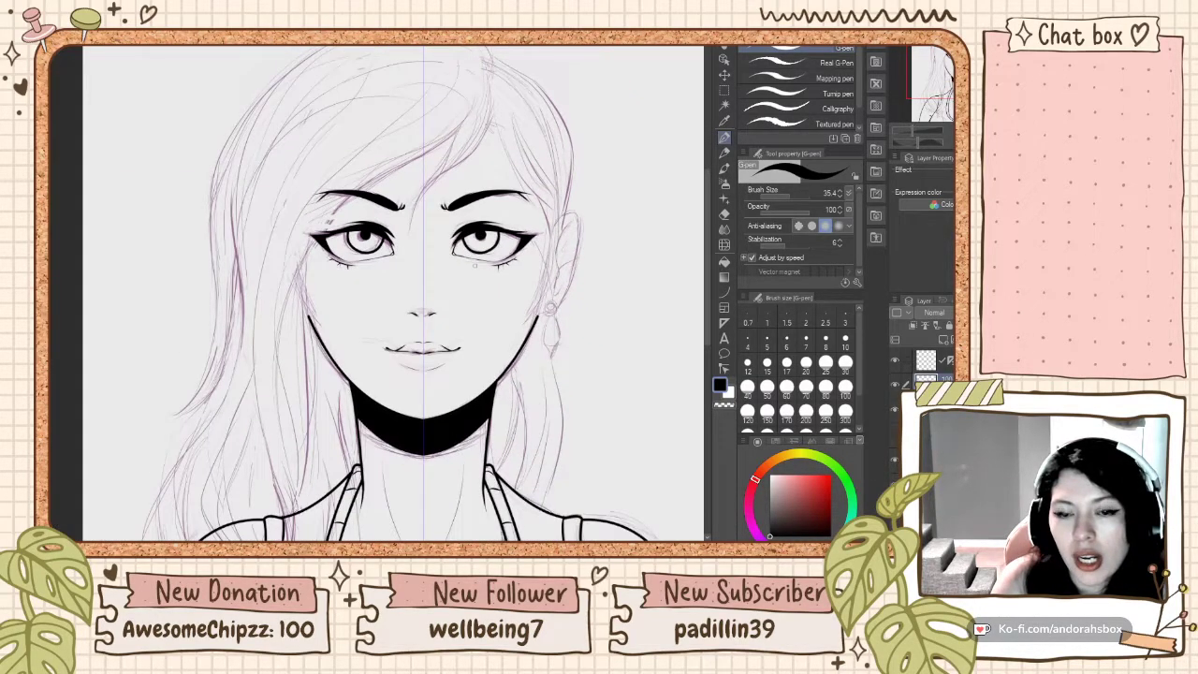
scroll(421, 281, "down", 3)
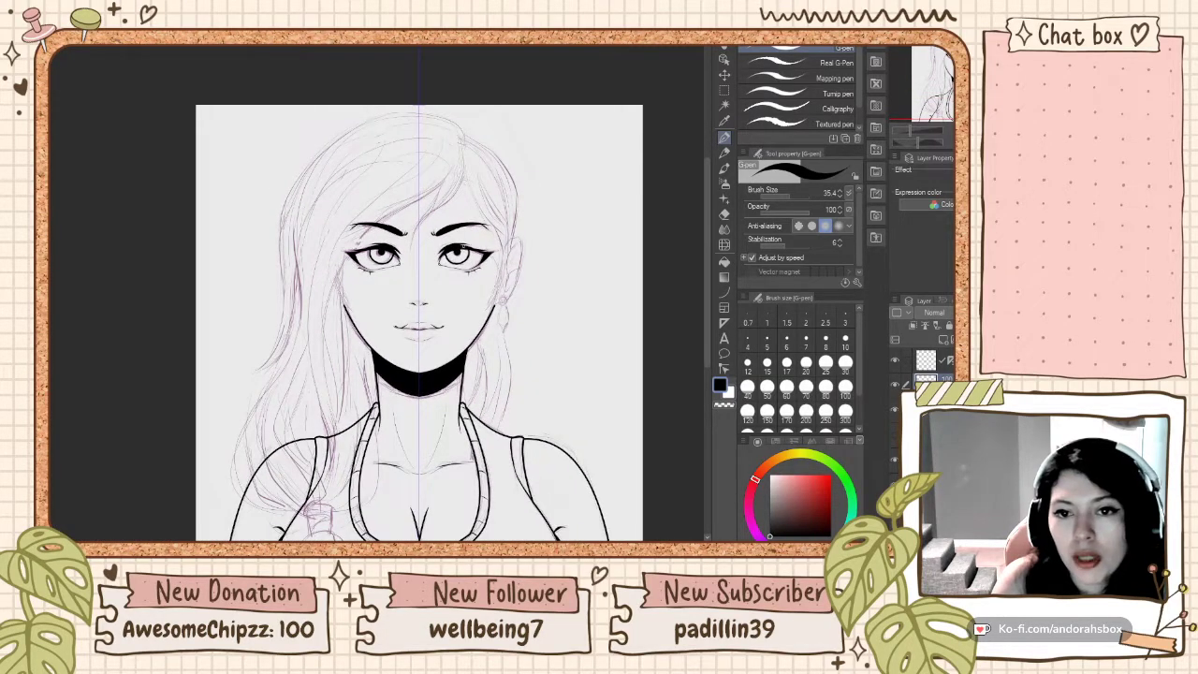
scroll(491, 271, "down", 1)
scroll(492, 271, "up", 4)
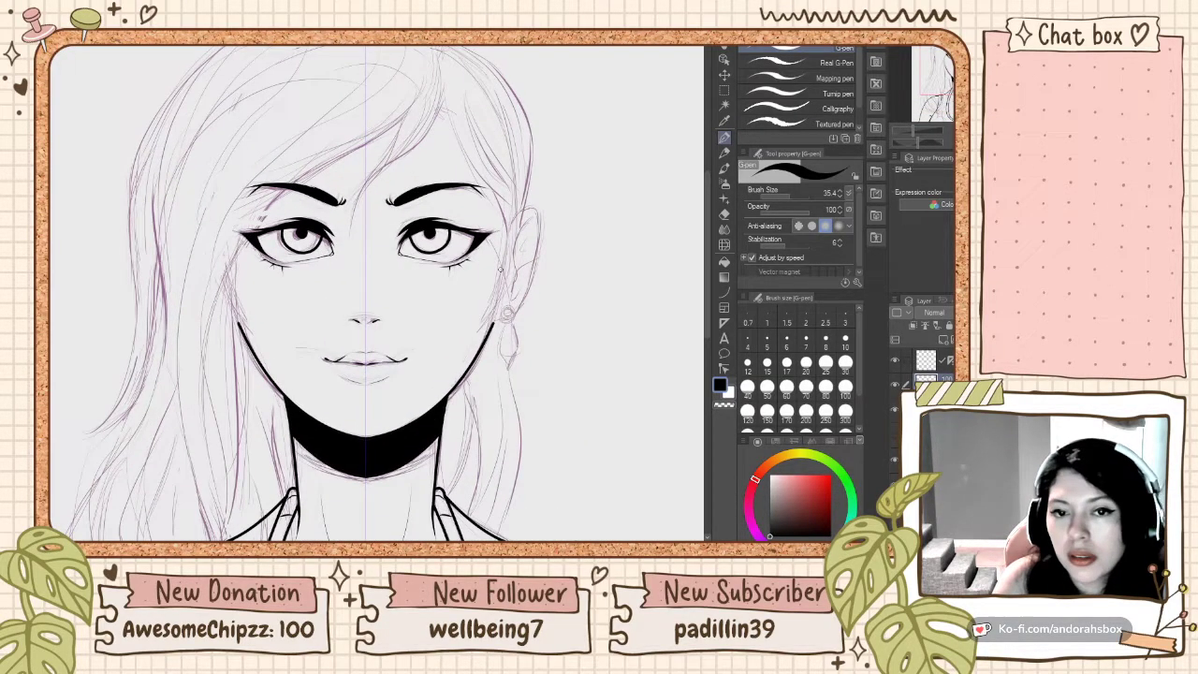
scroll(495, 270, "down", 3)
scroll(496, 270, "down", 2)
scroll(494, 271, "up", 1)
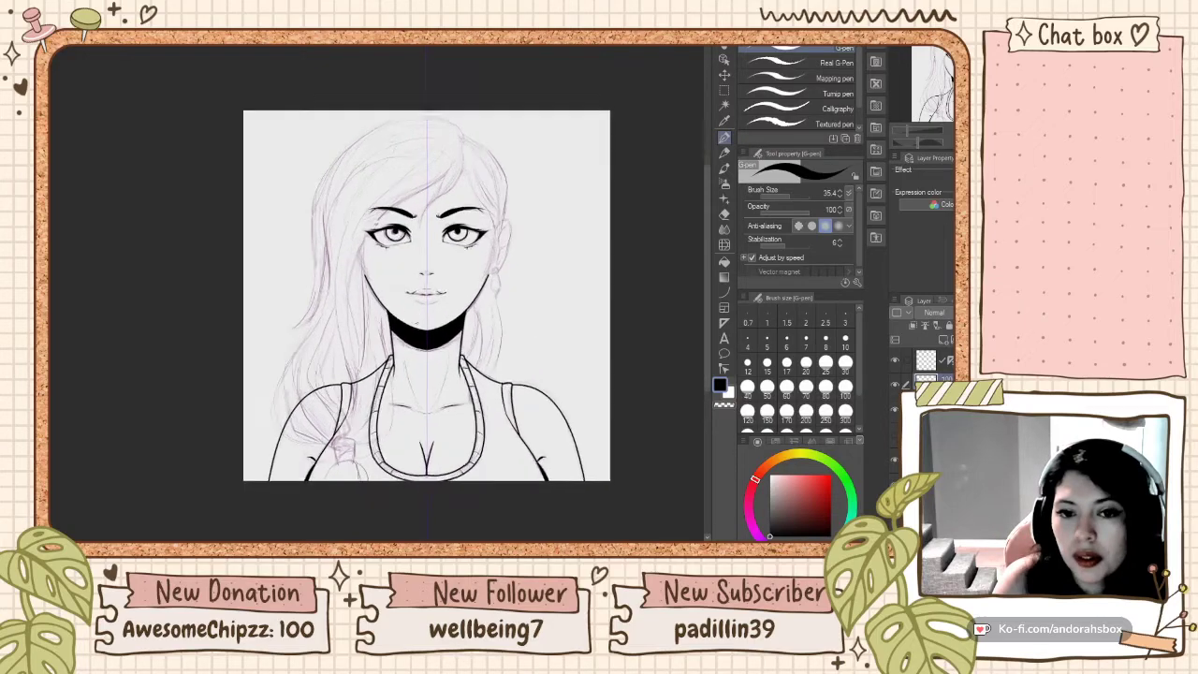
scroll(428, 291, "up", 1)
scroll(428, 292, "up", 3)
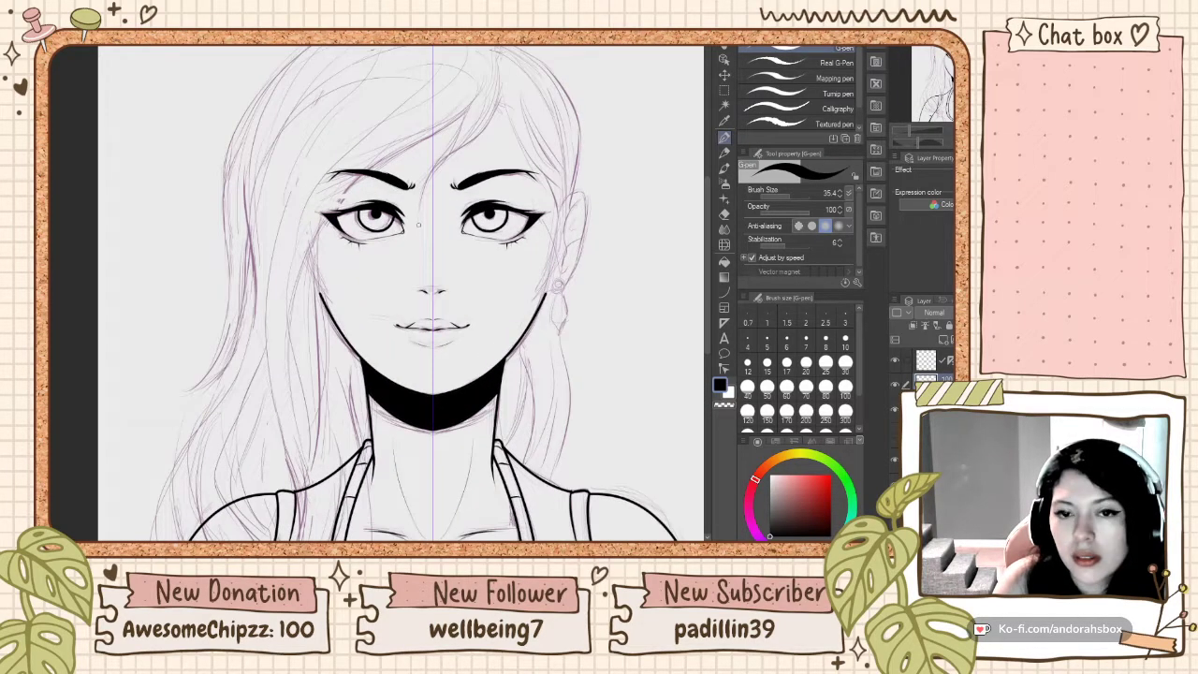
scroll(427, 292, "down", 3)
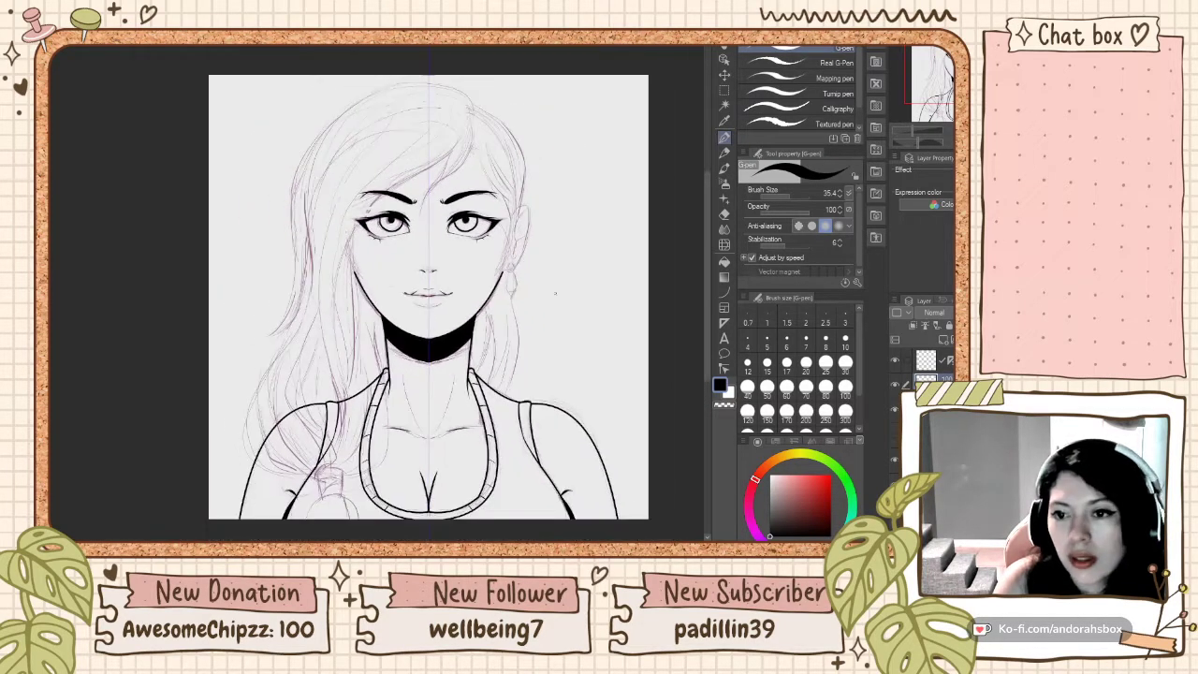
Step: Toggle the purple sketch layer's visibility to check the black line art on its own
left_click(893, 408)
left_click(894, 408)
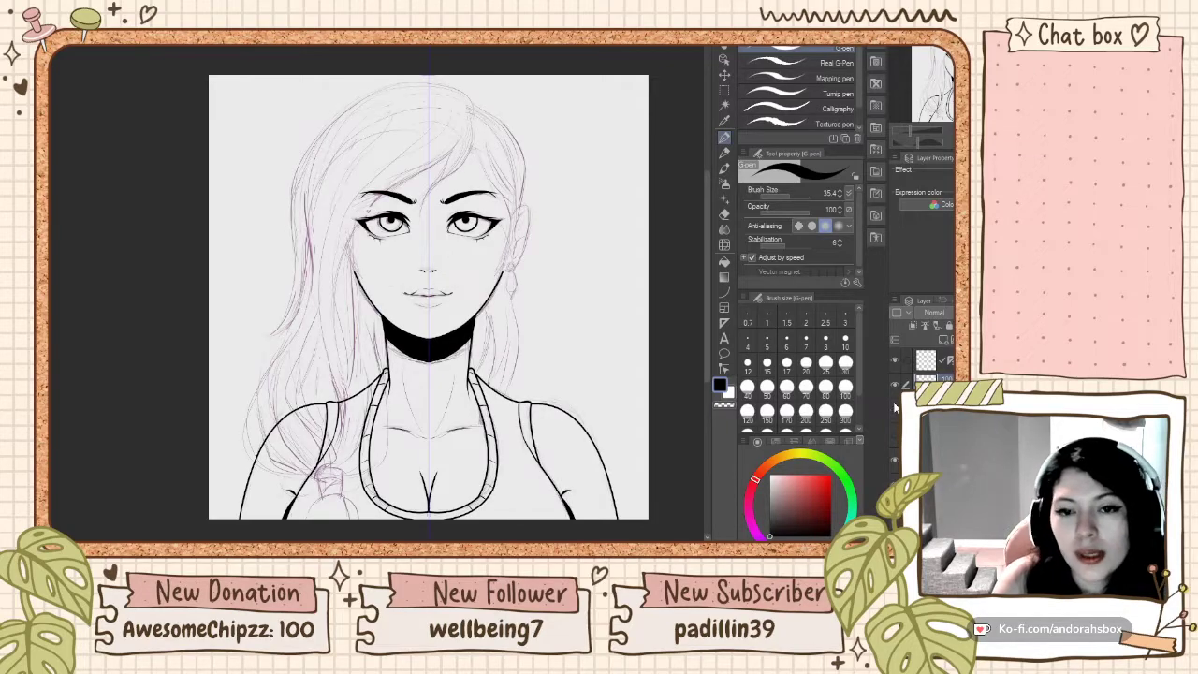
left_click(893, 408)
left_click(893, 408)
left_click(893, 408)
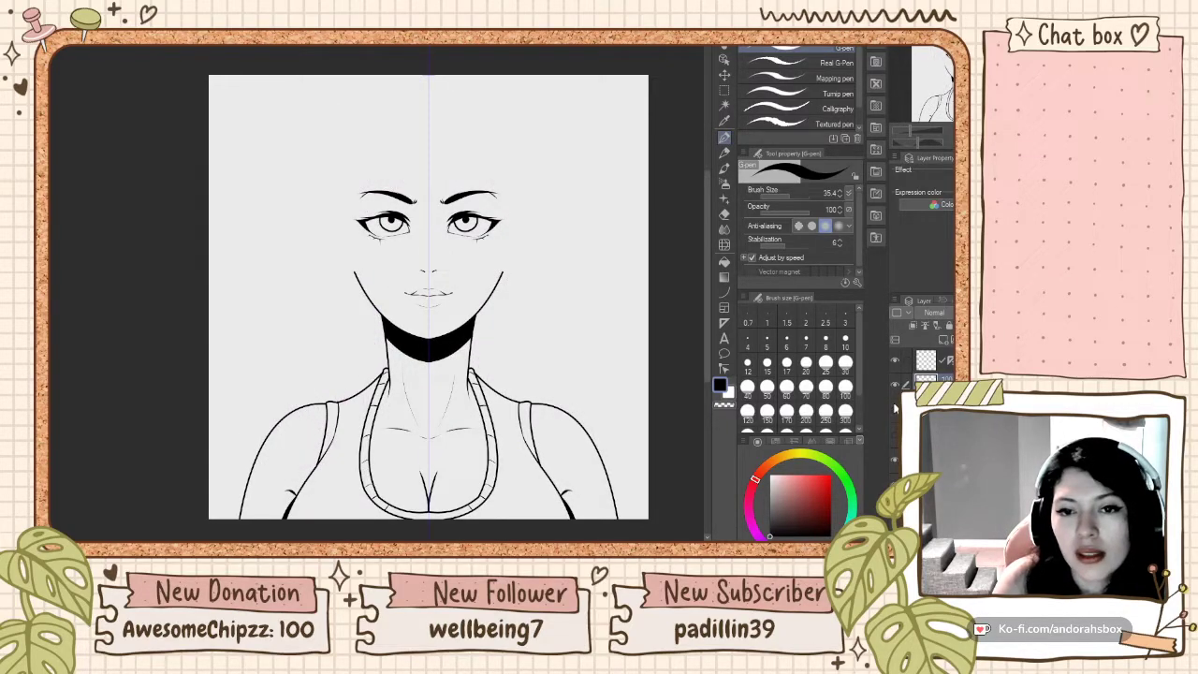